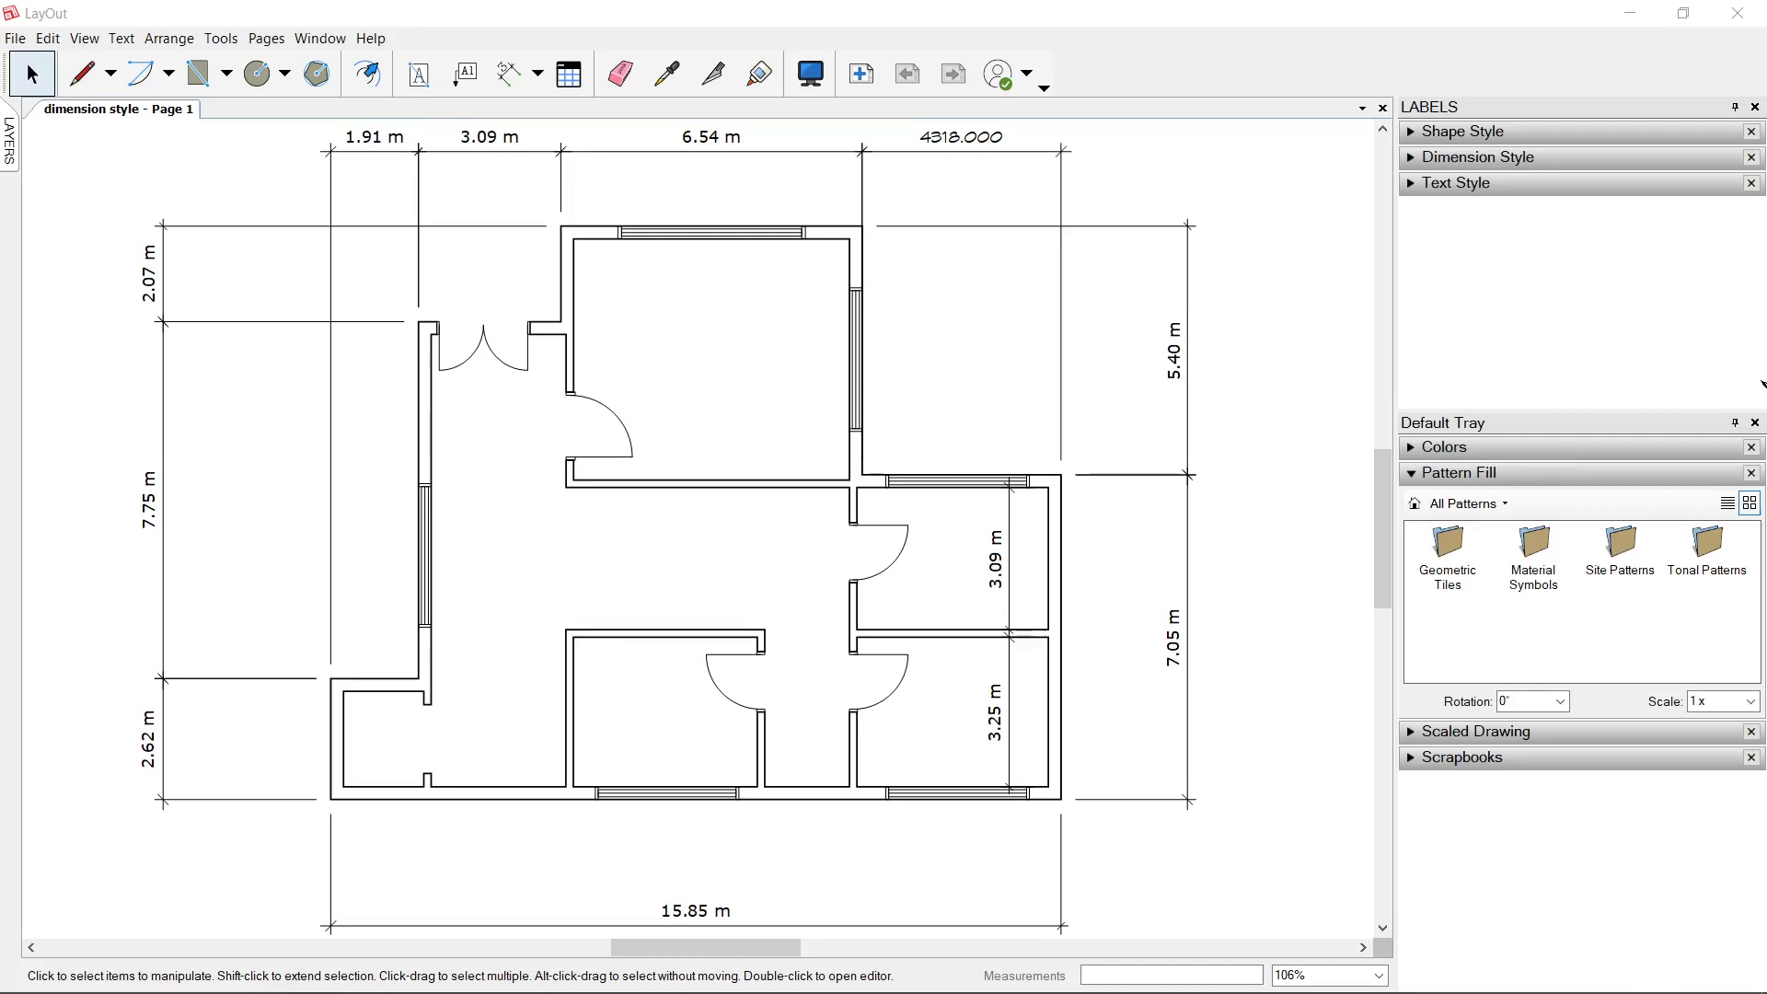
- Show the text style settings for formatting labels on the floor plan
scroll(754, 407, down, 3)
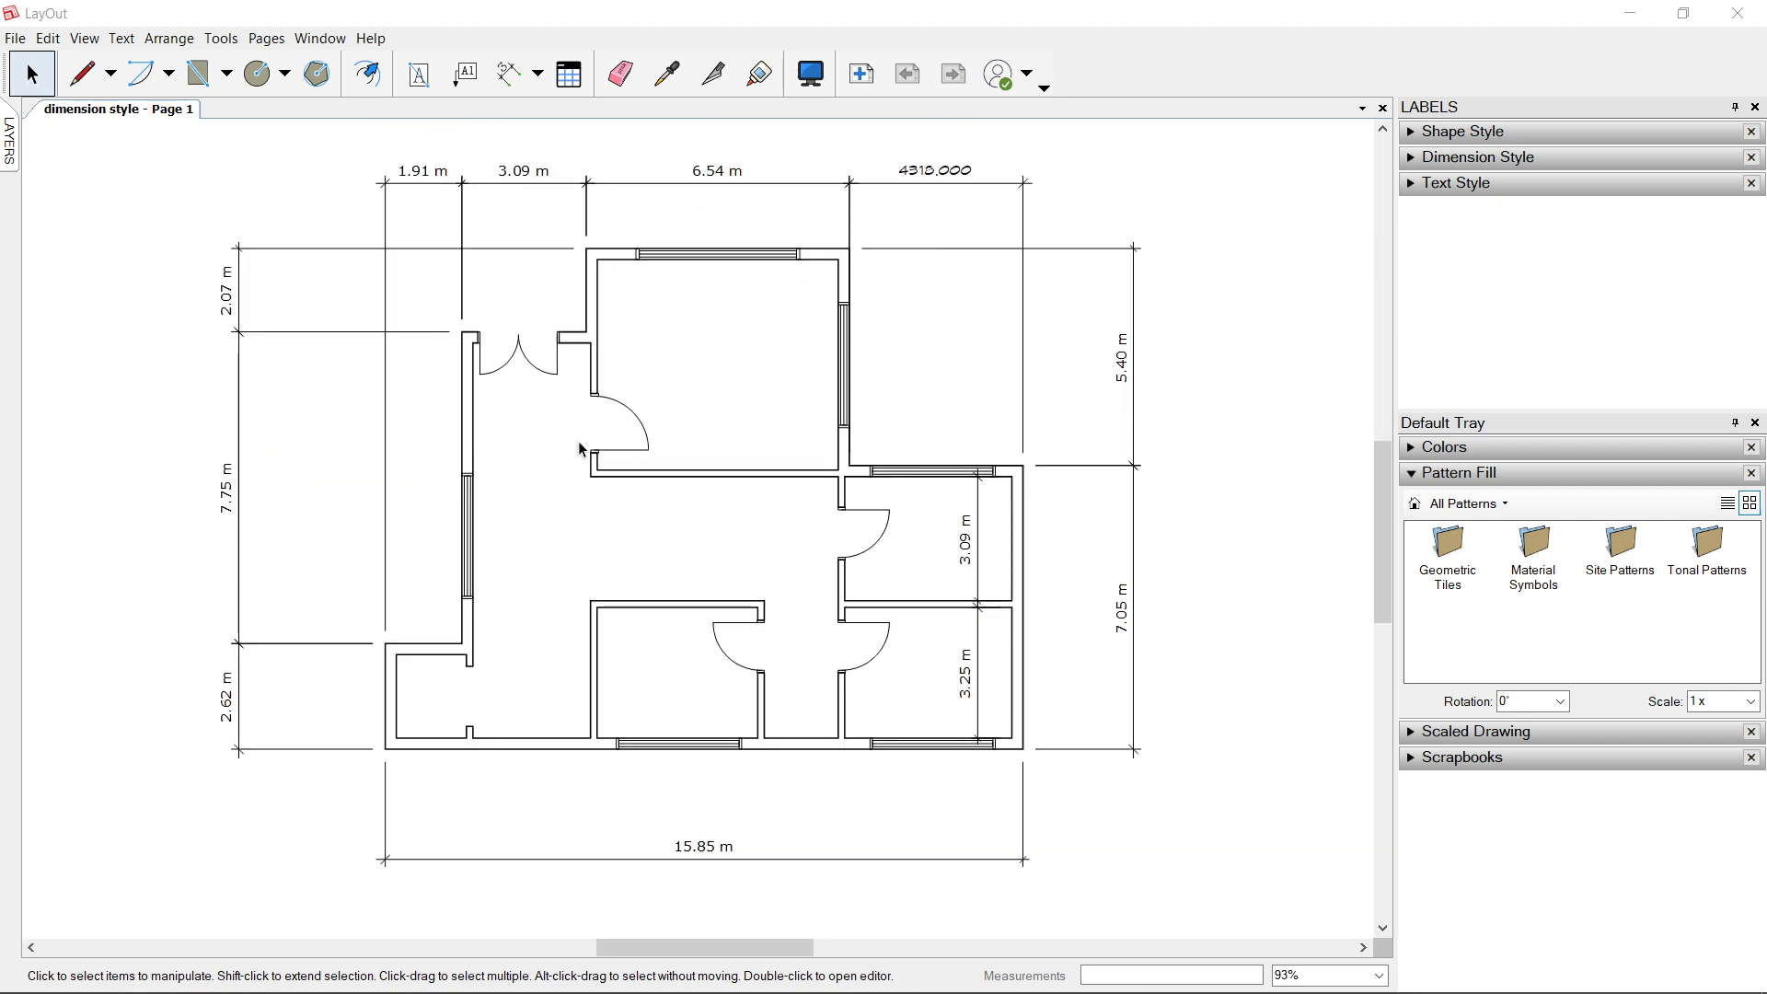
click(1421, 187)
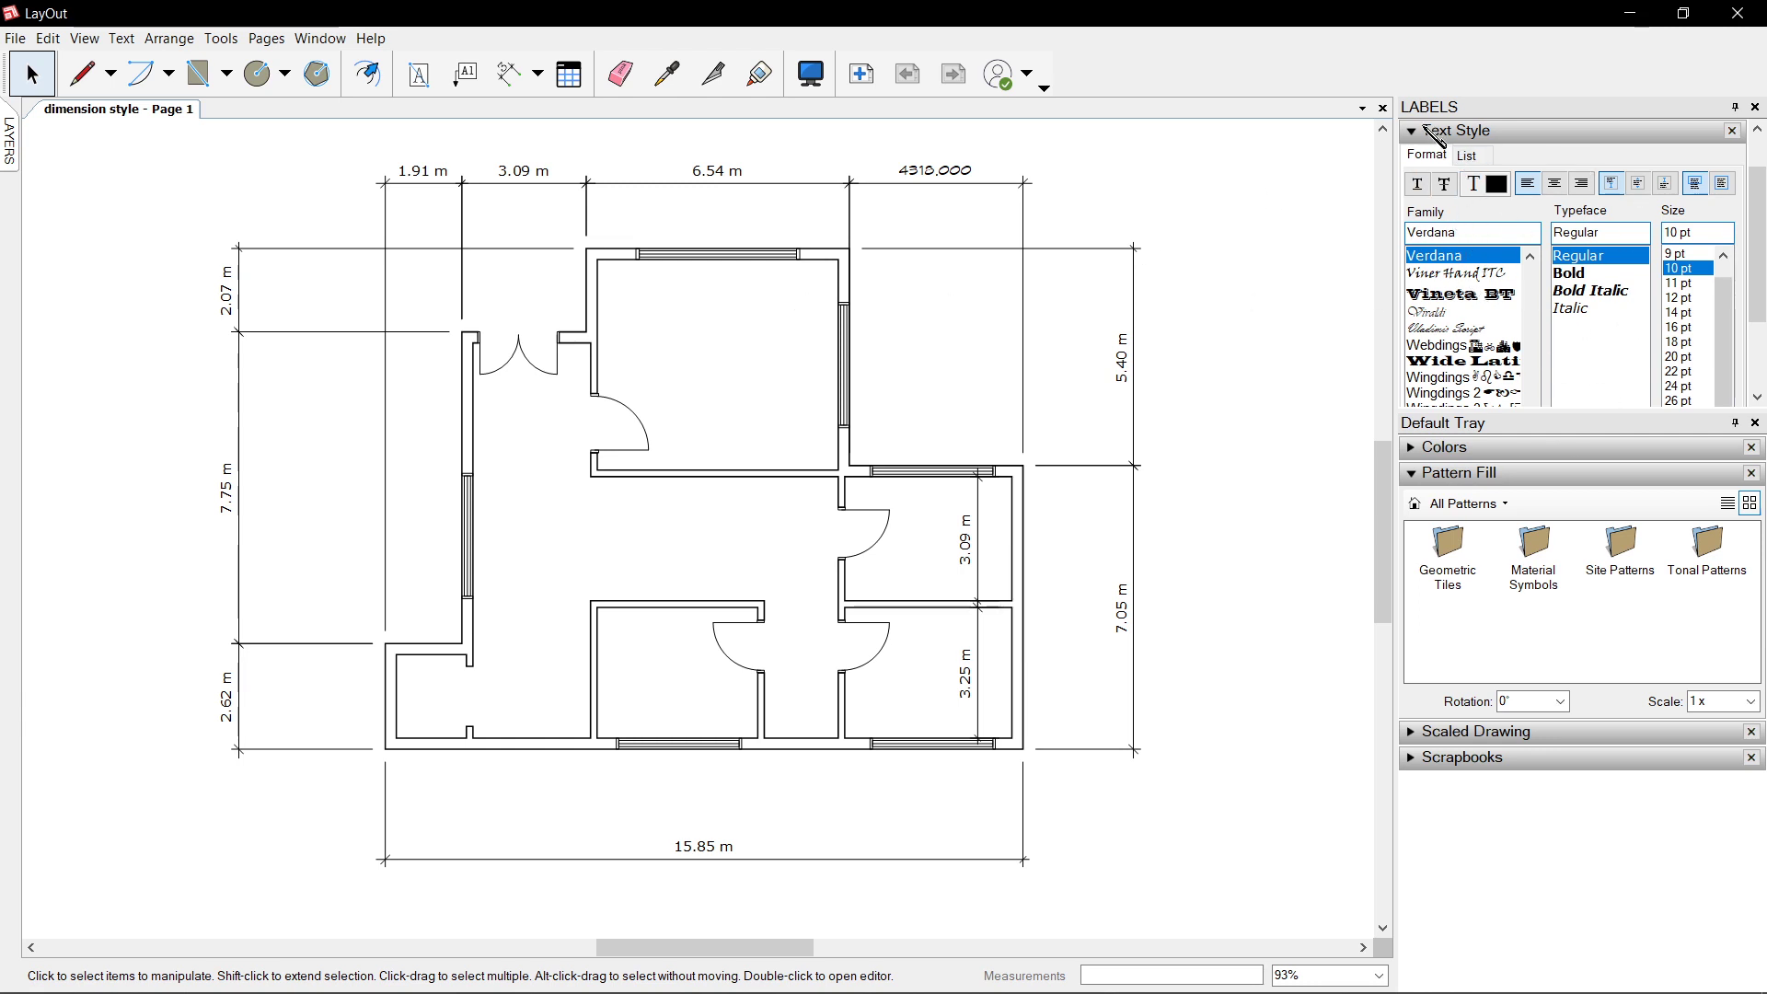
scroll(1278, 247, down, 1)
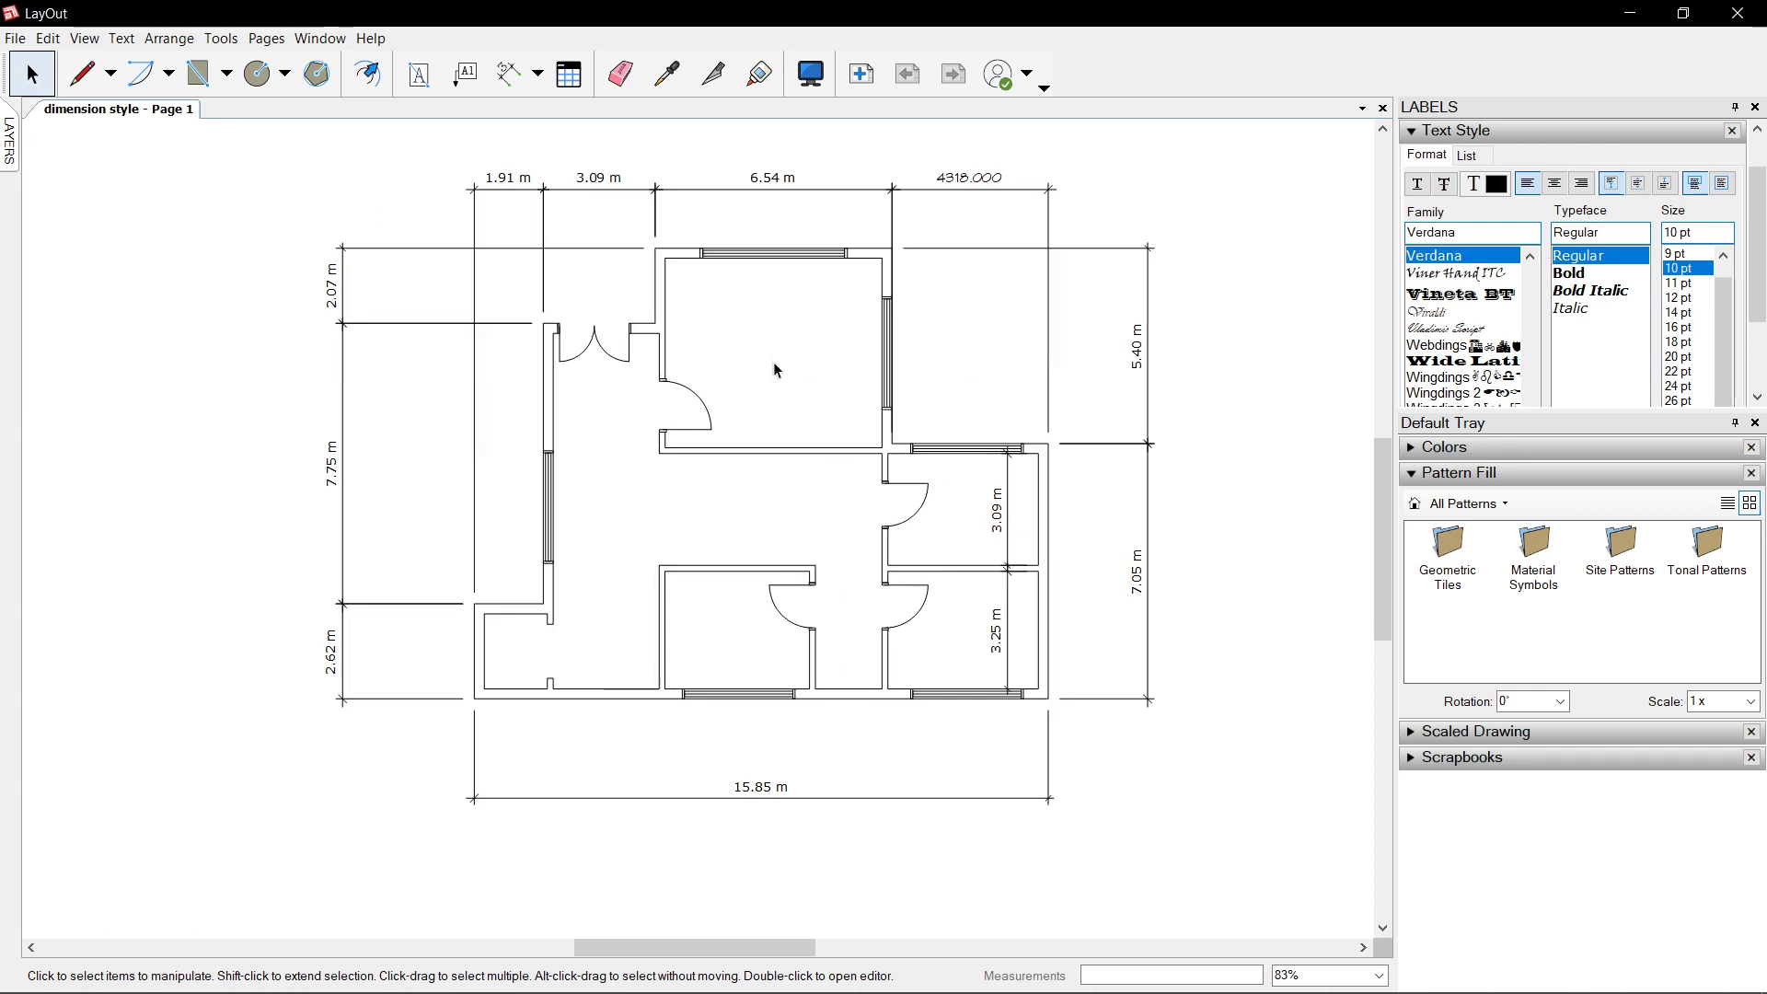
- Place the unbounded text "UNIT 1" in the upper room of the floor plan
click(426, 83)
scroll(775, 332, up, 2)
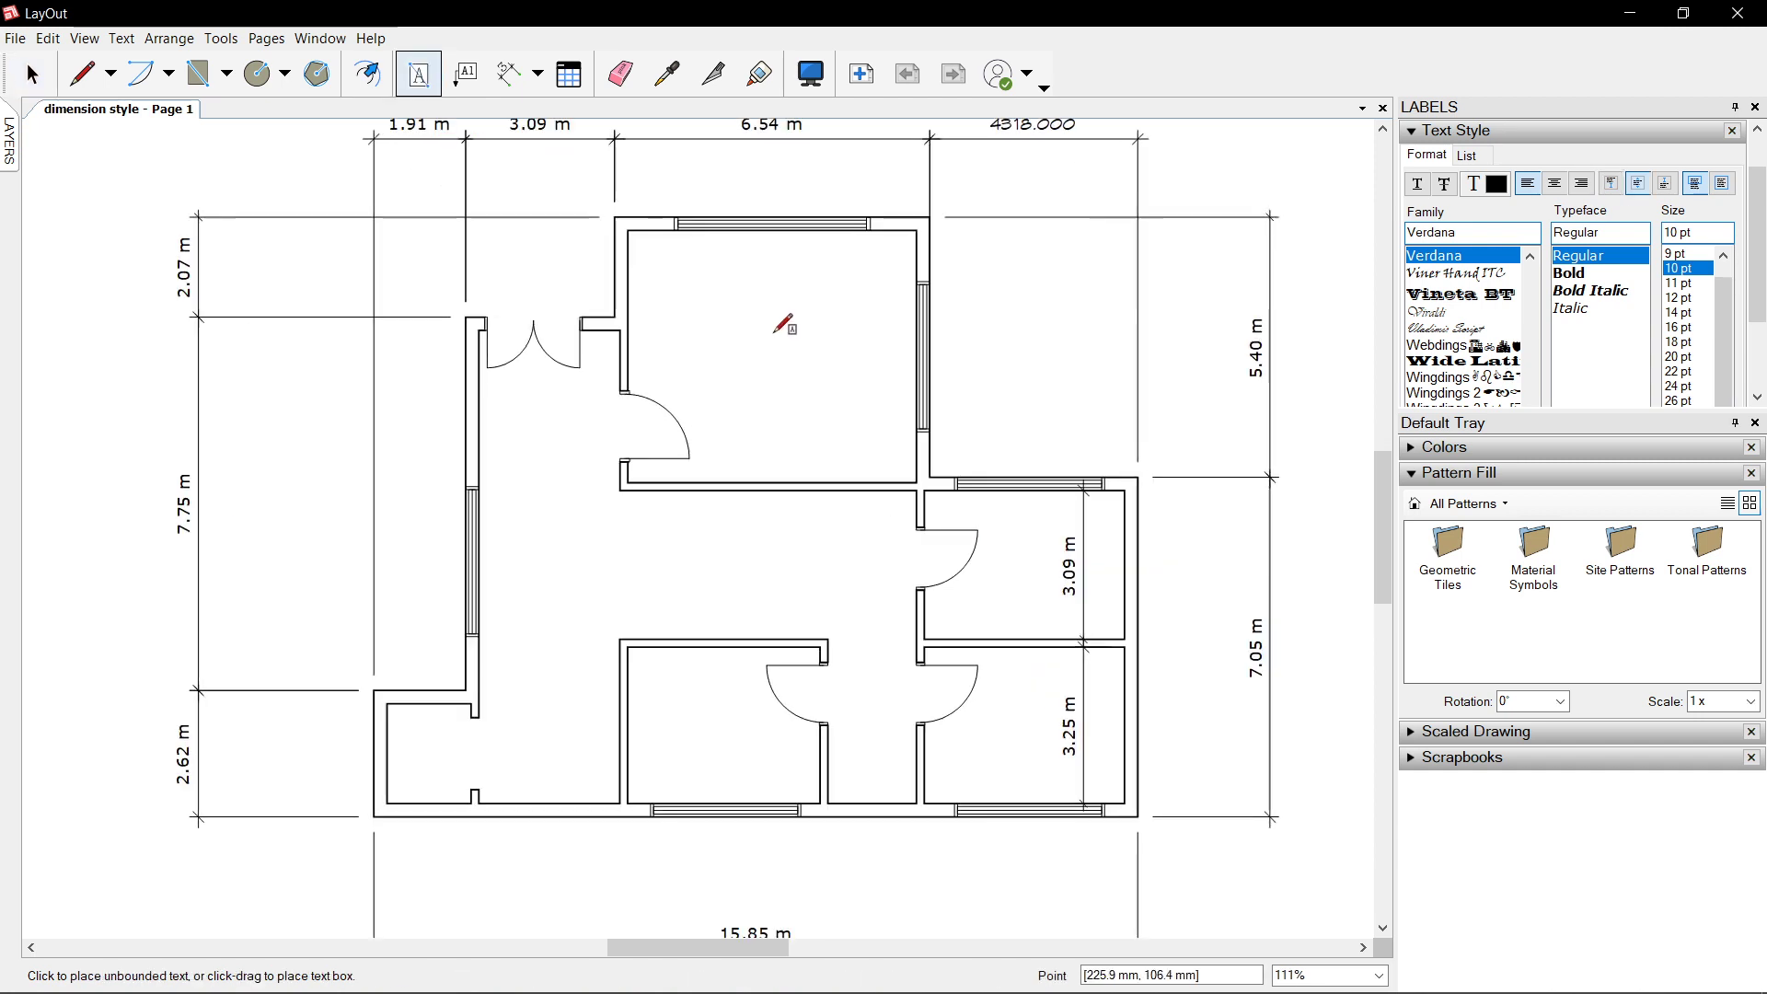
right_click(752, 316)
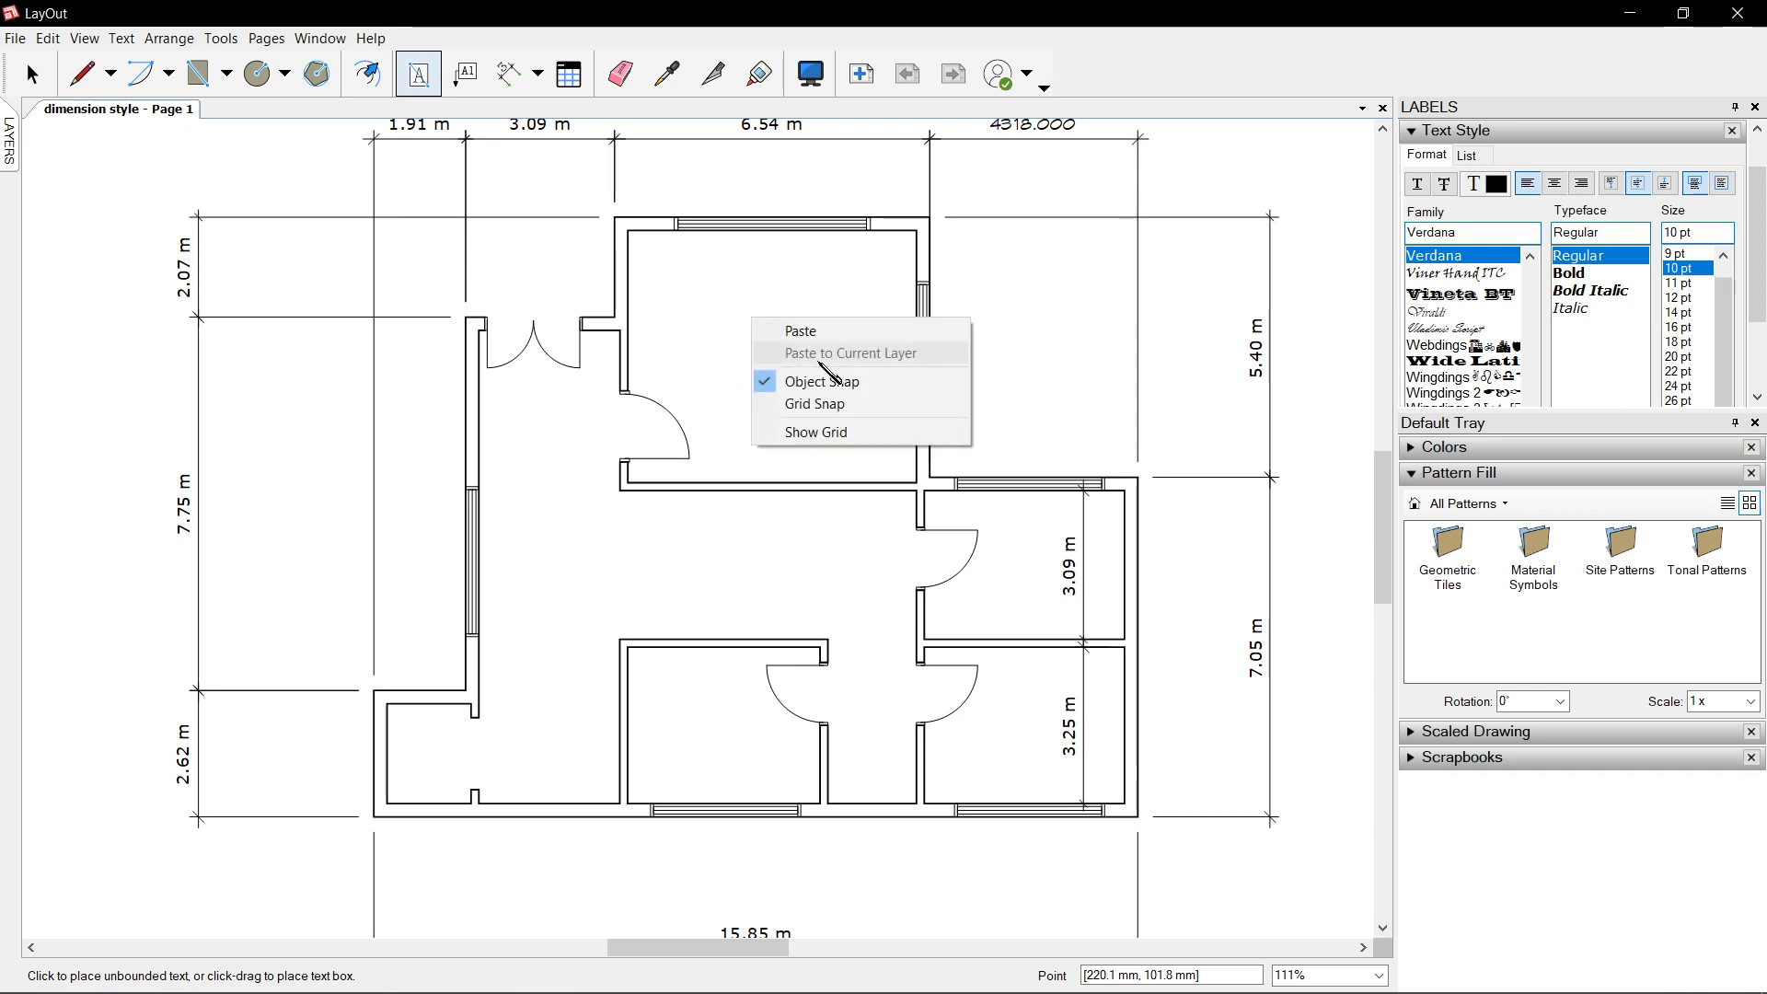
click(735, 293)
scroll(726, 329, up, 2)
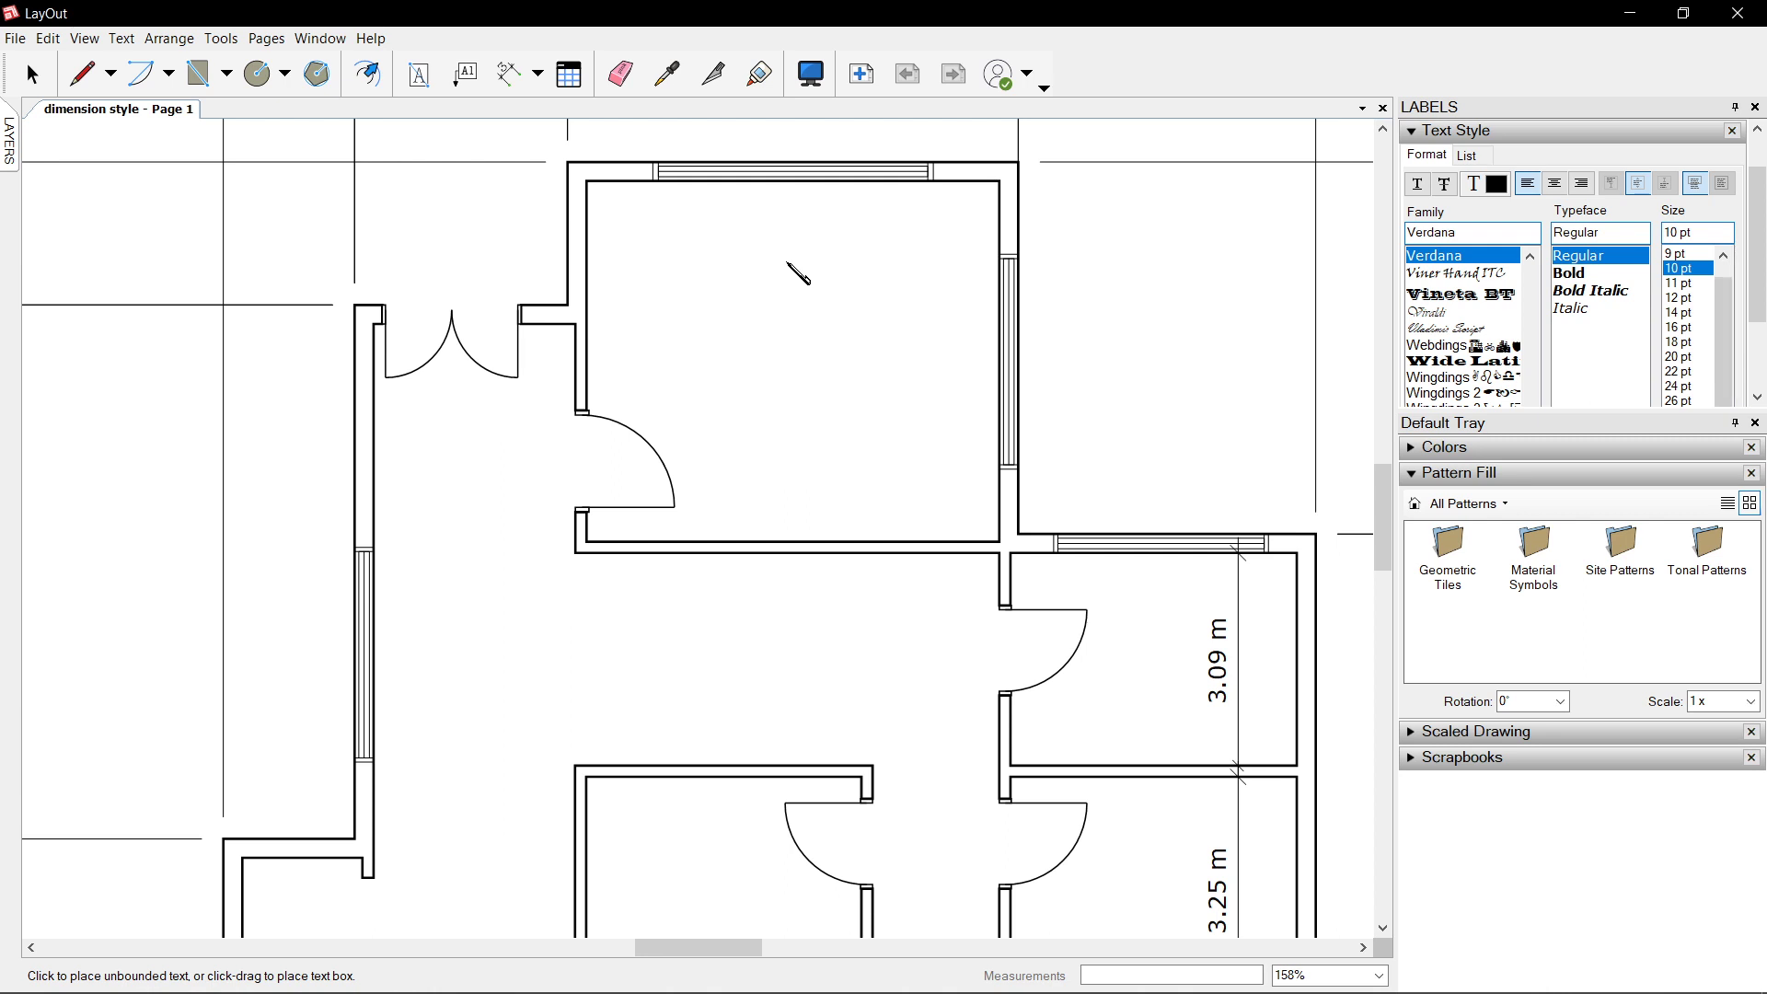
text(UNITS)
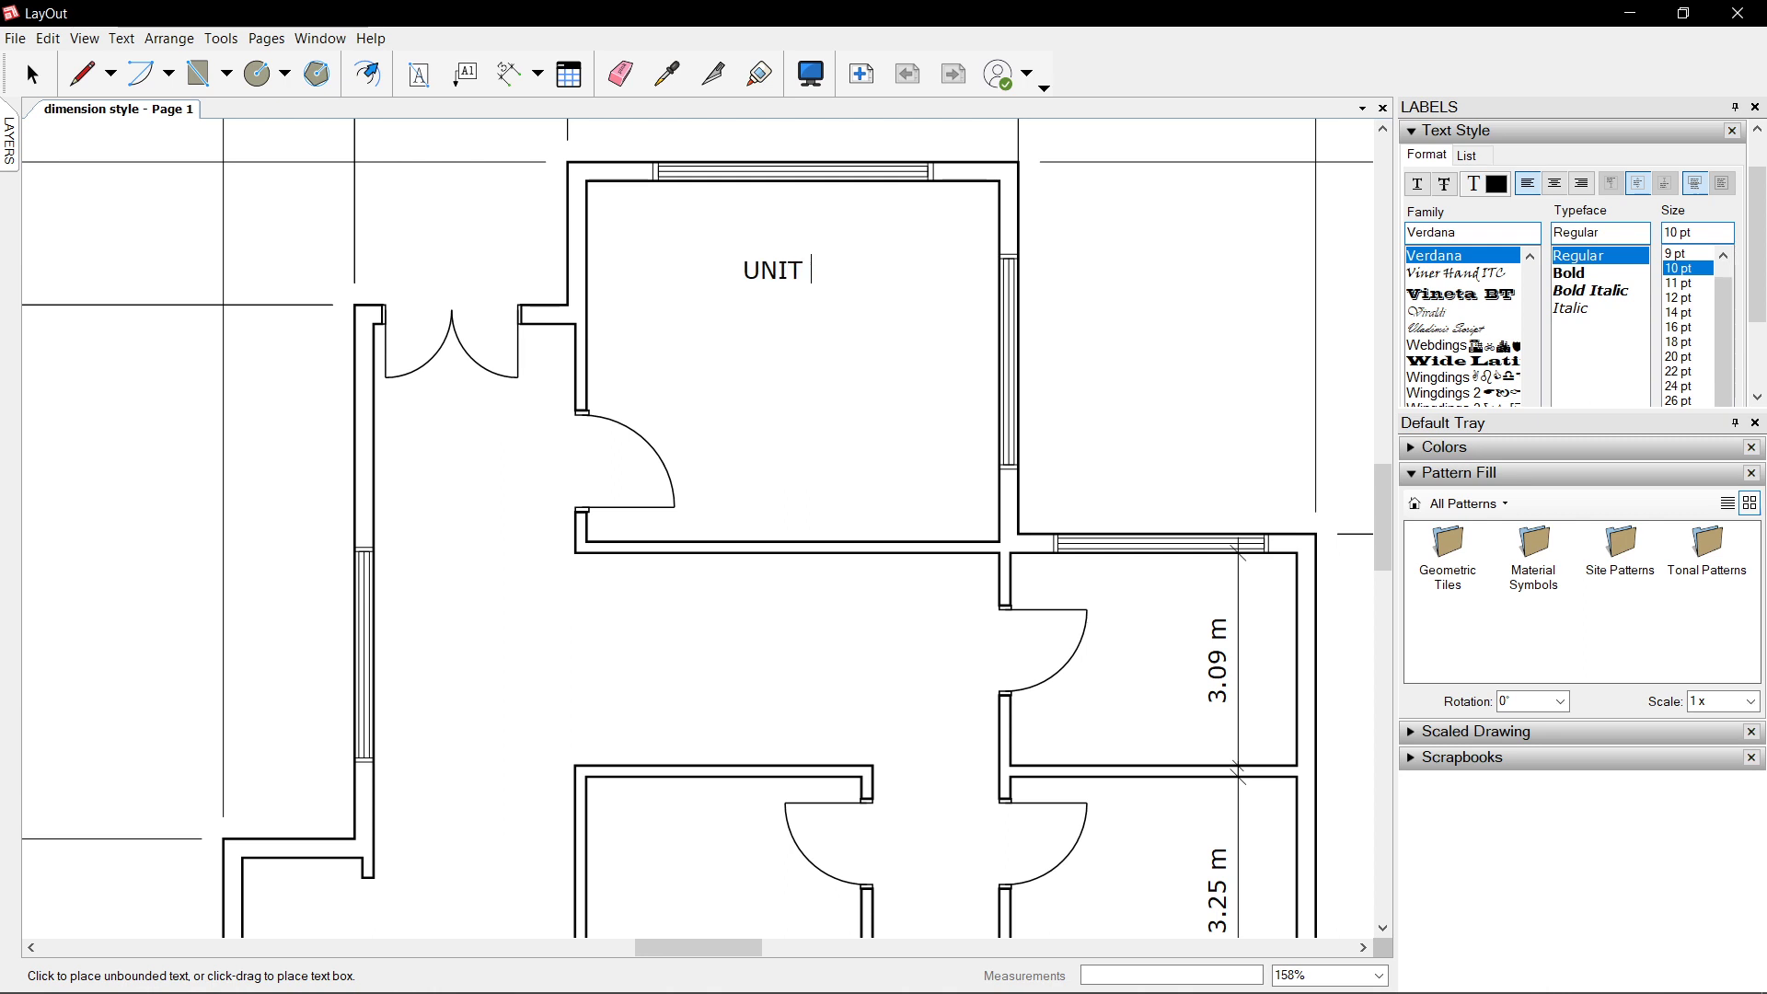
click(843, 365)
scroll(837, 376, down, 2)
key(space)
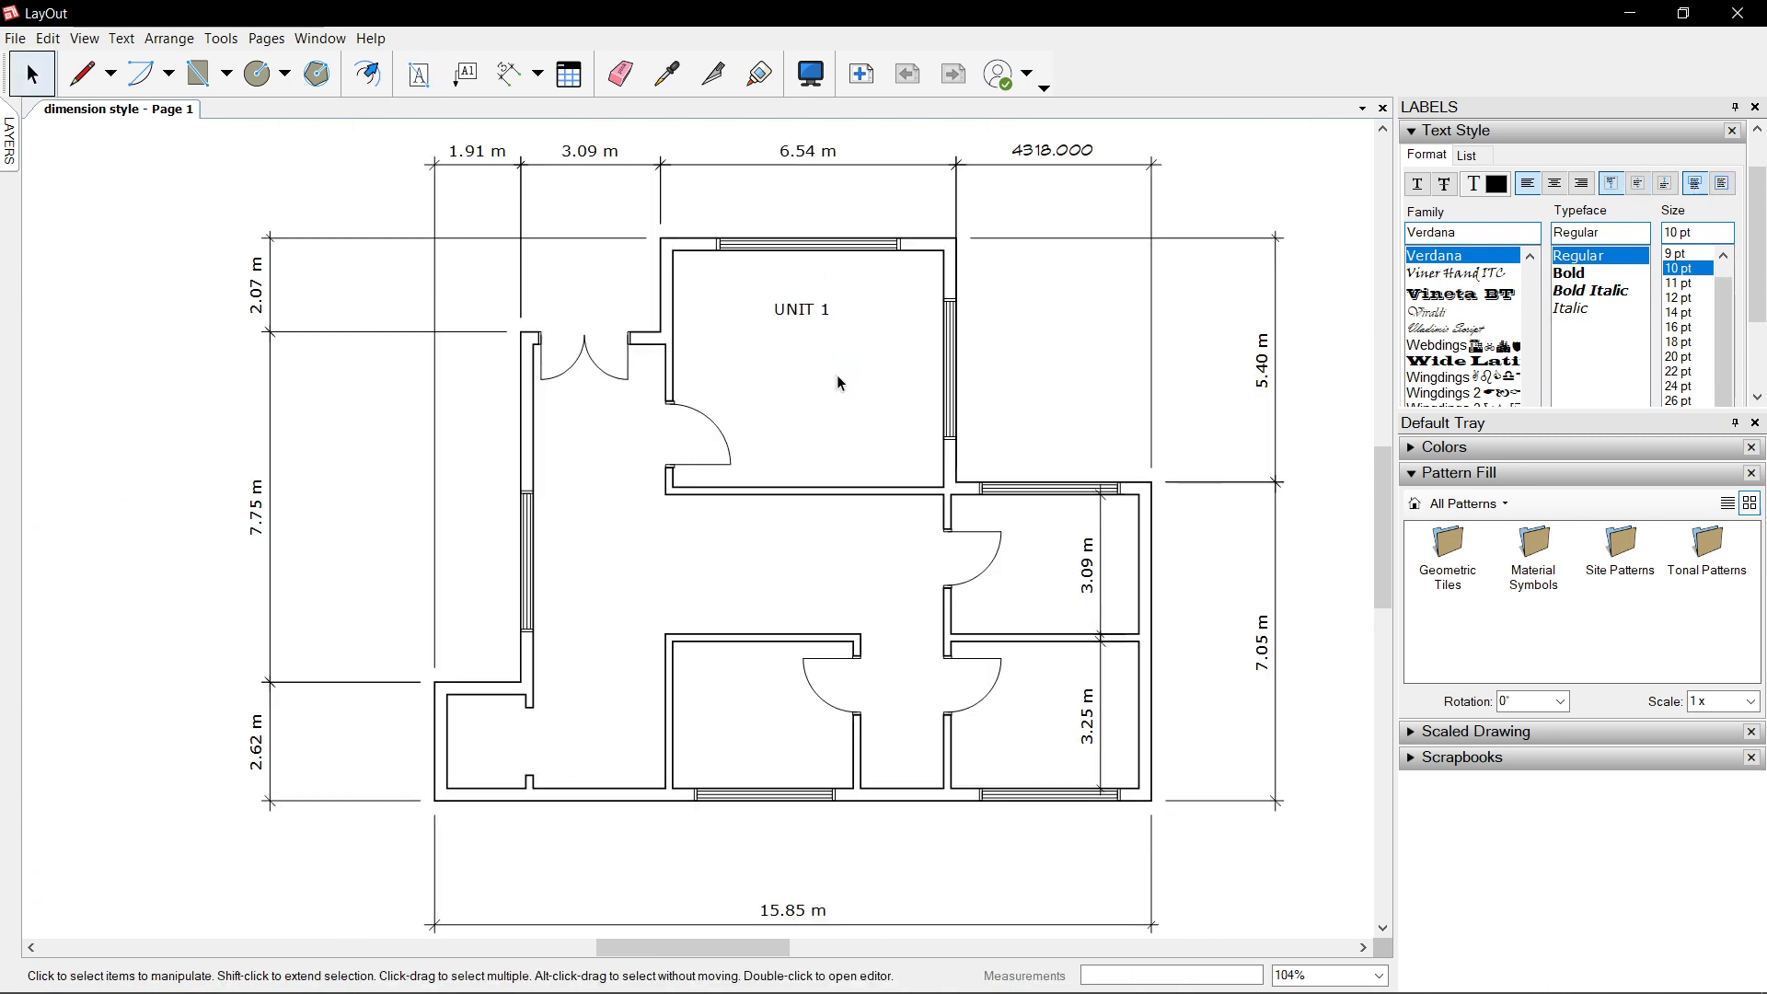
- Move the UNIT 1 label down and slightly right, toward the centre of the upper room
scroll(836, 359, up, 2)
click(811, 284)
drag(809, 285, 865, 337)
scroll(874, 342, up, 2)
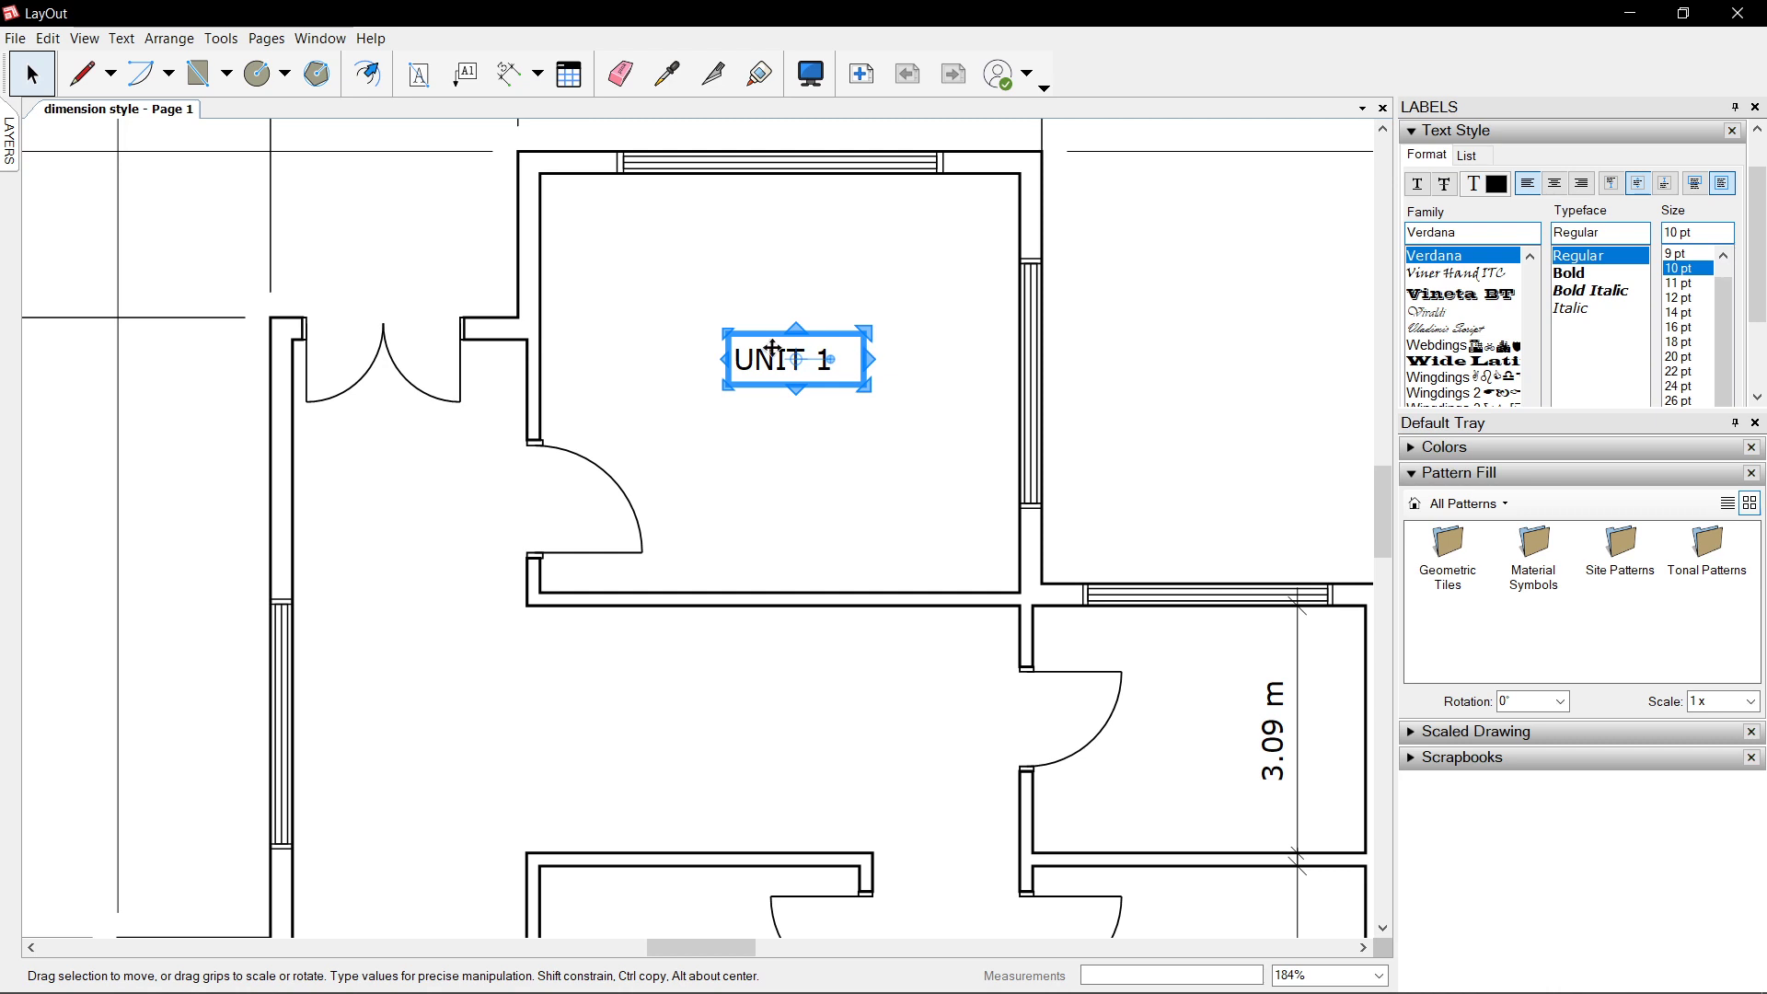
- Try narrowing the UNIT 1 text box, resetting it to unbounded after each resize
drag(865, 329, 758, 298)
scroll(782, 356, up, 5)
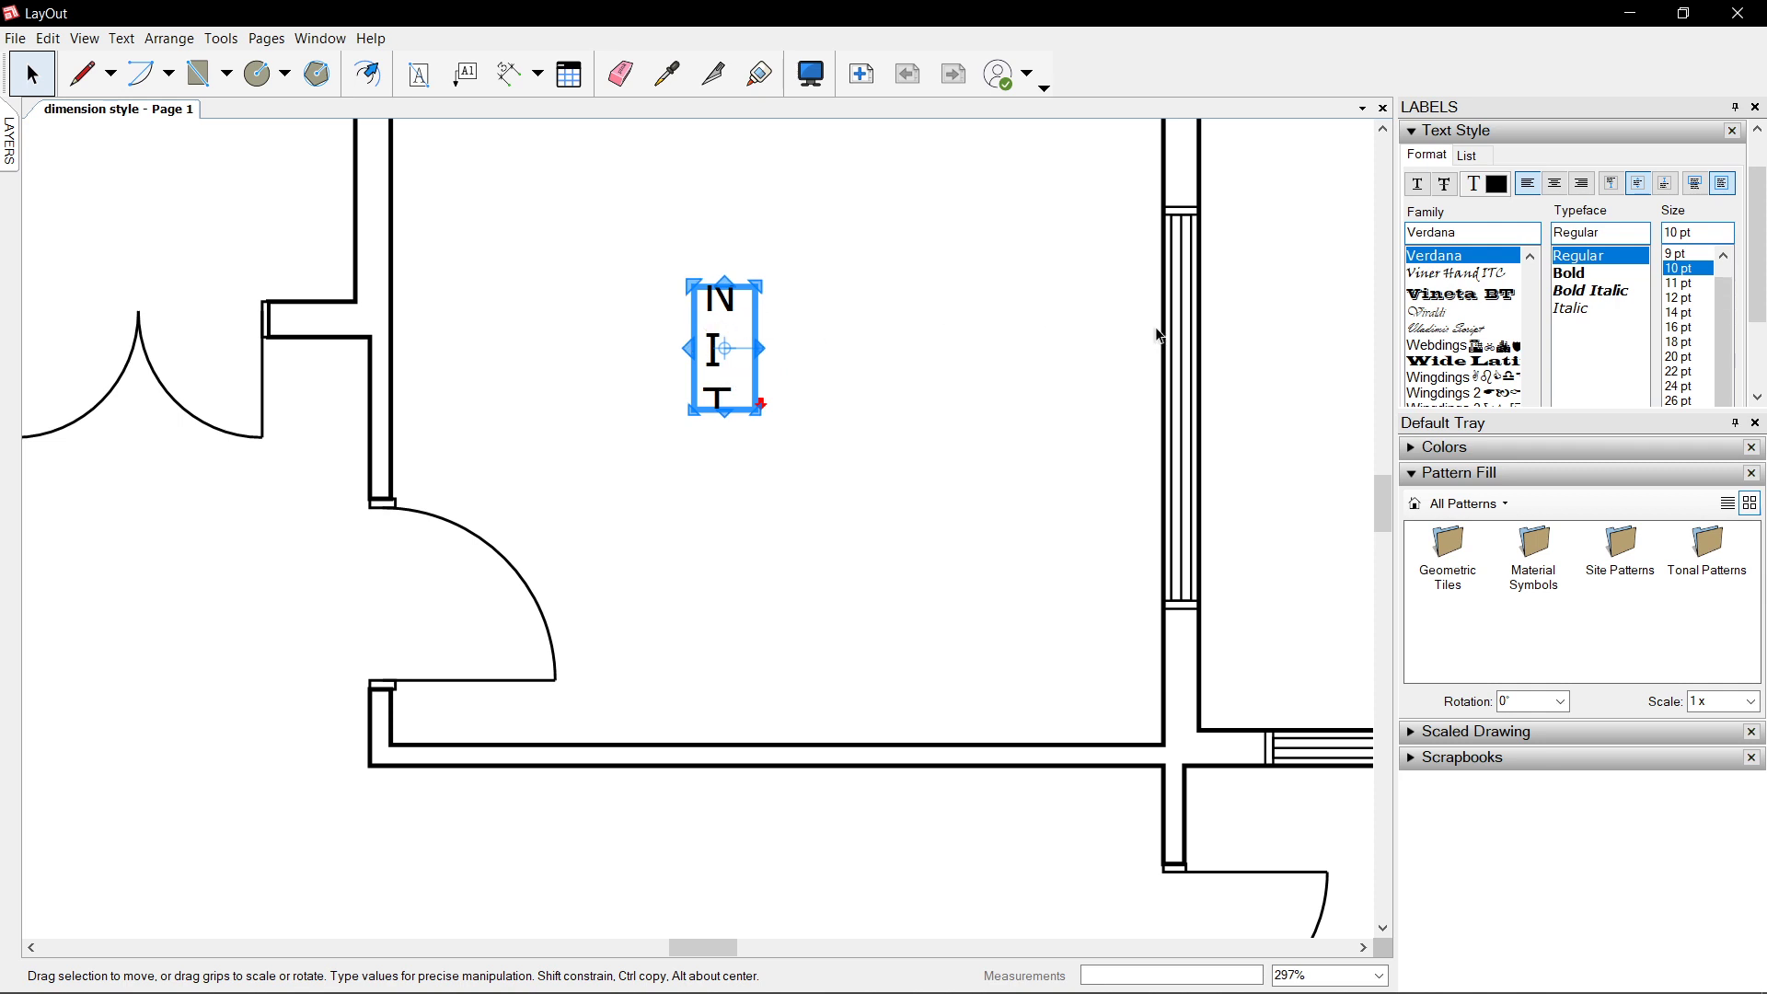
click(1702, 197)
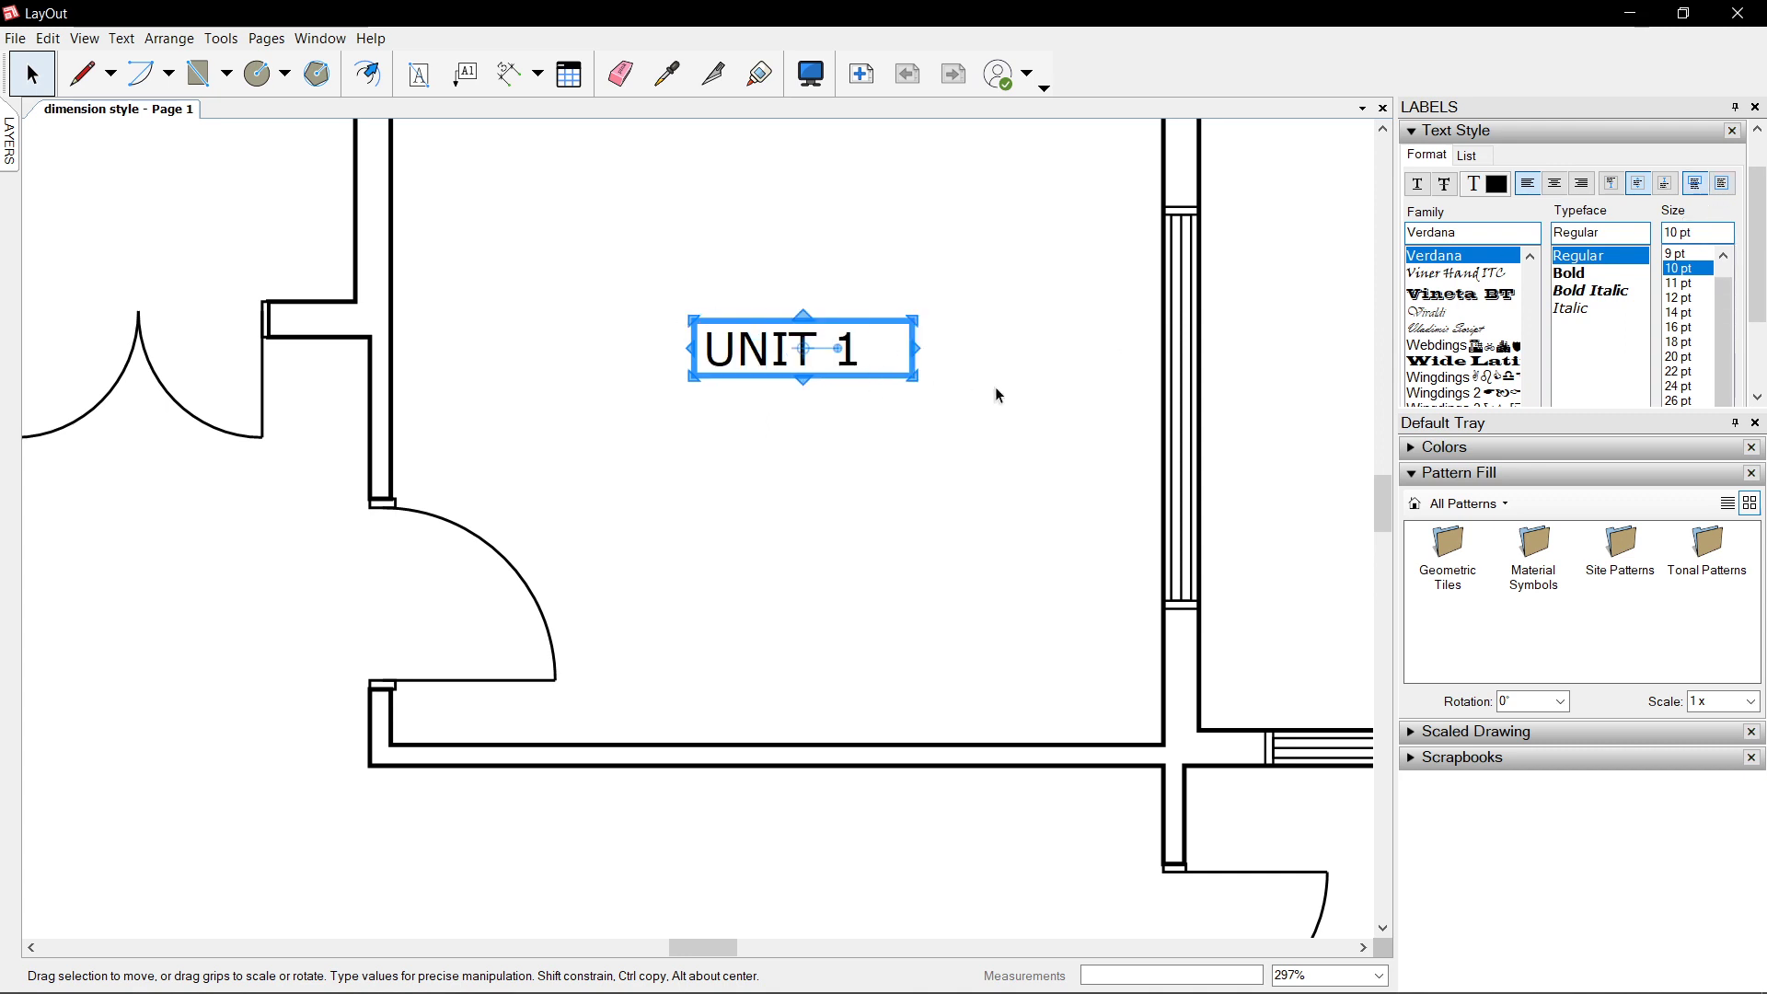
drag(918, 342, 784, 348)
click(1699, 200)
- Centre-align the UNIT 1 text horizontally within its box
scroll(734, 359, up, 2)
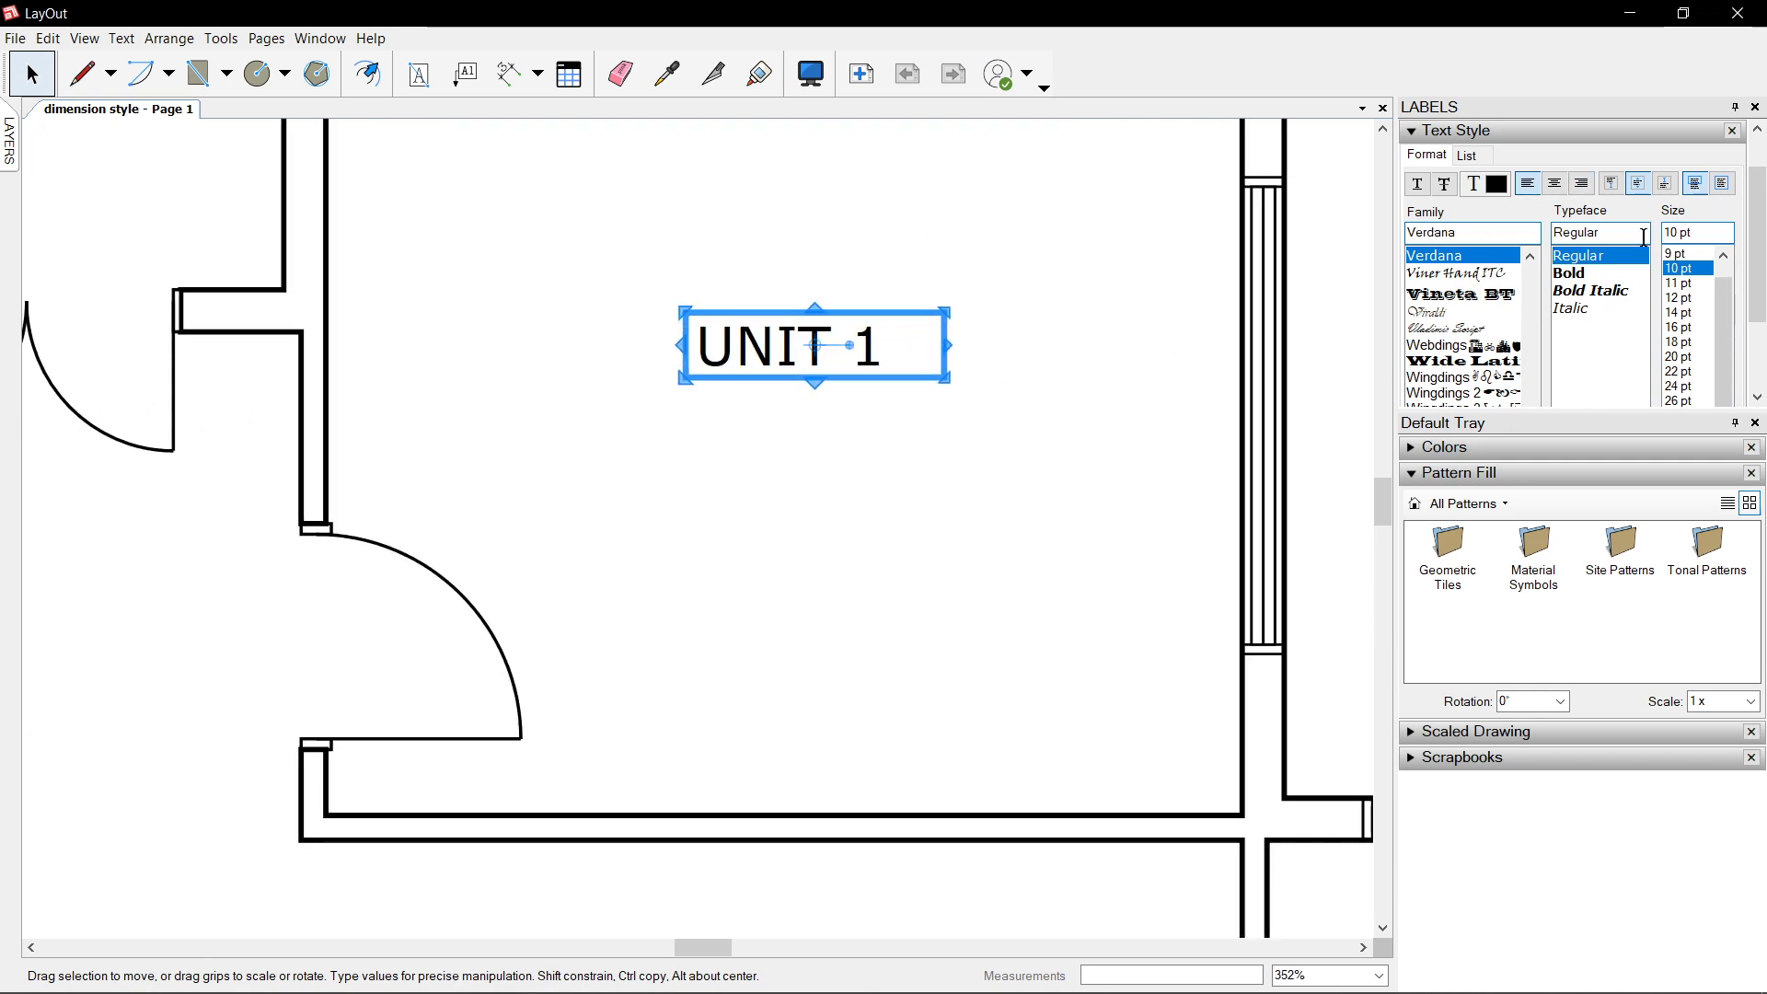
scroll(810, 344, up, 3)
scroll(826, 344, down, 3)
scroll(842, 311, up, 3)
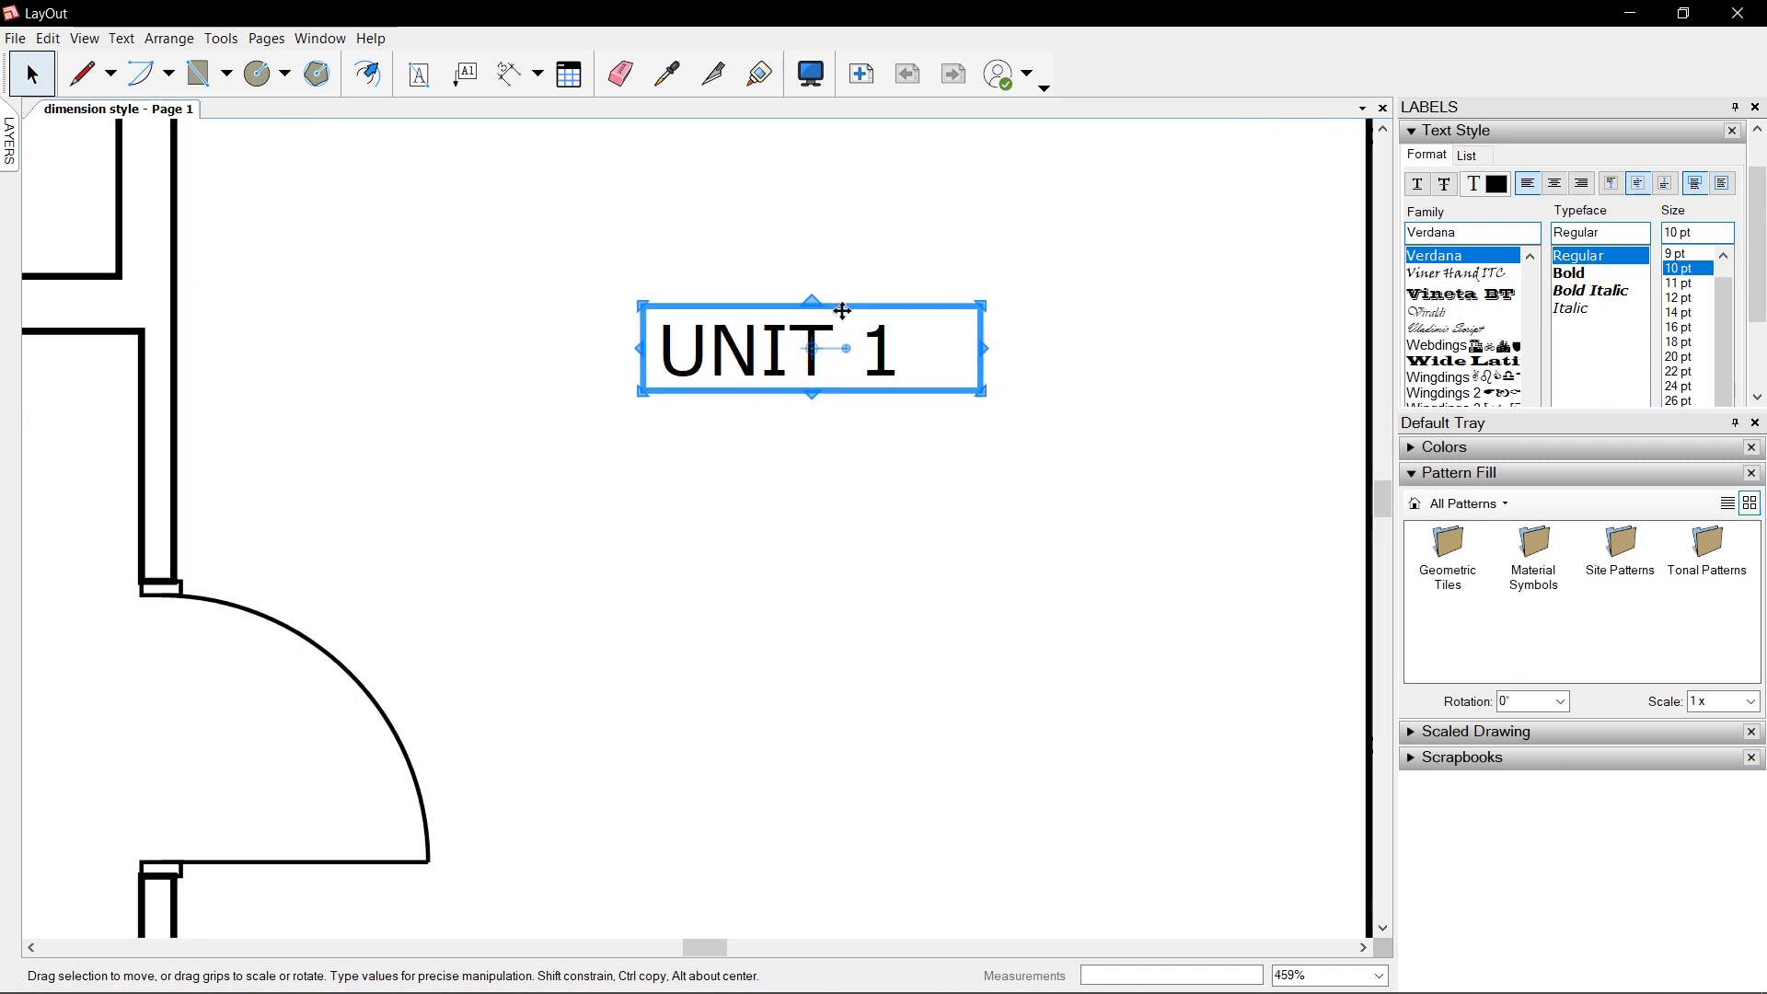
scroll(885, 305, up, 5)
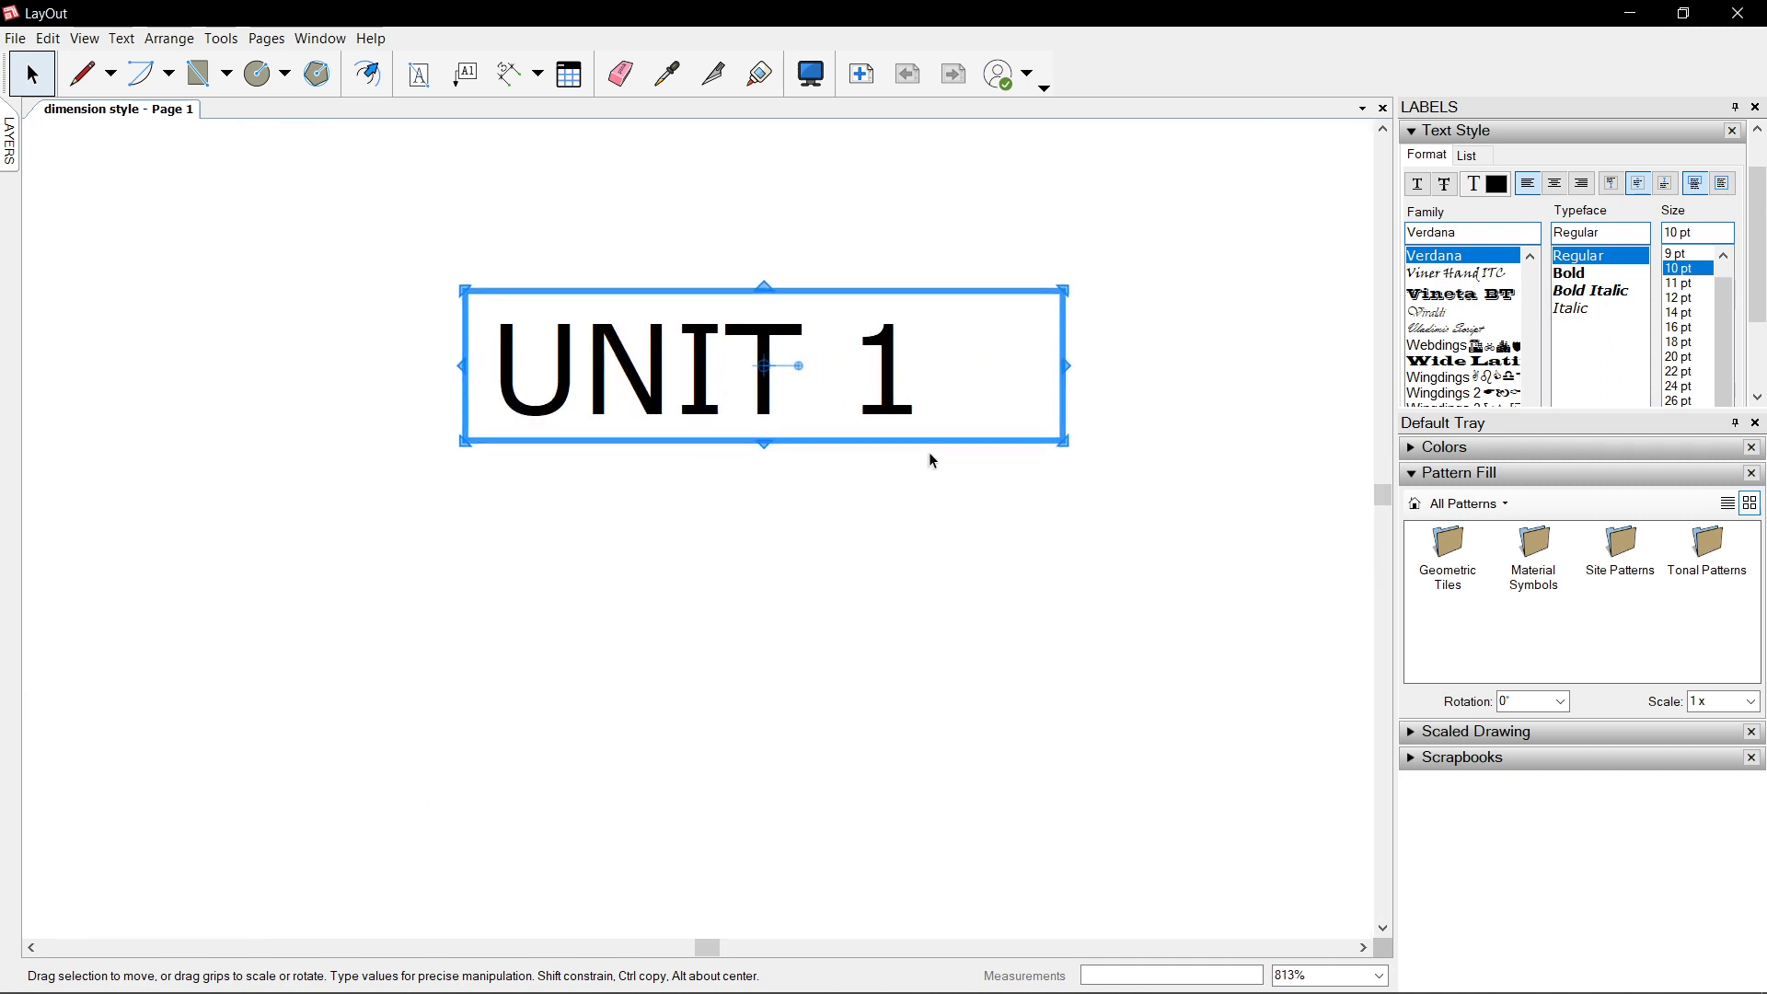
click(1556, 184)
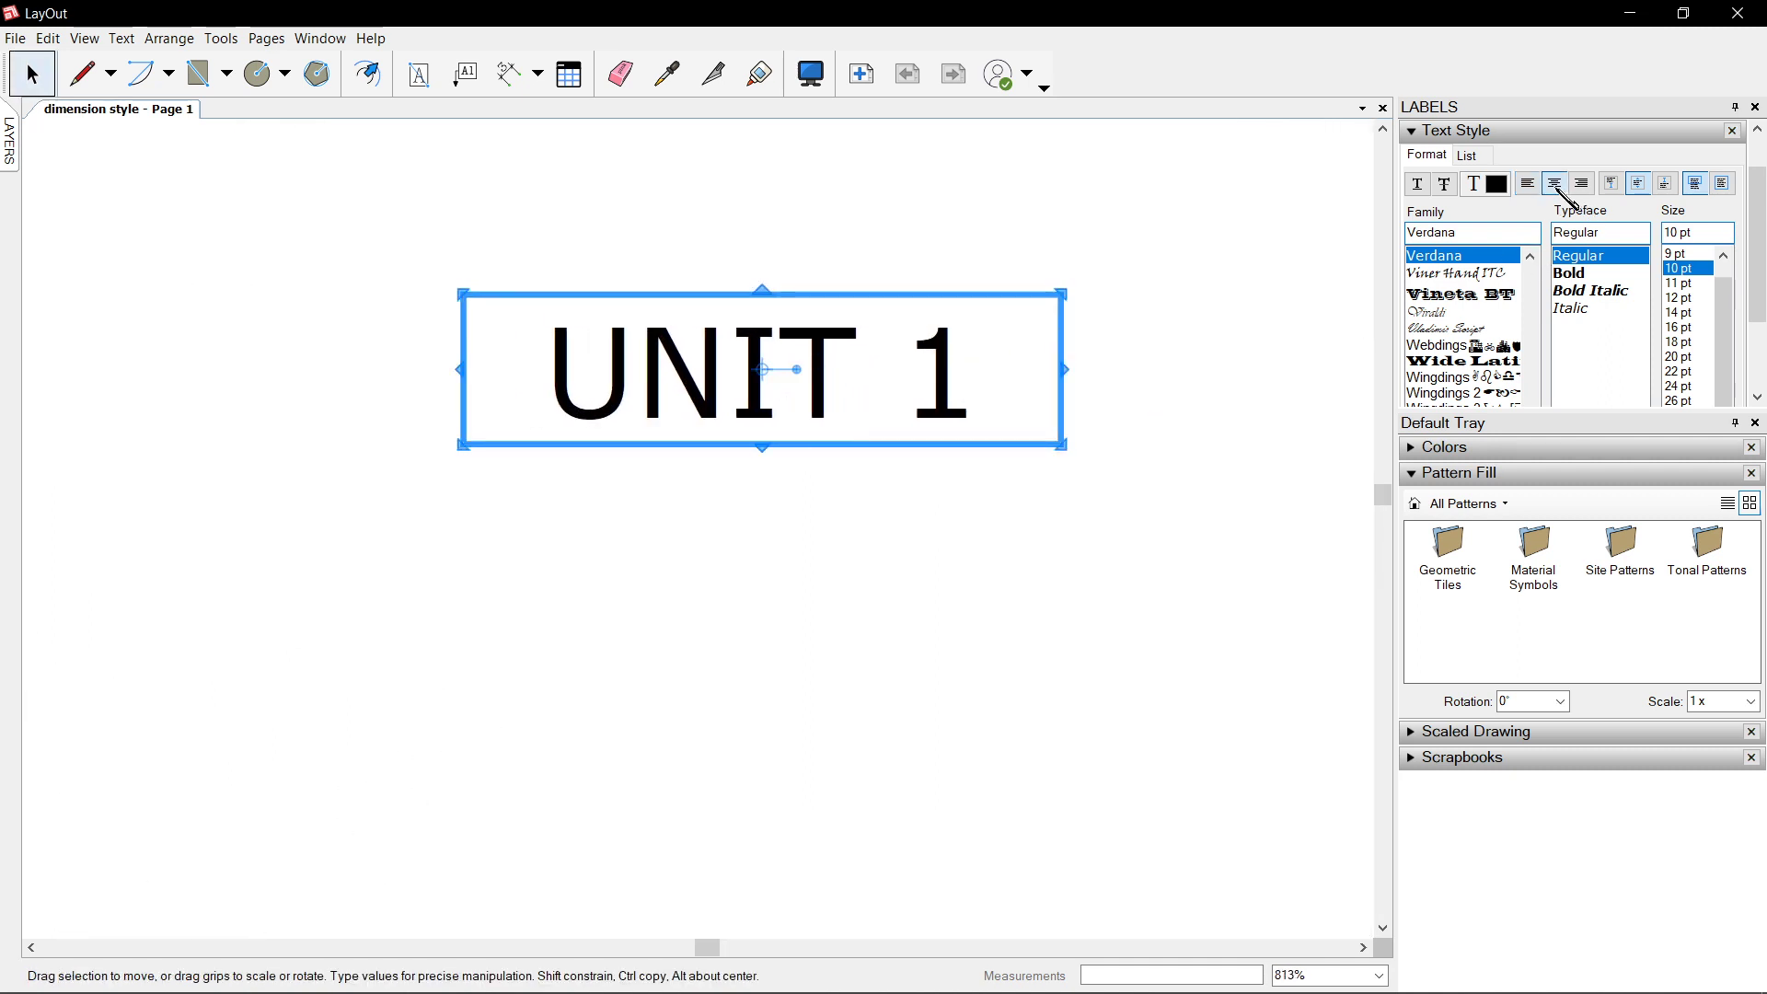
- Try the Bold, Bold Italic and Italic typefaces on UNIT 1, and return it to Regular
click(1589, 274)
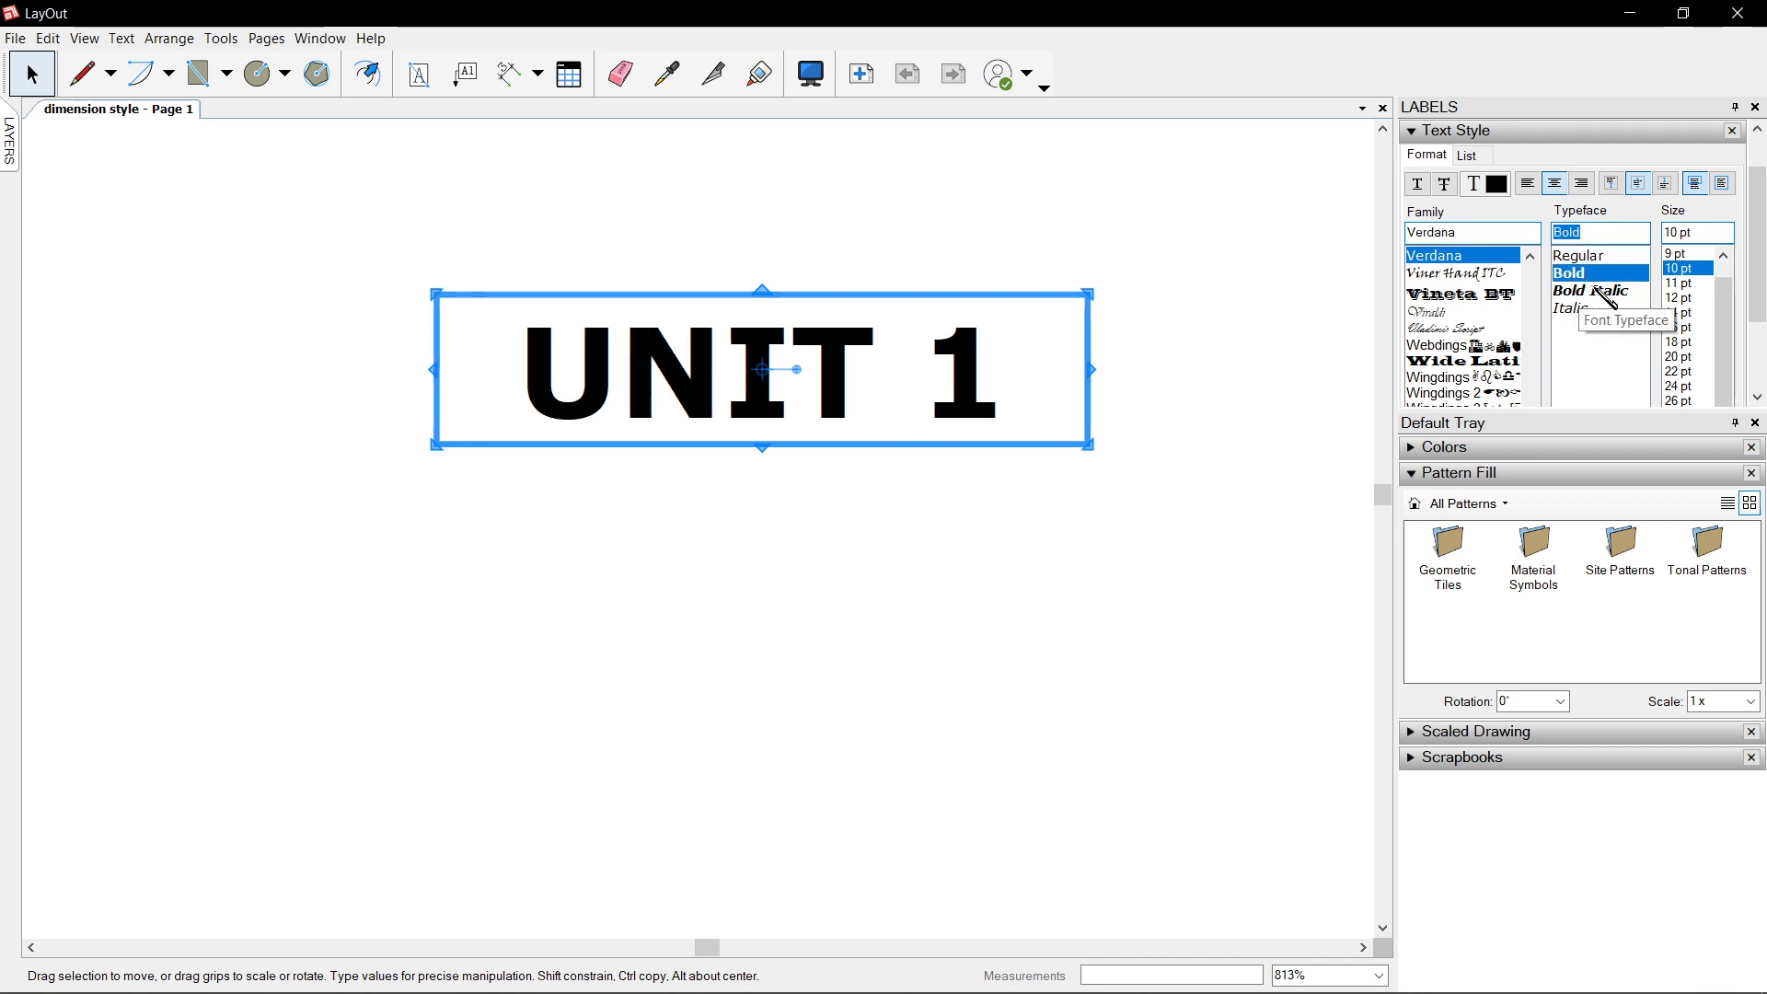
click(1602, 290)
click(1590, 309)
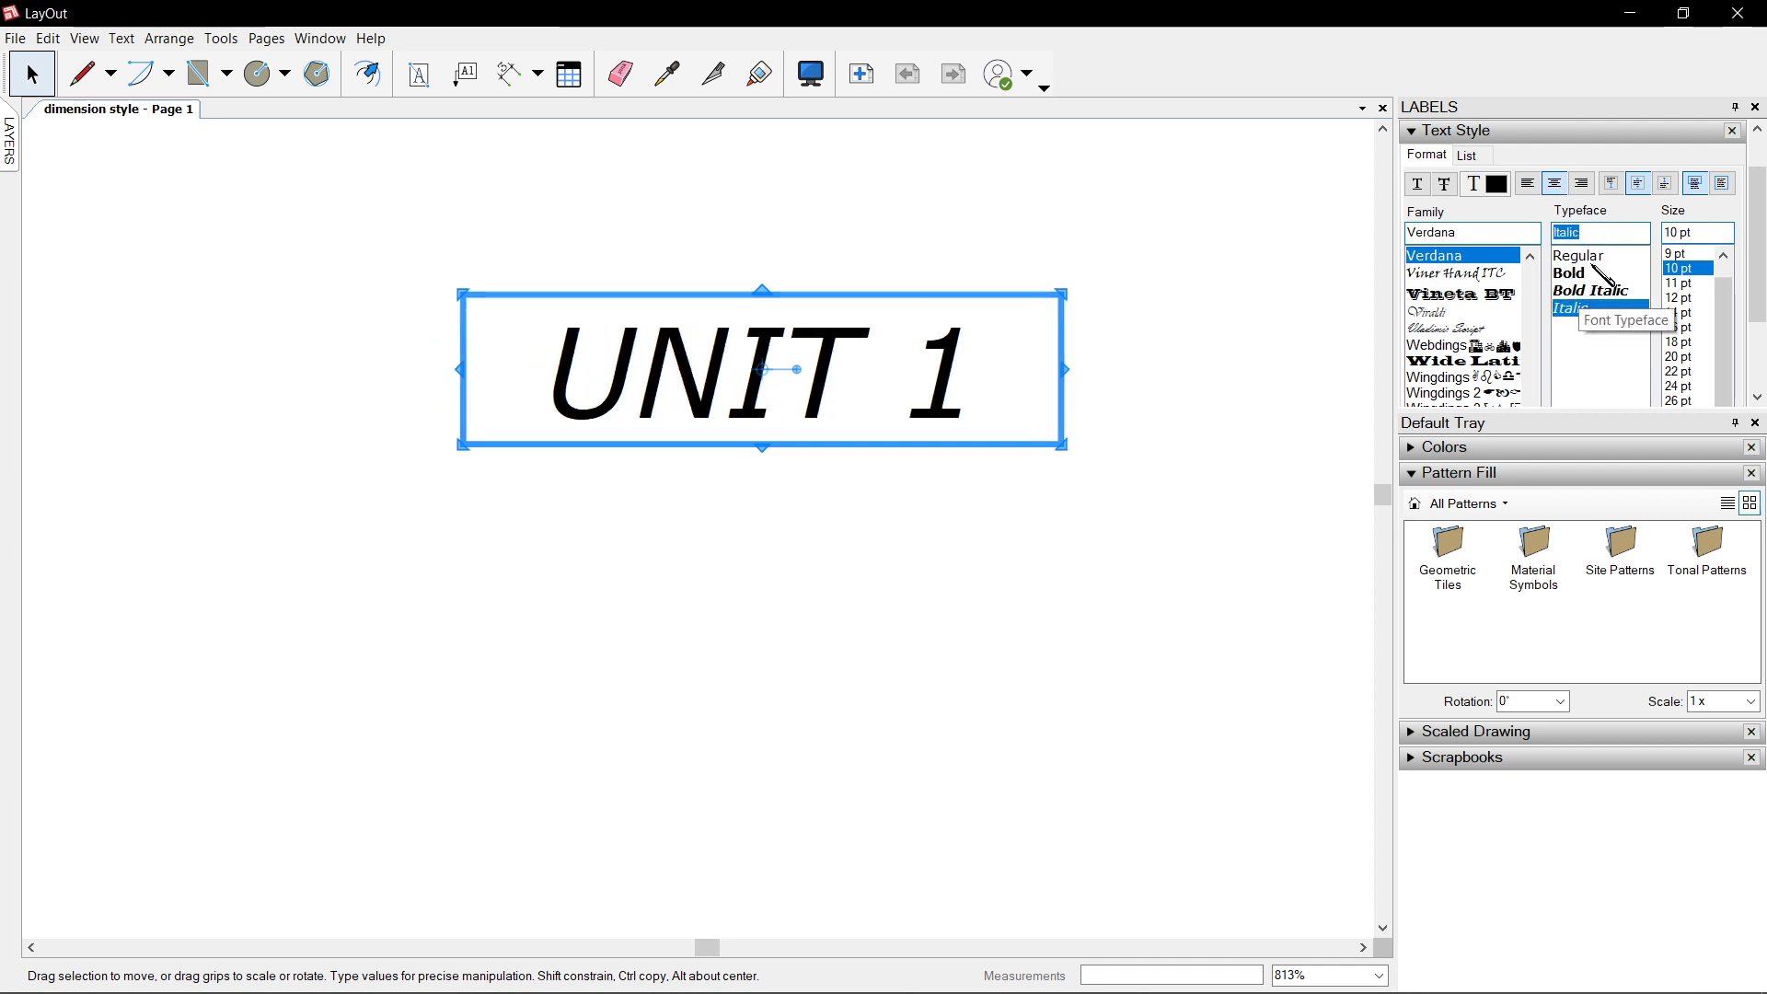
click(1591, 262)
- Try the Wingdings and Yu Gothic font families on the UNIT 1 text
click(1462, 327)
scroll(1463, 326, down, 1)
click(1462, 327)
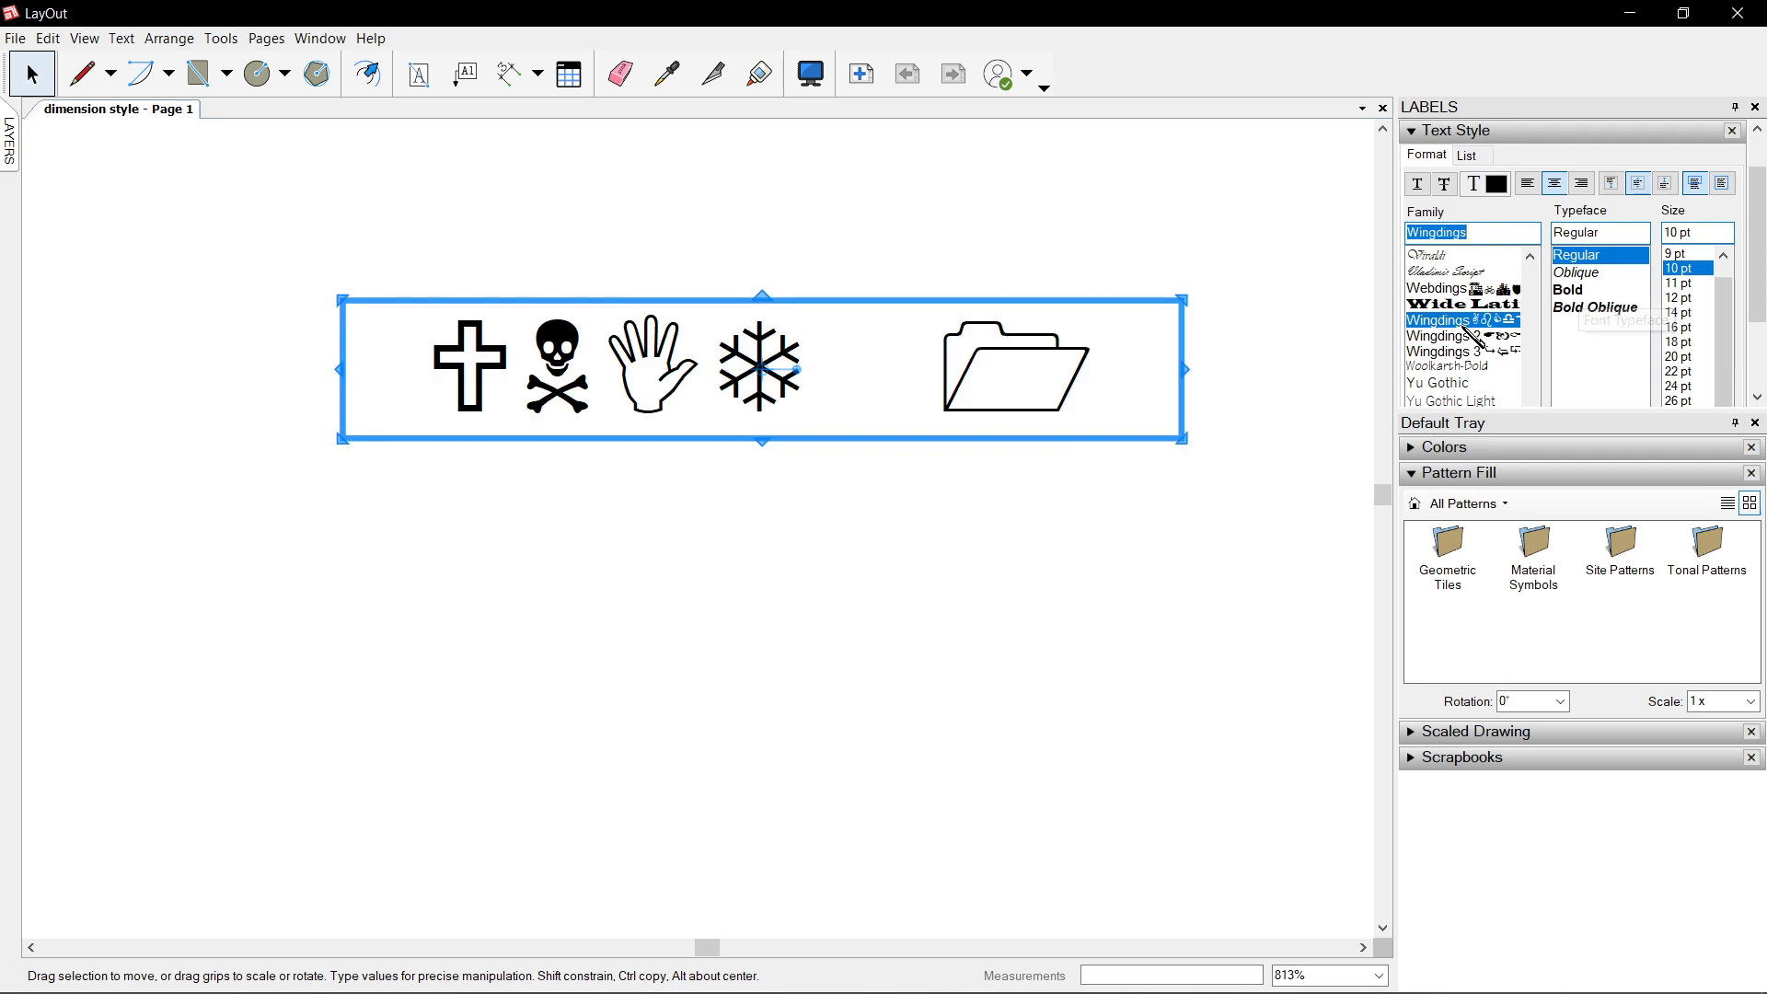
click(1477, 382)
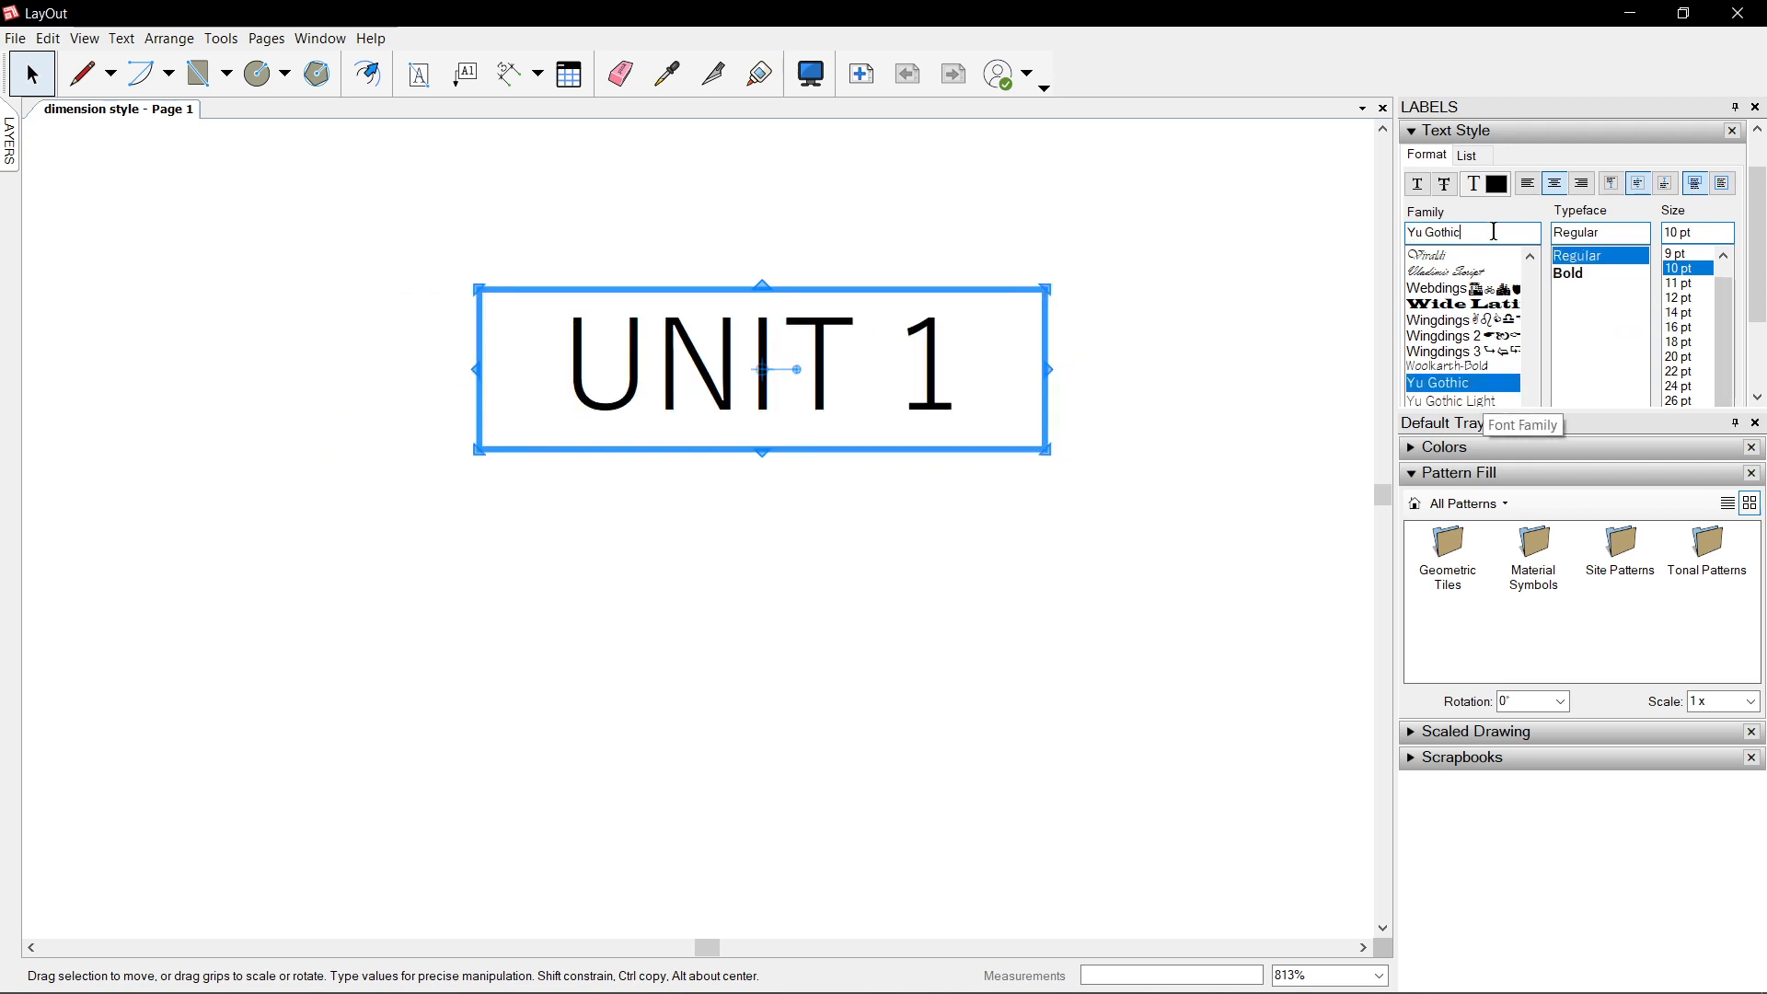
- Find the fonts starting with "ARC" and set the UNIT 1 text to Architect Small Block
drag(1494, 232, 1380, 251)
text(ARC)
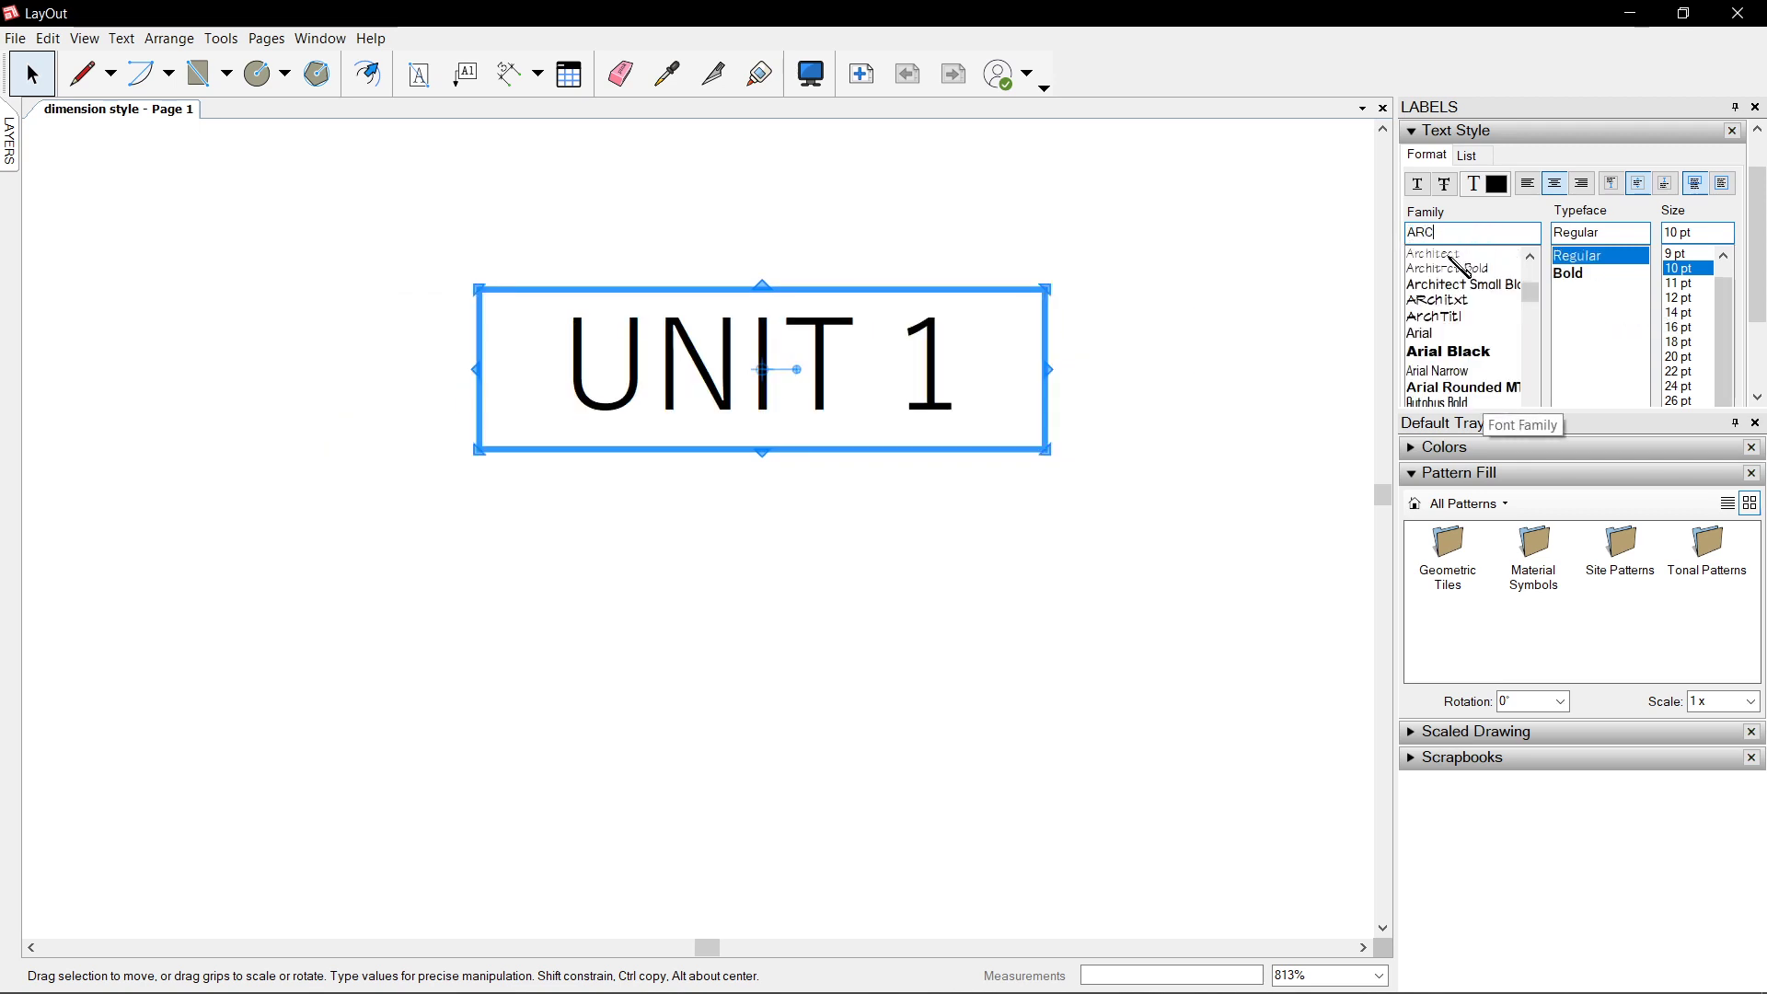
click(1459, 285)
scroll(808, 390, down, 4)
scroll(793, 389, up, 3)
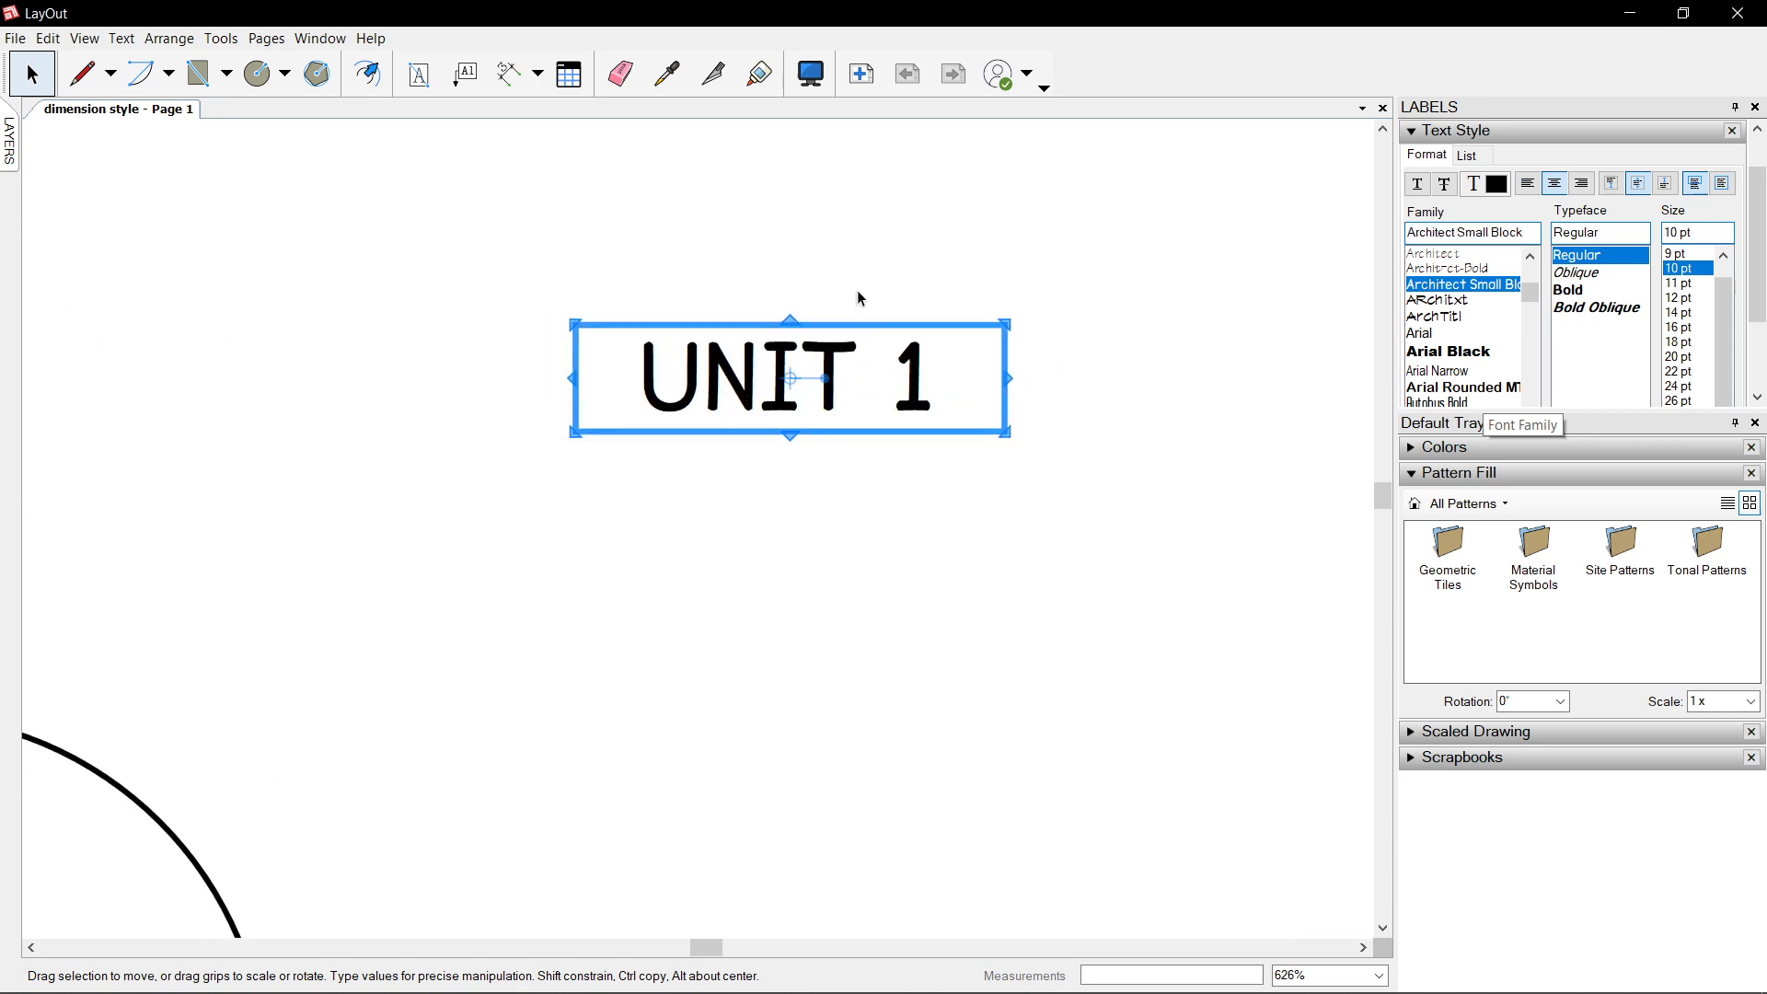
scroll(858, 290, down, 2)
scroll(858, 392, down, 3)
click(907, 366)
- Set the UNIT 1 label's font size to 16 pt
scroll(884, 362, down, 2)
scroll(865, 350, up, 3)
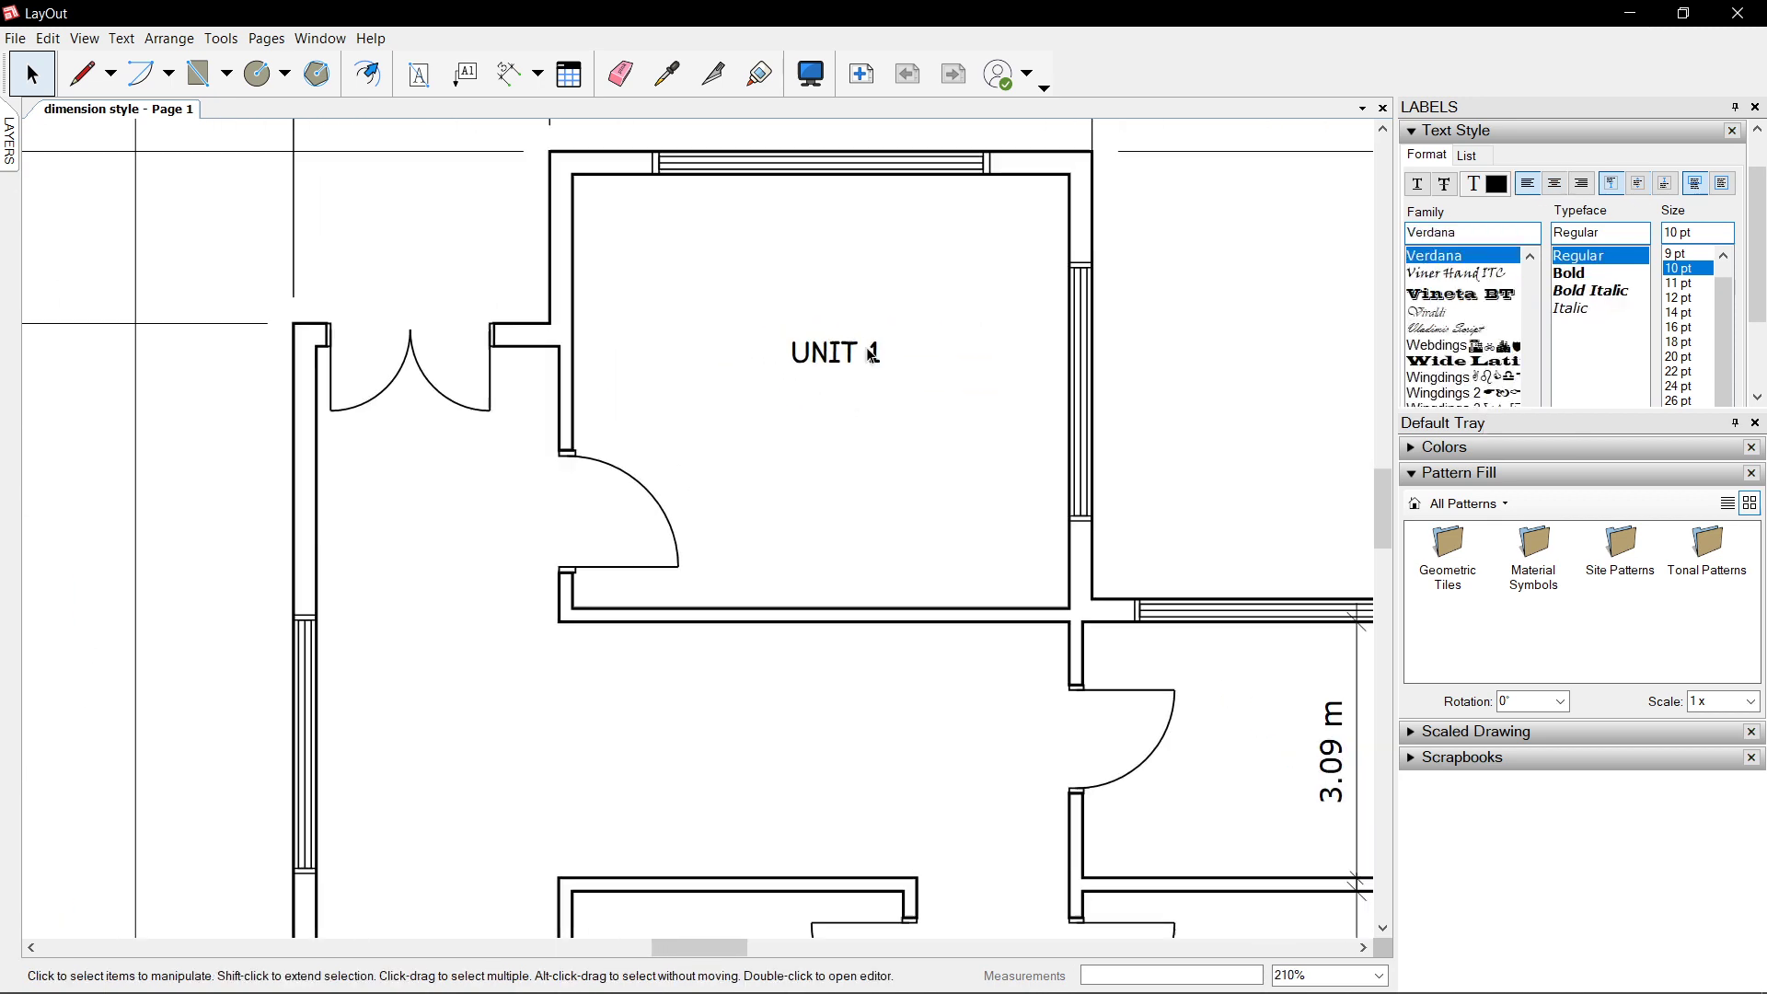
click(853, 357)
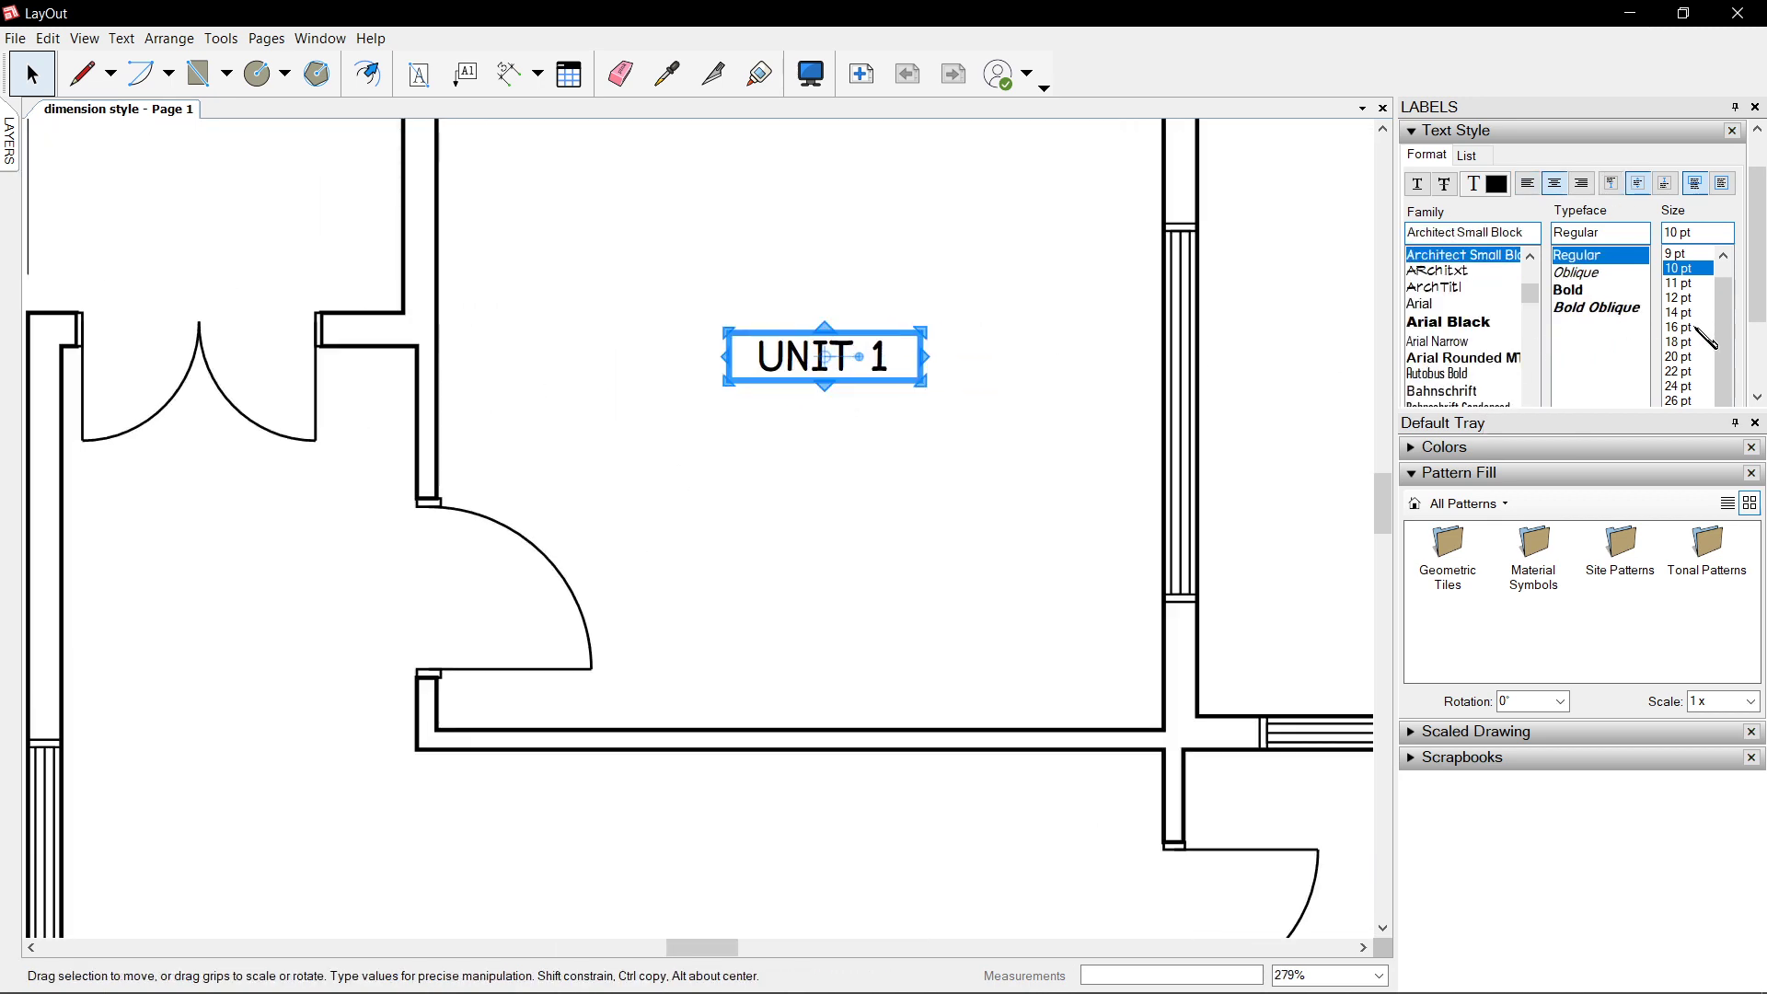
click(1696, 327)
scroll(873, 443, down, 3)
scroll(873, 444, up, 2)
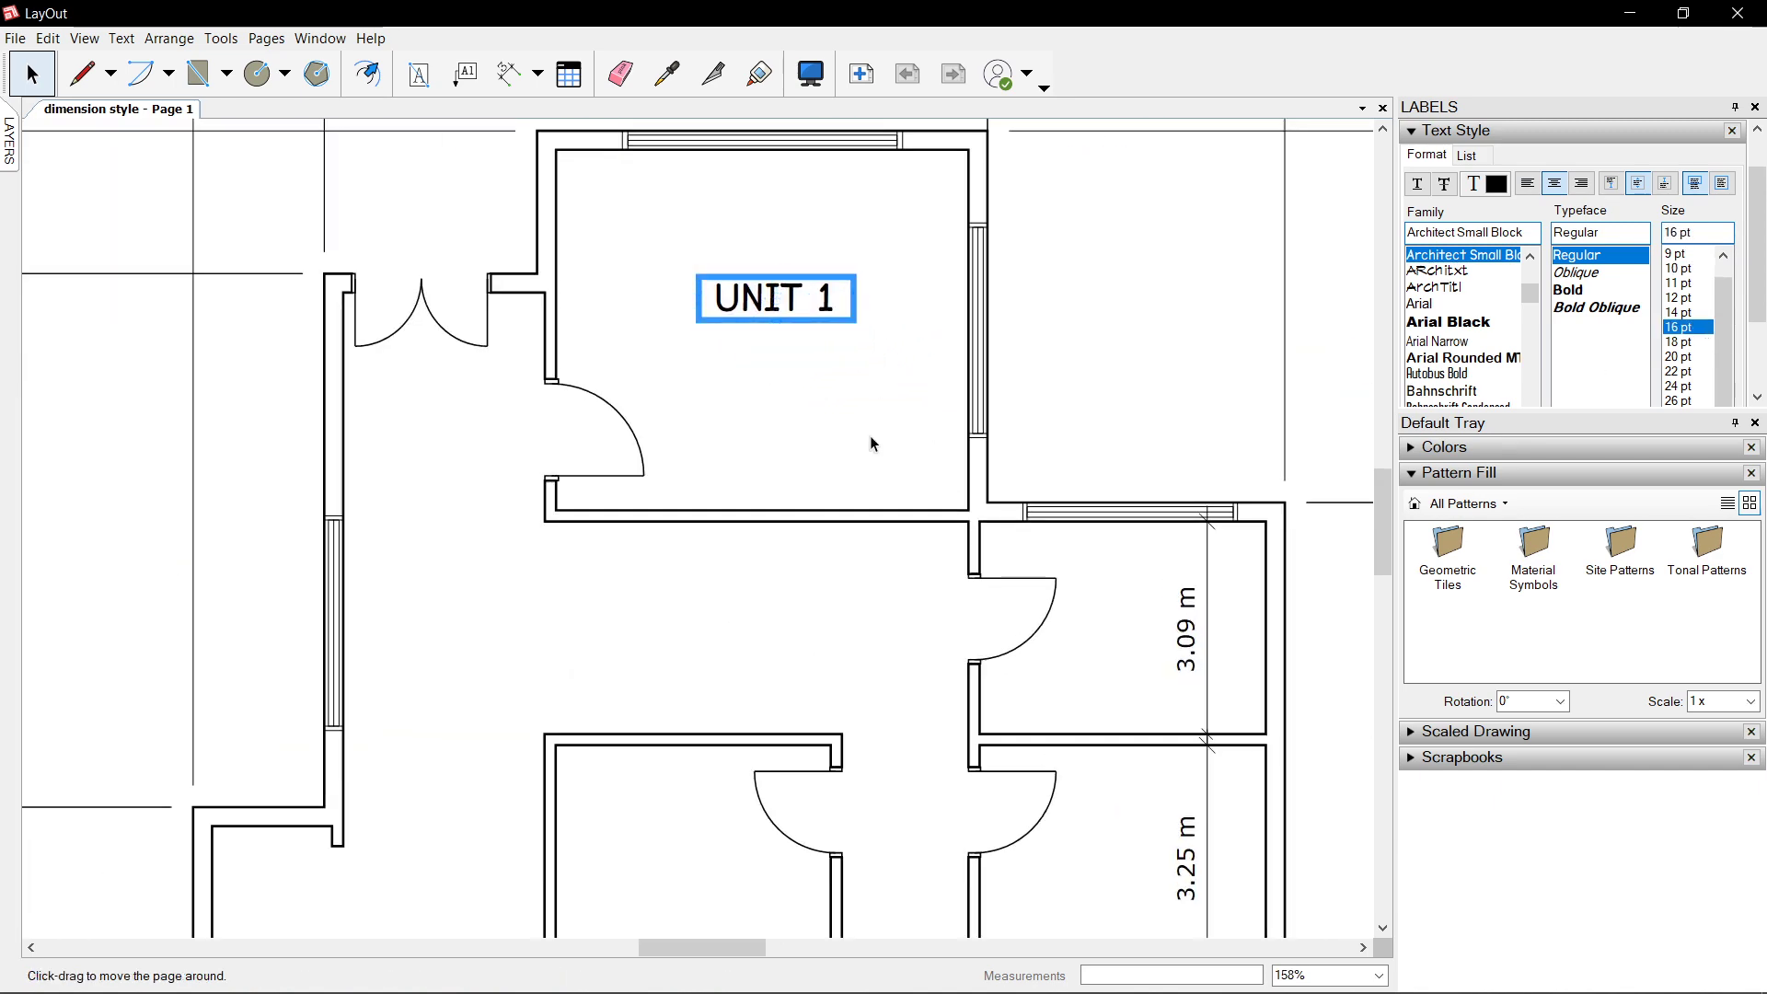
scroll(813, 276, up, 2)
scroll(800, 295, down, 3)
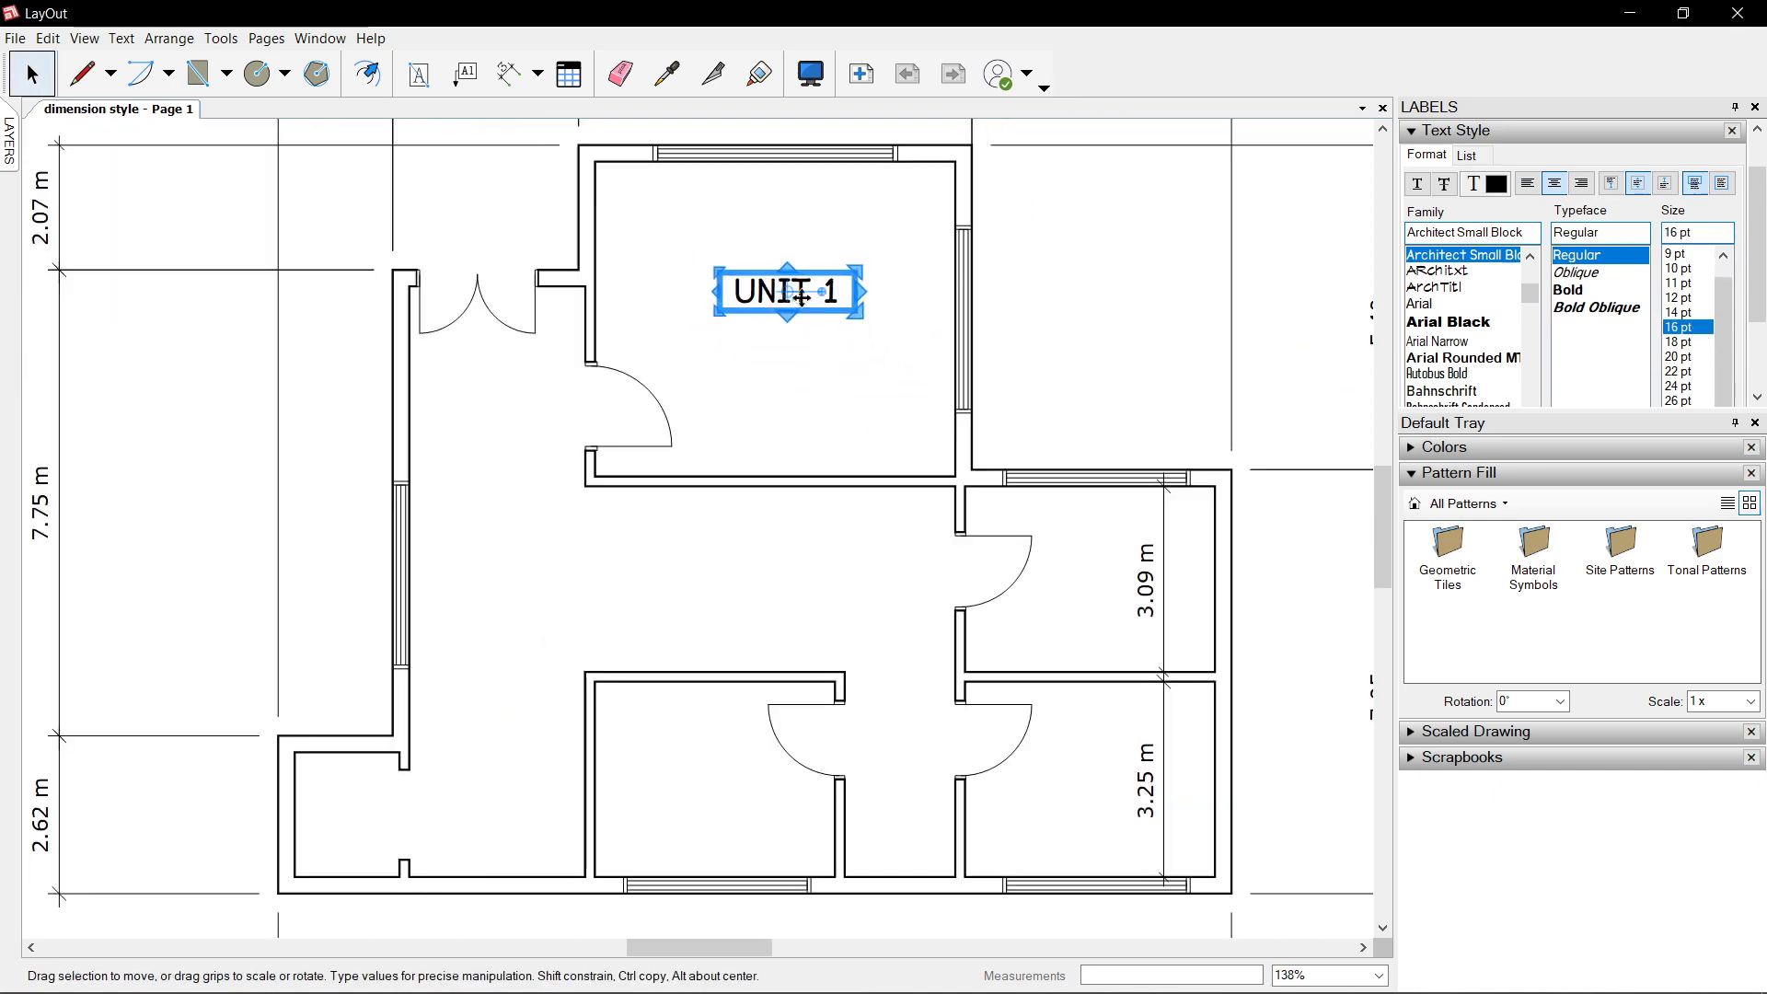
- Copy the UNIT 1 label into the room with the 3.09 m dimension and change the copy's text to "UNIT 2"
scroll(800, 295, up, 2)
drag(752, 230, 1215, 631)
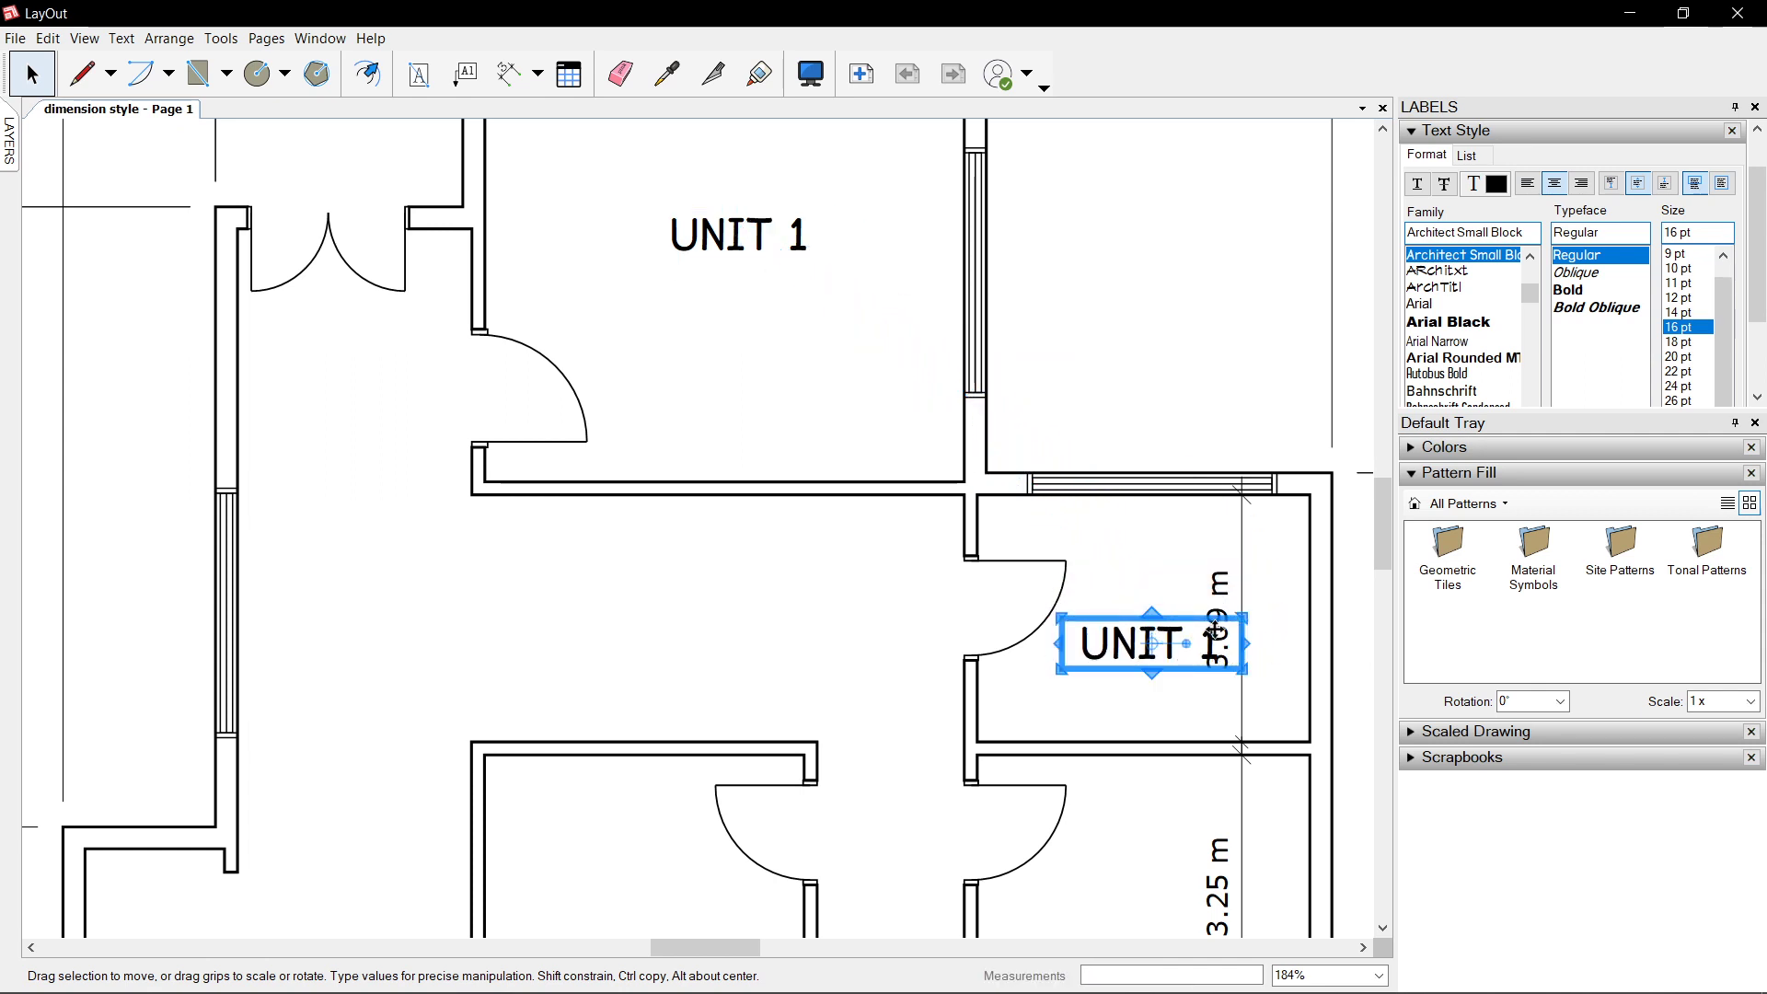
scroll(1215, 630, up, 3)
double_click(1215, 635)
double_click(1233, 645)
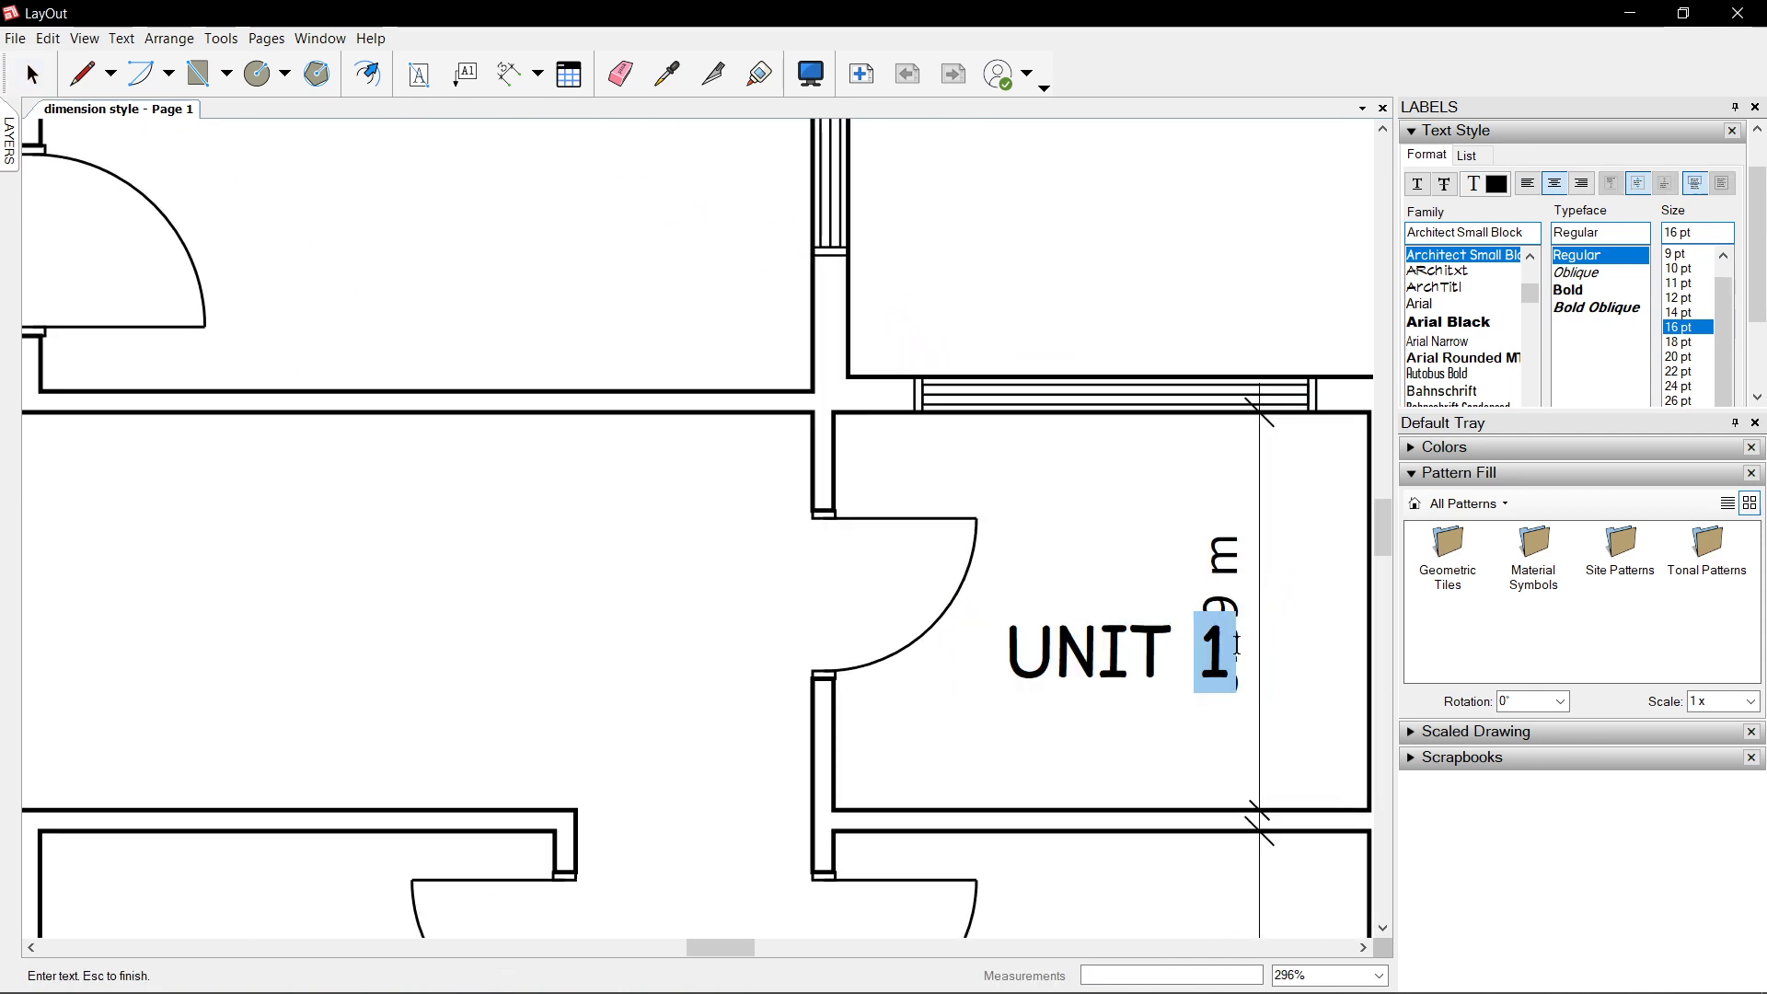
text(2)
key(Escape)
- Move the UNIT 2 label about 6.9 mm left and 6.9 mm down, clear of the 3.09 m dimension
scroll(1012, 603, down, 4)
click(1072, 617)
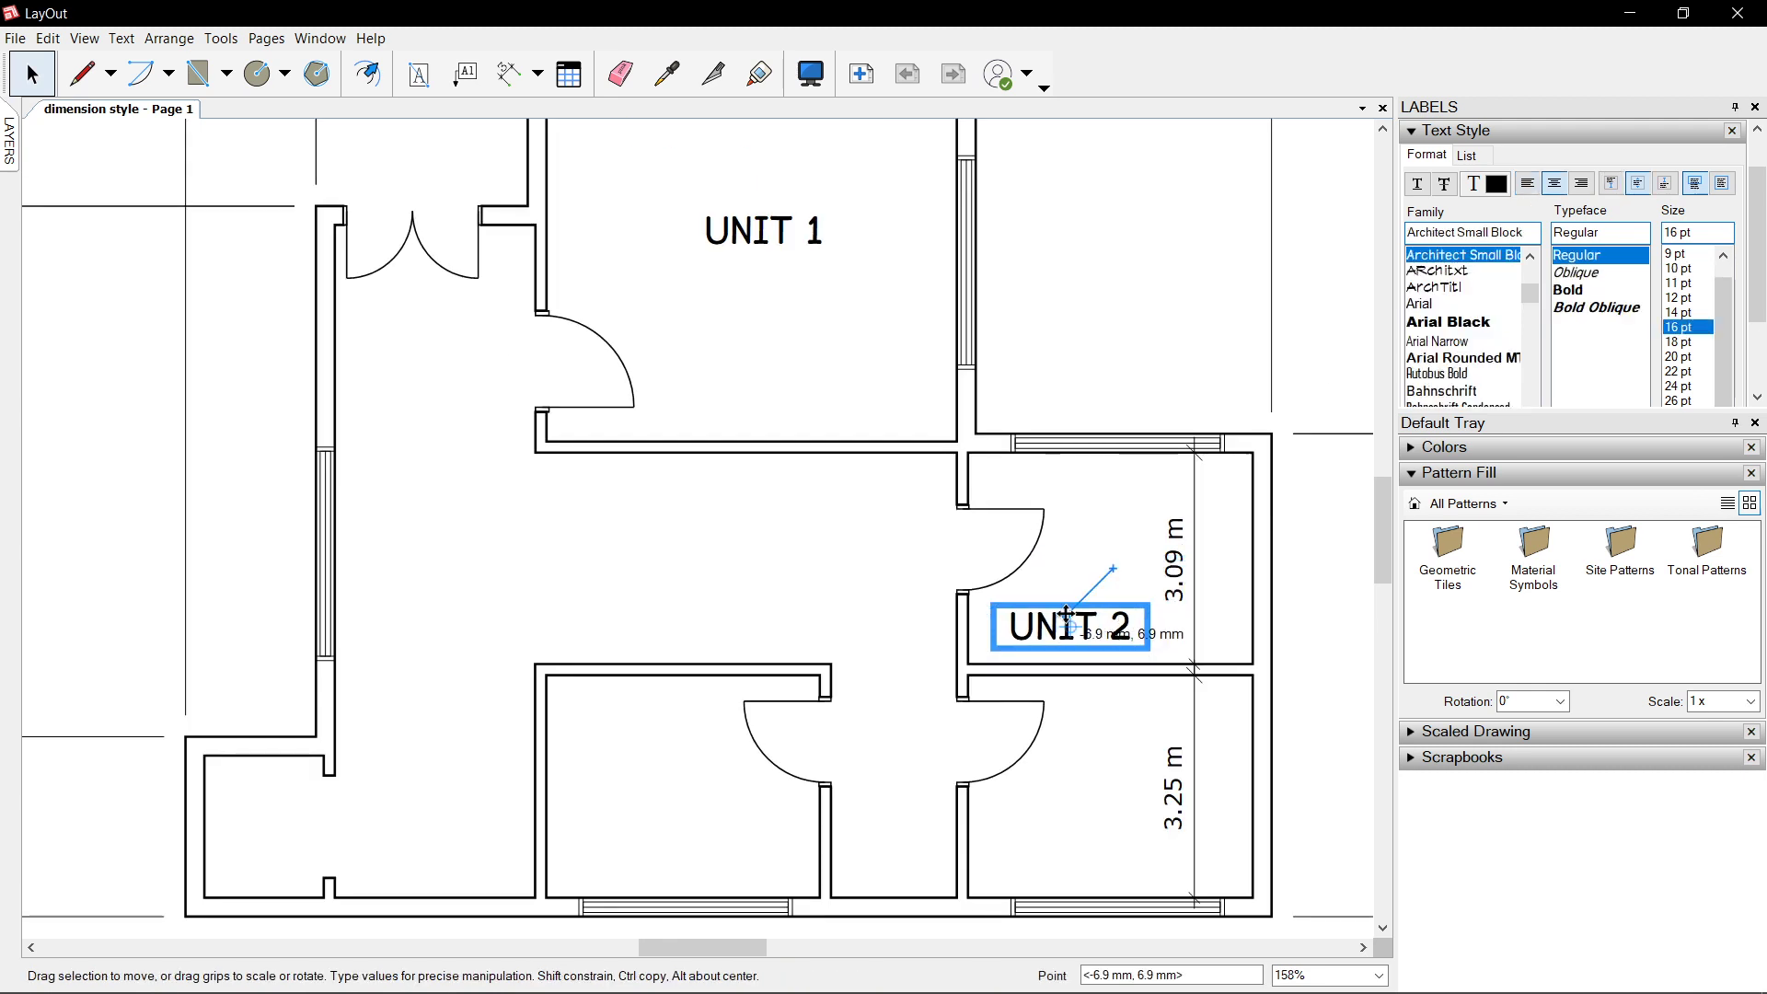
click(926, 326)
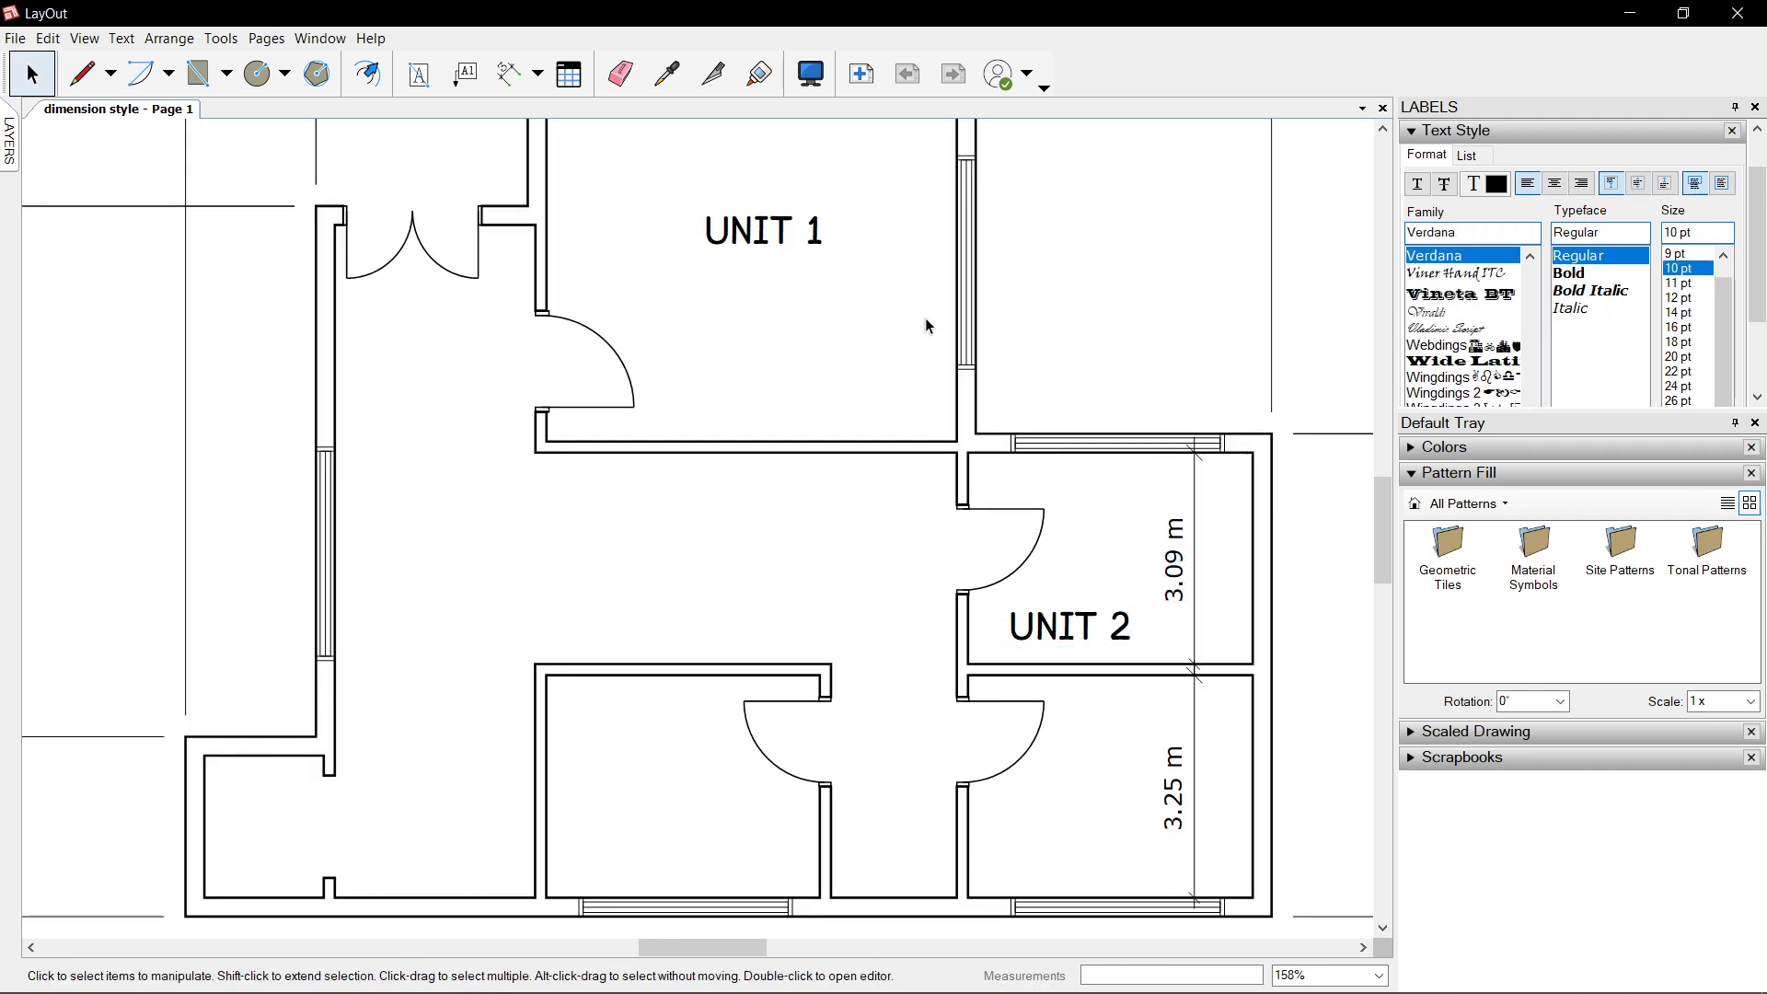
- Place the sample text "SADFASDFASD" in the open hall below the UNIT 1 room and select it
click(419, 73)
click(647, 531)
text(SADFASDFASD)
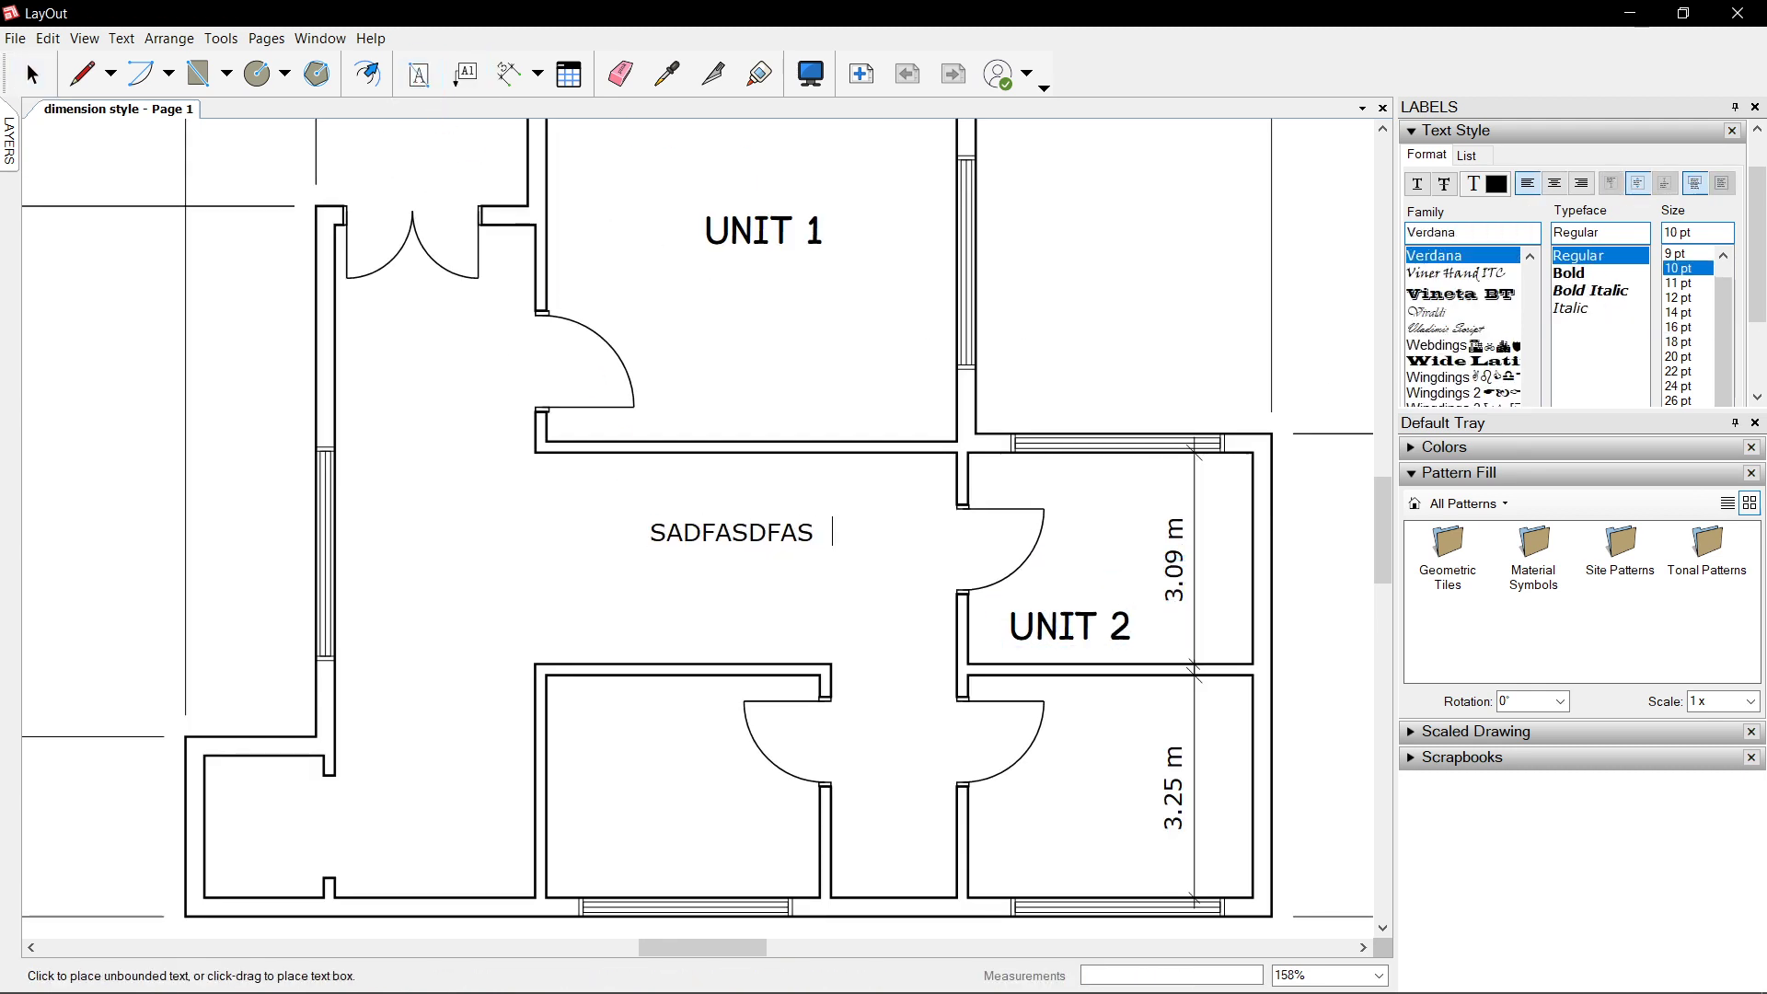
key(Escape)
scroll(828, 537, up, 4)
key(space)
click(792, 509)
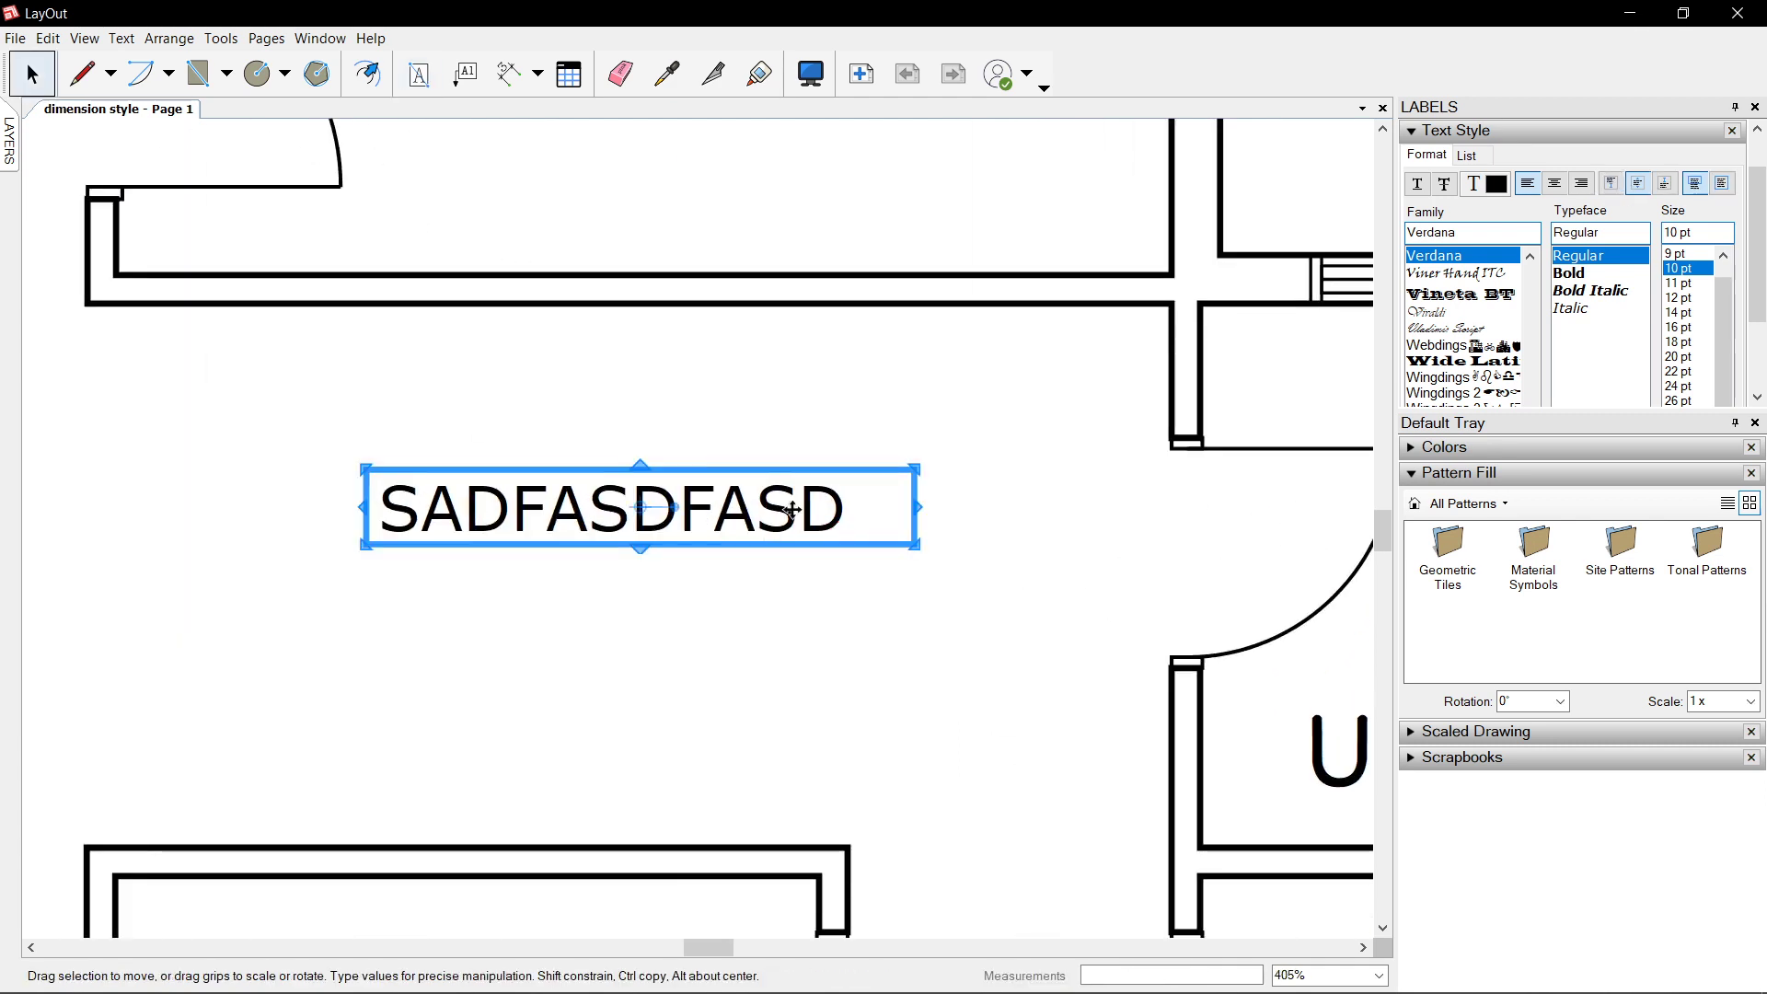
- Sample the UNIT 1 label's style and apply it to the SADFASDFASD text
scroll(748, 497, down, 2)
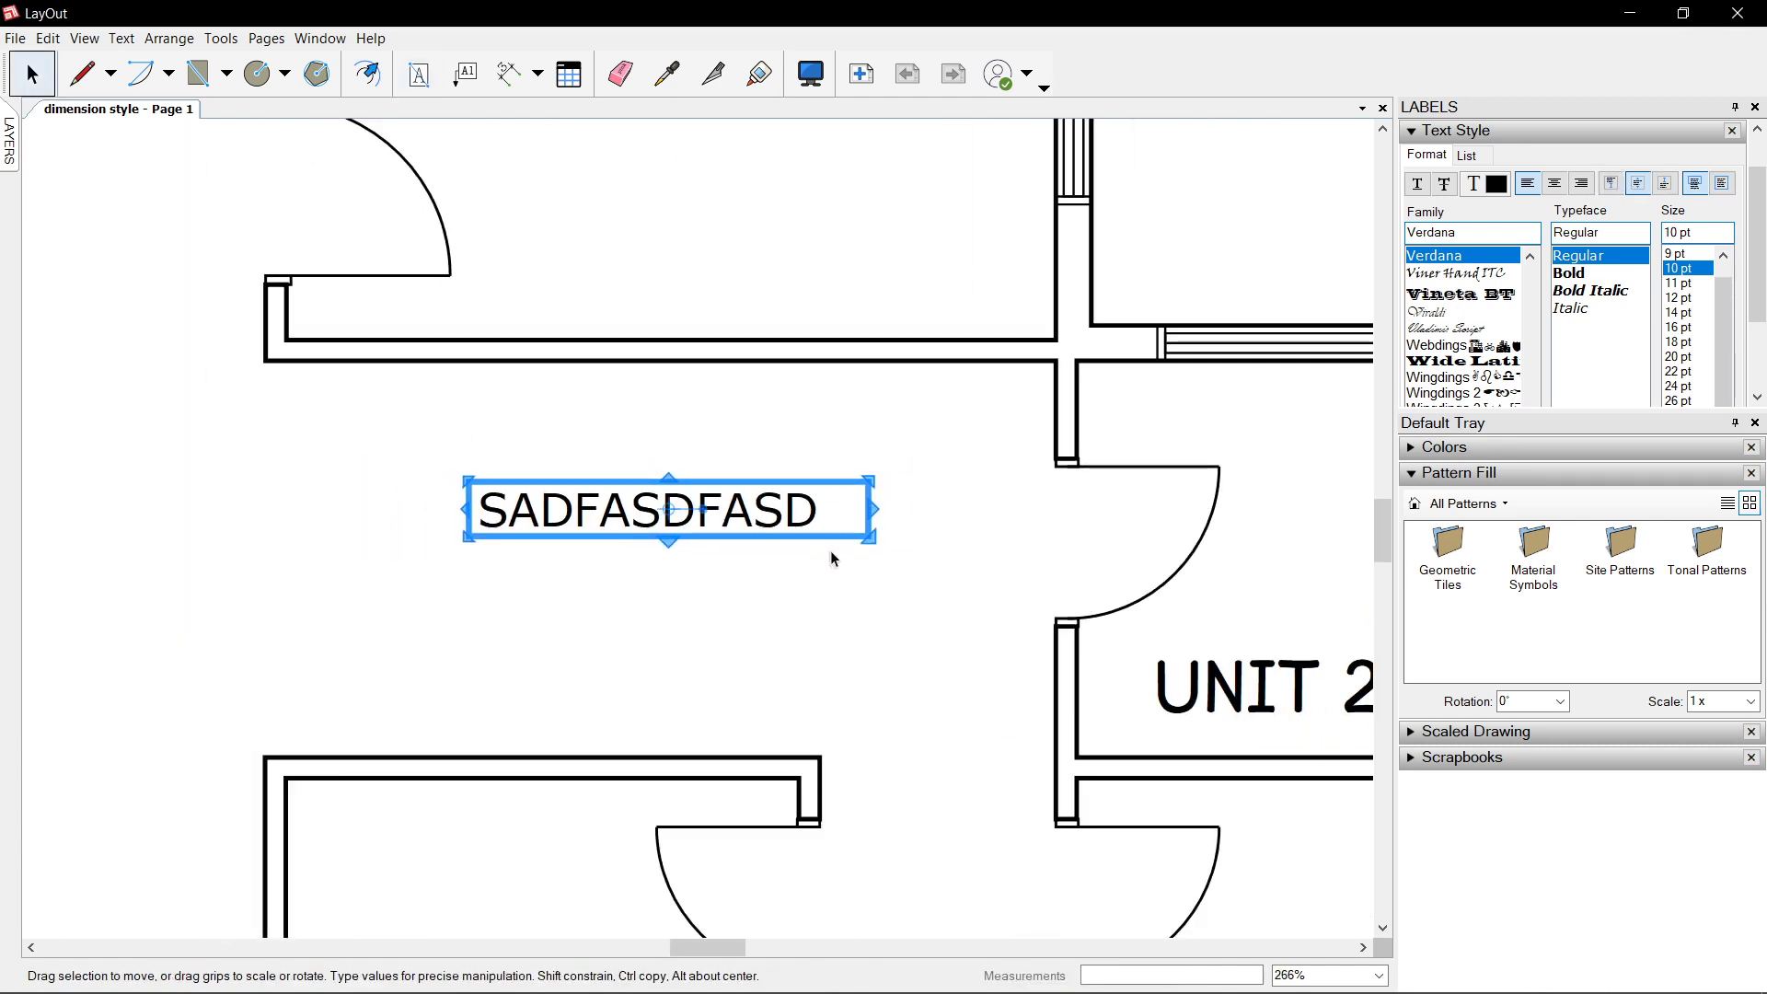
scroll(830, 558, down, 2)
click(705, 198)
middle_drag(784, 314, 742, 414)
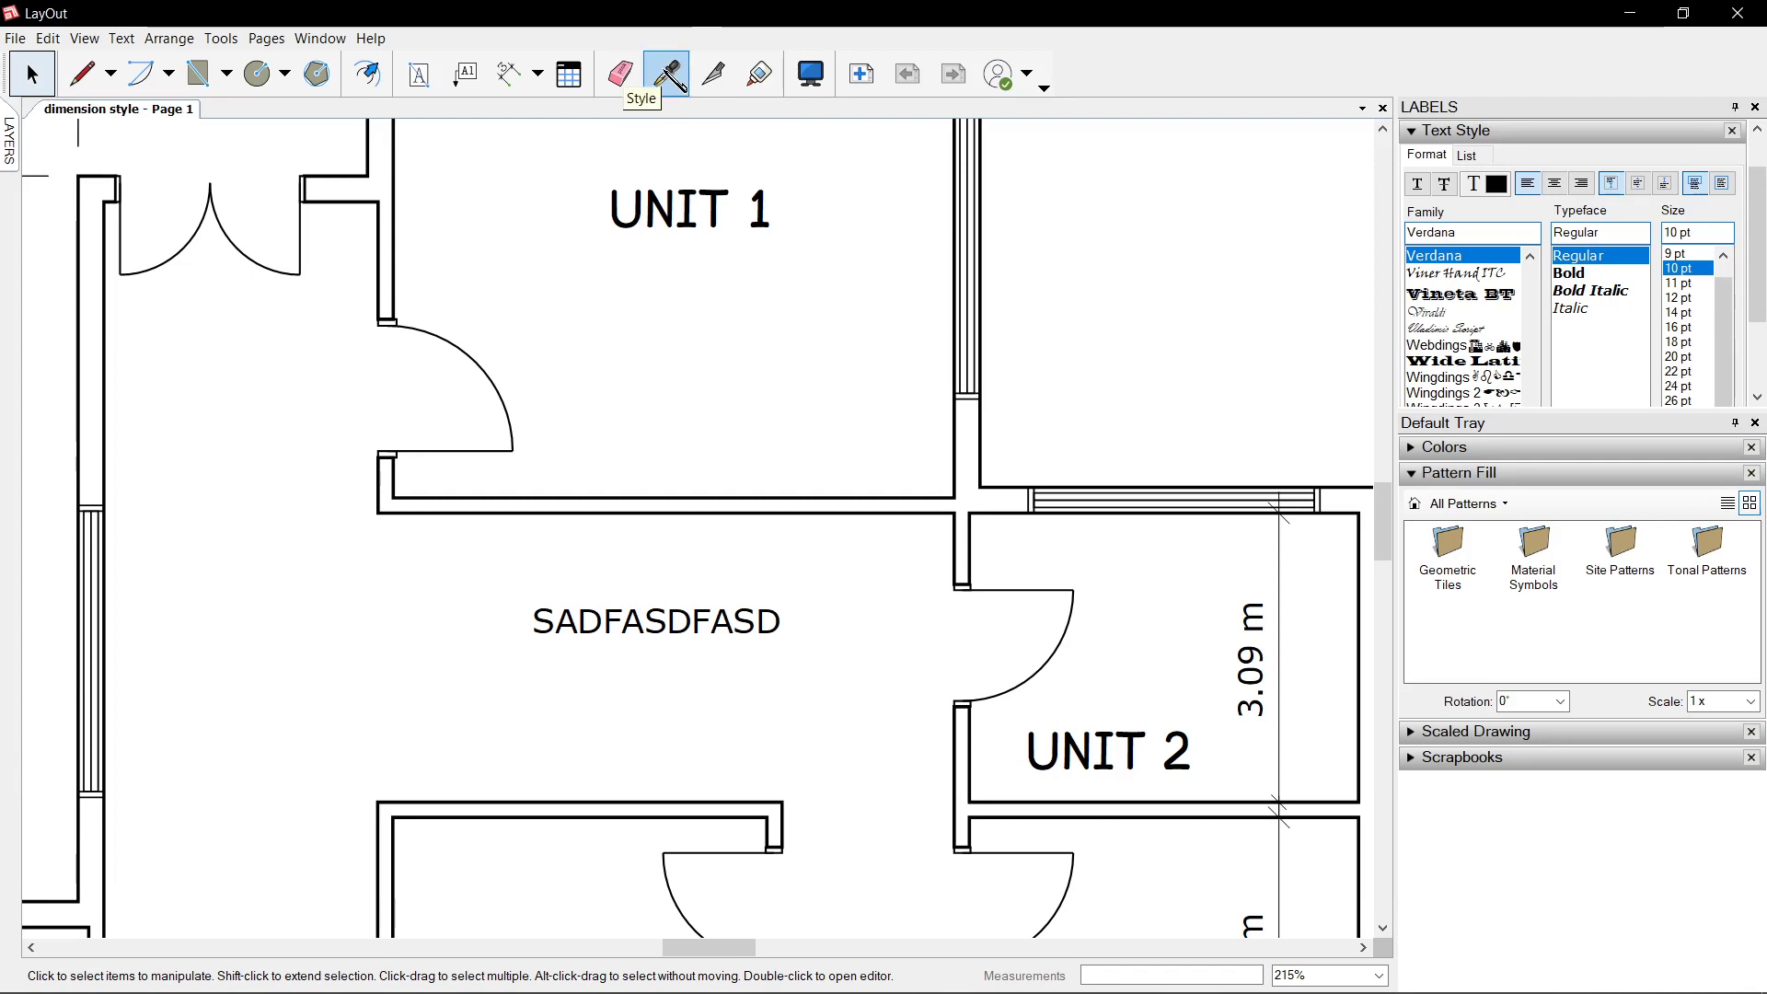
click(667, 73)
click(696, 201)
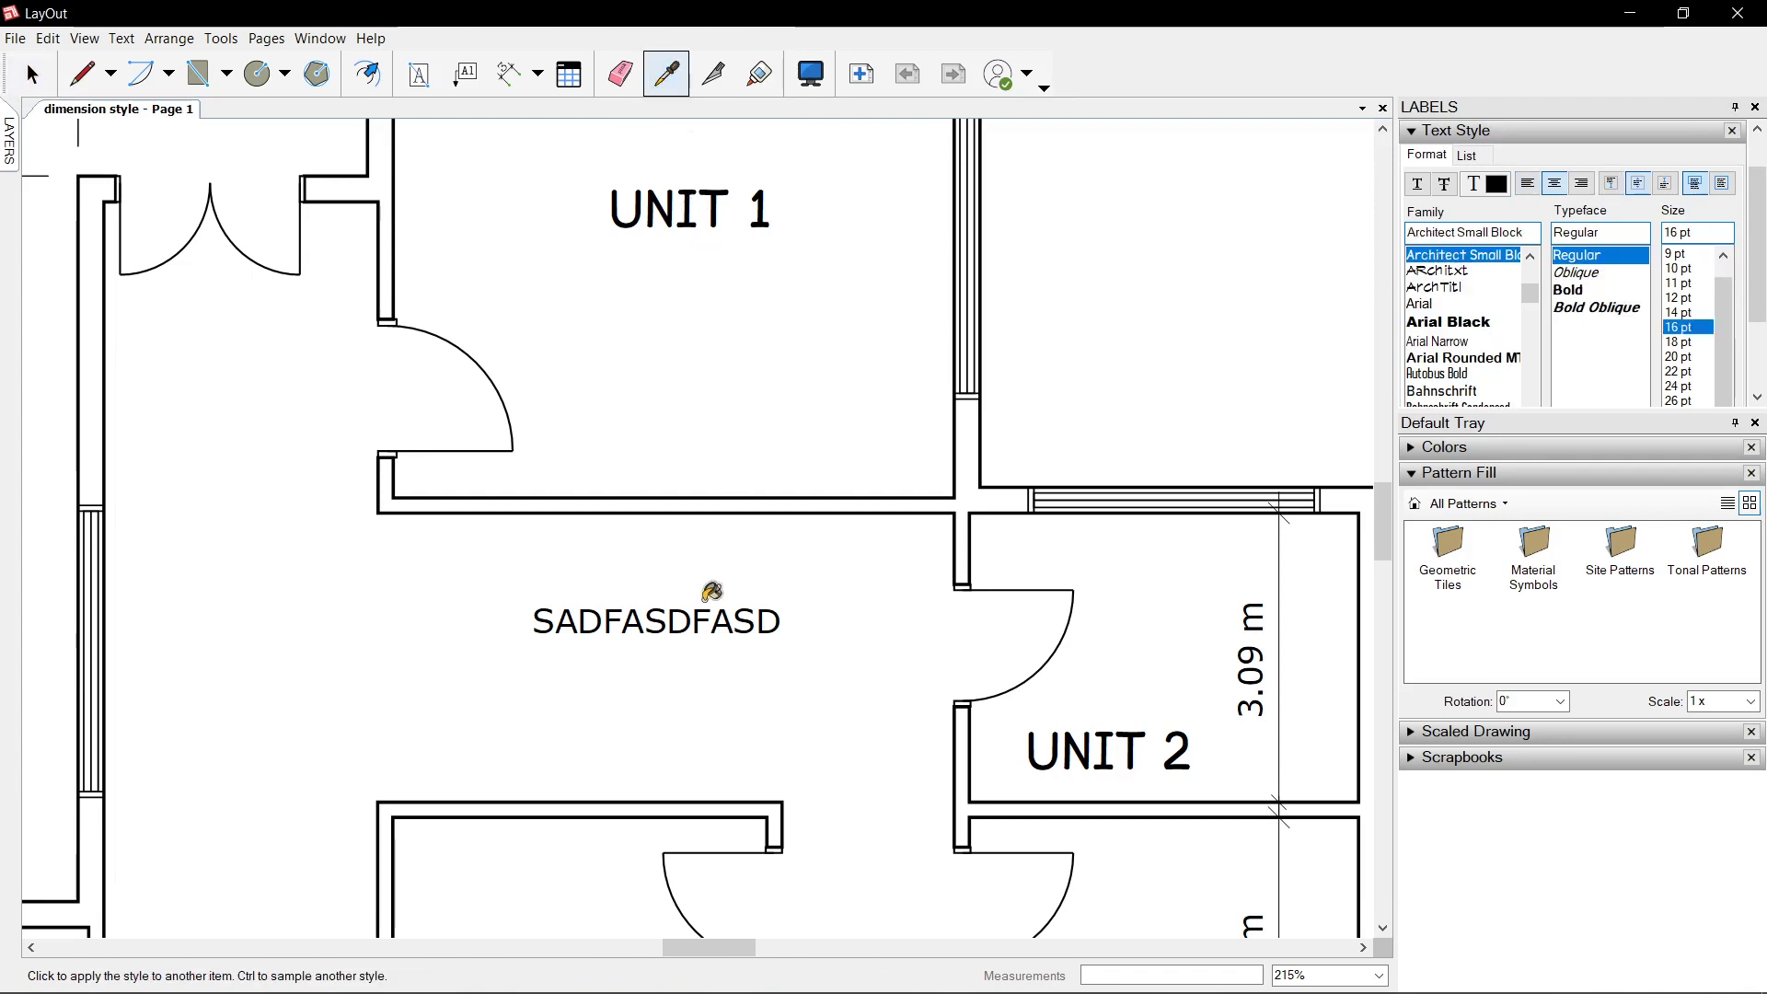
click(696, 609)
scroll(748, 716, down, 3)
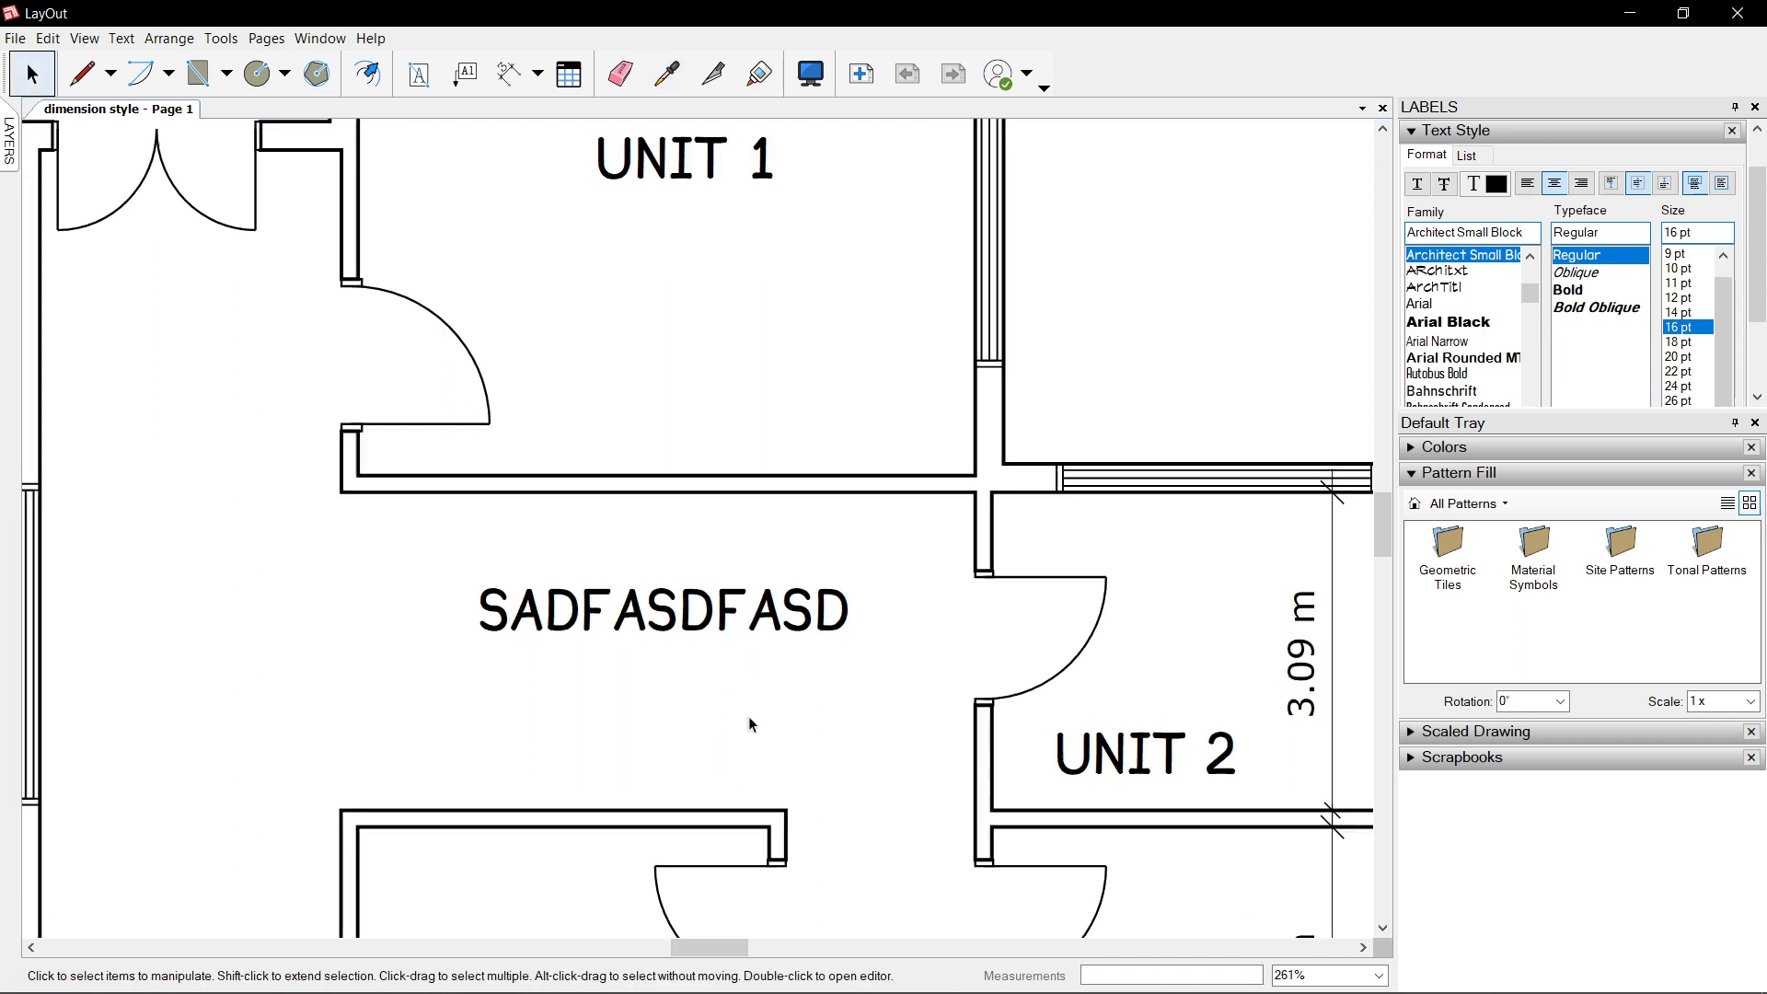
- Sample the UNIT 1 label's style and place the text "UNIT 3" in the room directly below the sample text SADFASDFASD
scroll(1010, 455, up, 4)
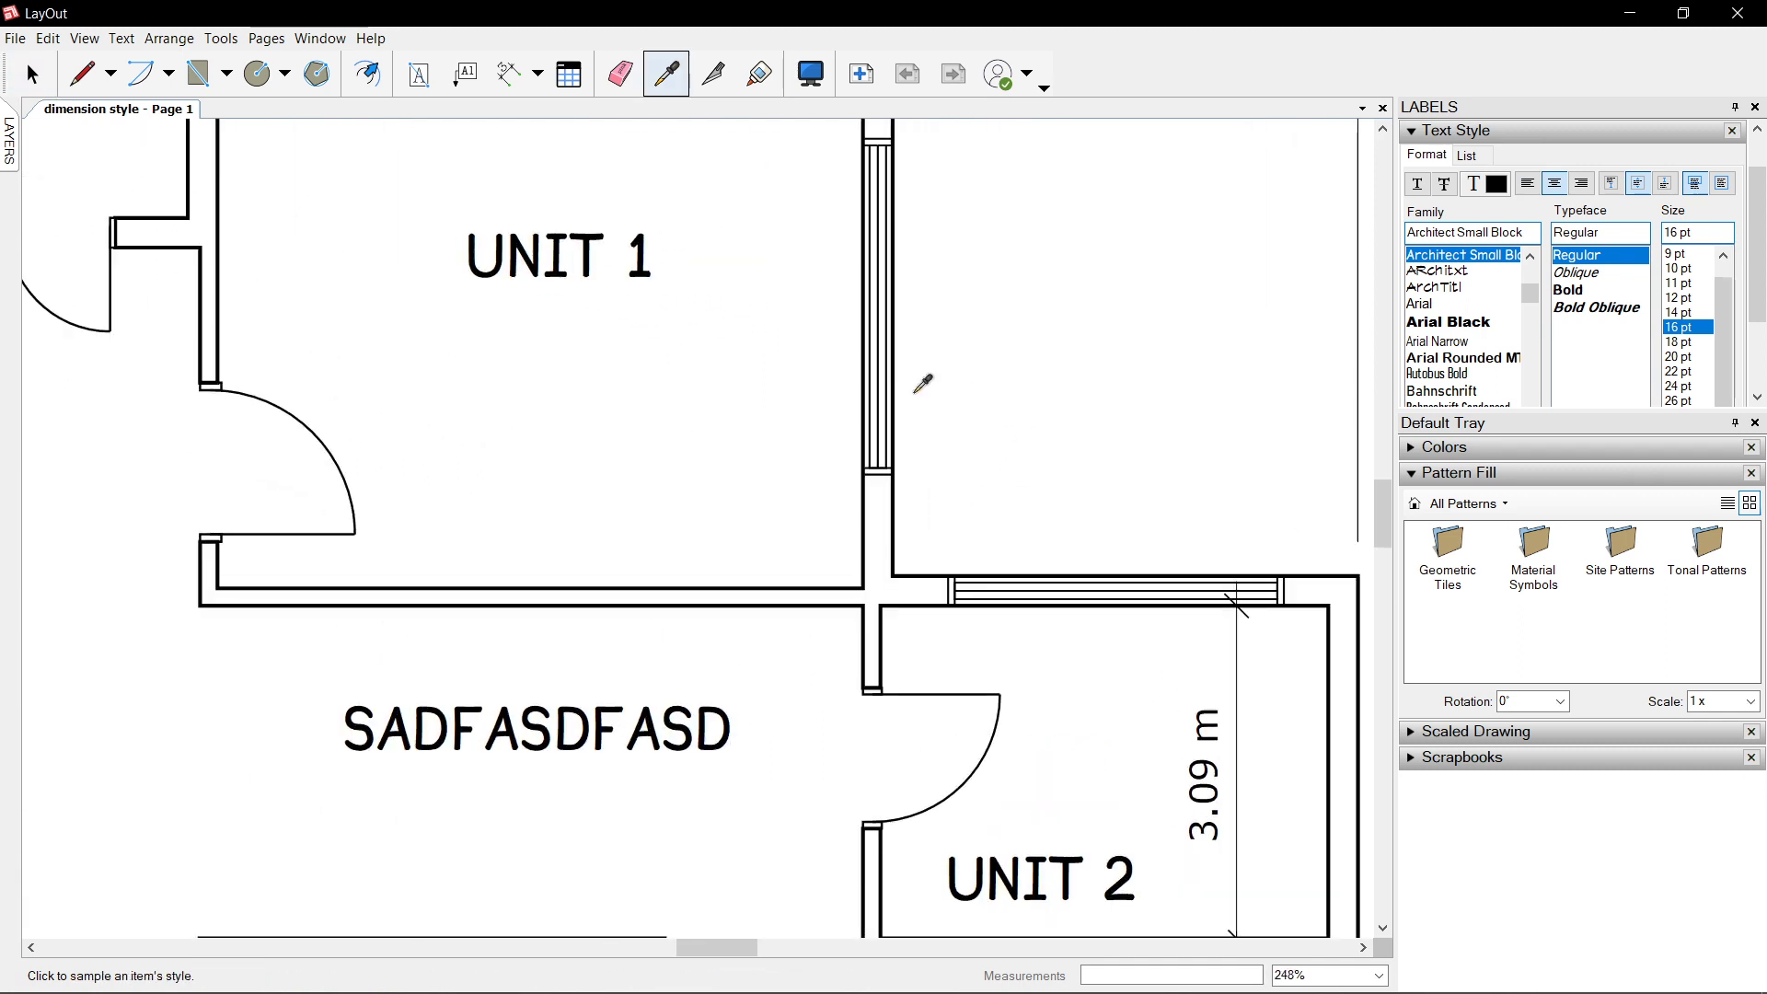
click(563, 240)
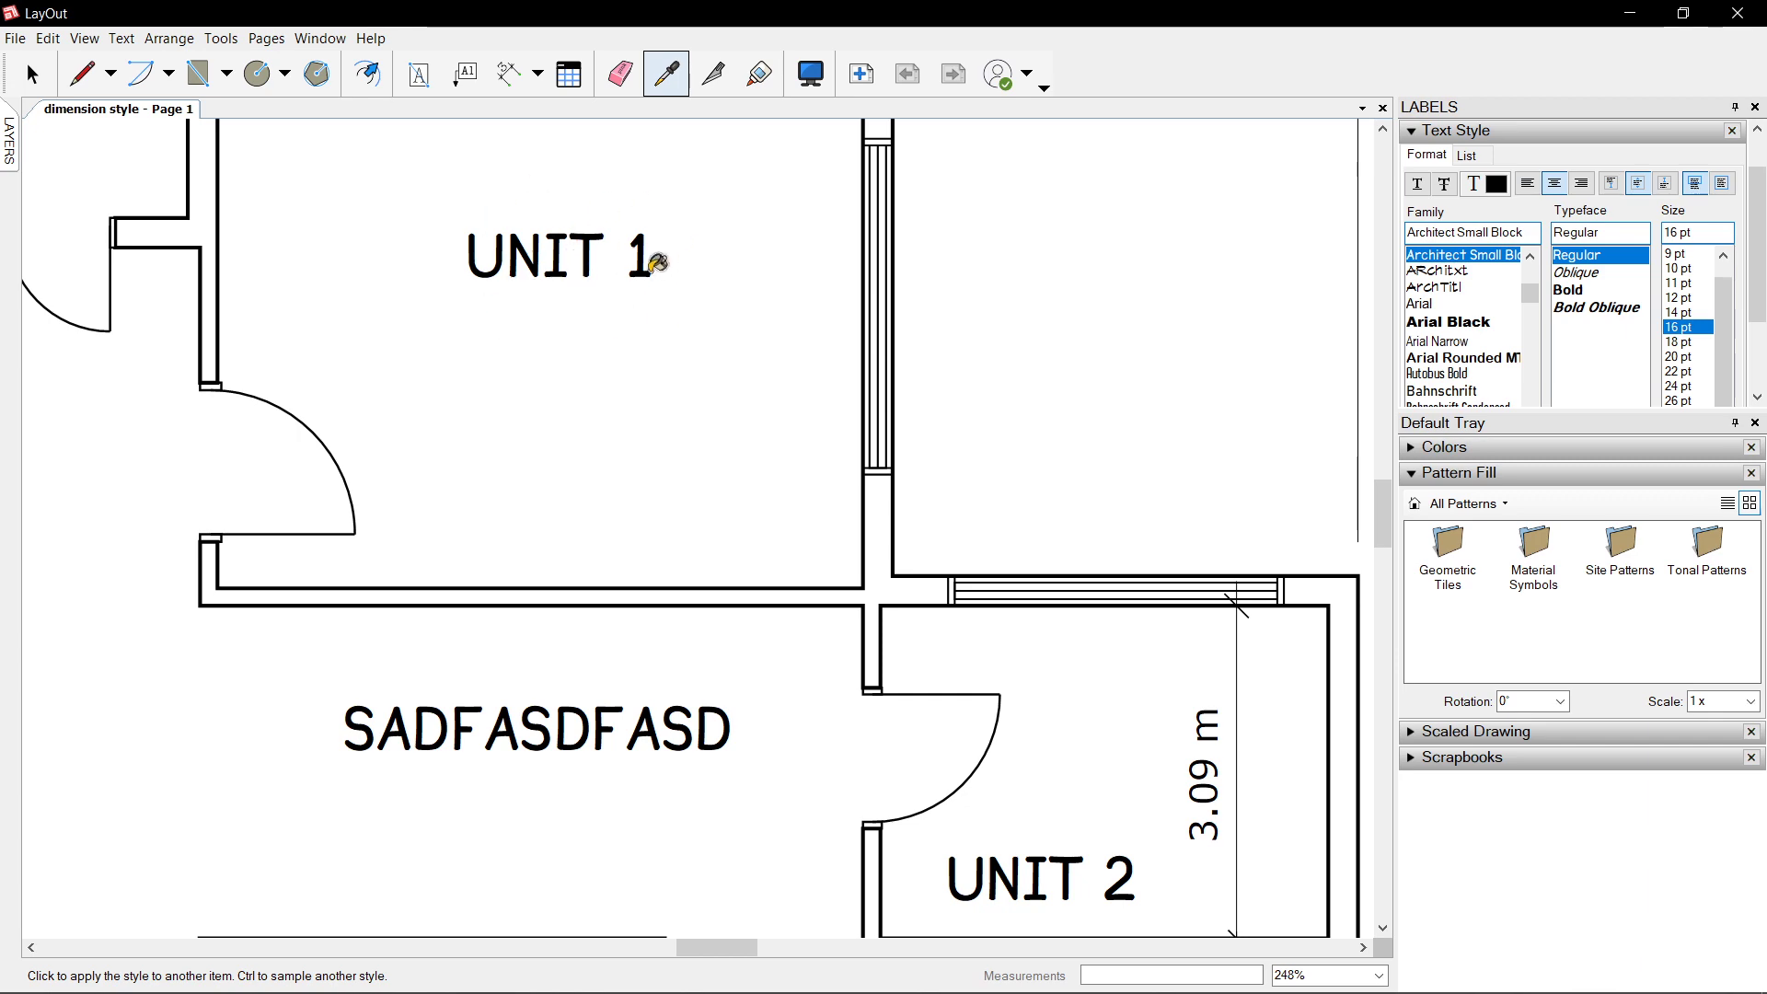
key(t)
scroll(1049, 237, down, 3)
scroll(785, 588, up, 4)
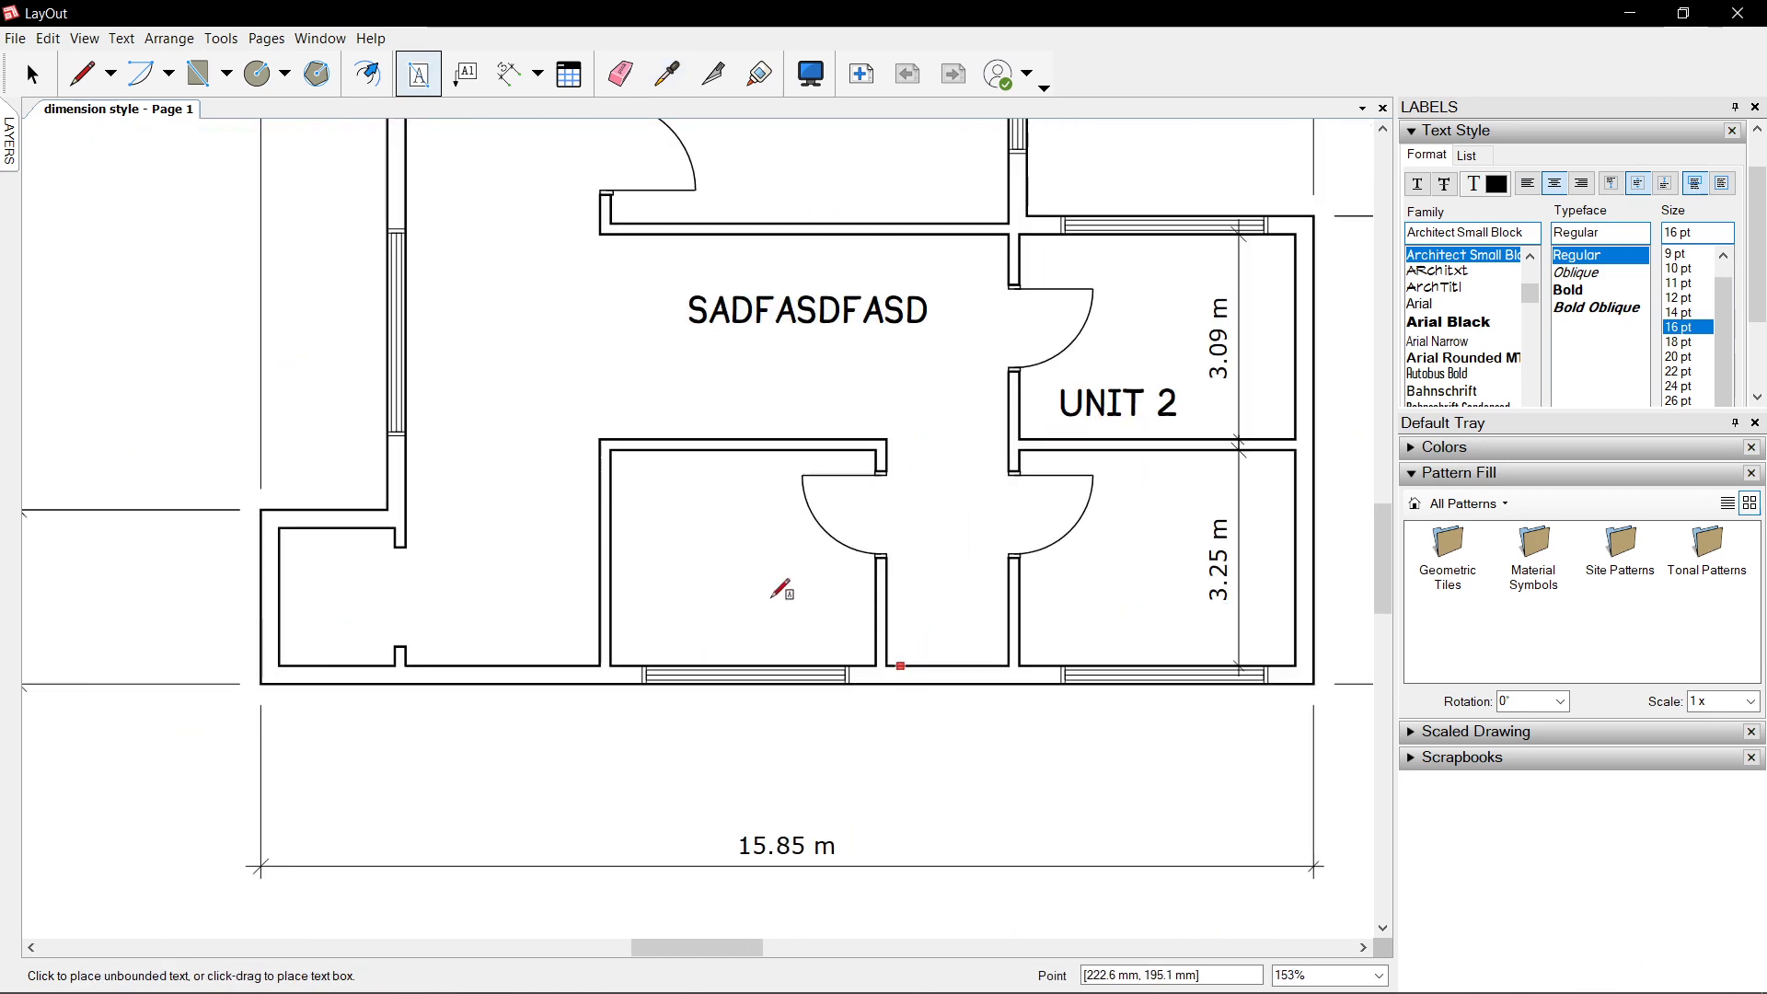
click(720, 528)
text(UNIT 3)
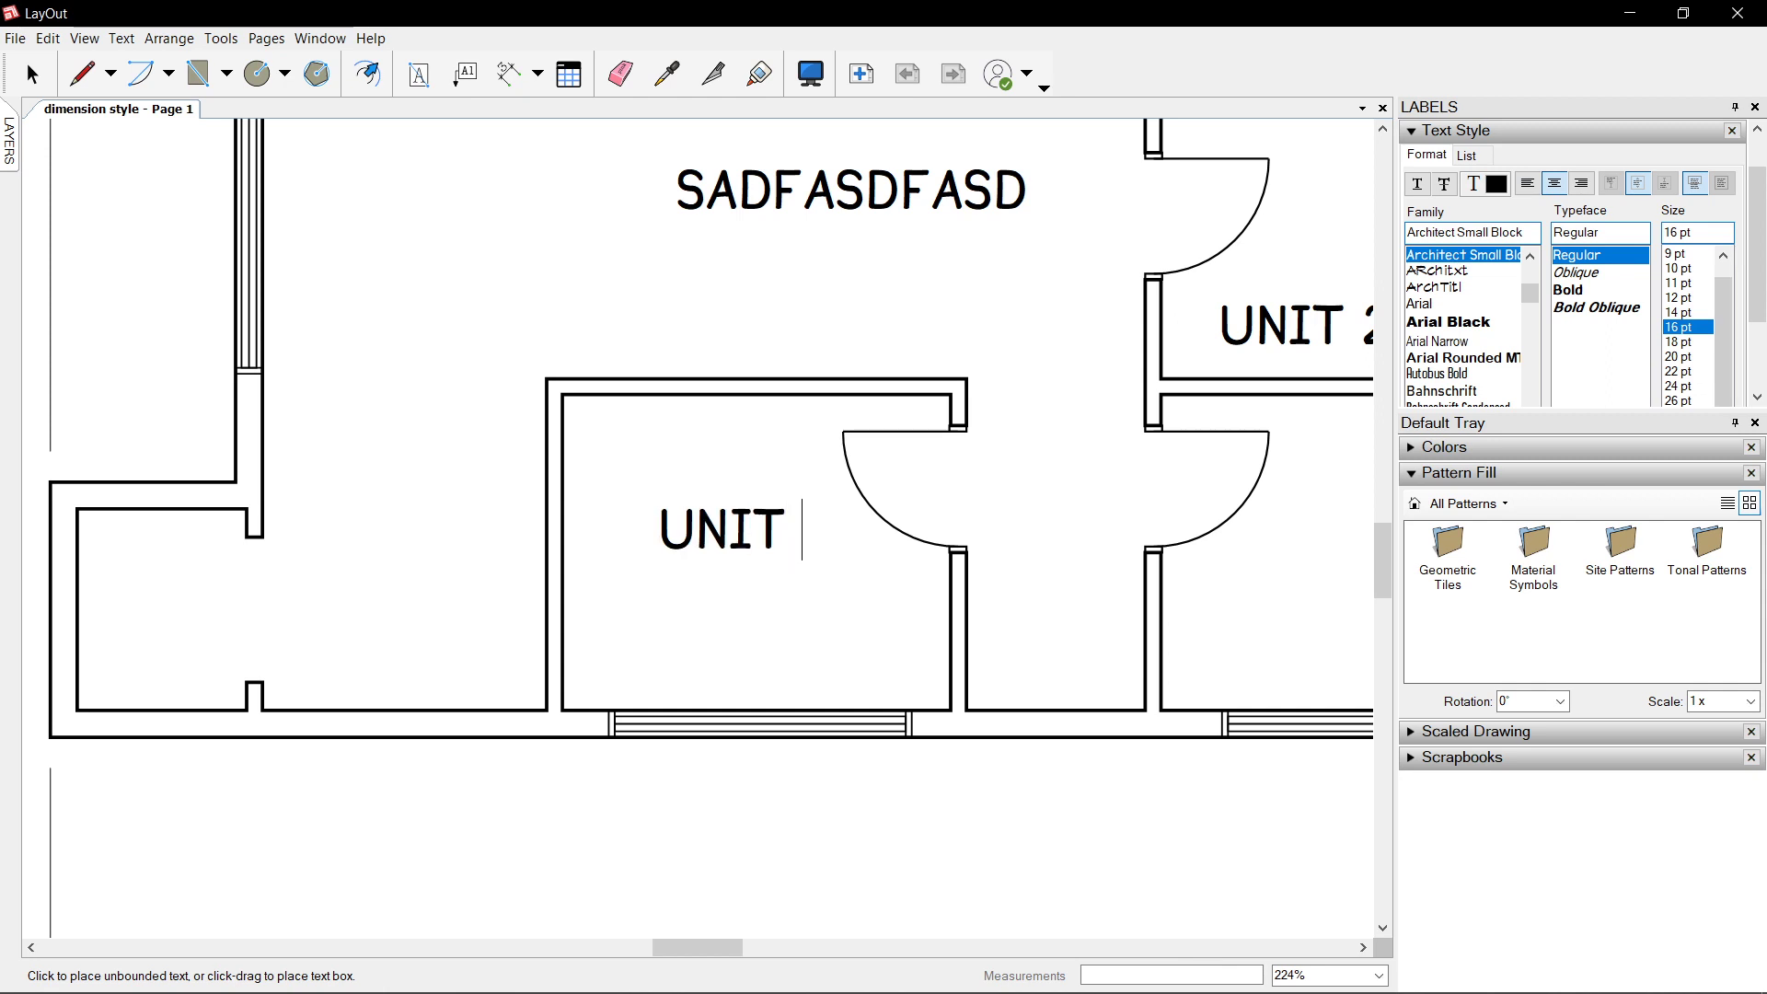
click(631, 395)
- Erase the sample text SADFASDFASD from the open hall
middle_drag(739, 341, 714, 387)
scroll(764, 296, up, 2)
key(e)
scroll(895, 380, down, 3)
scroll(840, 248, up, 3)
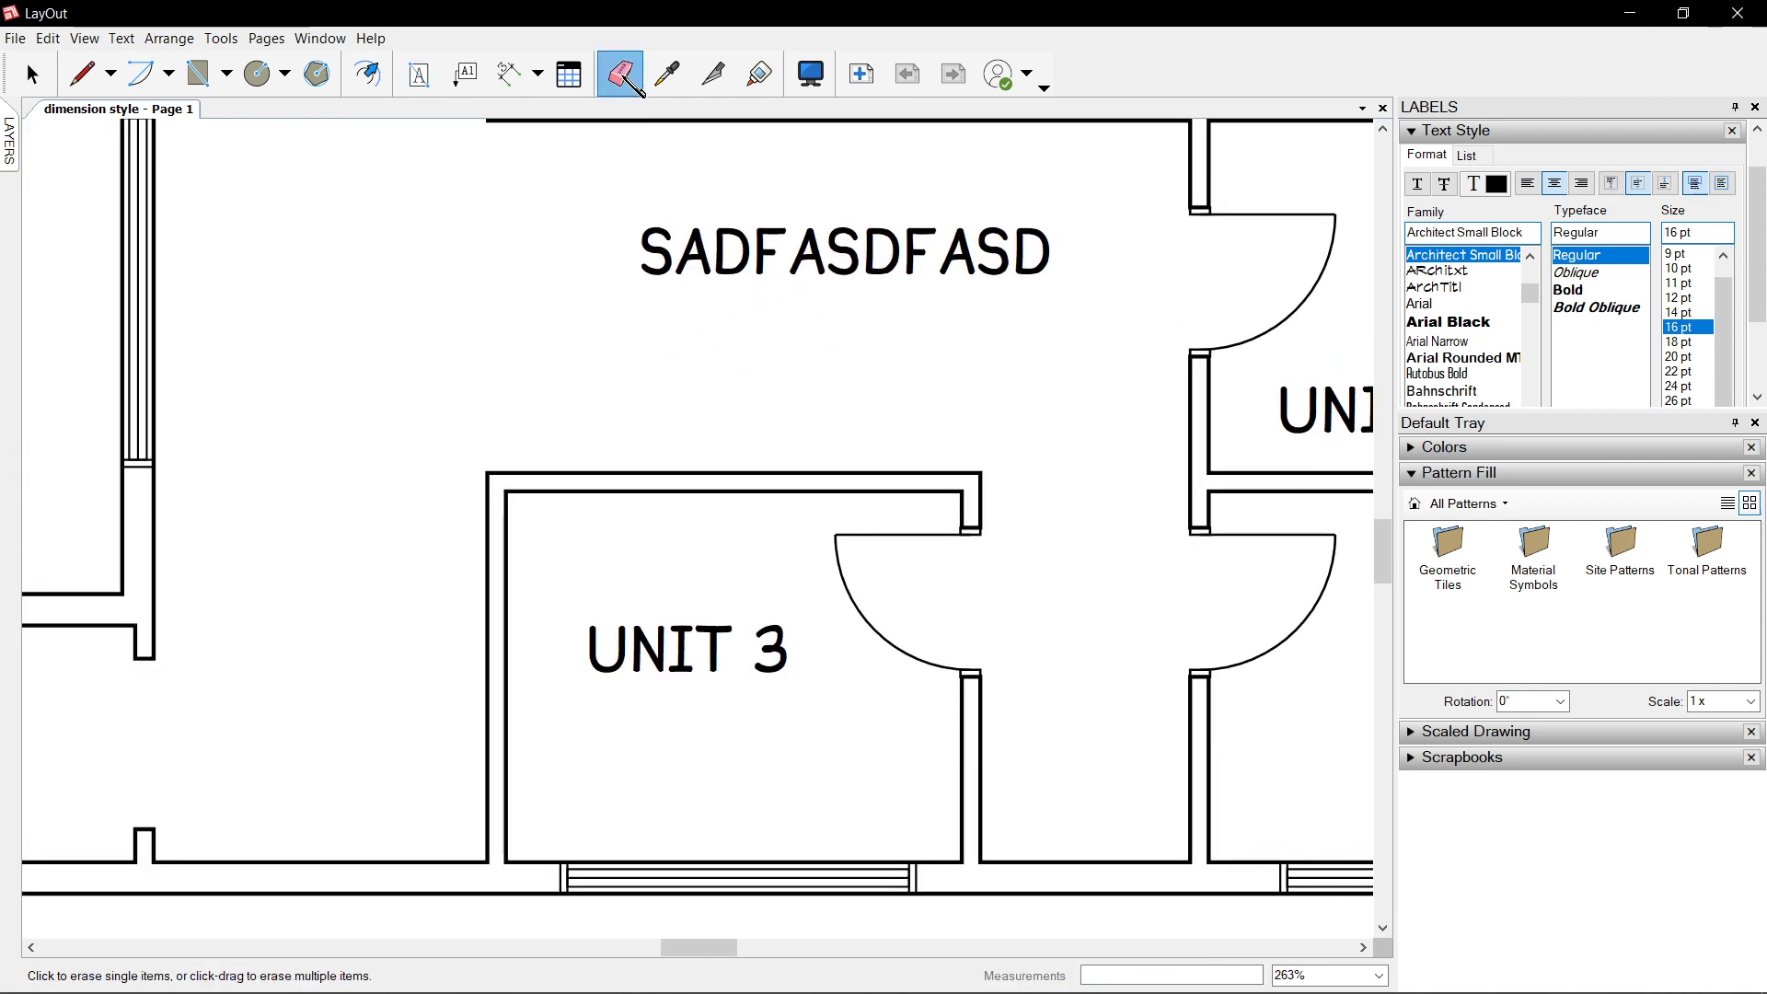
click(788, 262)
- Move the UNIT 3 label slightly right and down to the middle of its room
scroll(771, 309, down, 4)
key(space)
scroll(748, 518, up, 3)
click(773, 487)
drag(775, 486, 815, 527)
- Copy the UNIT 2 label into the room with the 3.25 m dimension and change the copy's text to "UNIT 4"
scroll(947, 483, down, 3)
scroll(1155, 405, up, 2)
click(1217, 323)
ctrl+drag(1217, 323, 1294, 538)
double_click(1241, 531)
text(4)
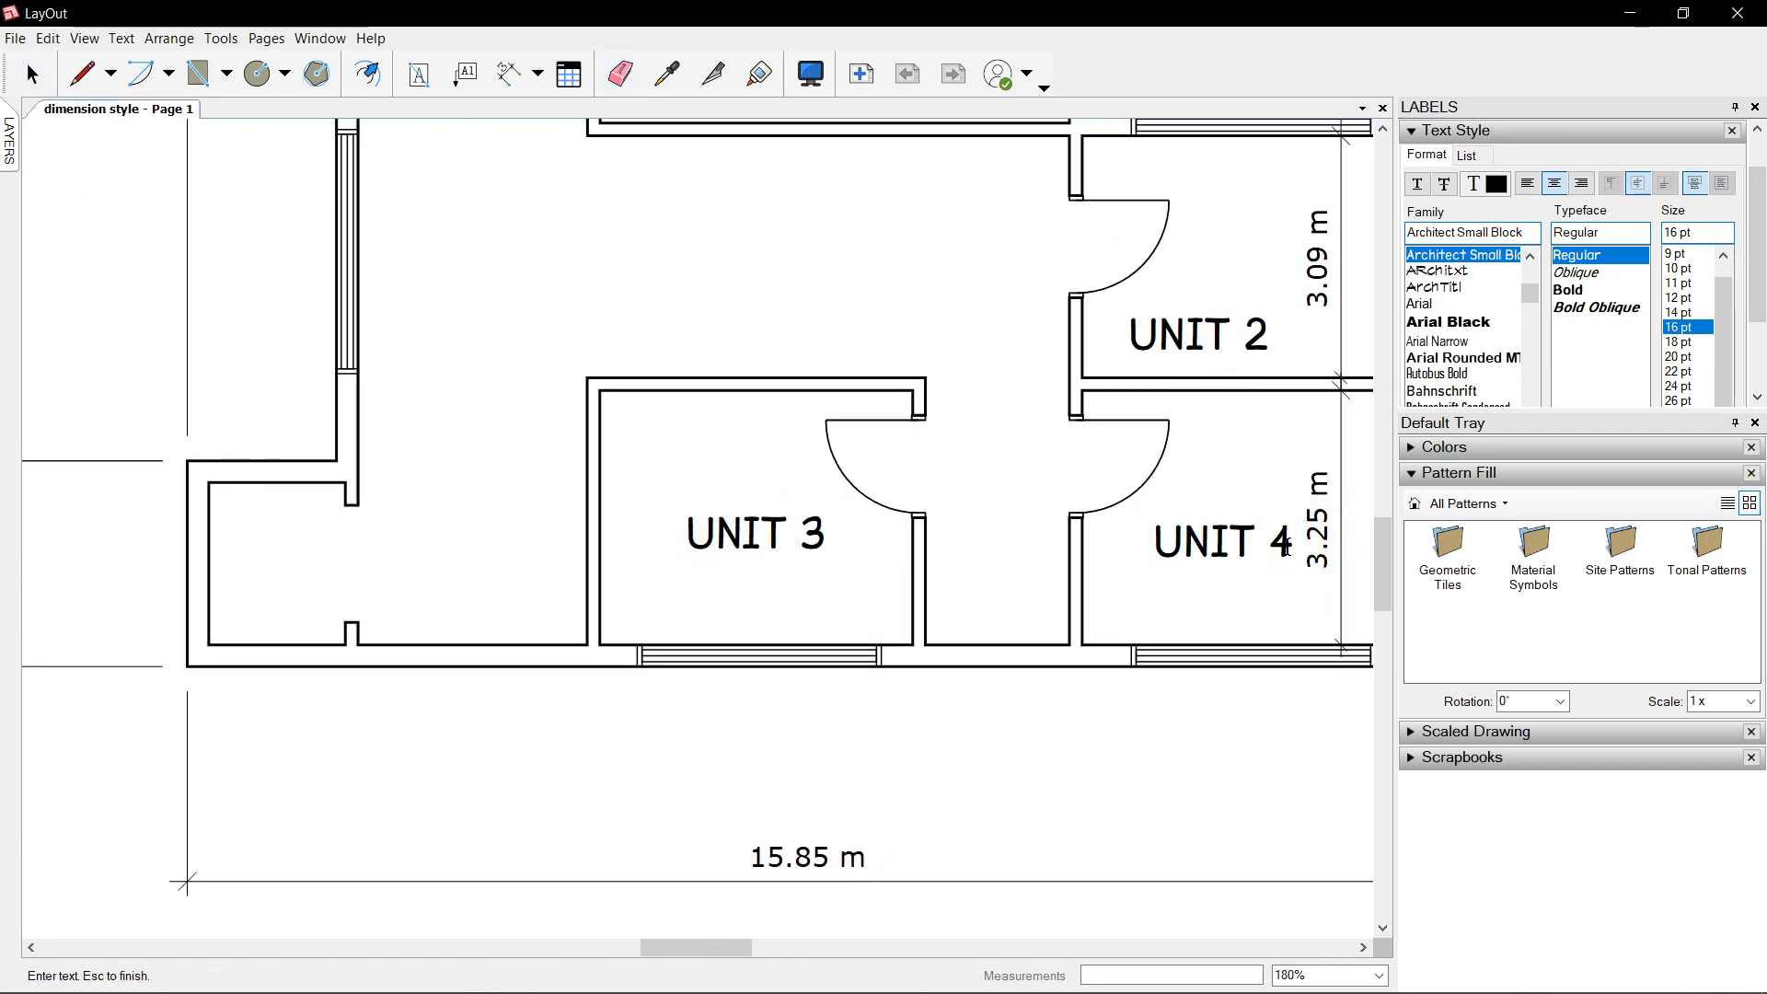
click(1112, 440)
- Select the UNIT 2 label and examine the text style's list and separator options
scroll(1111, 440, down, 3)
scroll(1109, 454, down, 2)
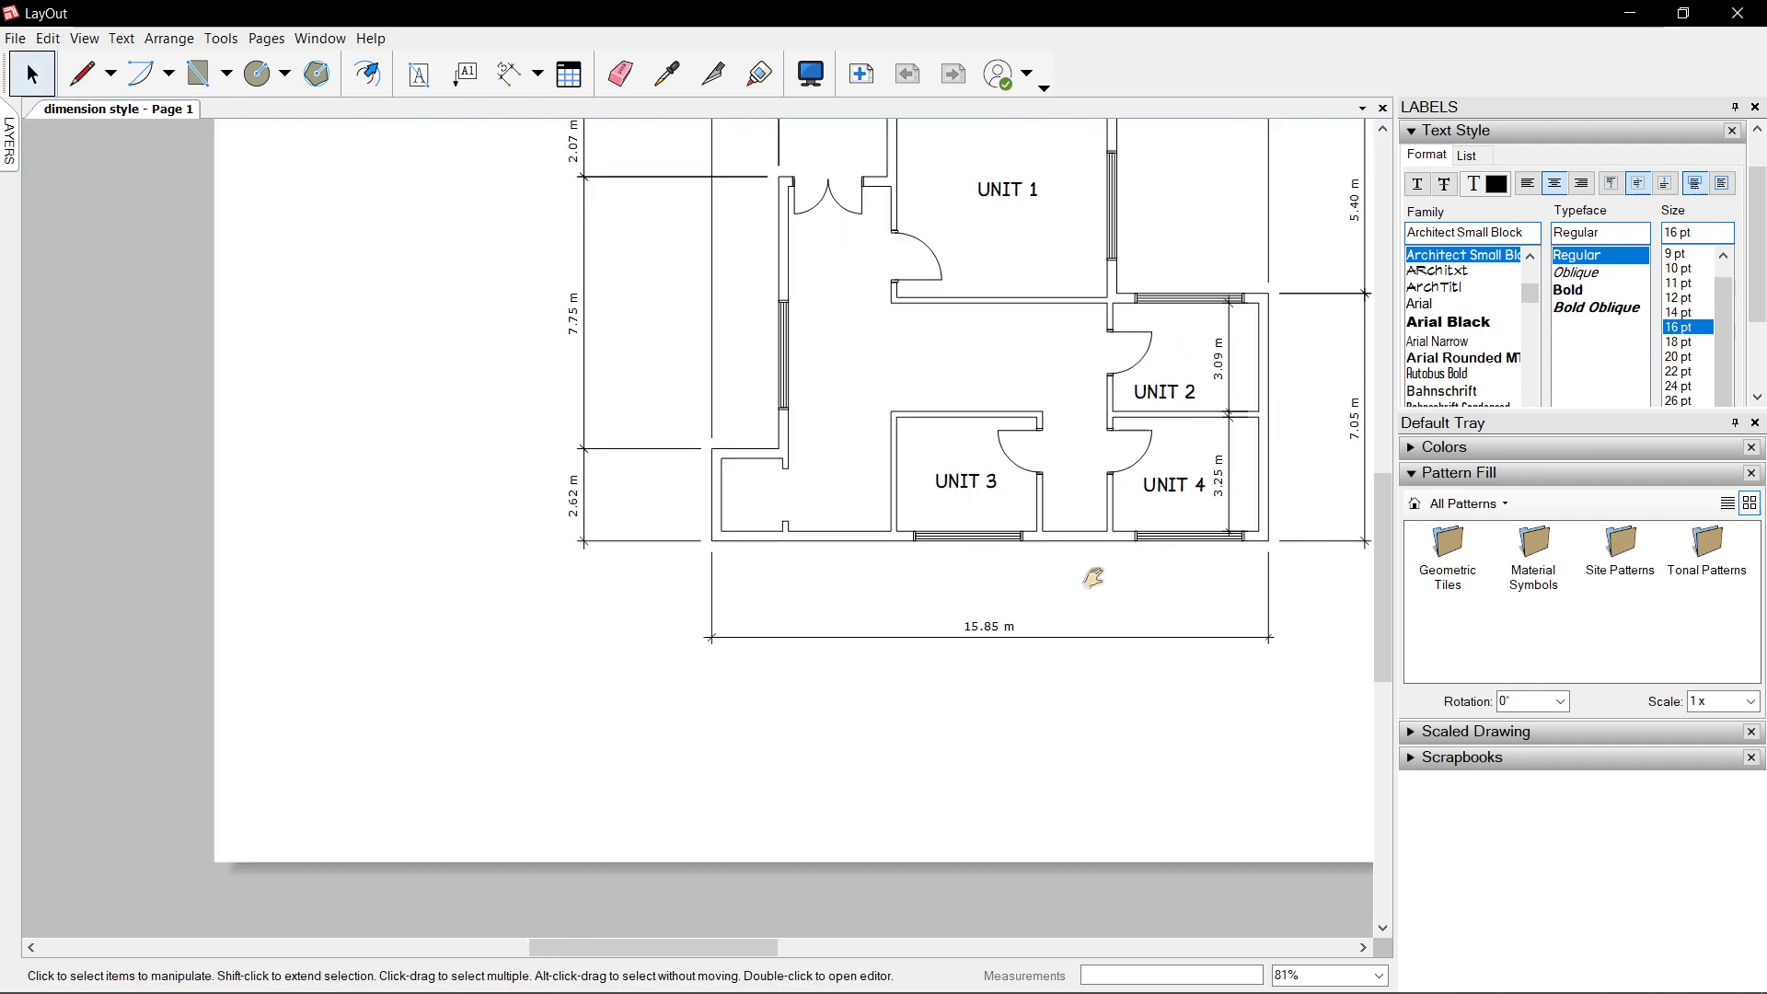
scroll(1130, 461, up, 1)
scroll(1091, 526, up, 5)
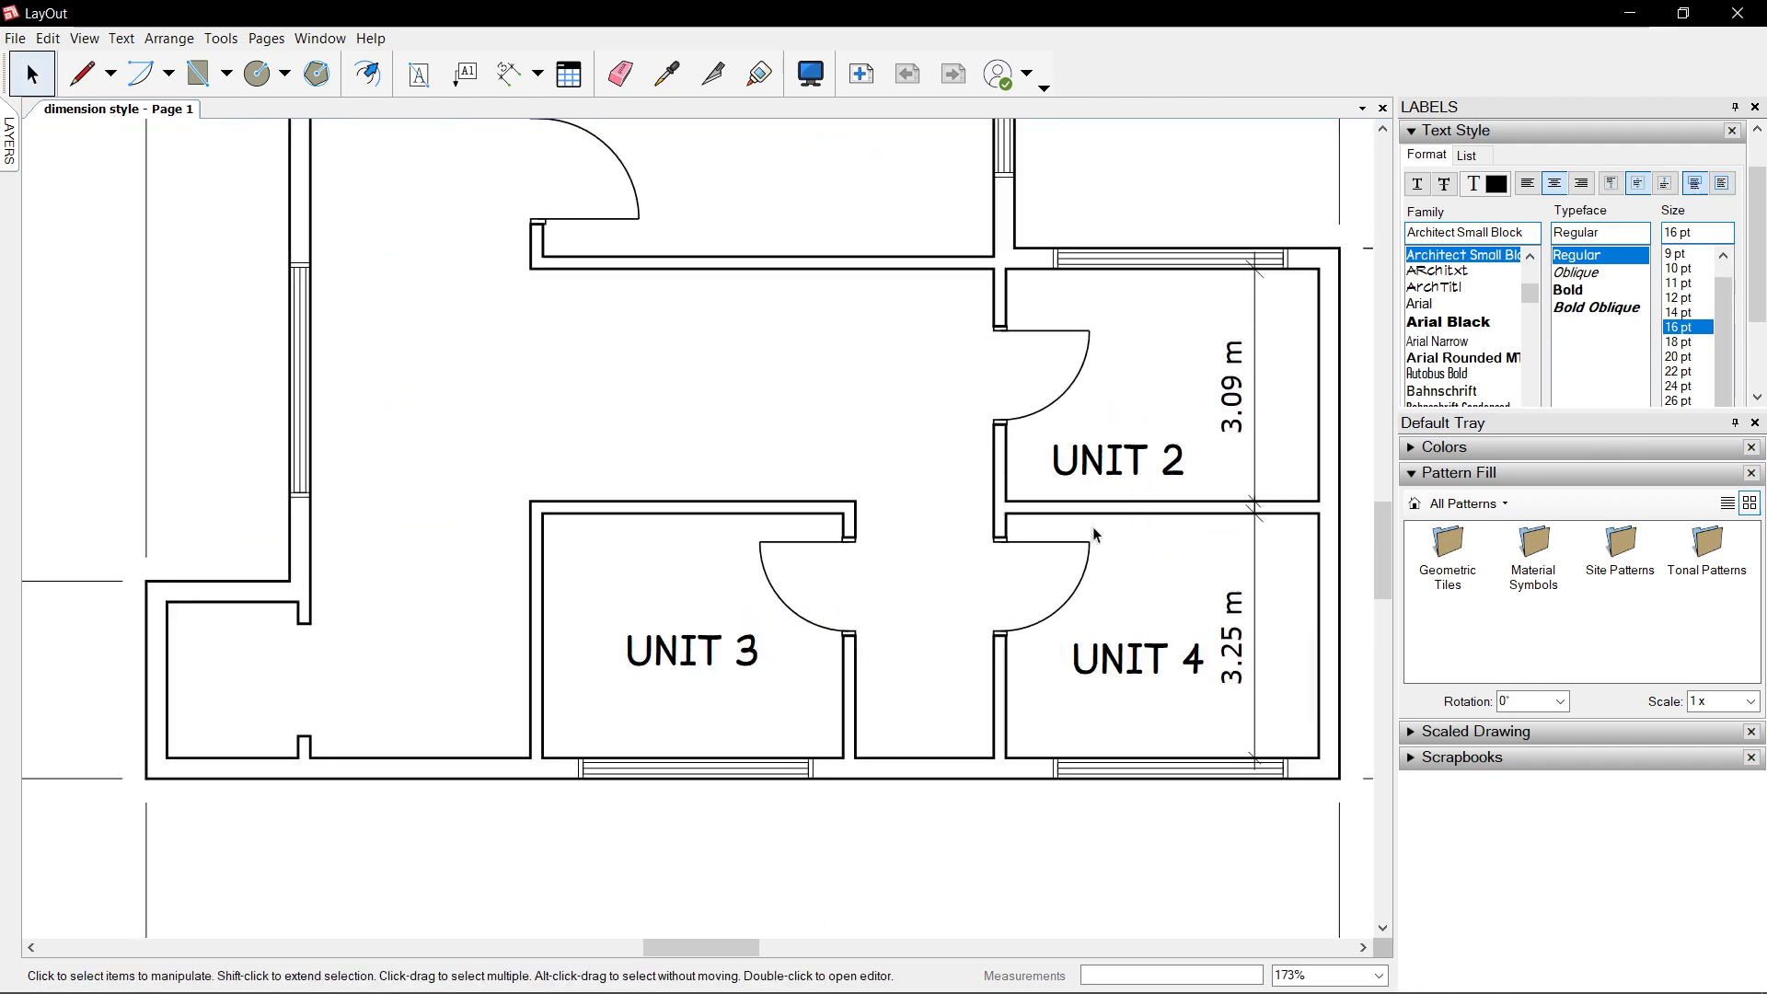
scroll(1081, 533, down, 3)
middle_drag(1098, 473, 1054, 580)
scroll(1059, 571, up, 2)
drag(1085, 591, 1085, 591)
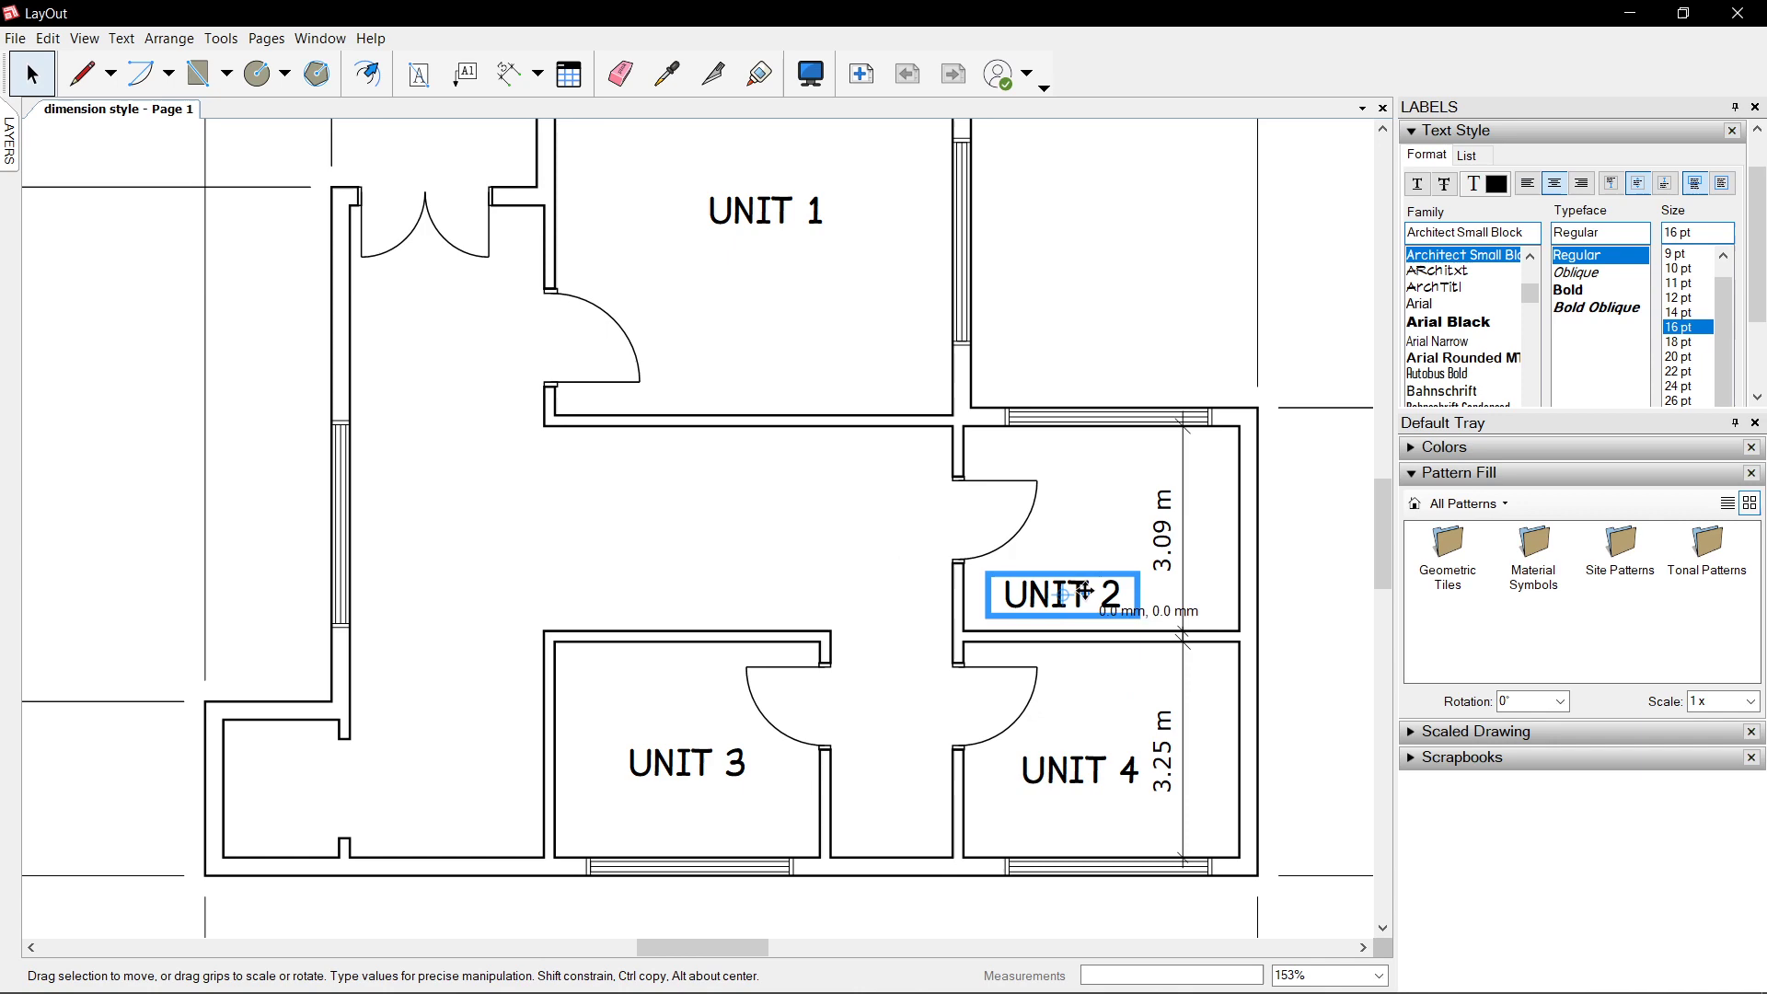
click(1444, 183)
click(1444, 183)
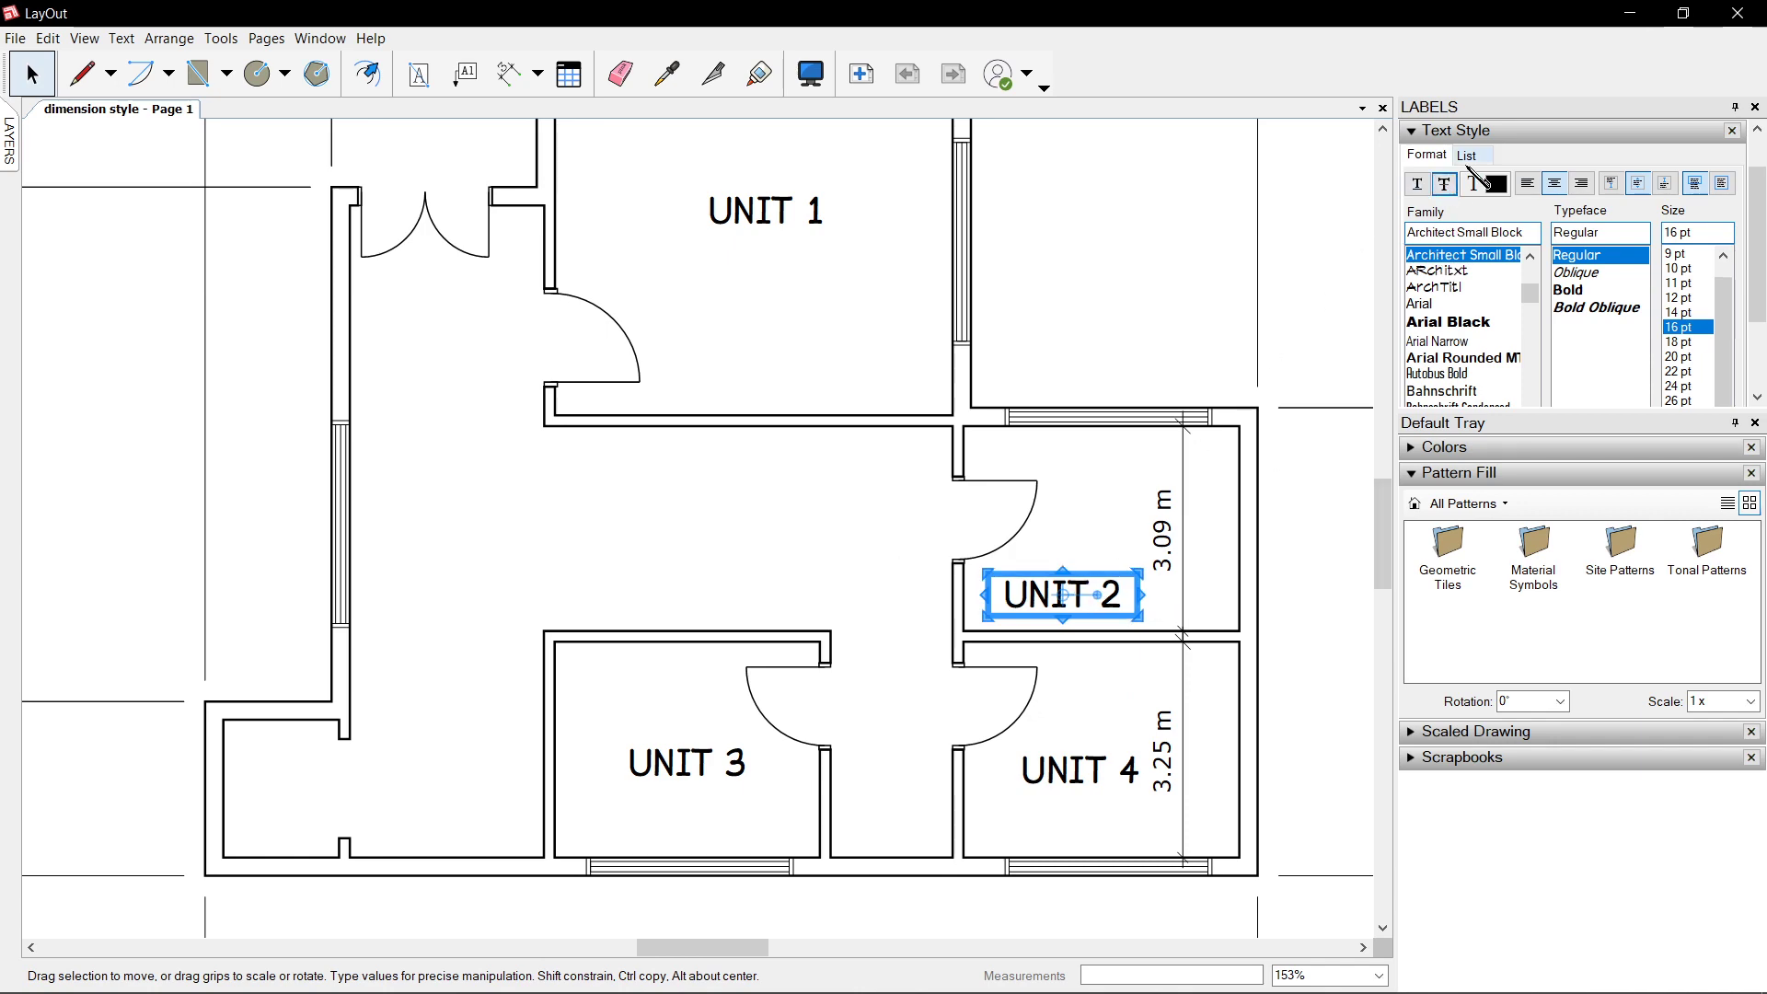
click(1466, 156)
scroll(1105, 580, up, 3)
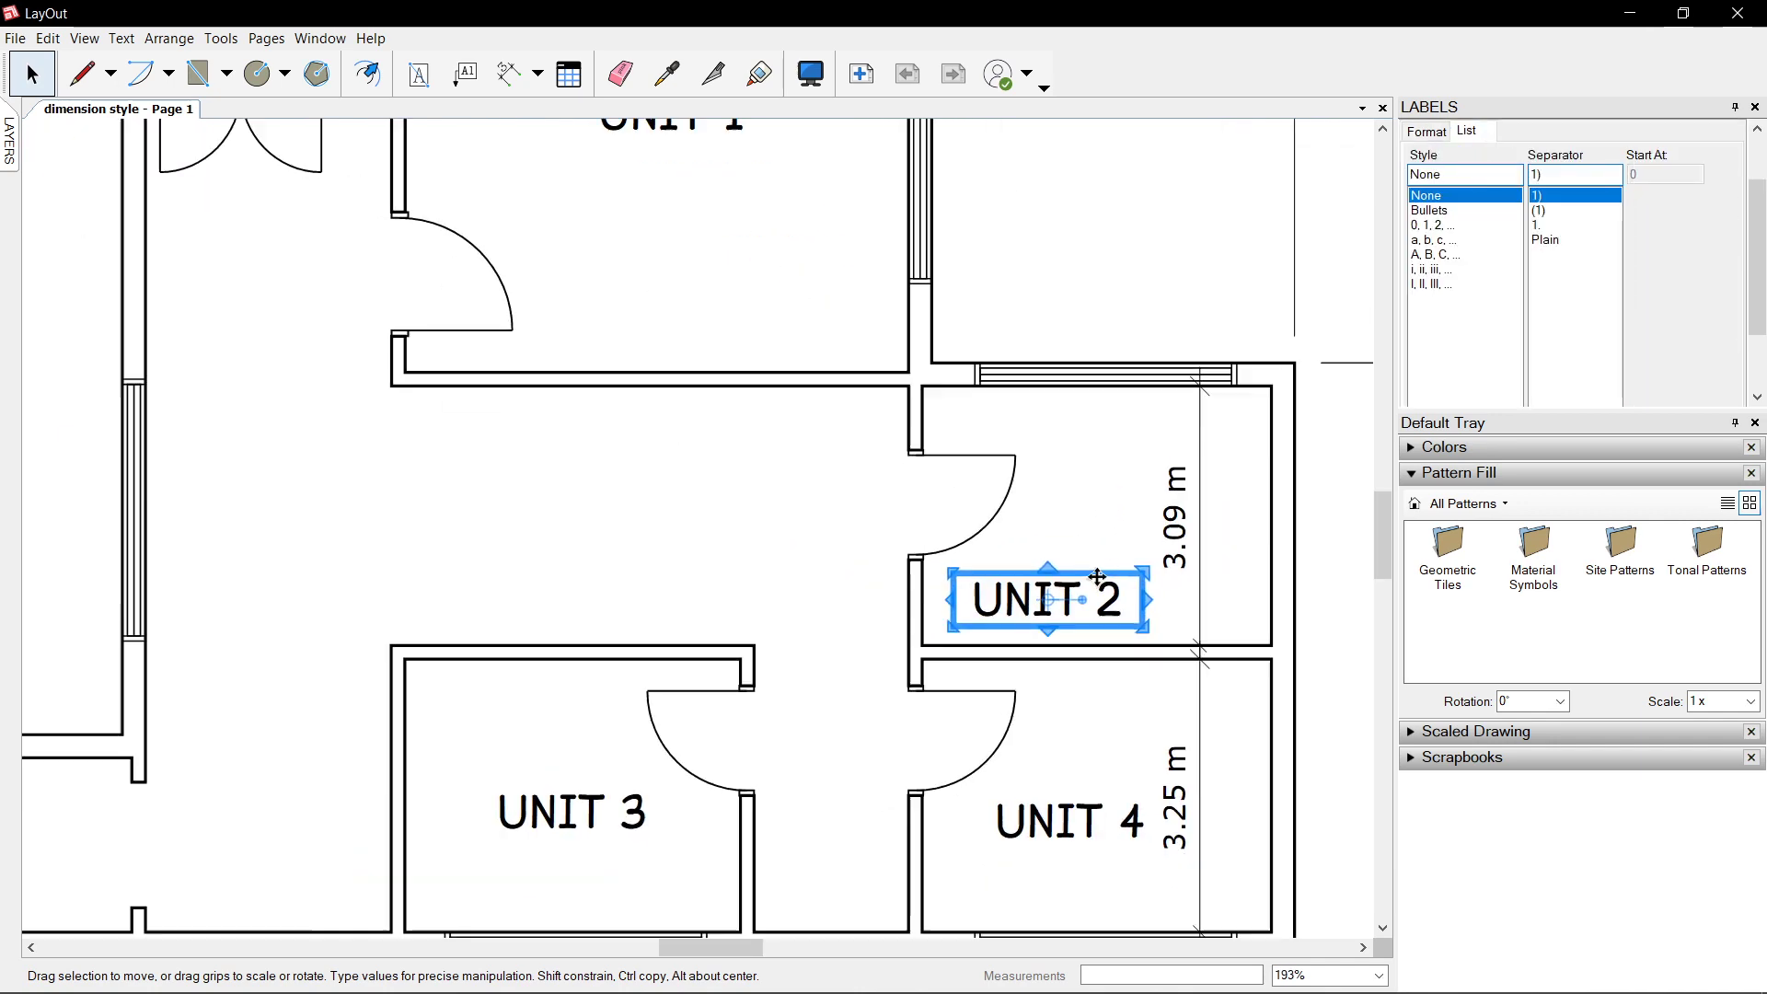
middle_drag(1109, 576, 989, 566)
scroll(996, 565, down, 4)
scroll(995, 565, down, 2)
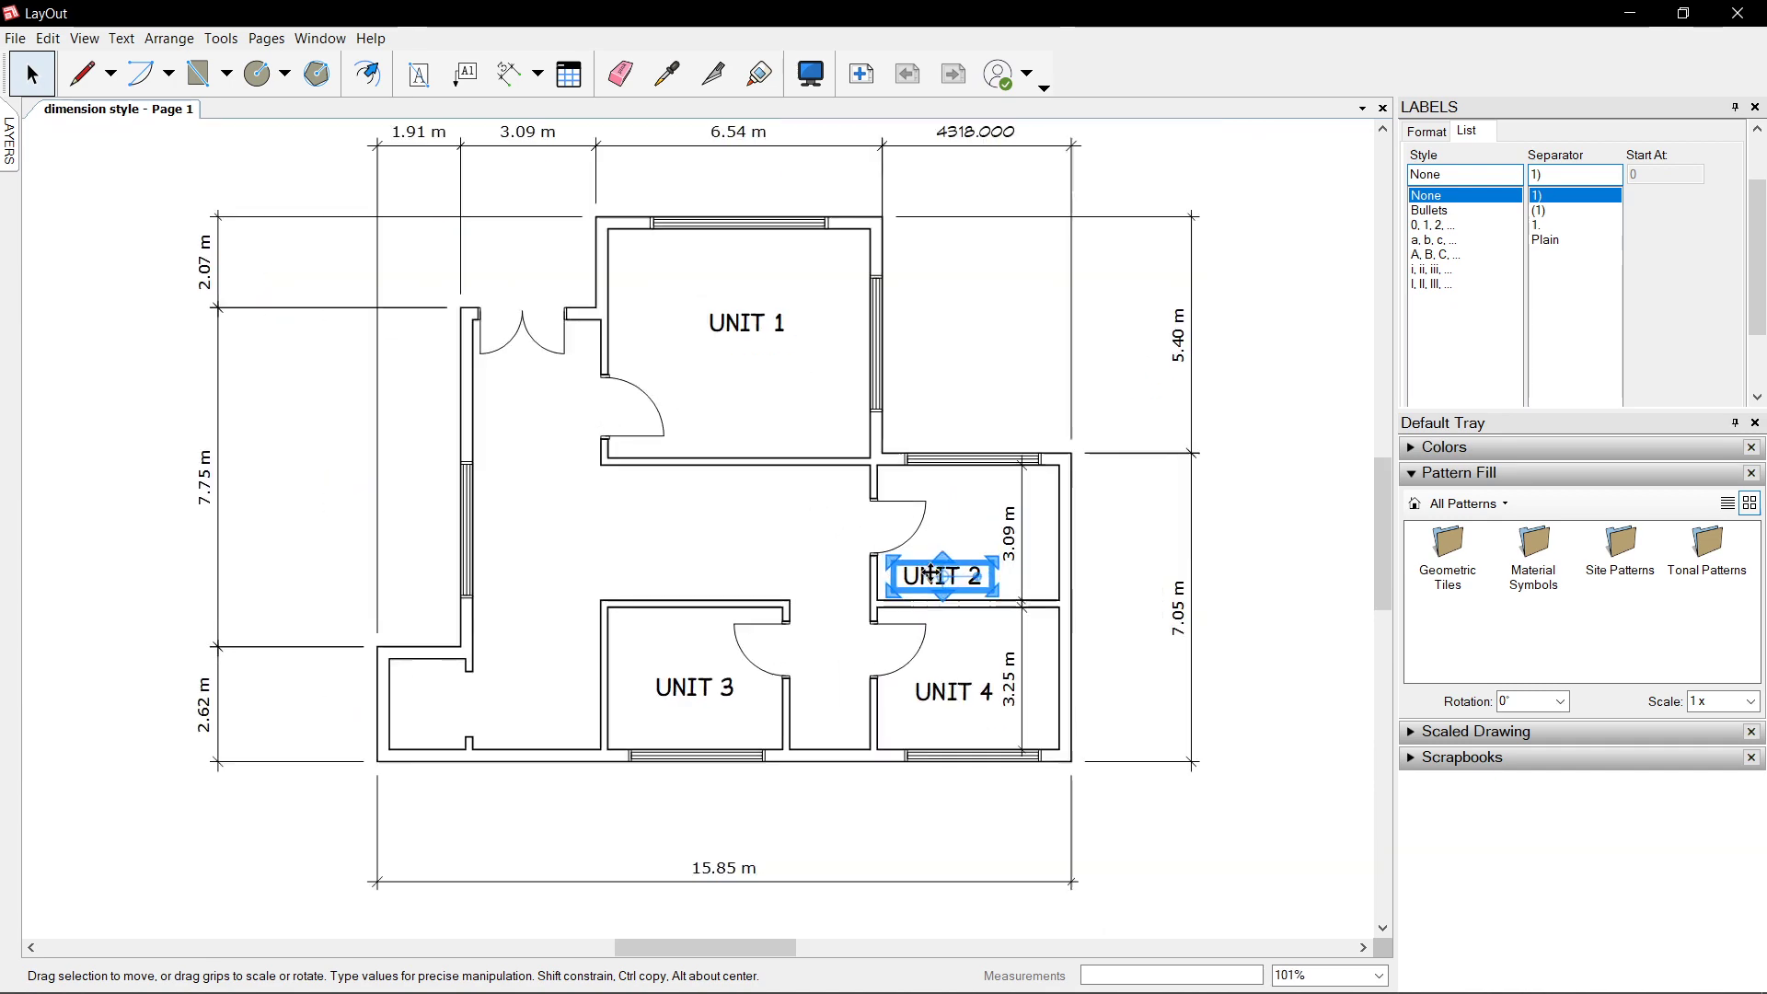
- Select the UNIT 2 and UNIT 4 labels together and align them vertically
scroll(828, 700, up, 4)
click(609, 720)
click(853, 547)
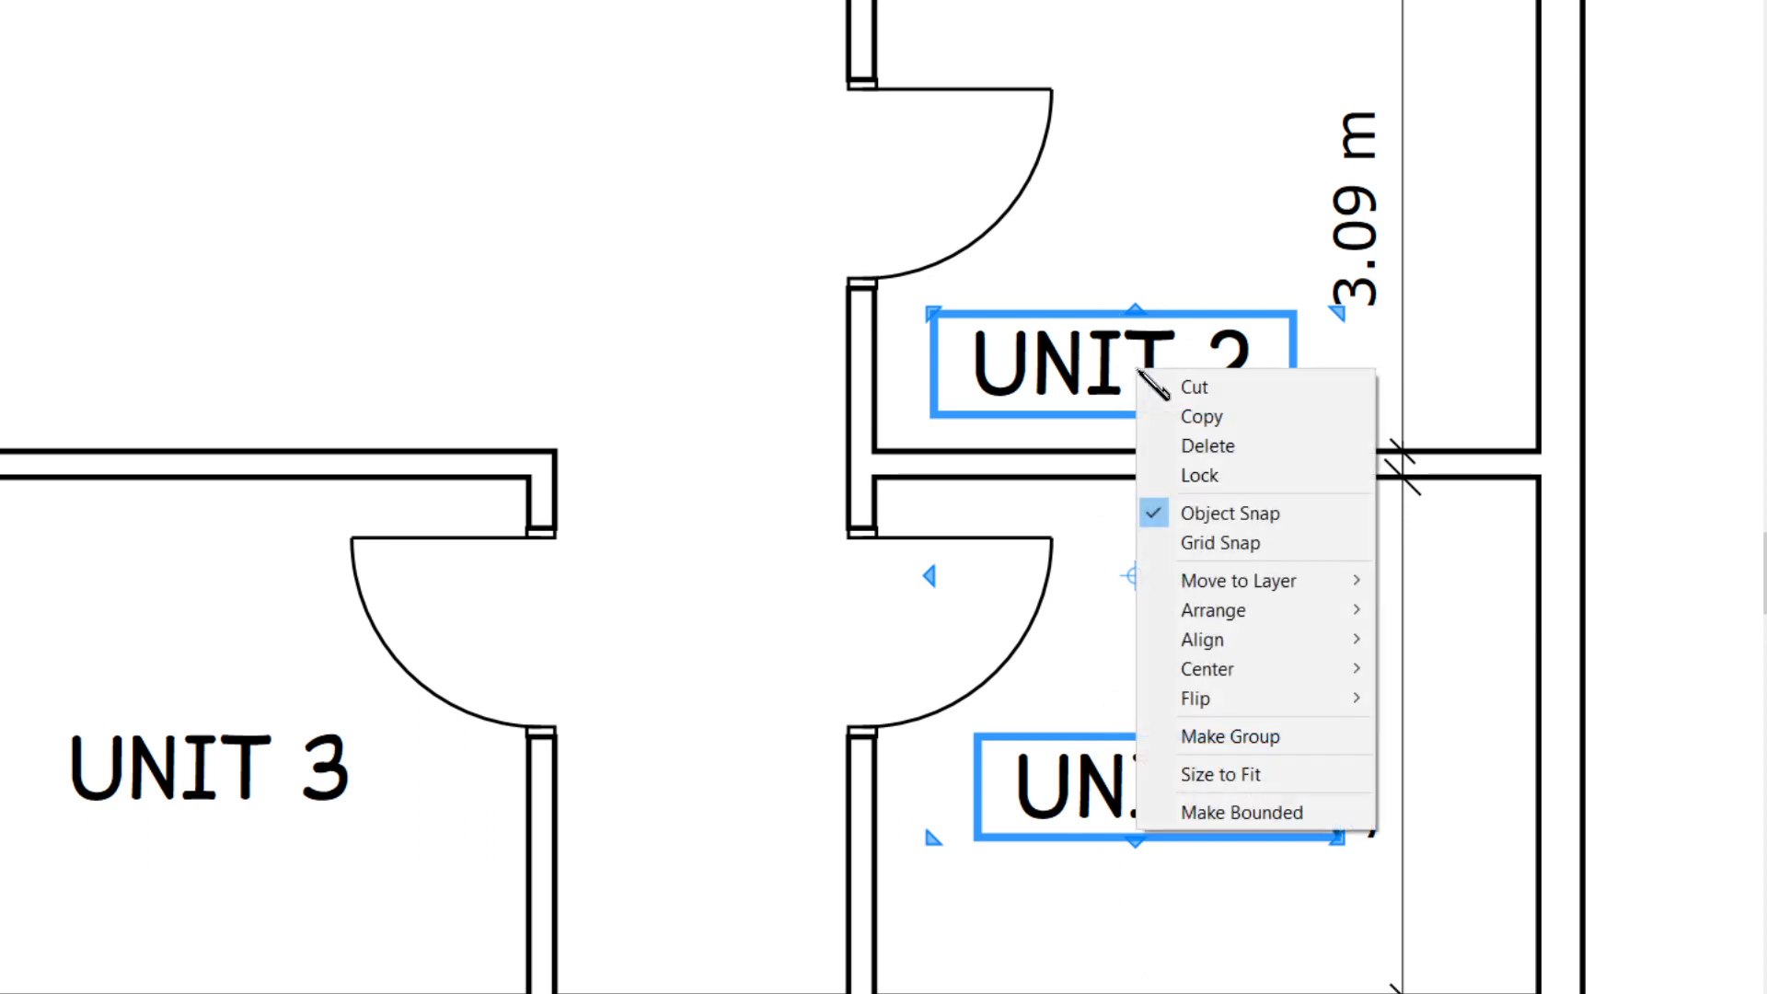
mouse_move(1254, 655)
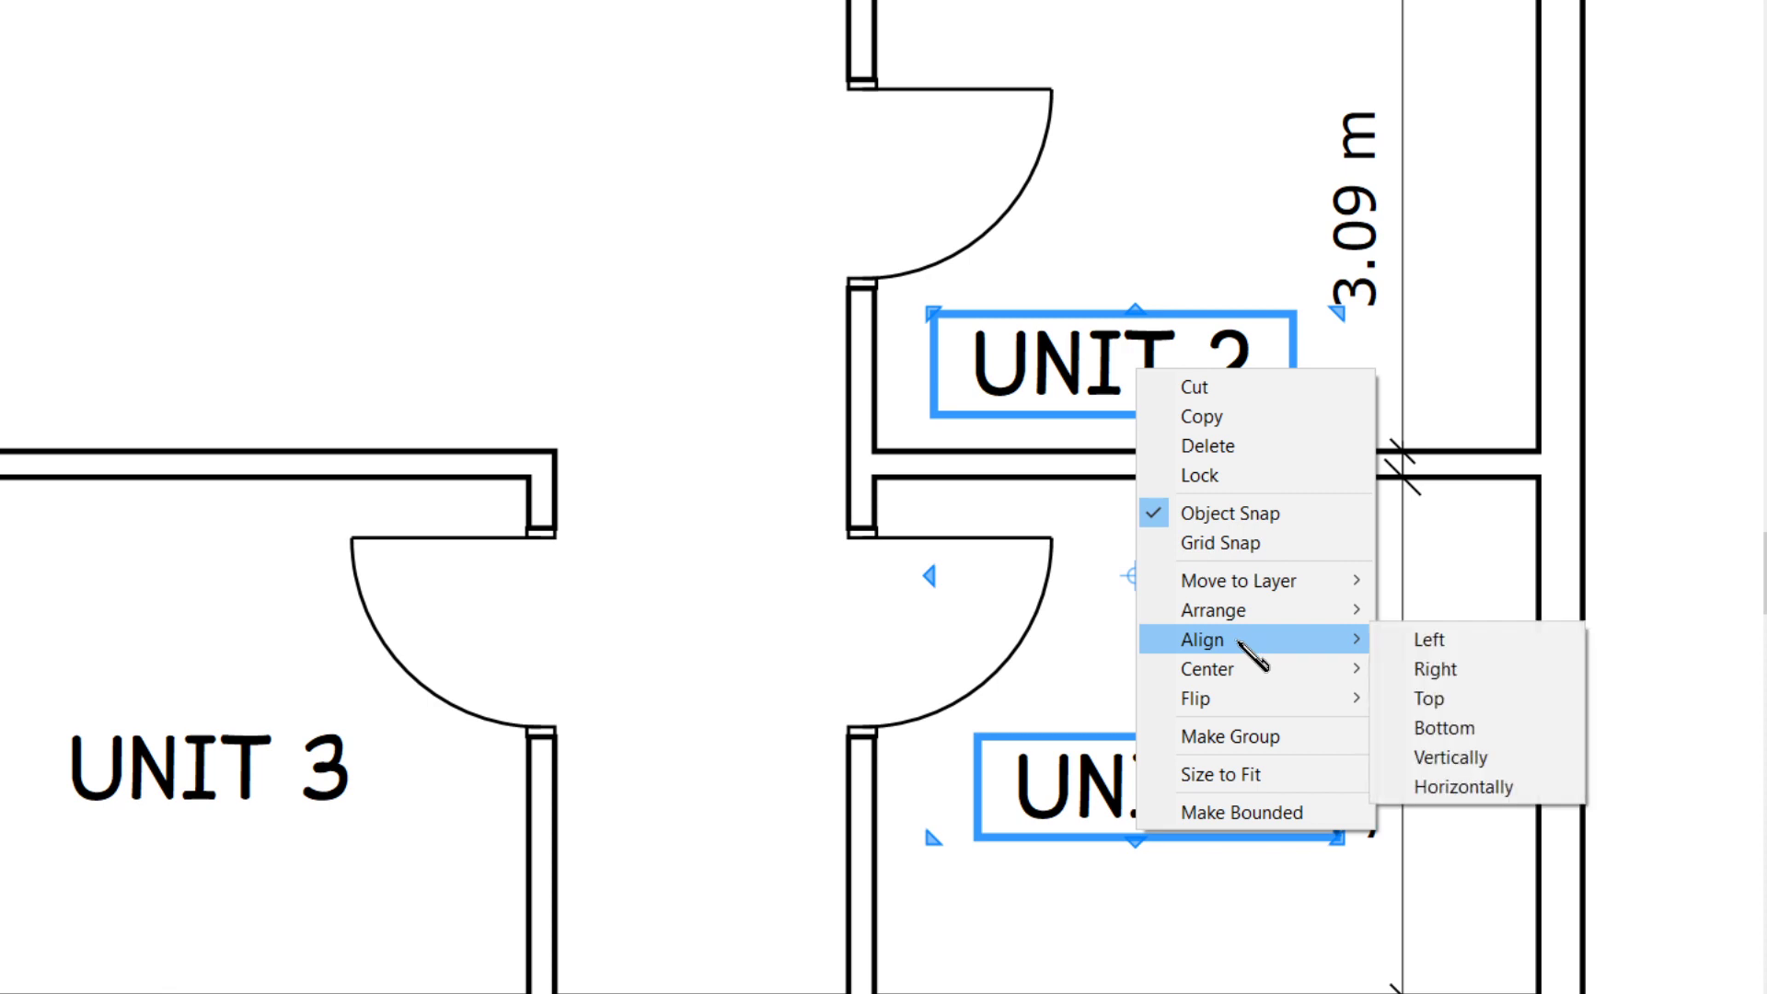
click(1468, 760)
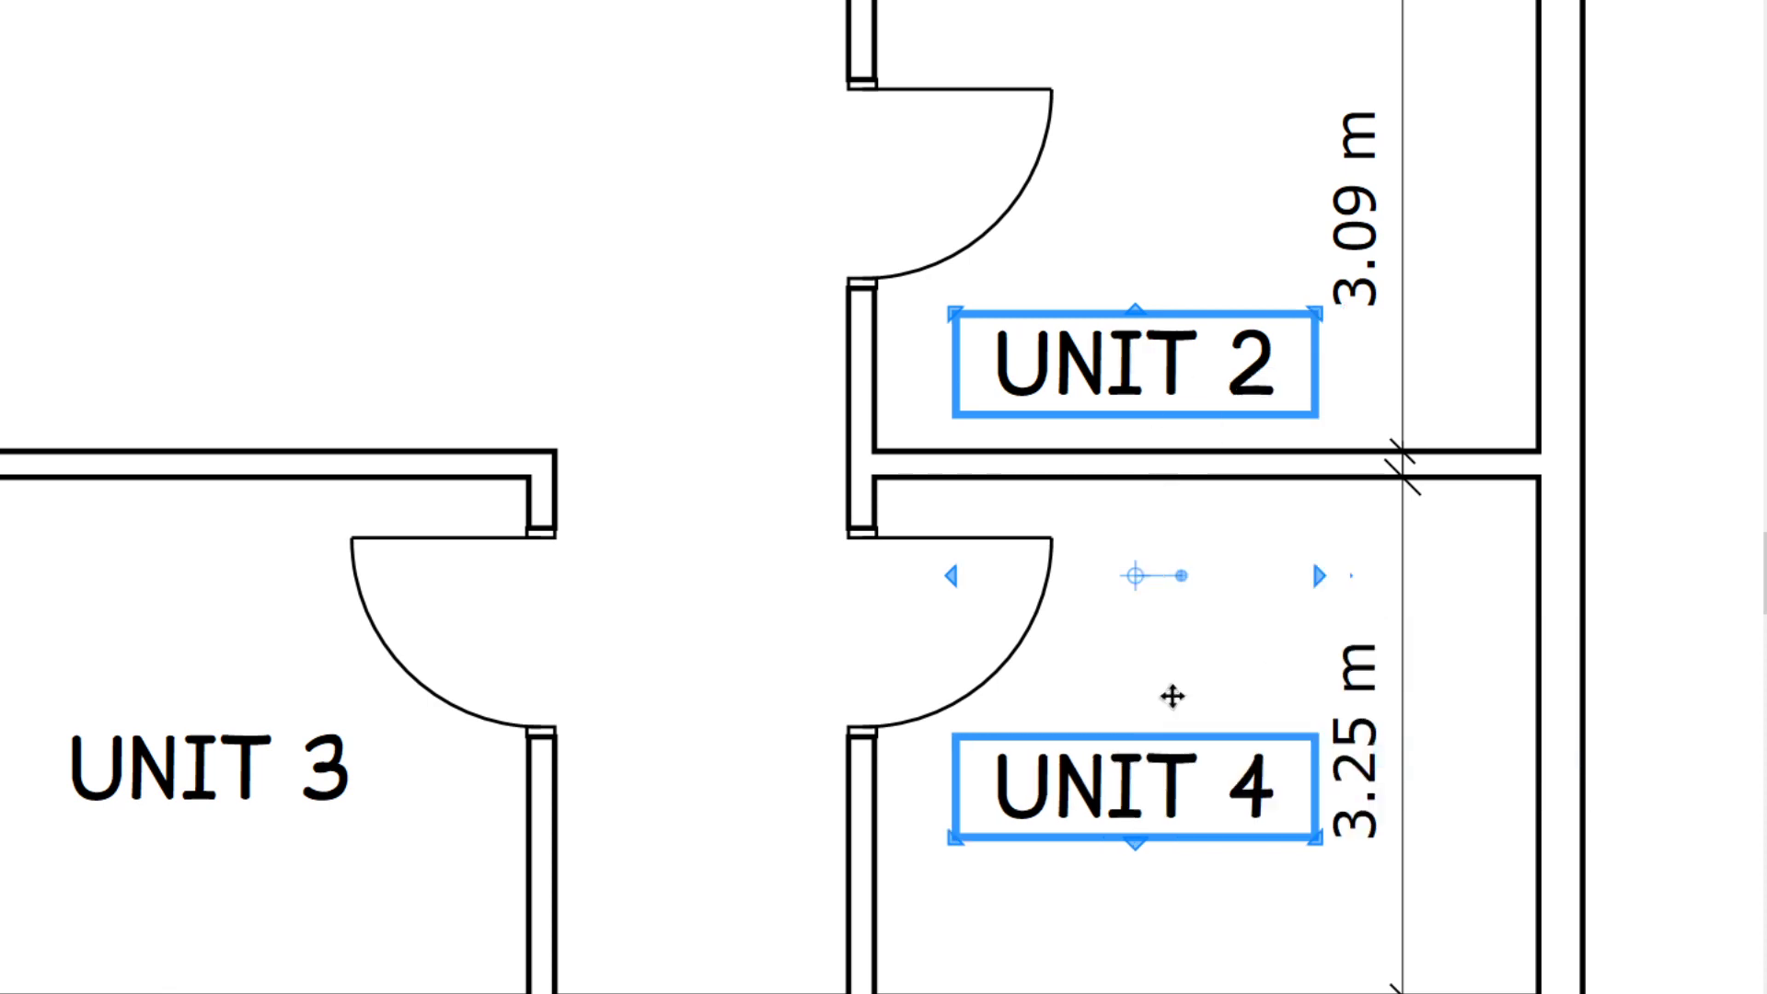
- Align the selected UNIT 2 and UNIT 4 labels by their left edges
right_click(1130, 396)
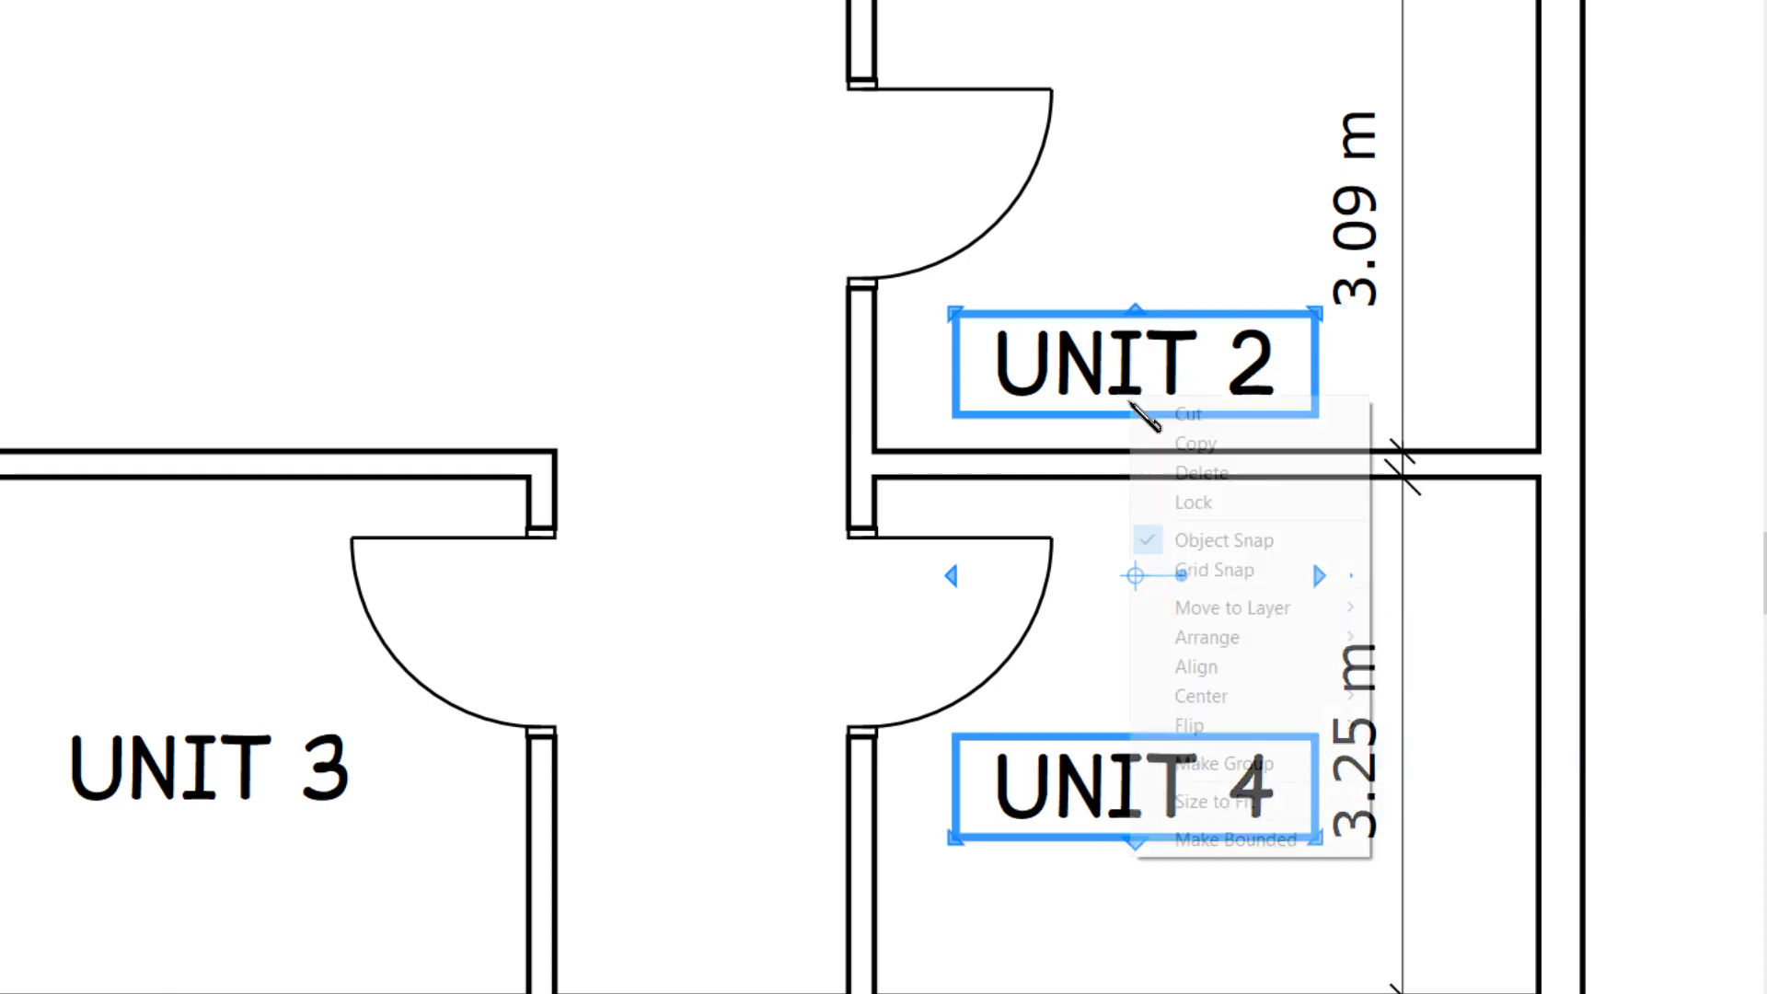
mouse_move(1319, 663)
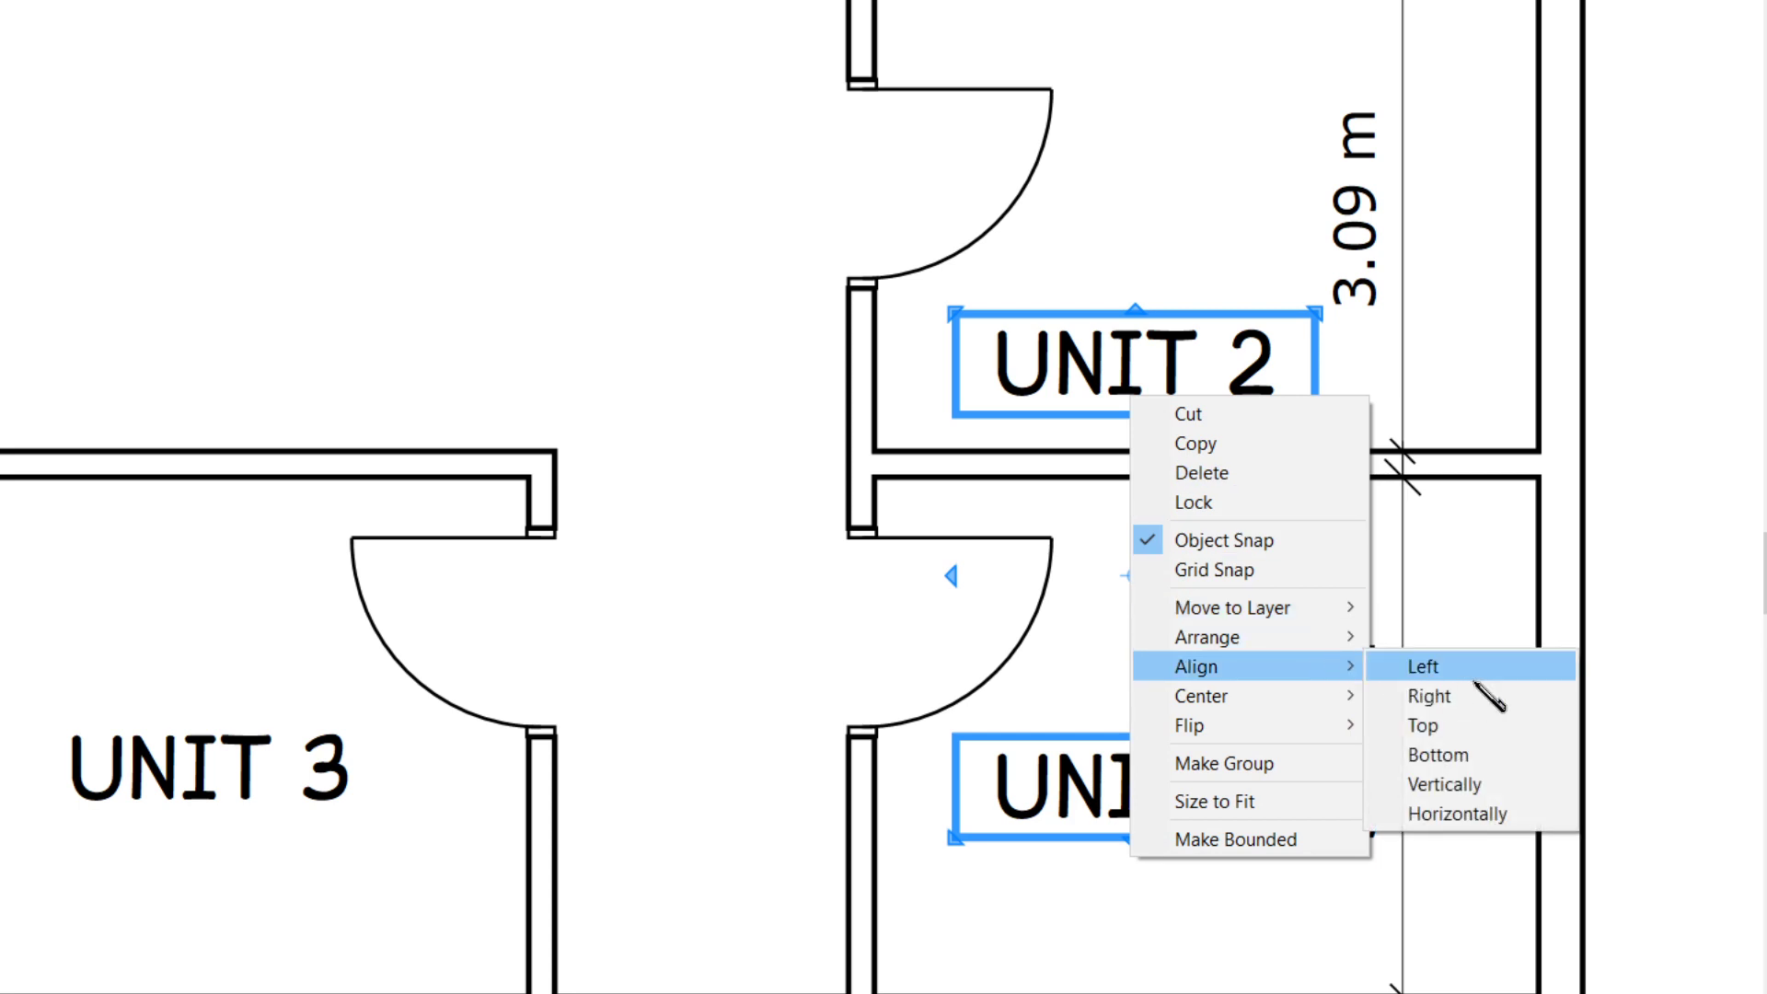
click(1436, 672)
- Align the UNIT 3 and UNIT 4 labels with each other at the same height
right_click(1158, 338)
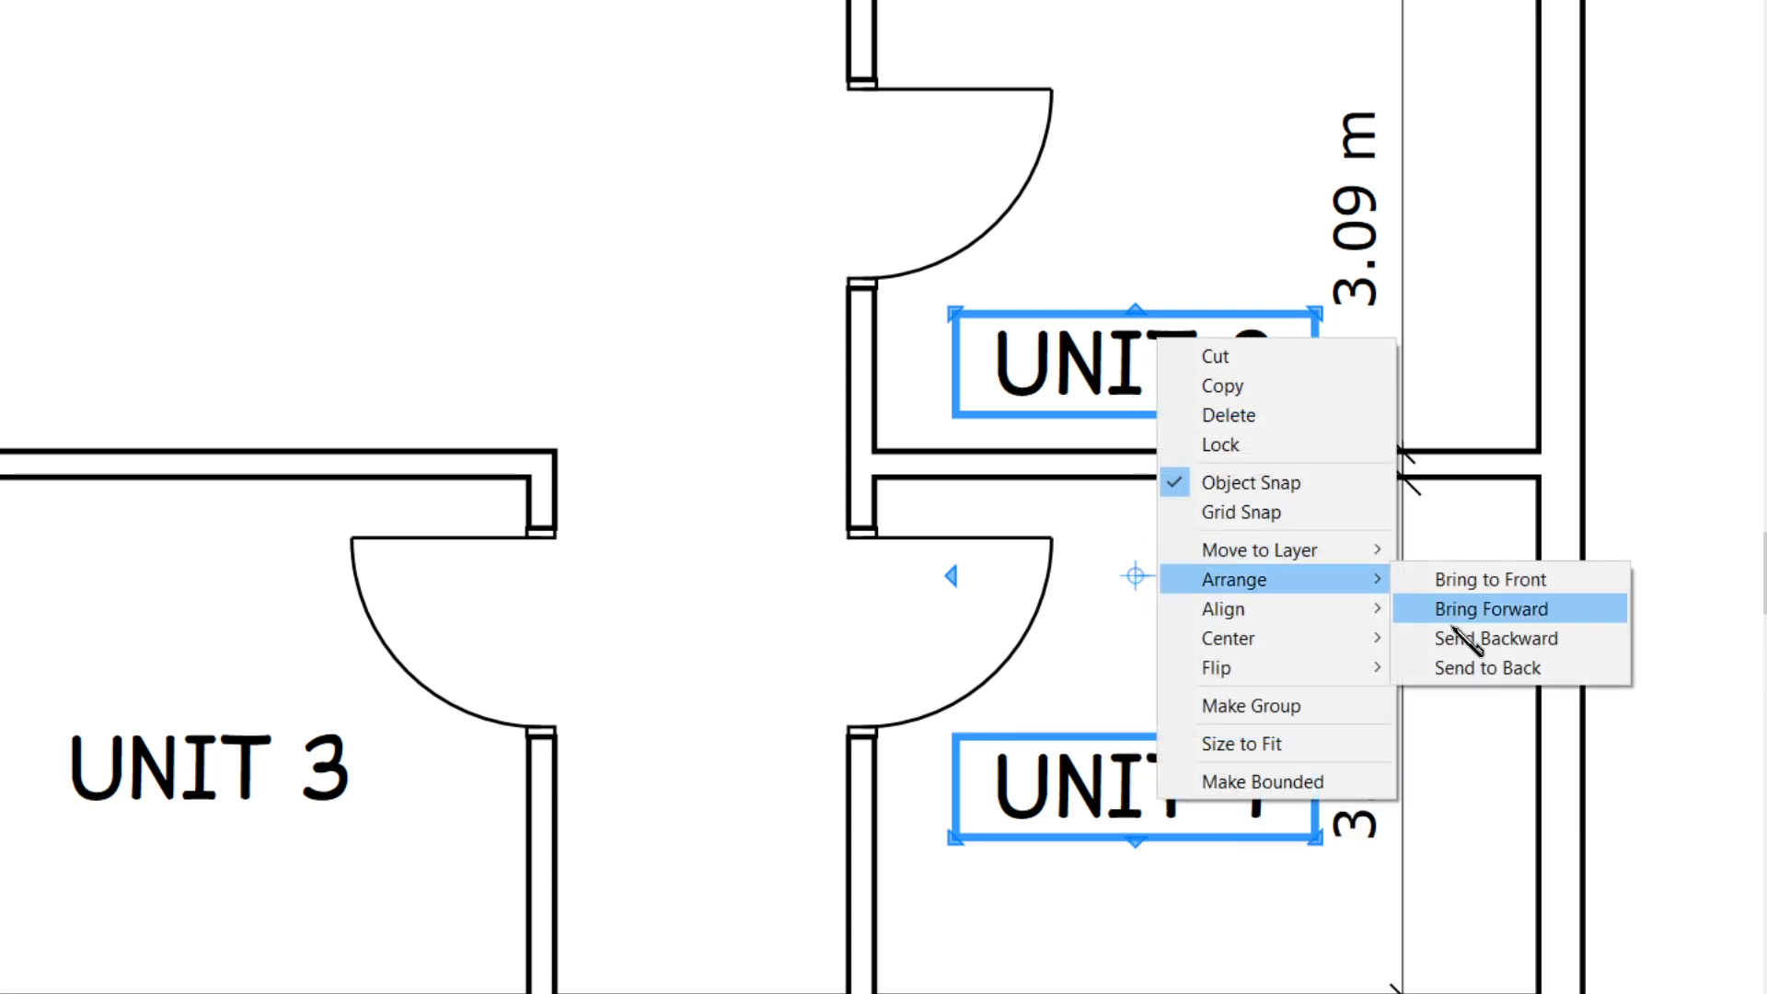
mouse_move(1345, 615)
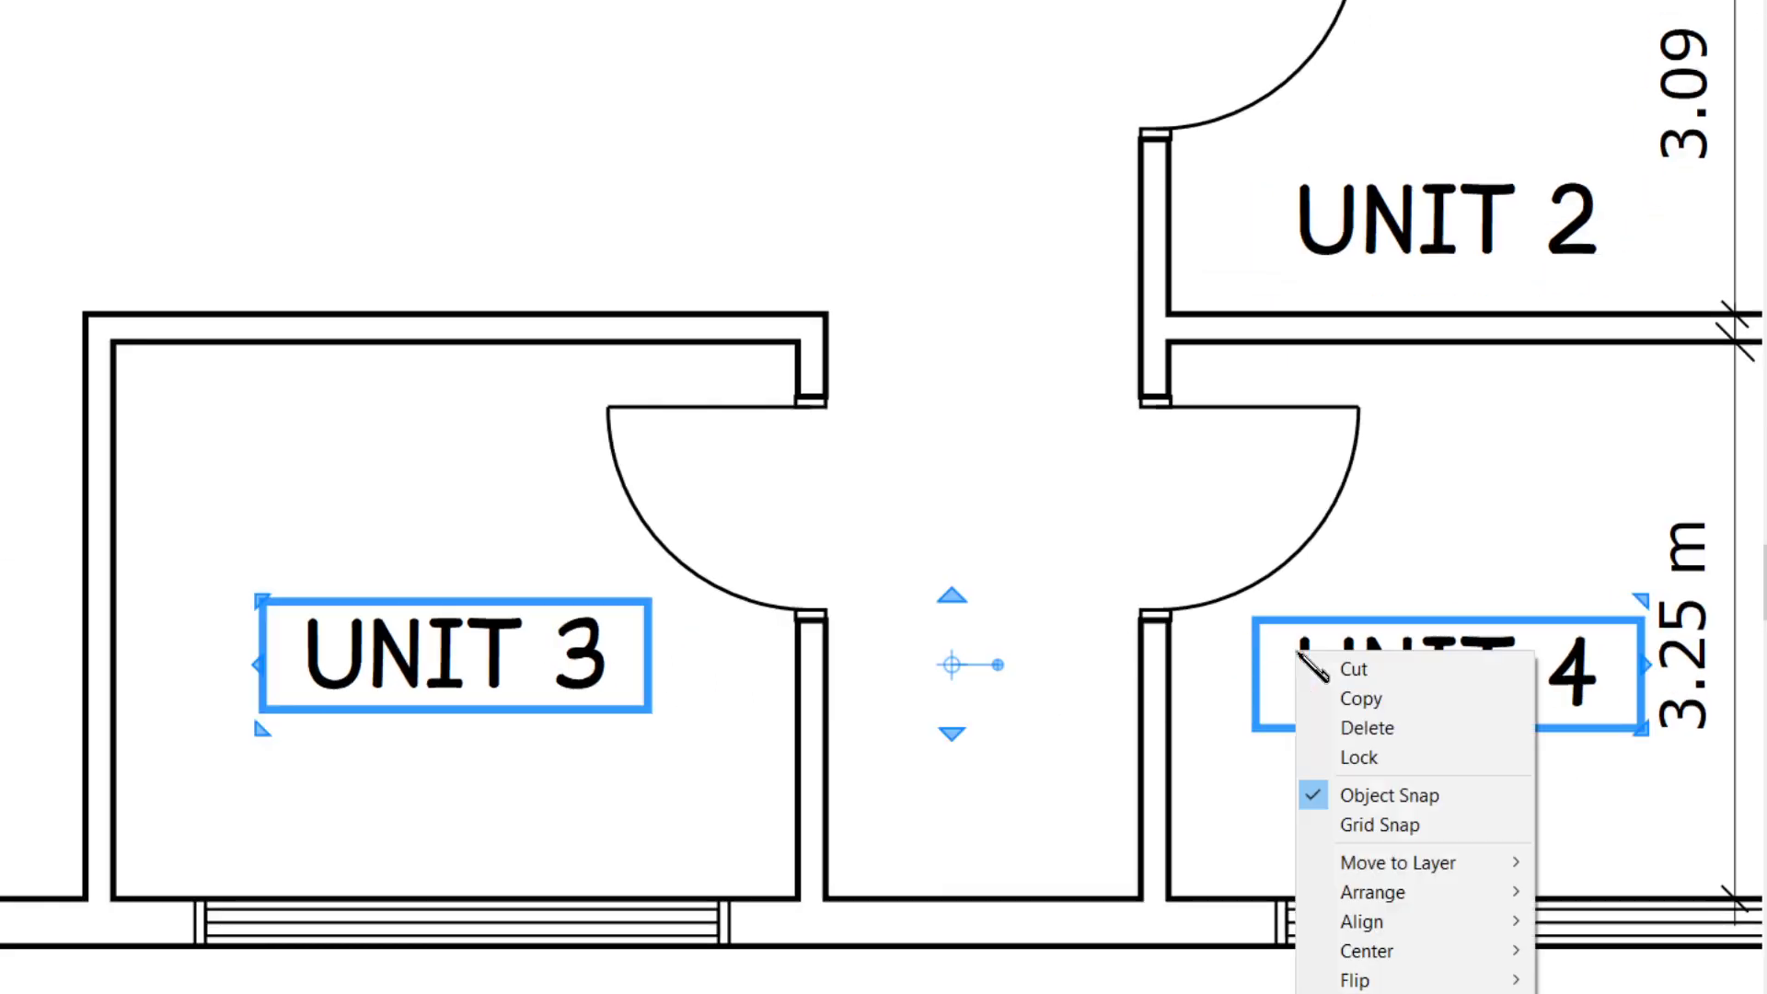
mouse_move(1463, 927)
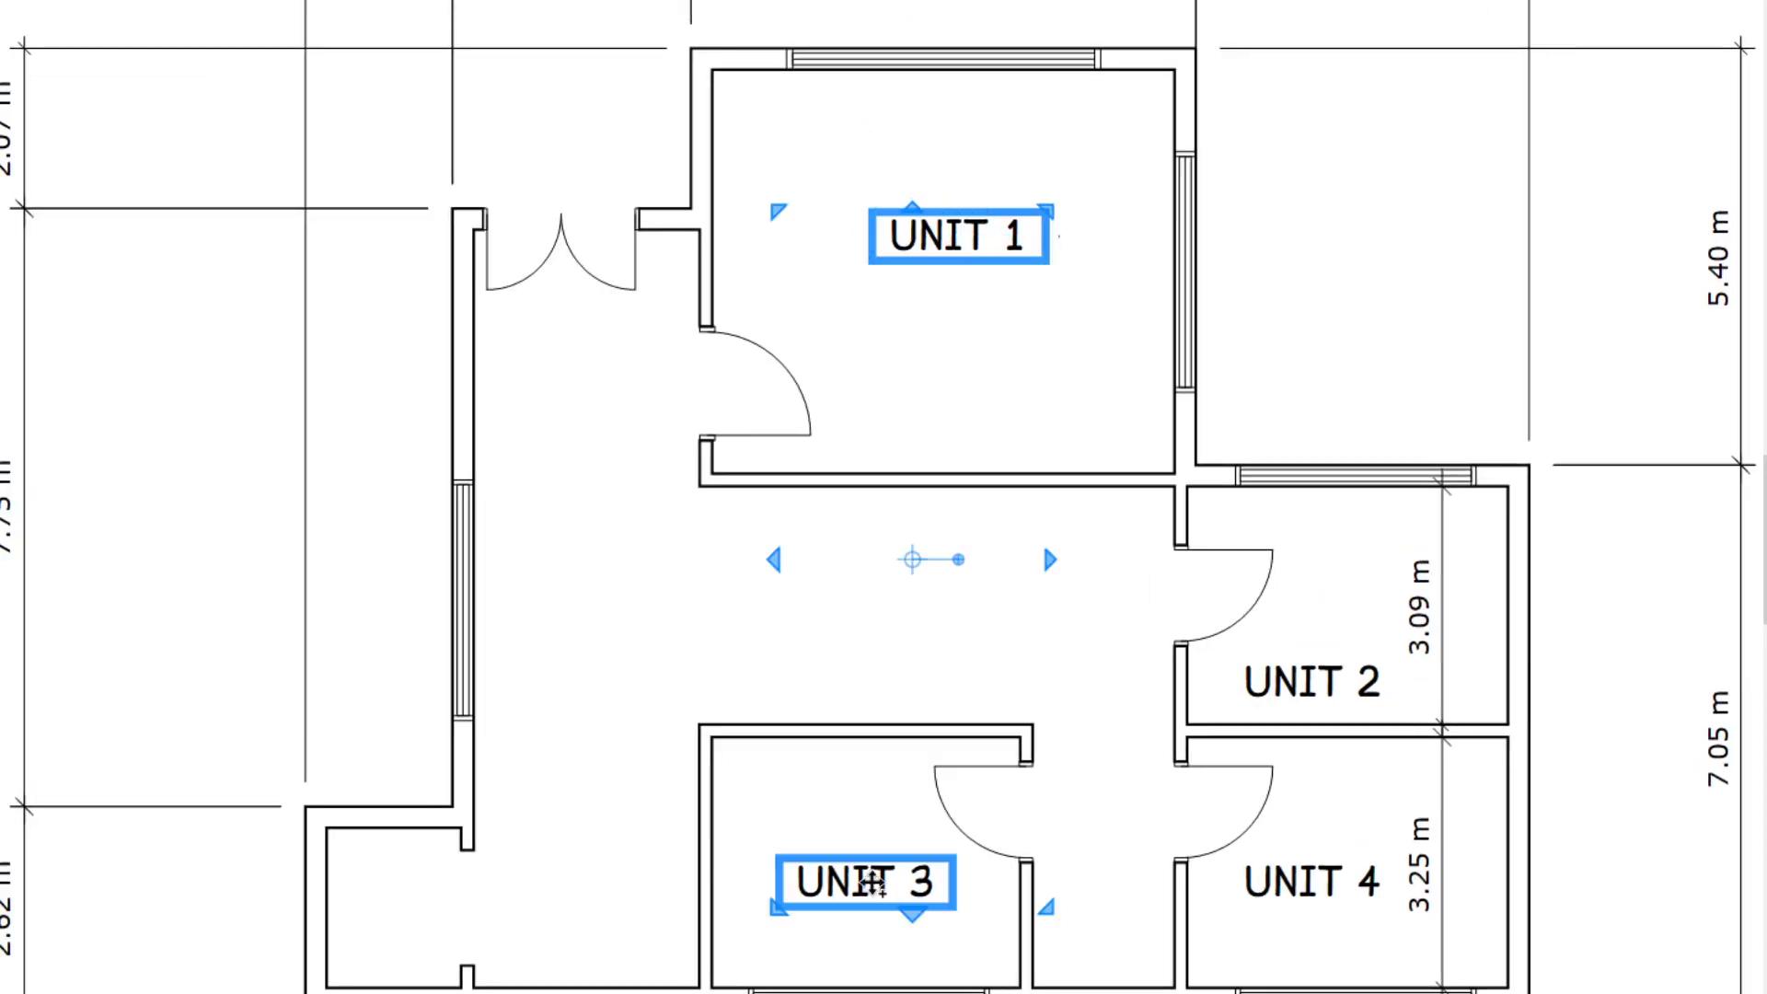
- Select the UNIT 1 and UNIT 3 labels together and align them by their left edges
click(1025, 306)
click(976, 244)
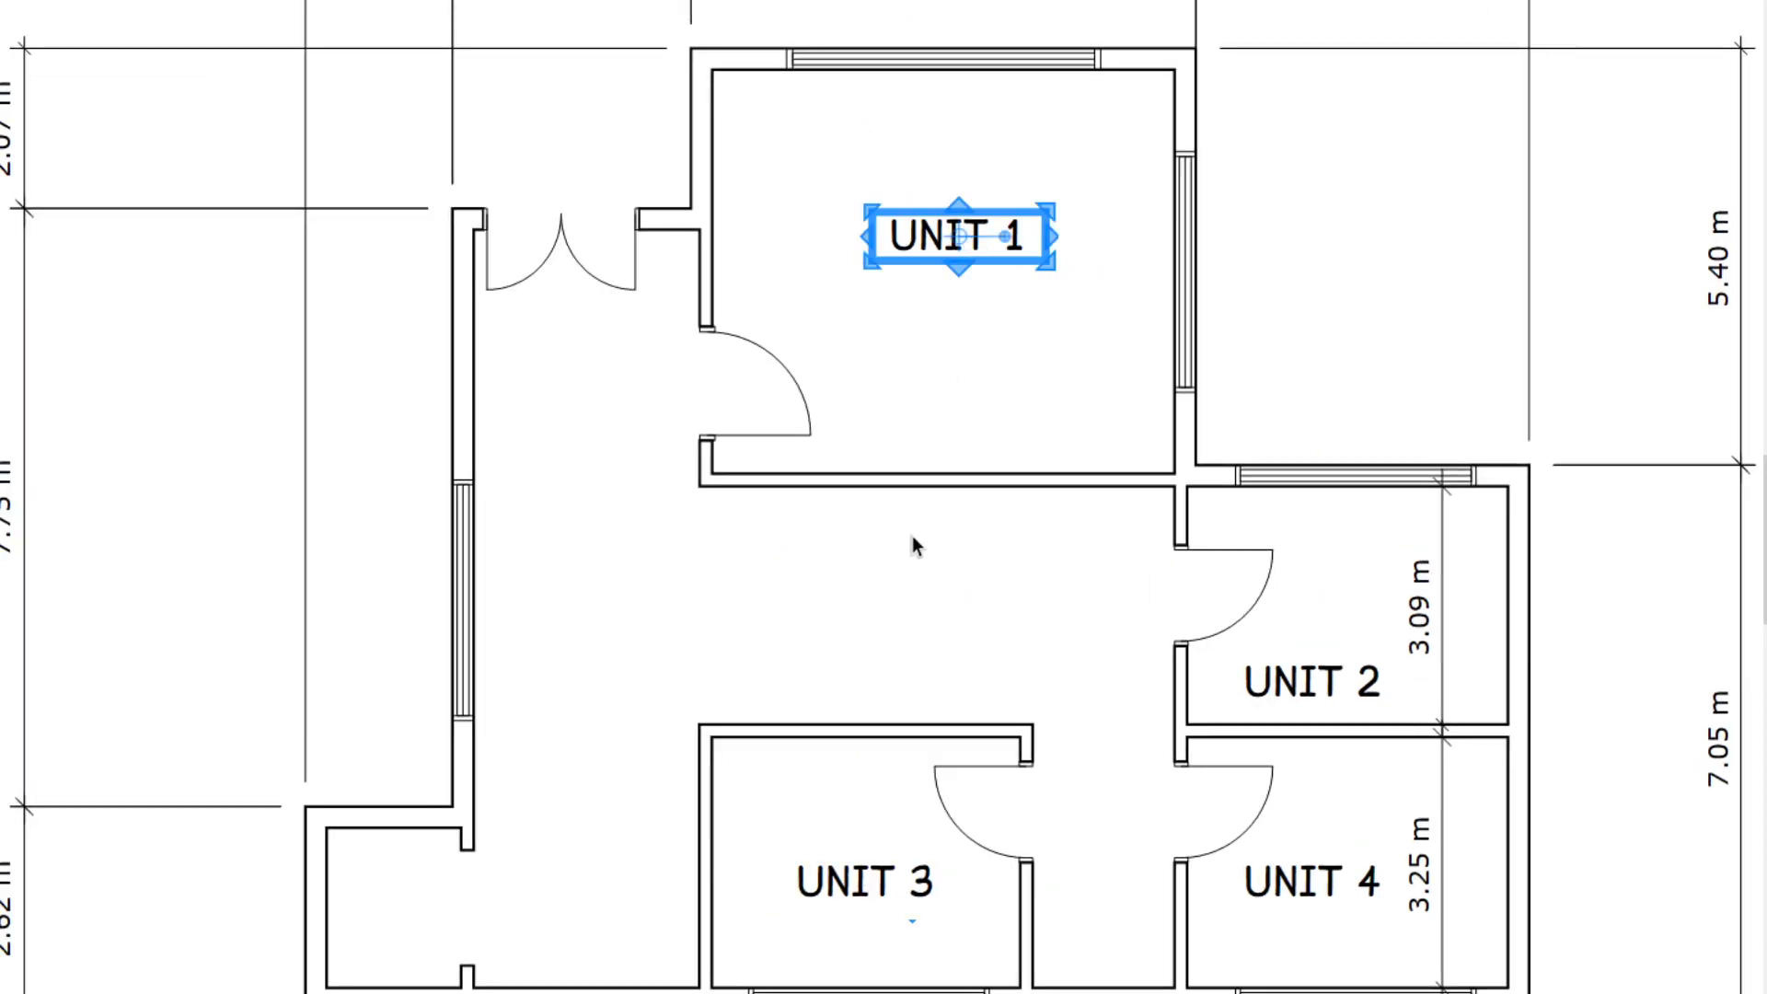
shift+click(845, 892)
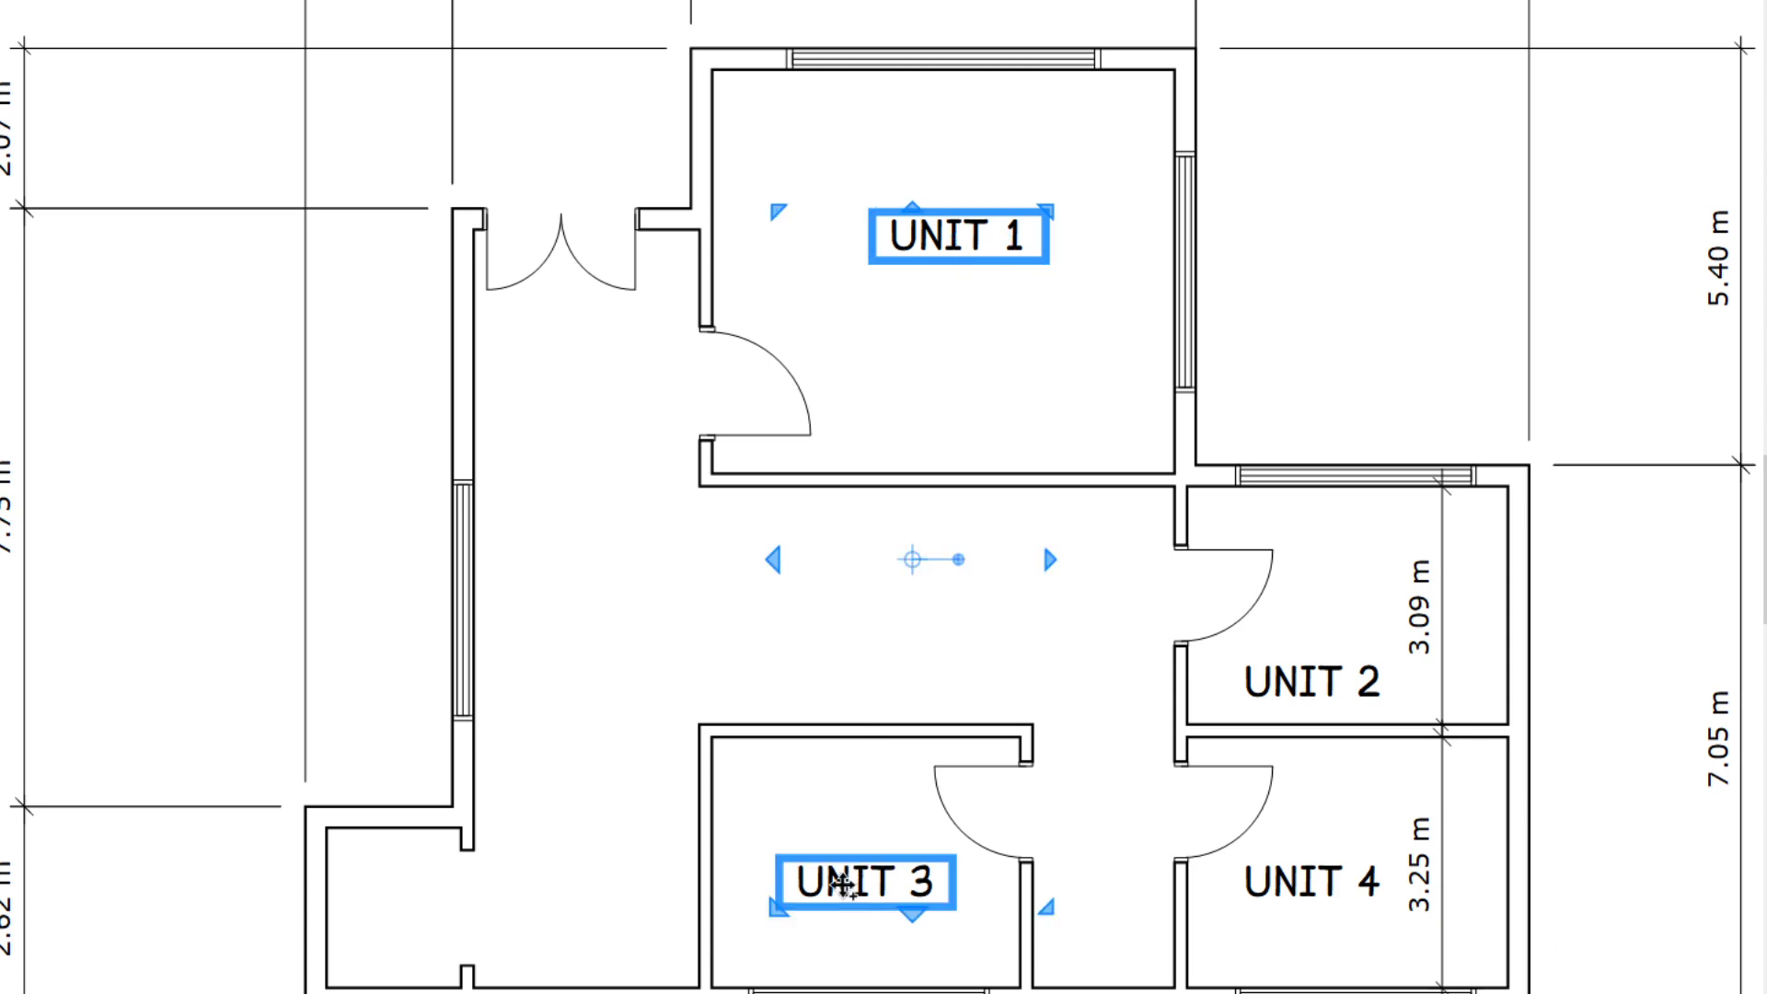
right_click(843, 883)
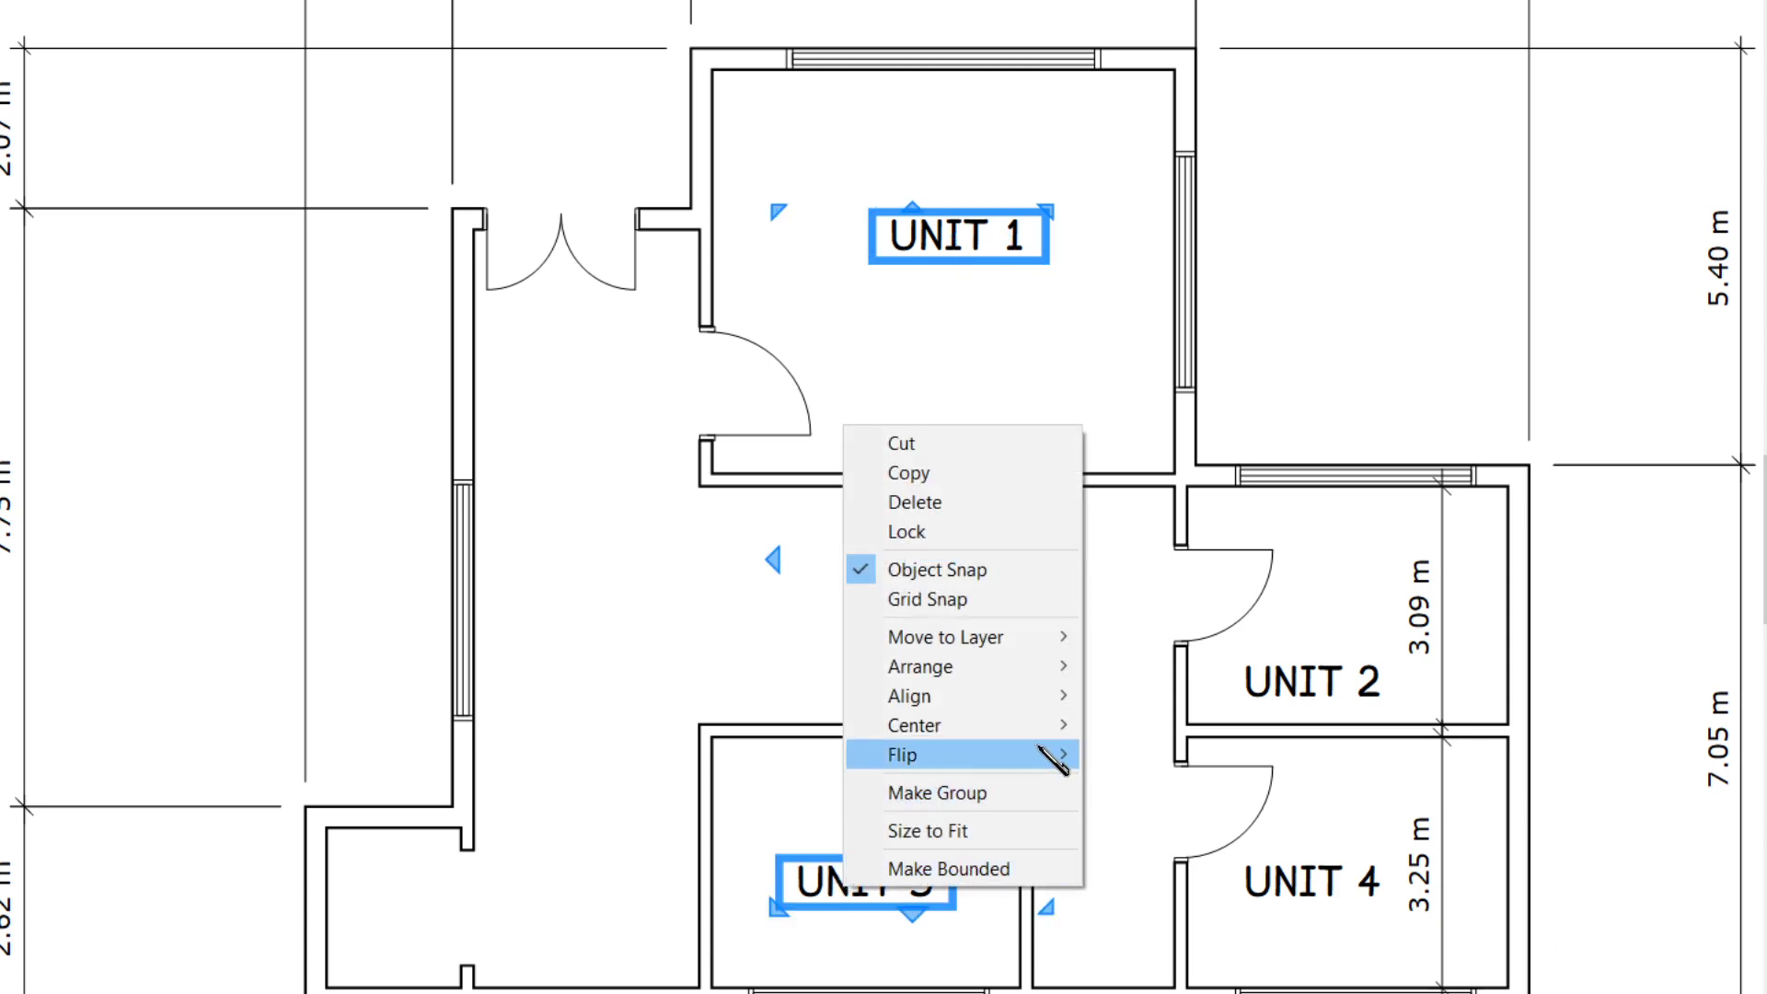
mouse_move(1031, 701)
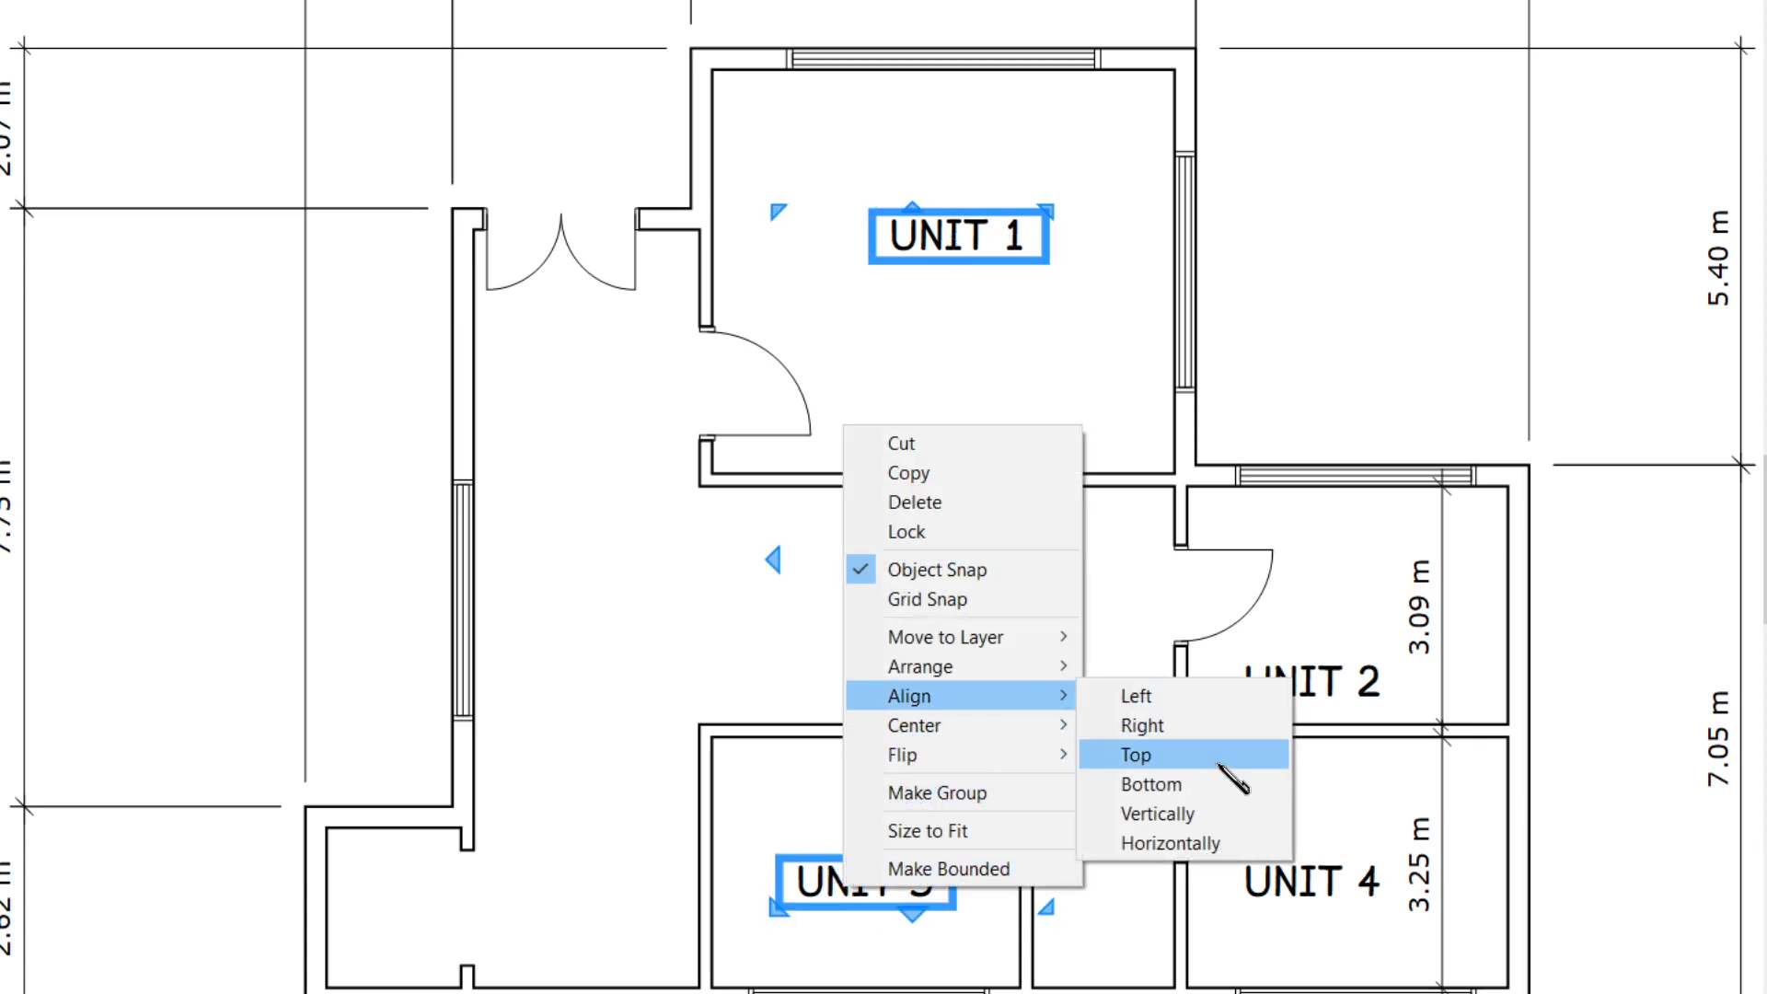
click(1169, 700)
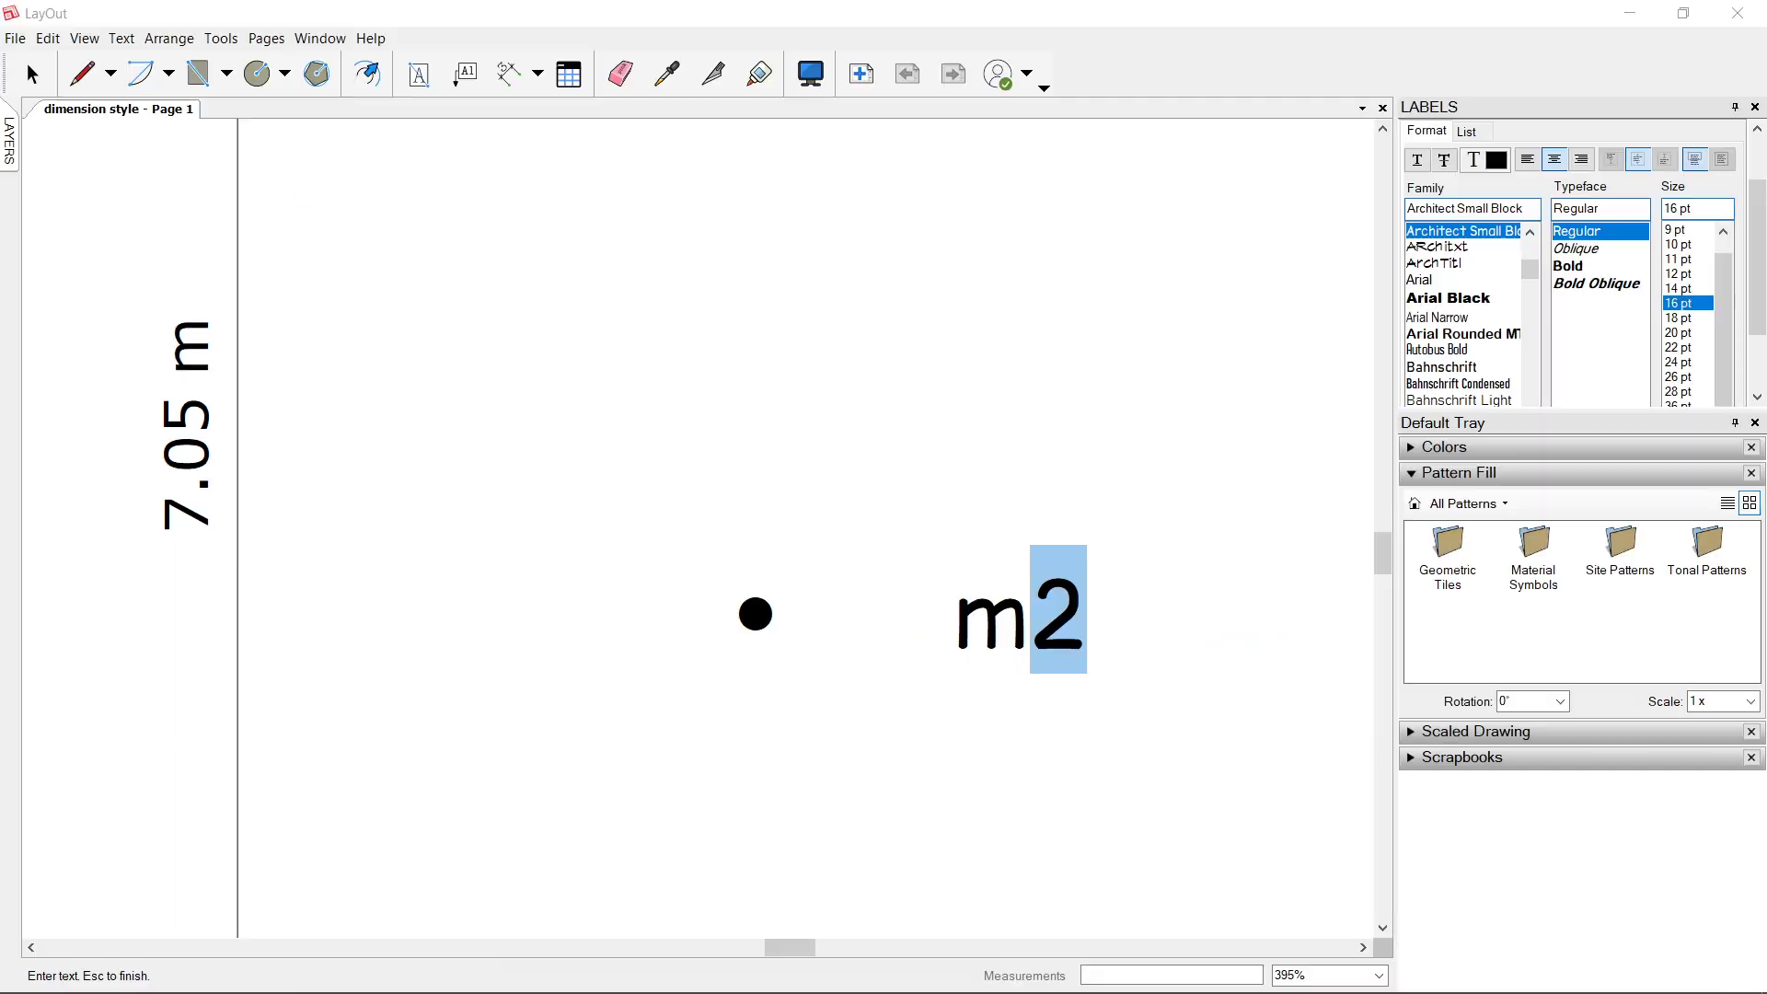
- Format the 2 in the bulleted "m2" text as superscript and finish editing the text
click(136, 39)
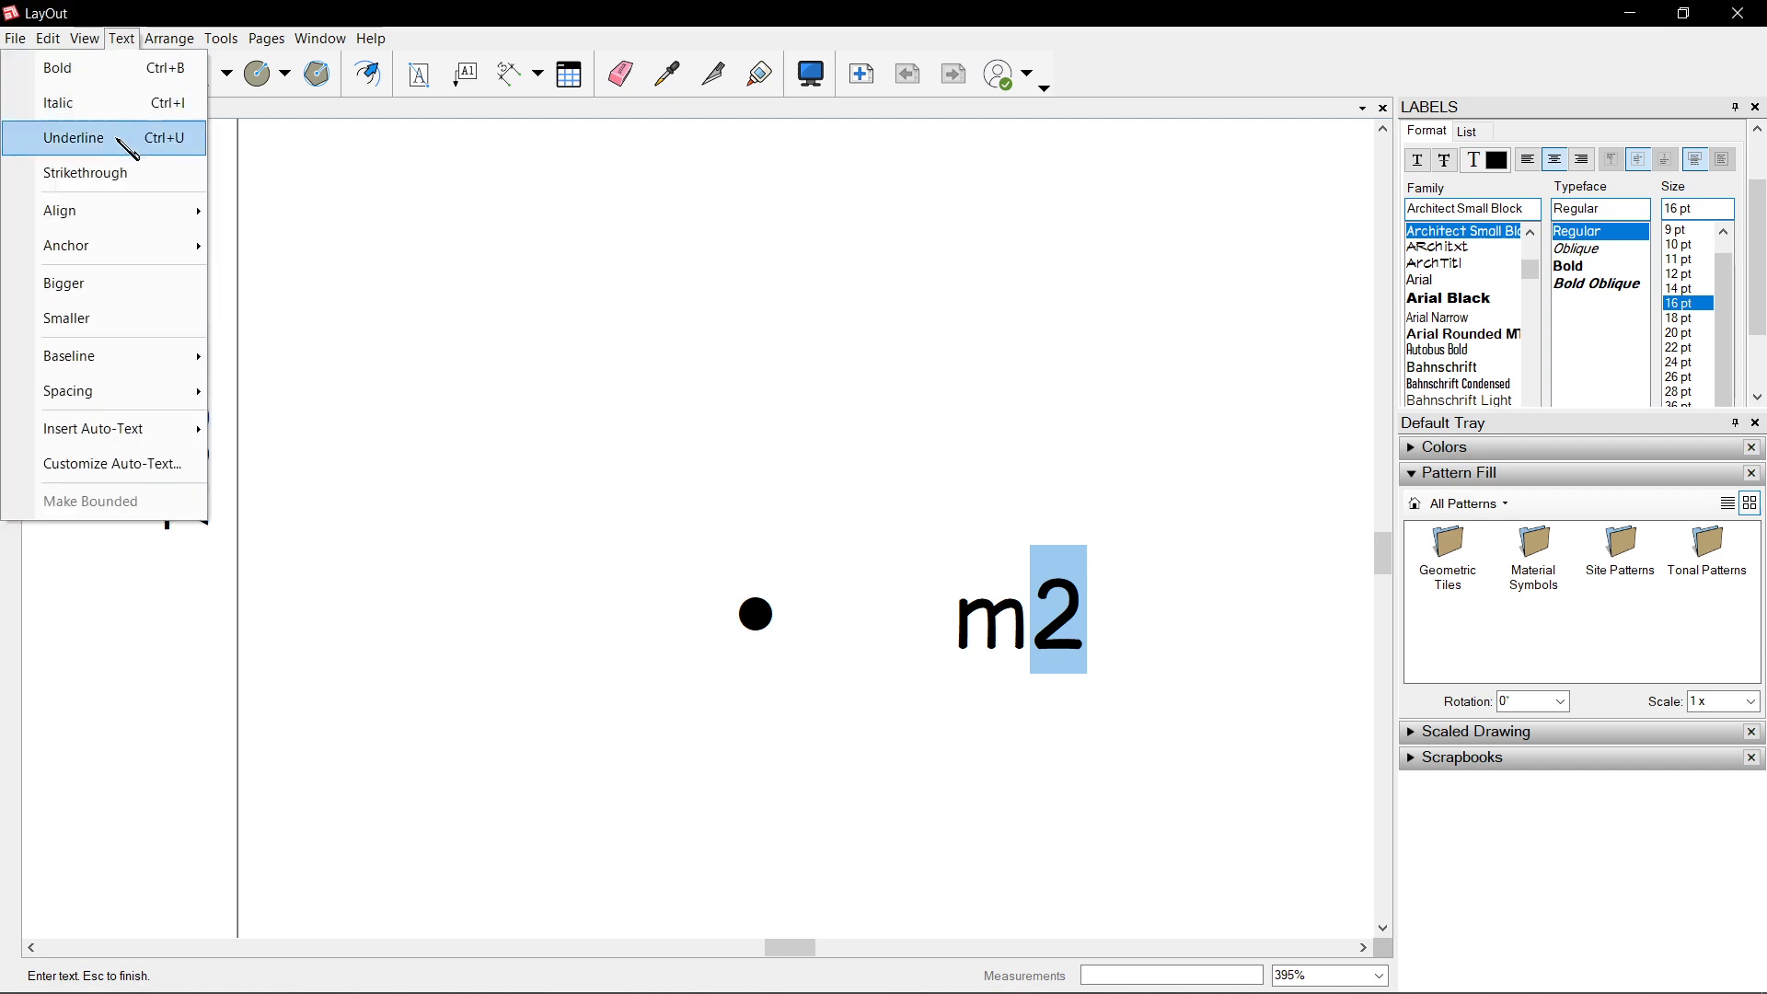
mouse_move(120, 368)
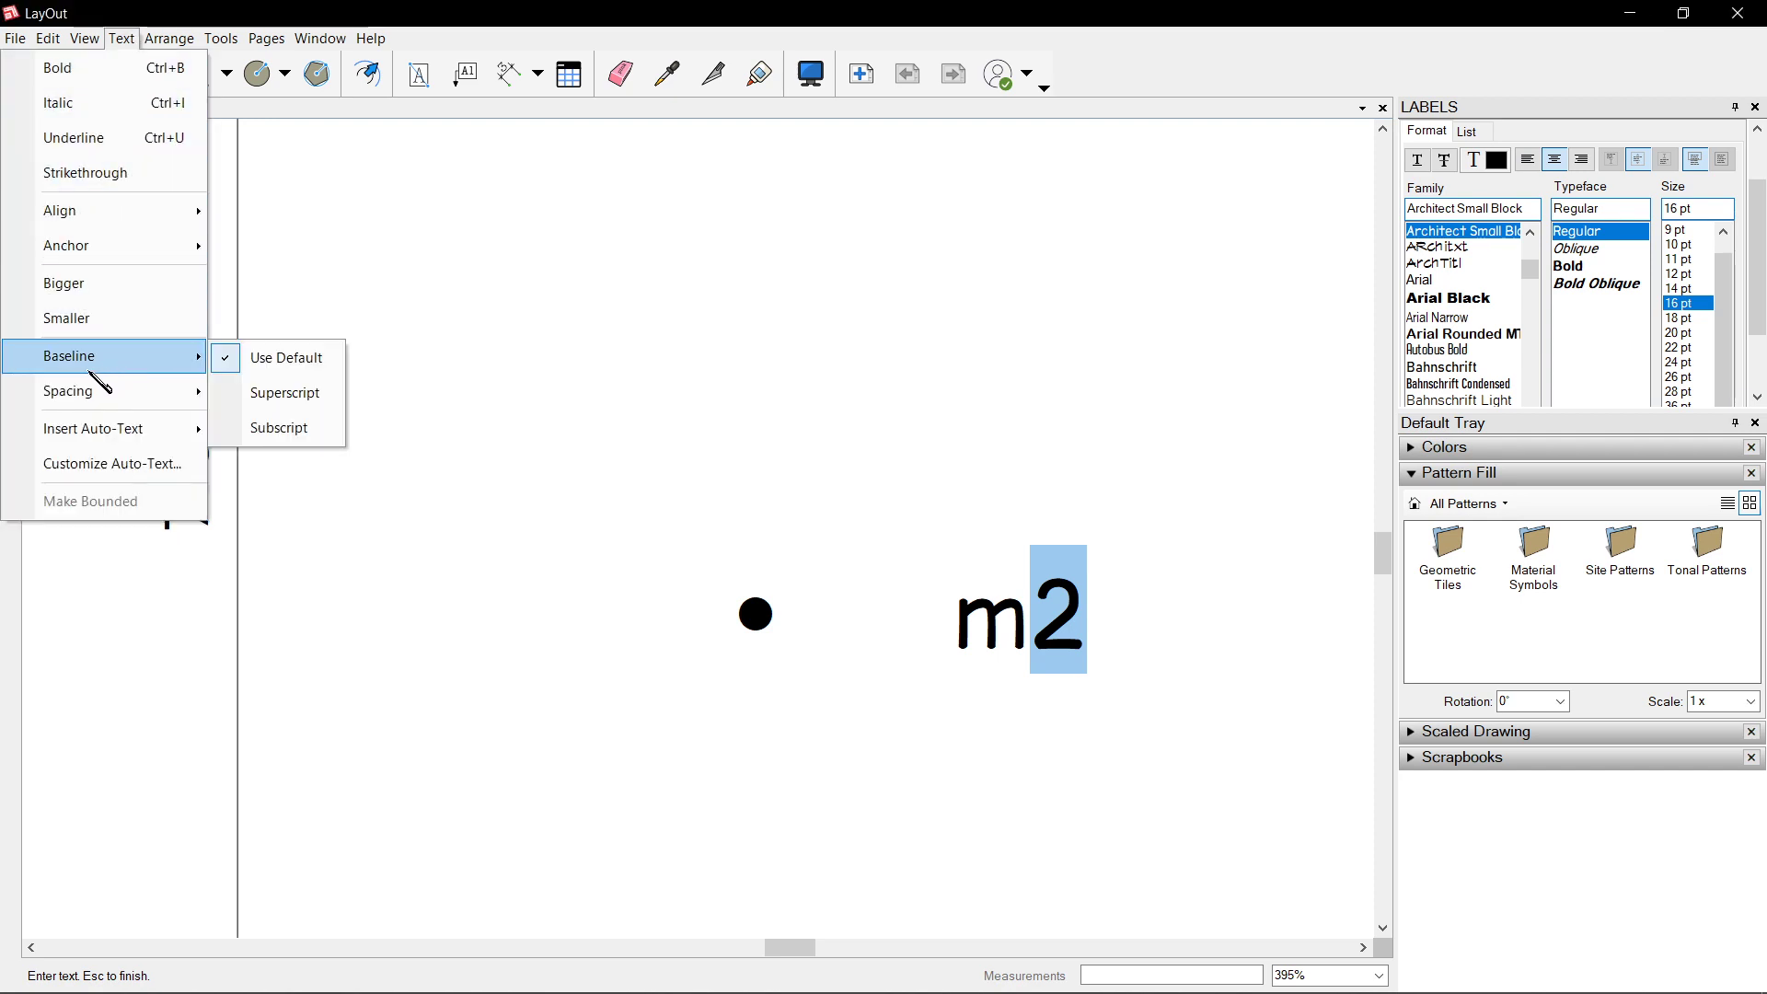
click(262, 409)
key(Left)
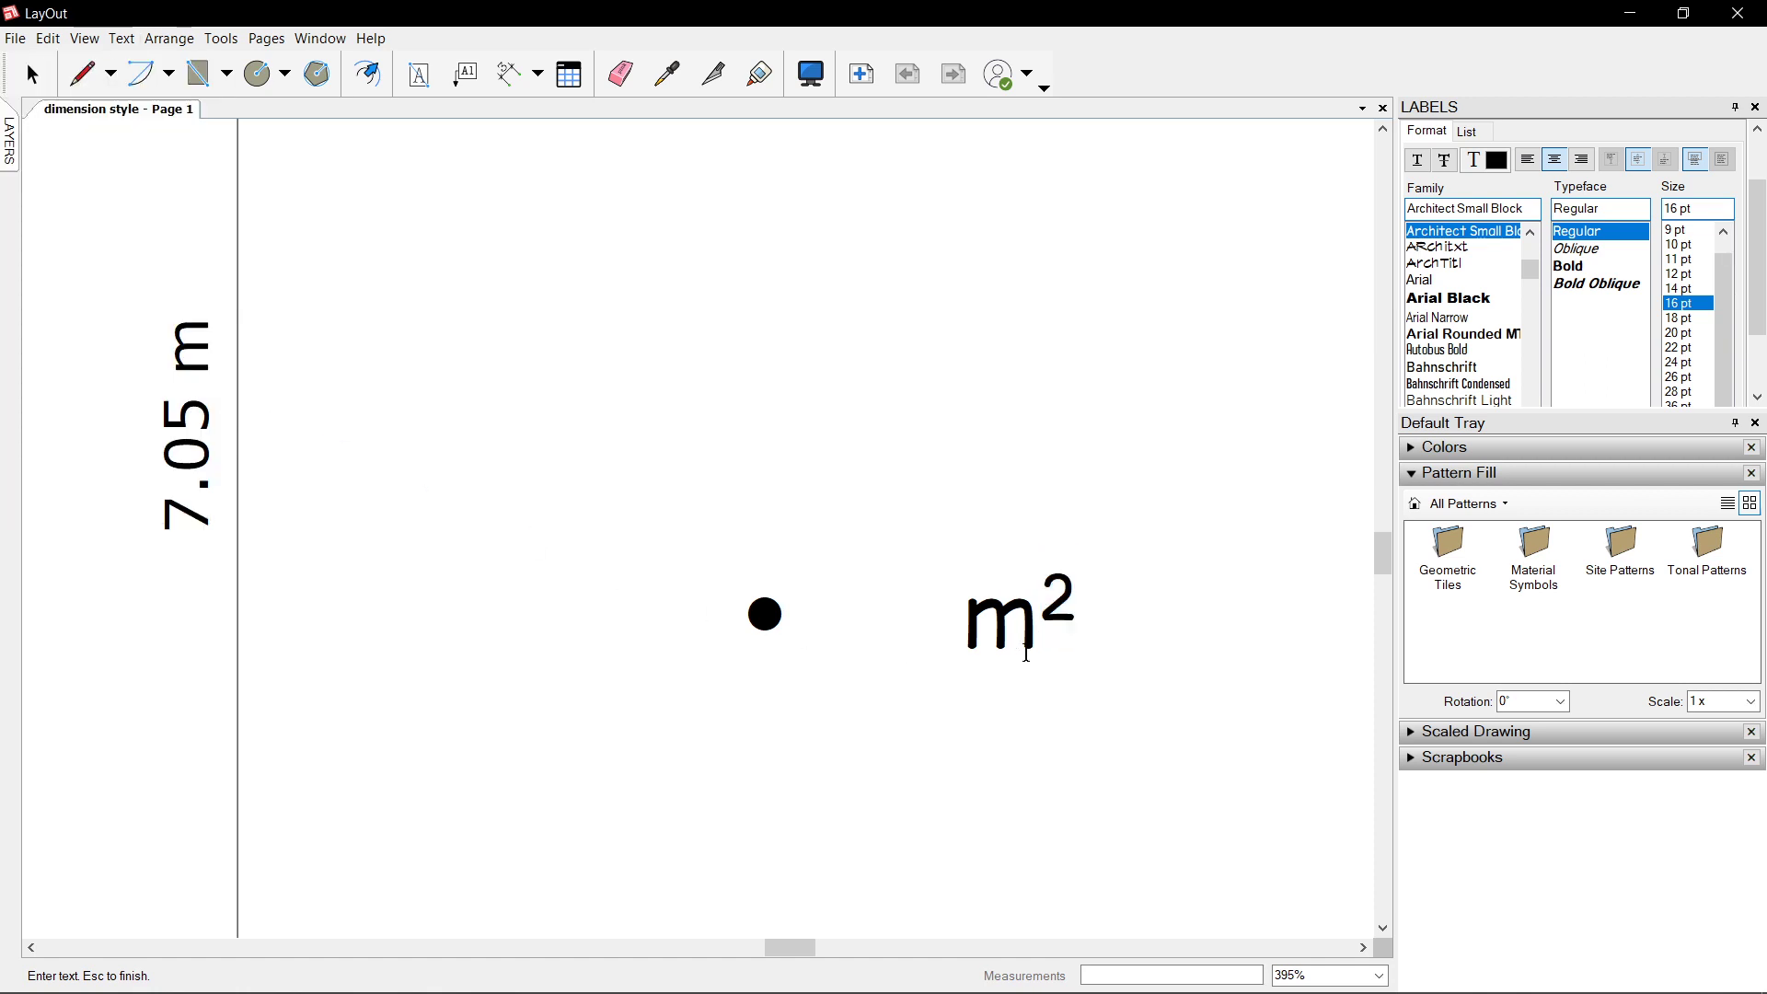
scroll(1086, 635, up, 2)
scroll(1090, 400, up, 3)
click(984, 245)
scroll(943, 400, down, 3)
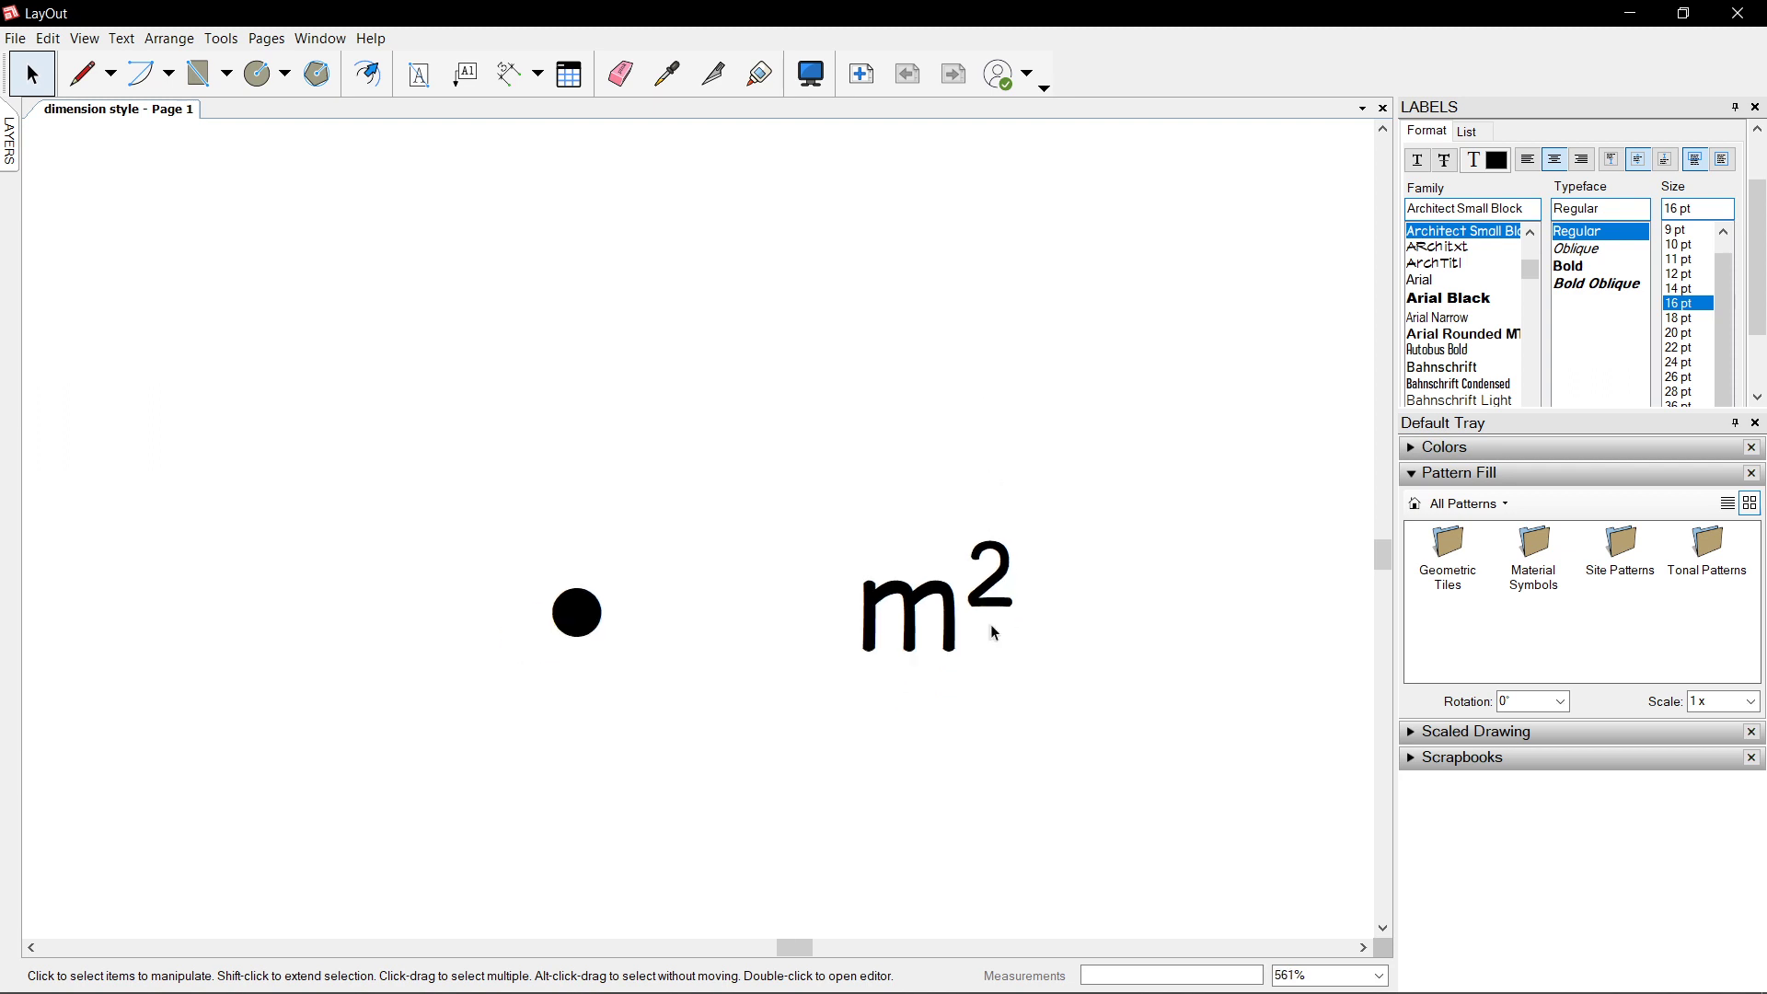
- Select the m² text and examine the line spacing options available for it
scroll(995, 622, up, 3)
click(982, 564)
scroll(982, 564, down, 3)
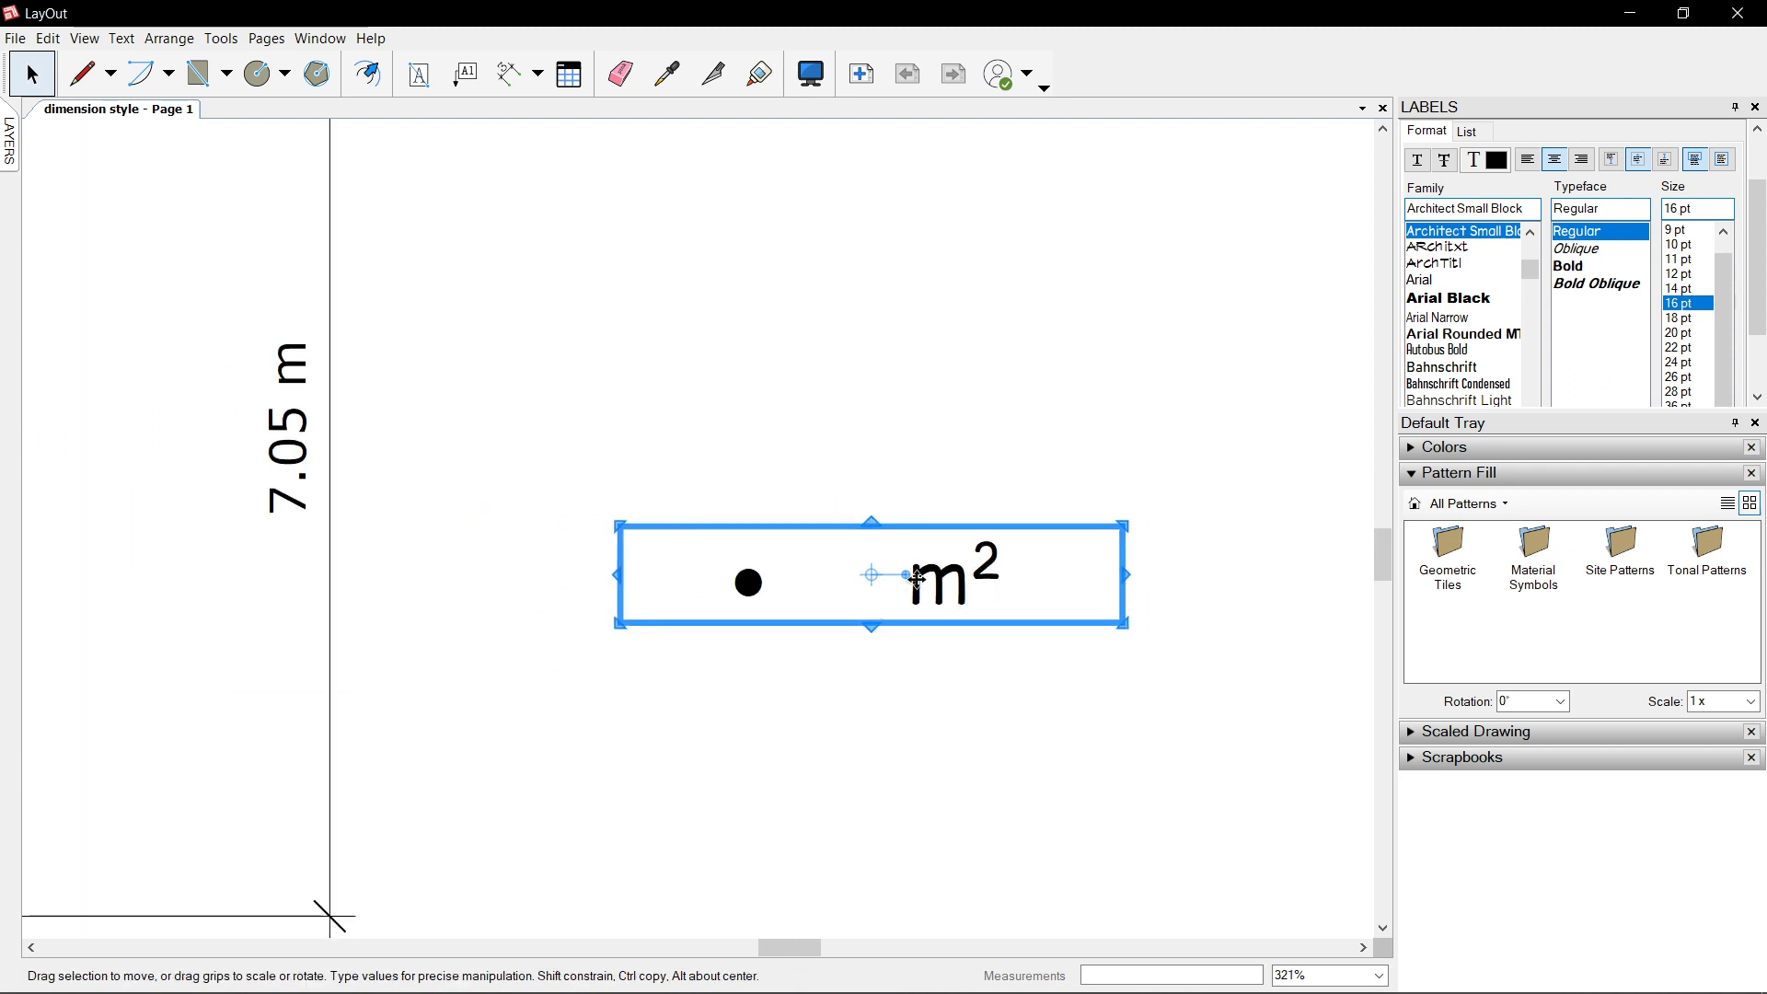
scroll(966, 578, up, 4)
scroll(988, 581, down, 4)
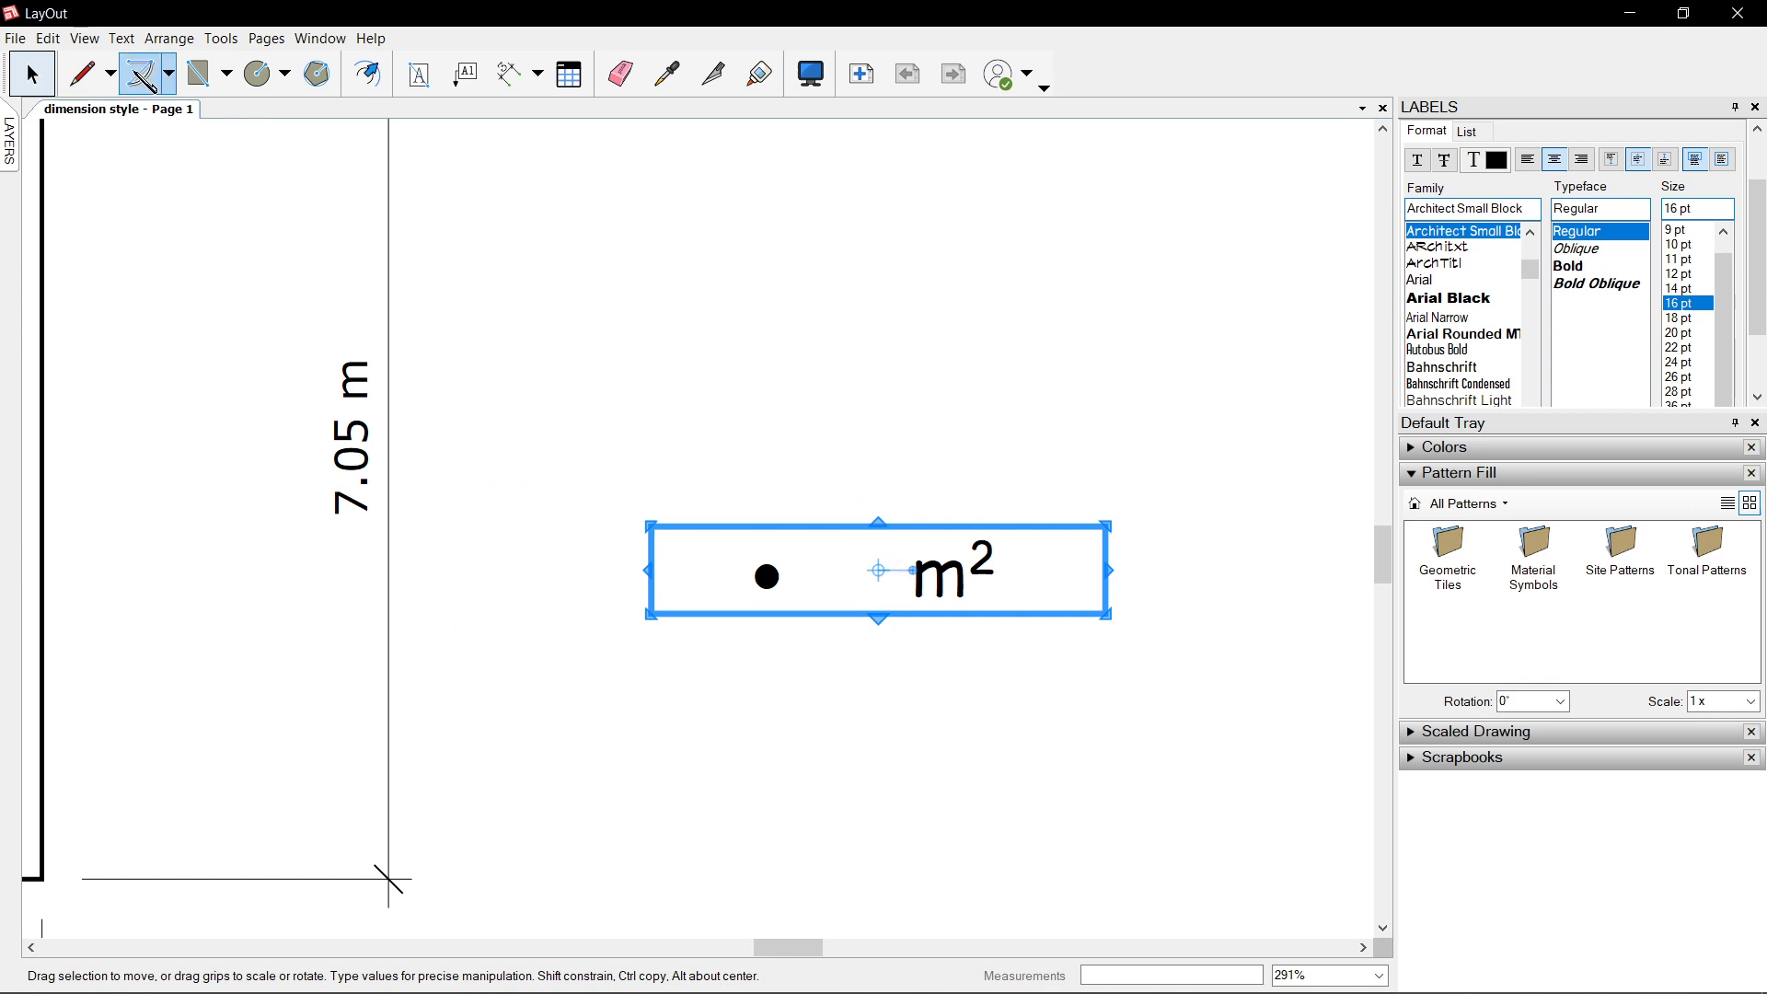
click(121, 38)
mouse_move(145, 395)
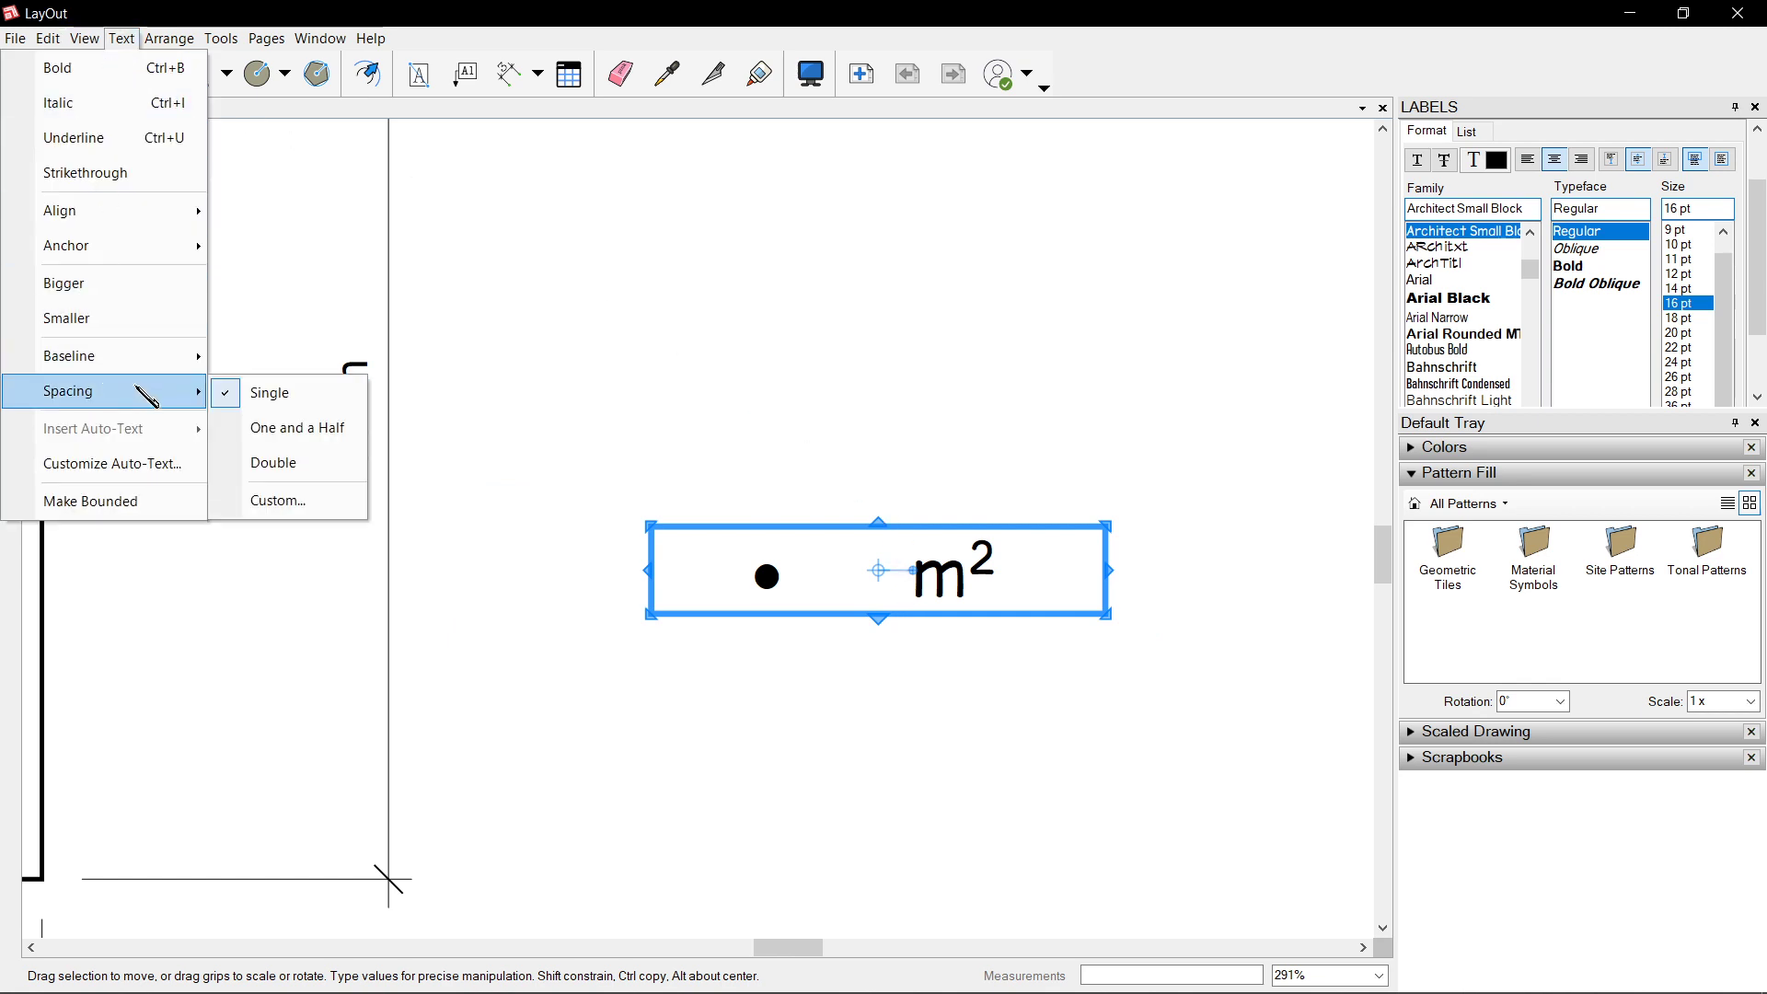
click(166, 42)
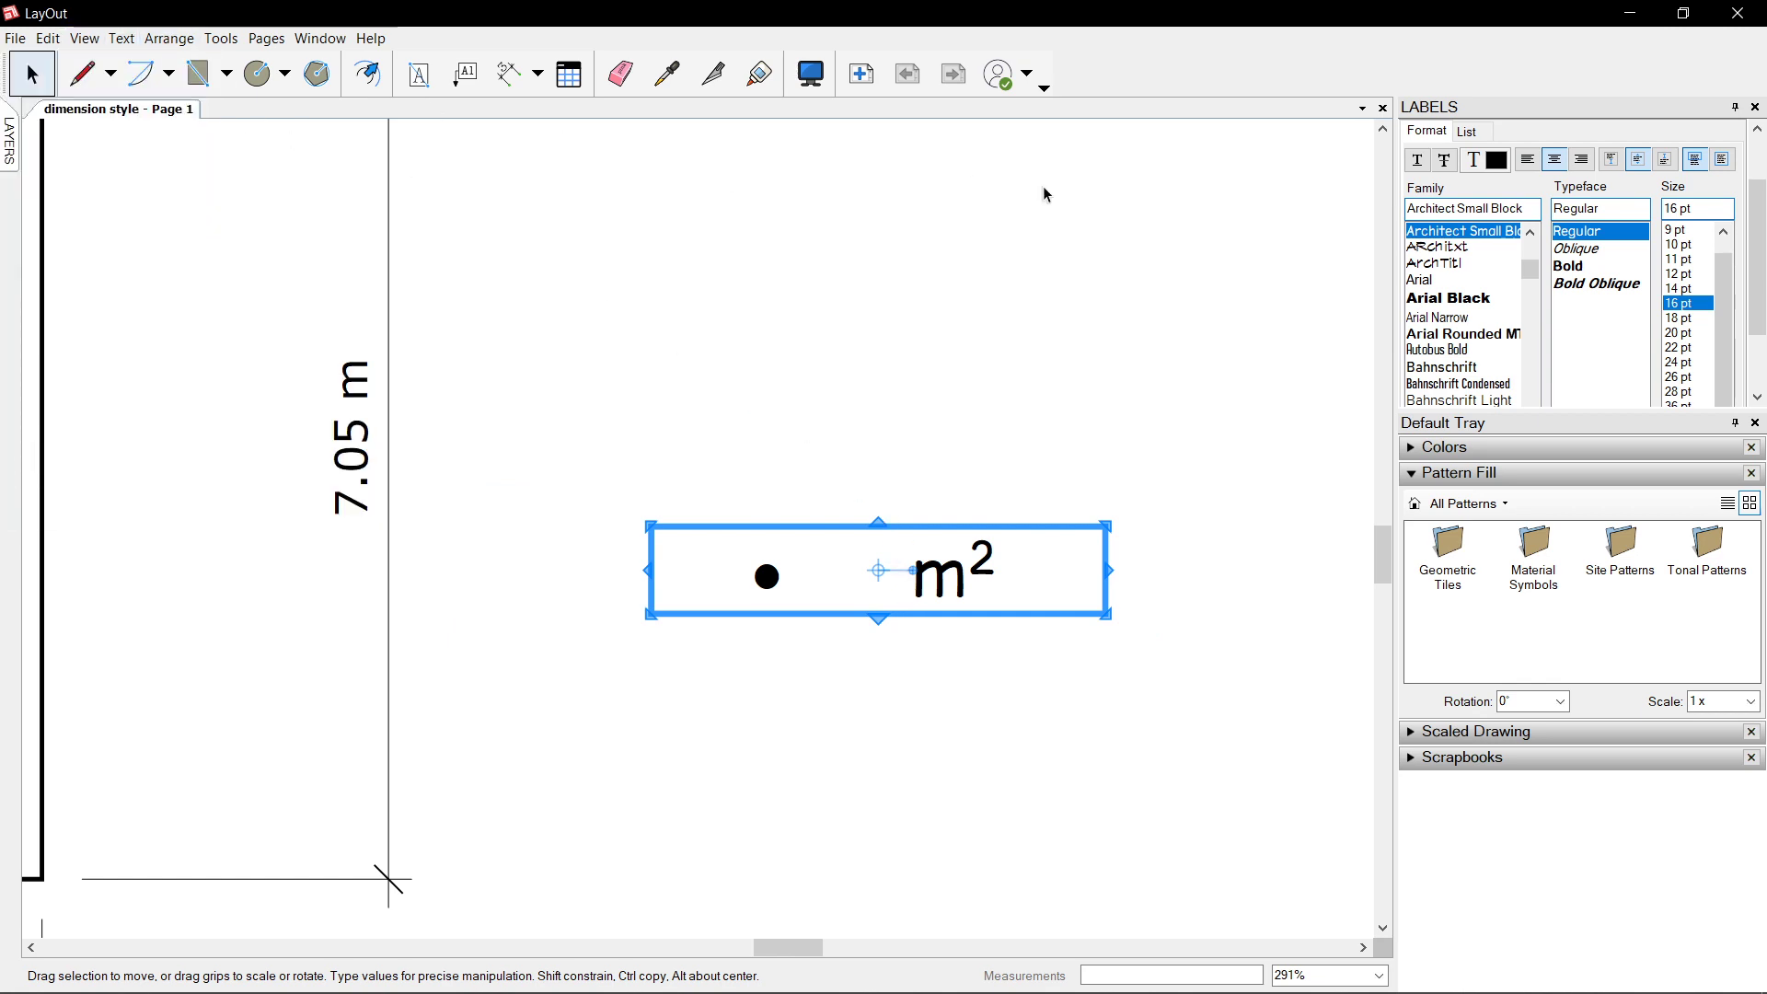
scroll(1198, 327, down, 1)
scroll(1052, 168, down, 1)
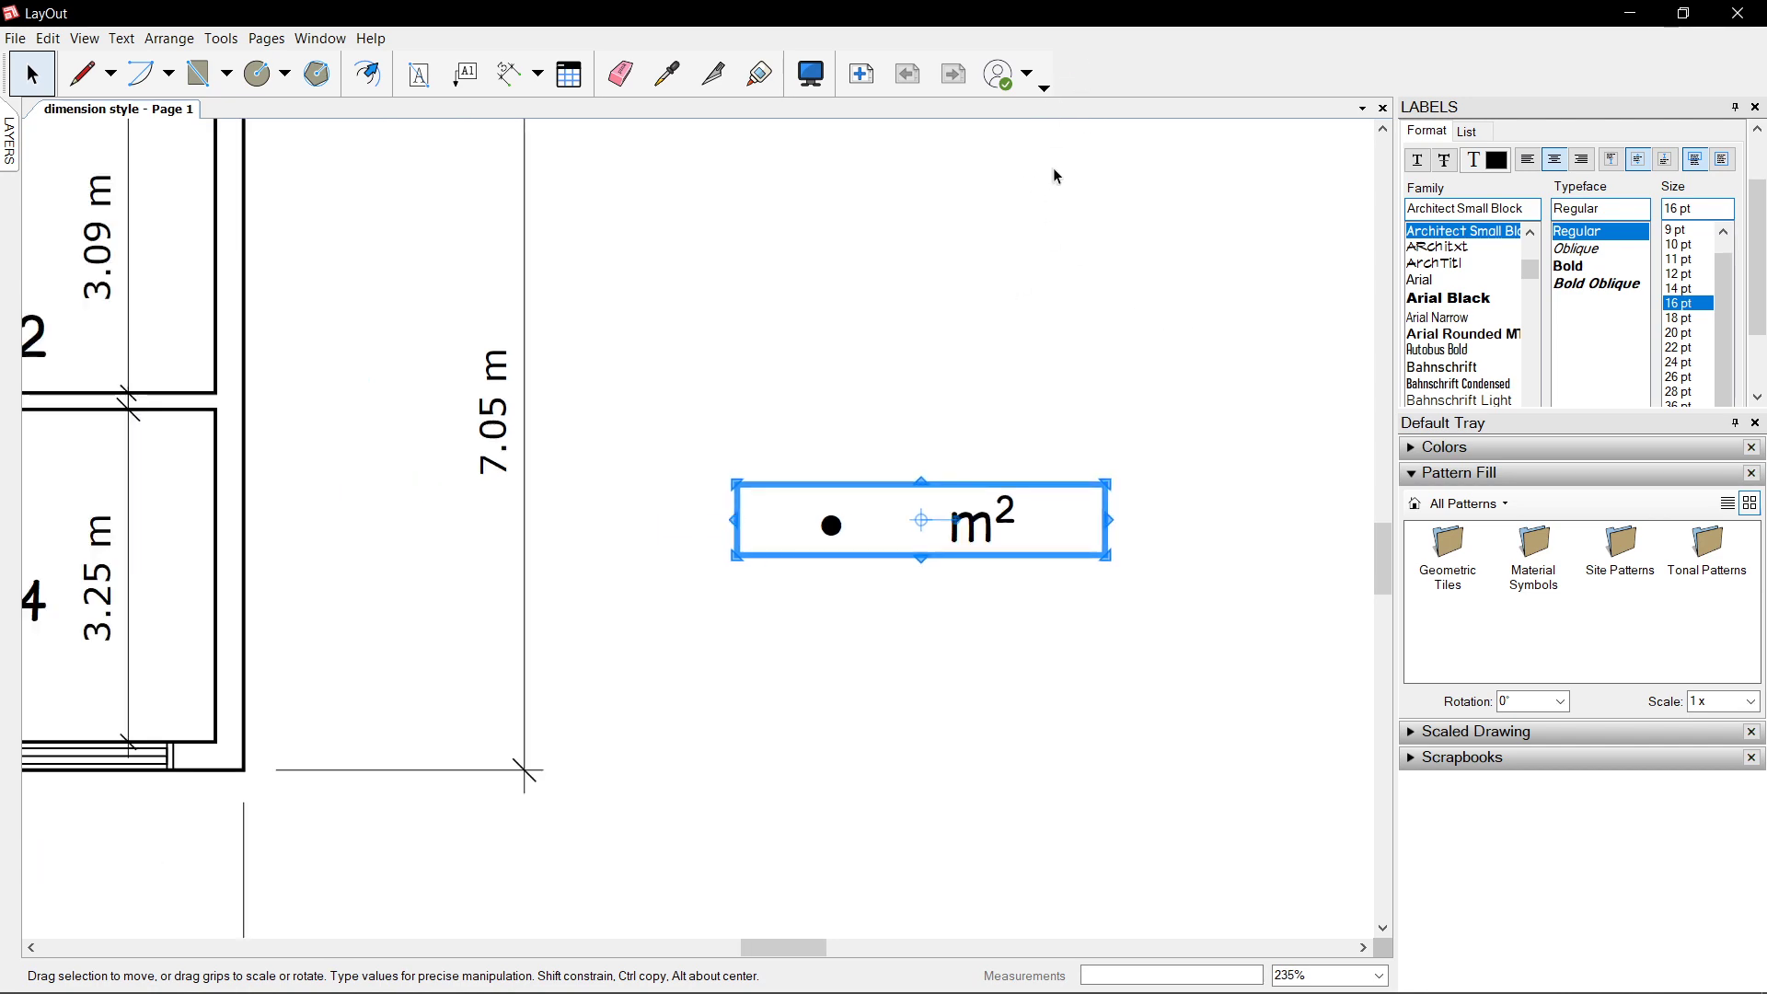
middle_drag(946, 276, 1356, 406)
scroll(1150, 414, down, 6)
middle_drag(870, 396, 971, 474)
scroll(971, 474, down, 3)
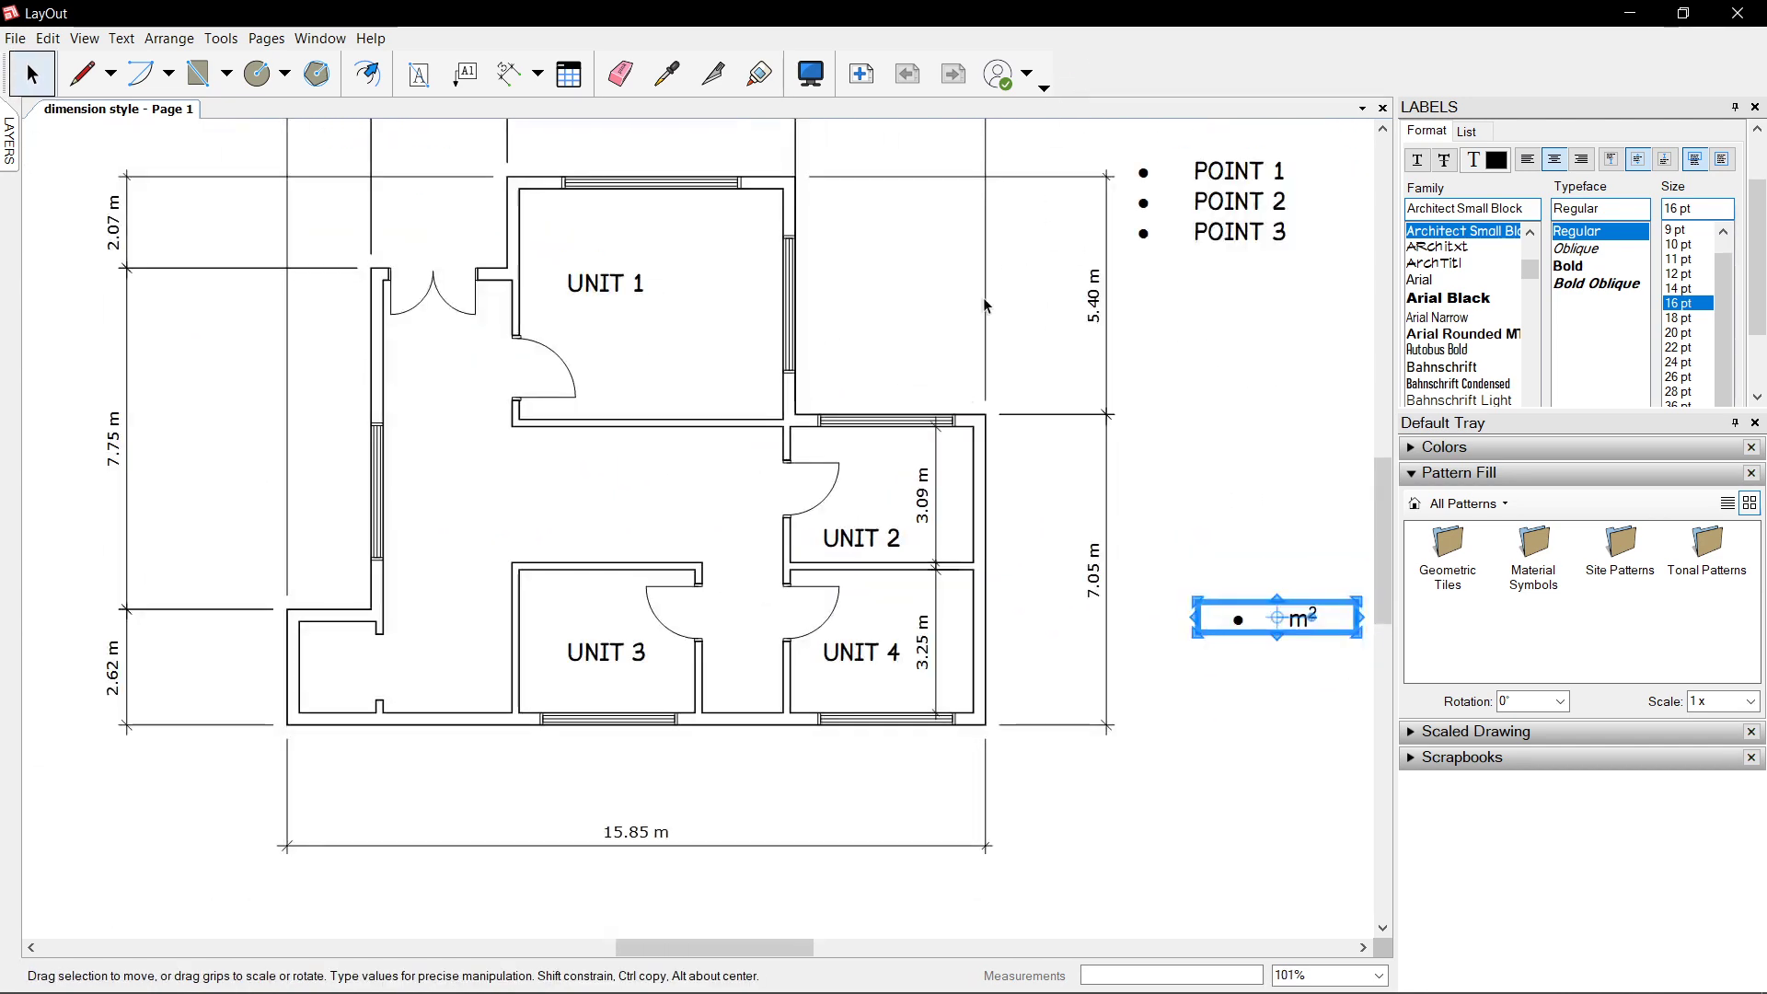
- Open the toolbar customization settings and list the commands in the Text category
right_click(1070, 77)
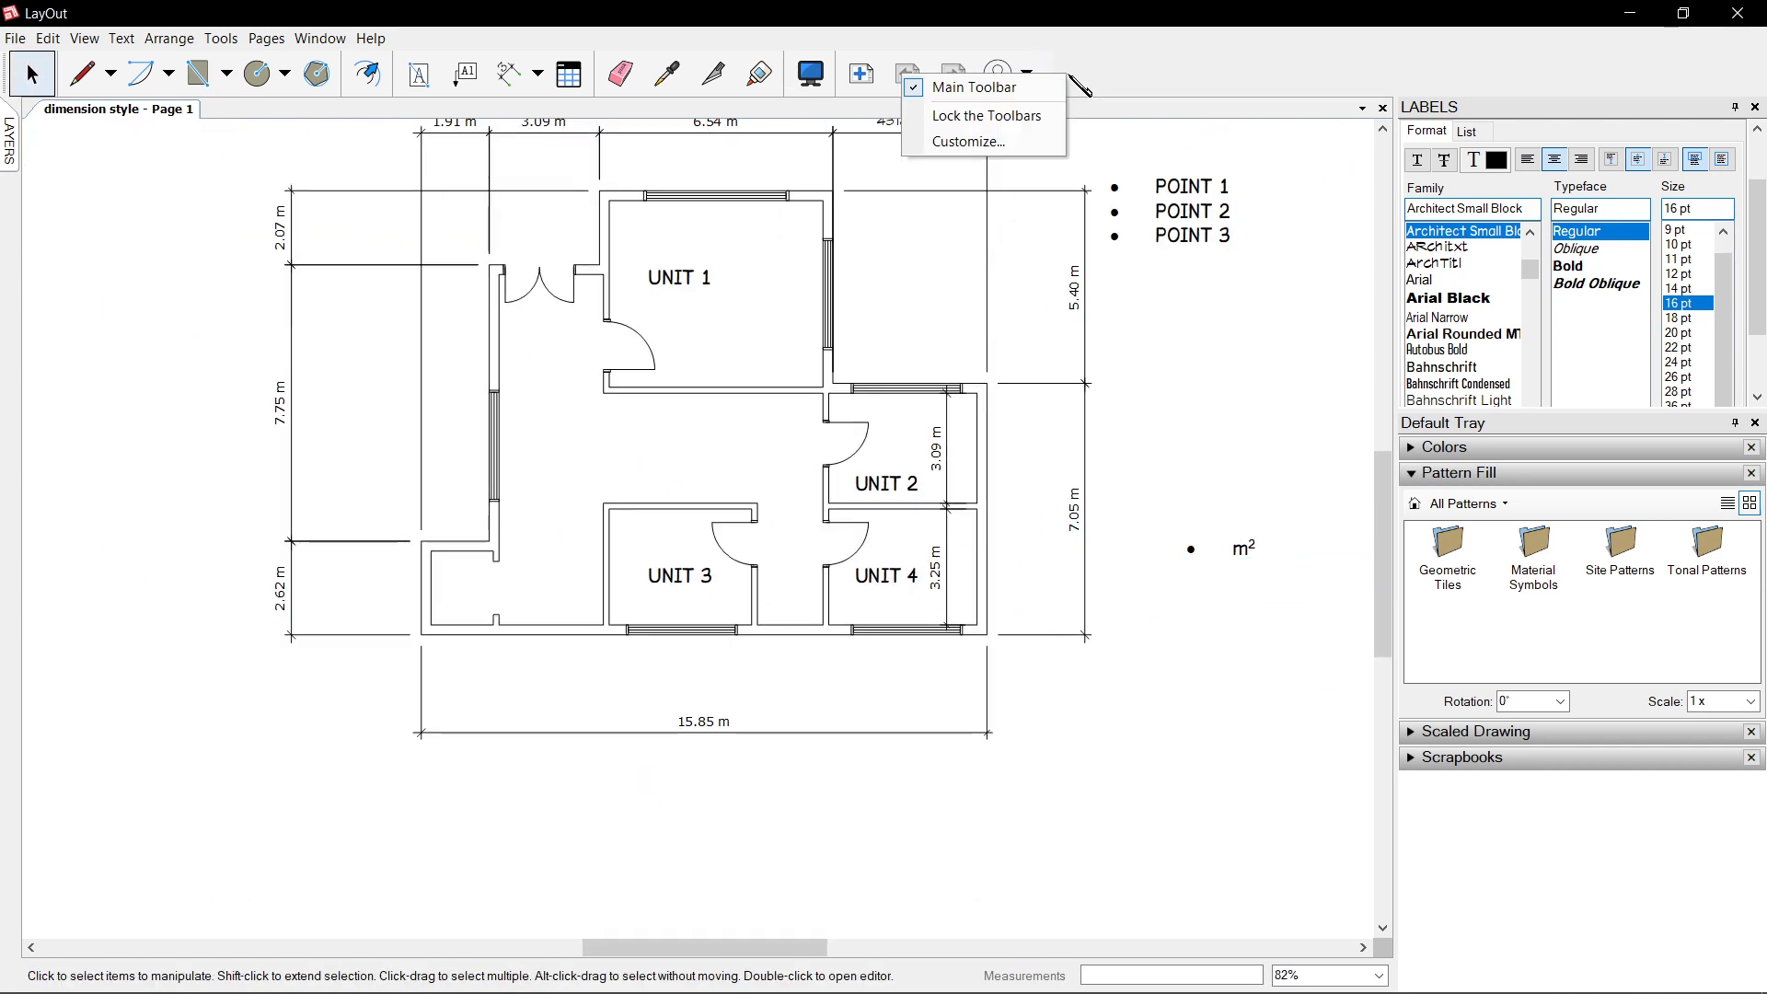
click(1023, 135)
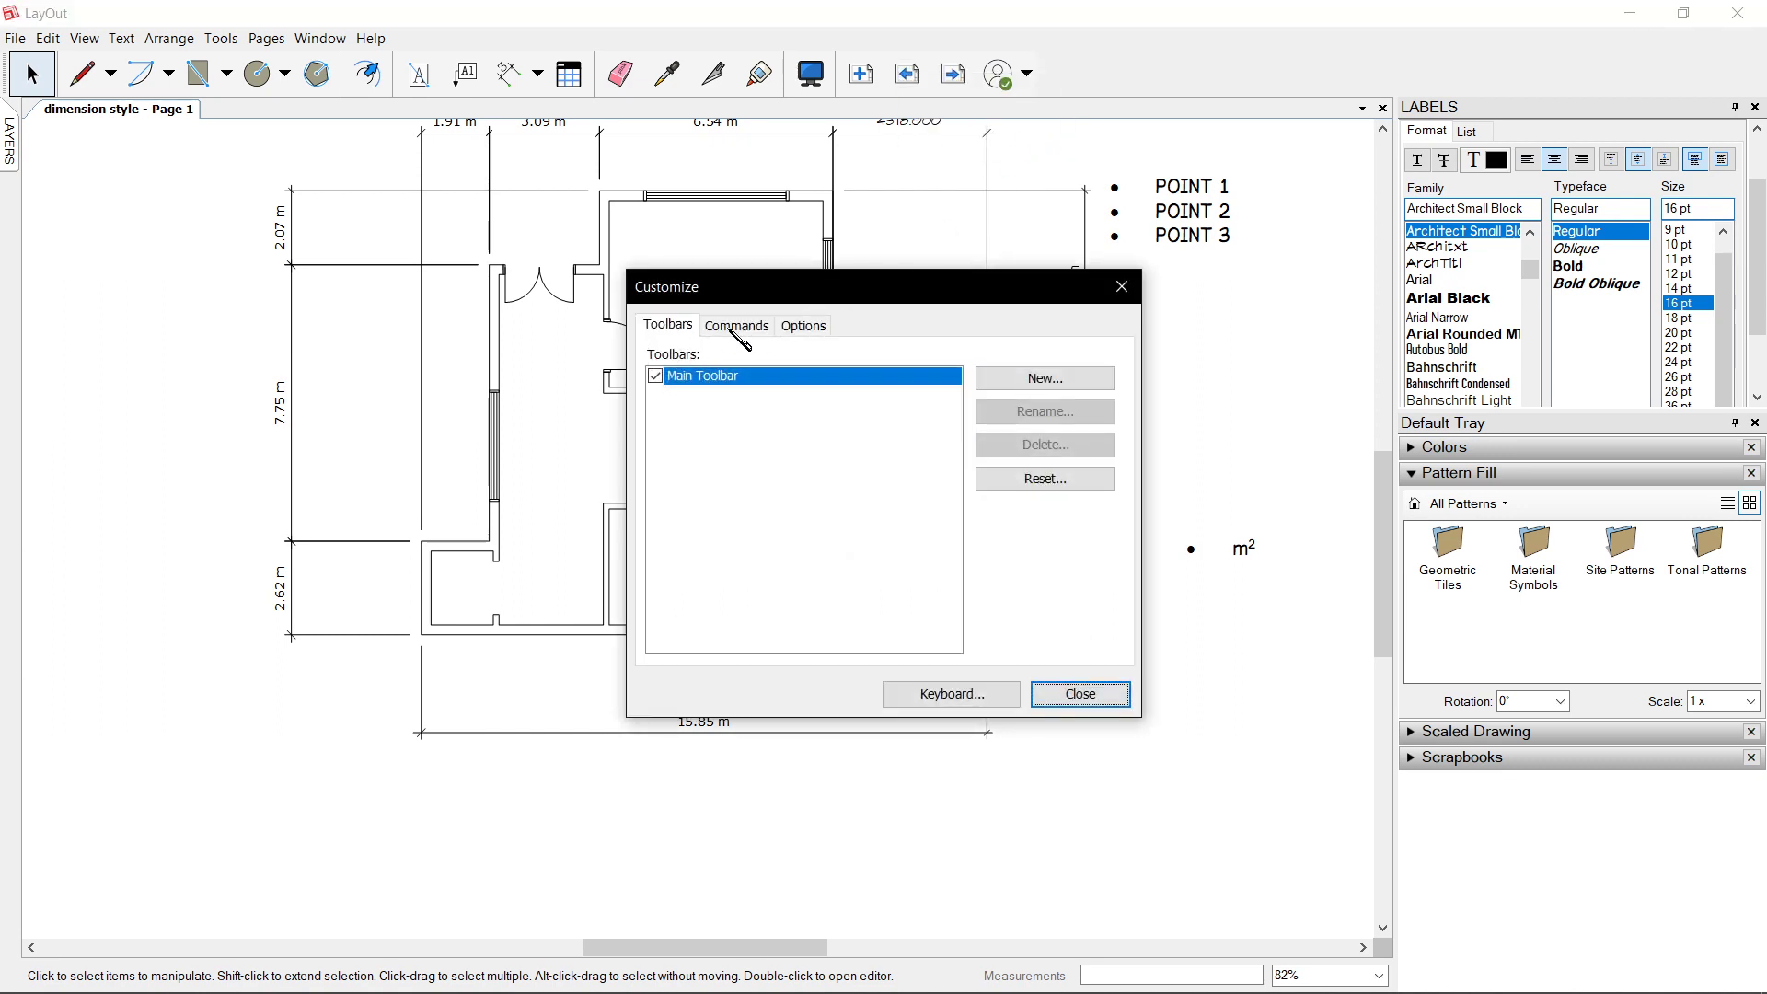
click(802, 326)
click(738, 325)
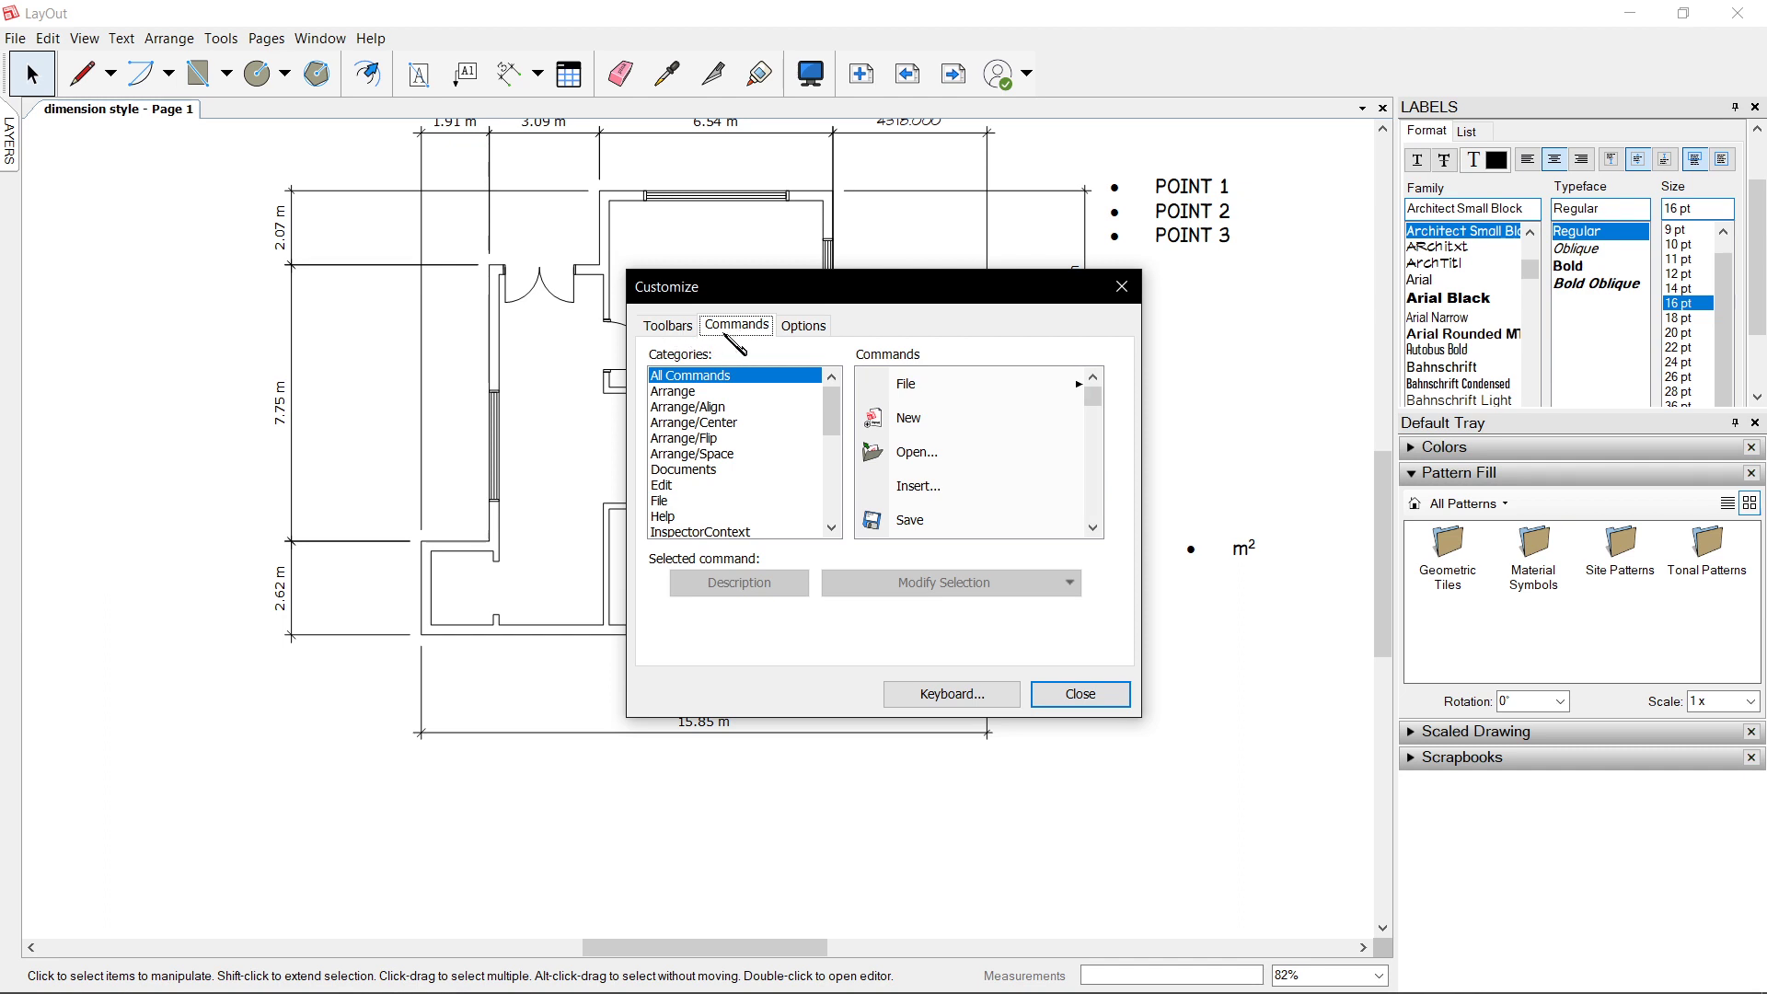
click(698, 471)
scroll(692, 477, down, 2)
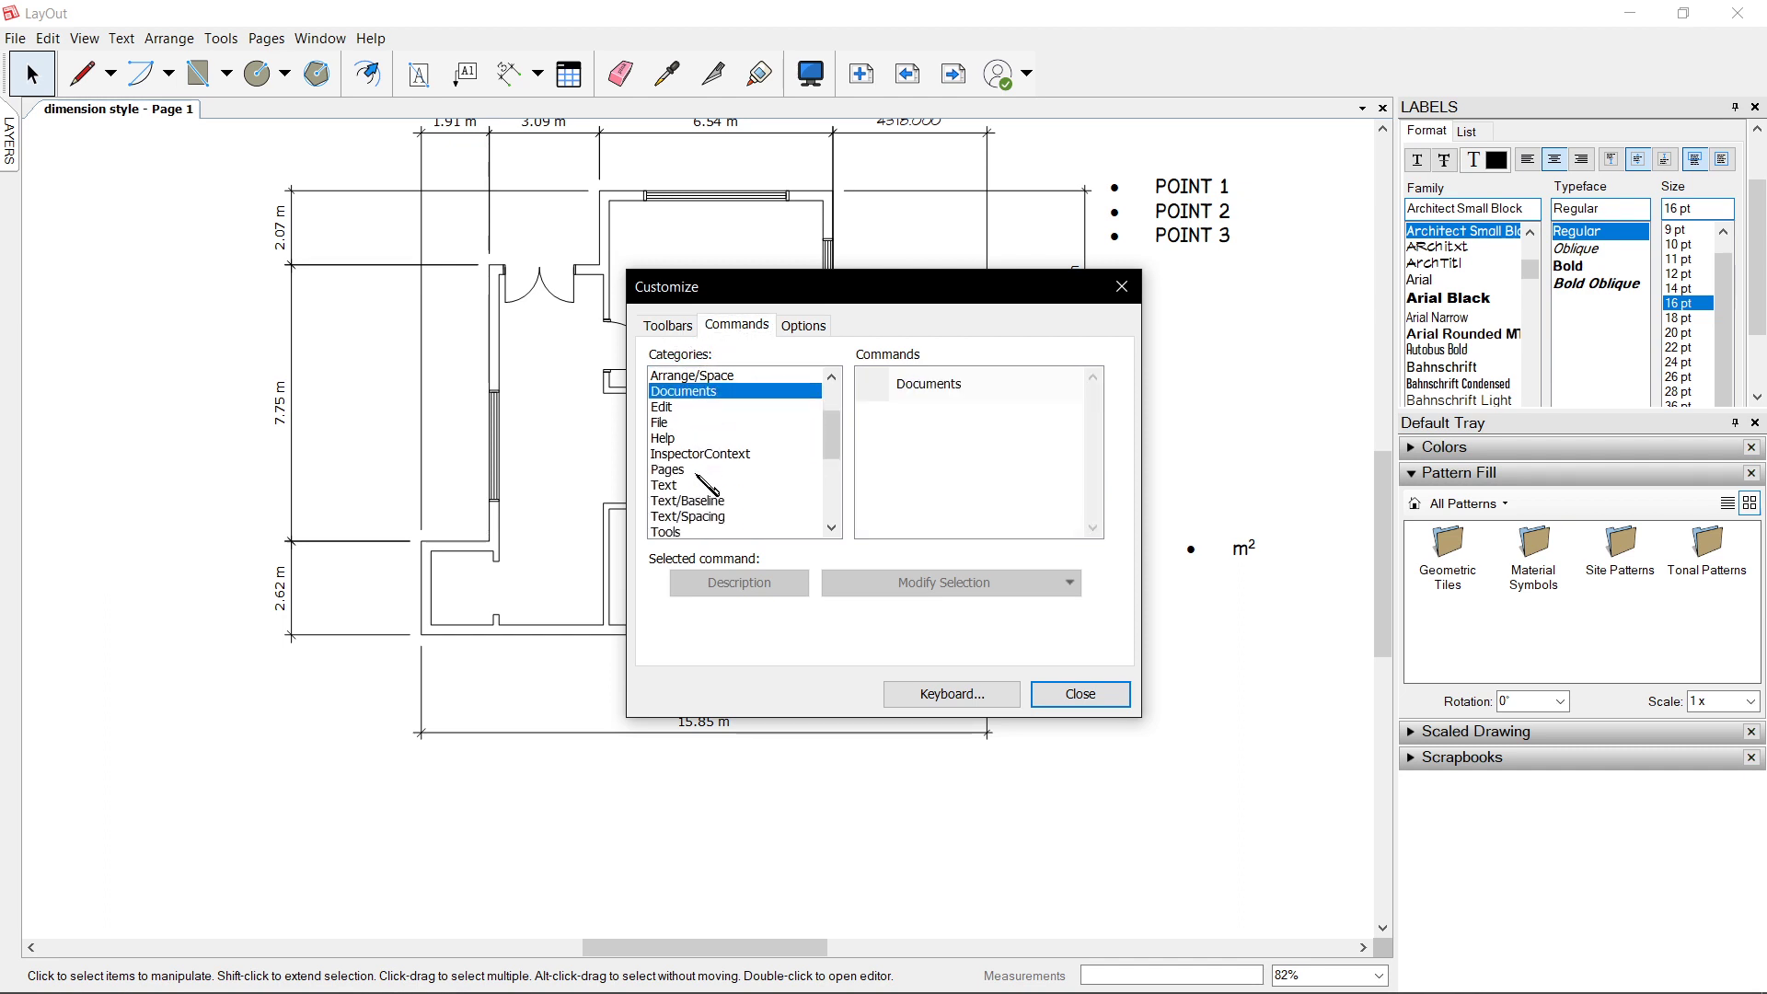
click(691, 485)
scroll(701, 497, down, 2)
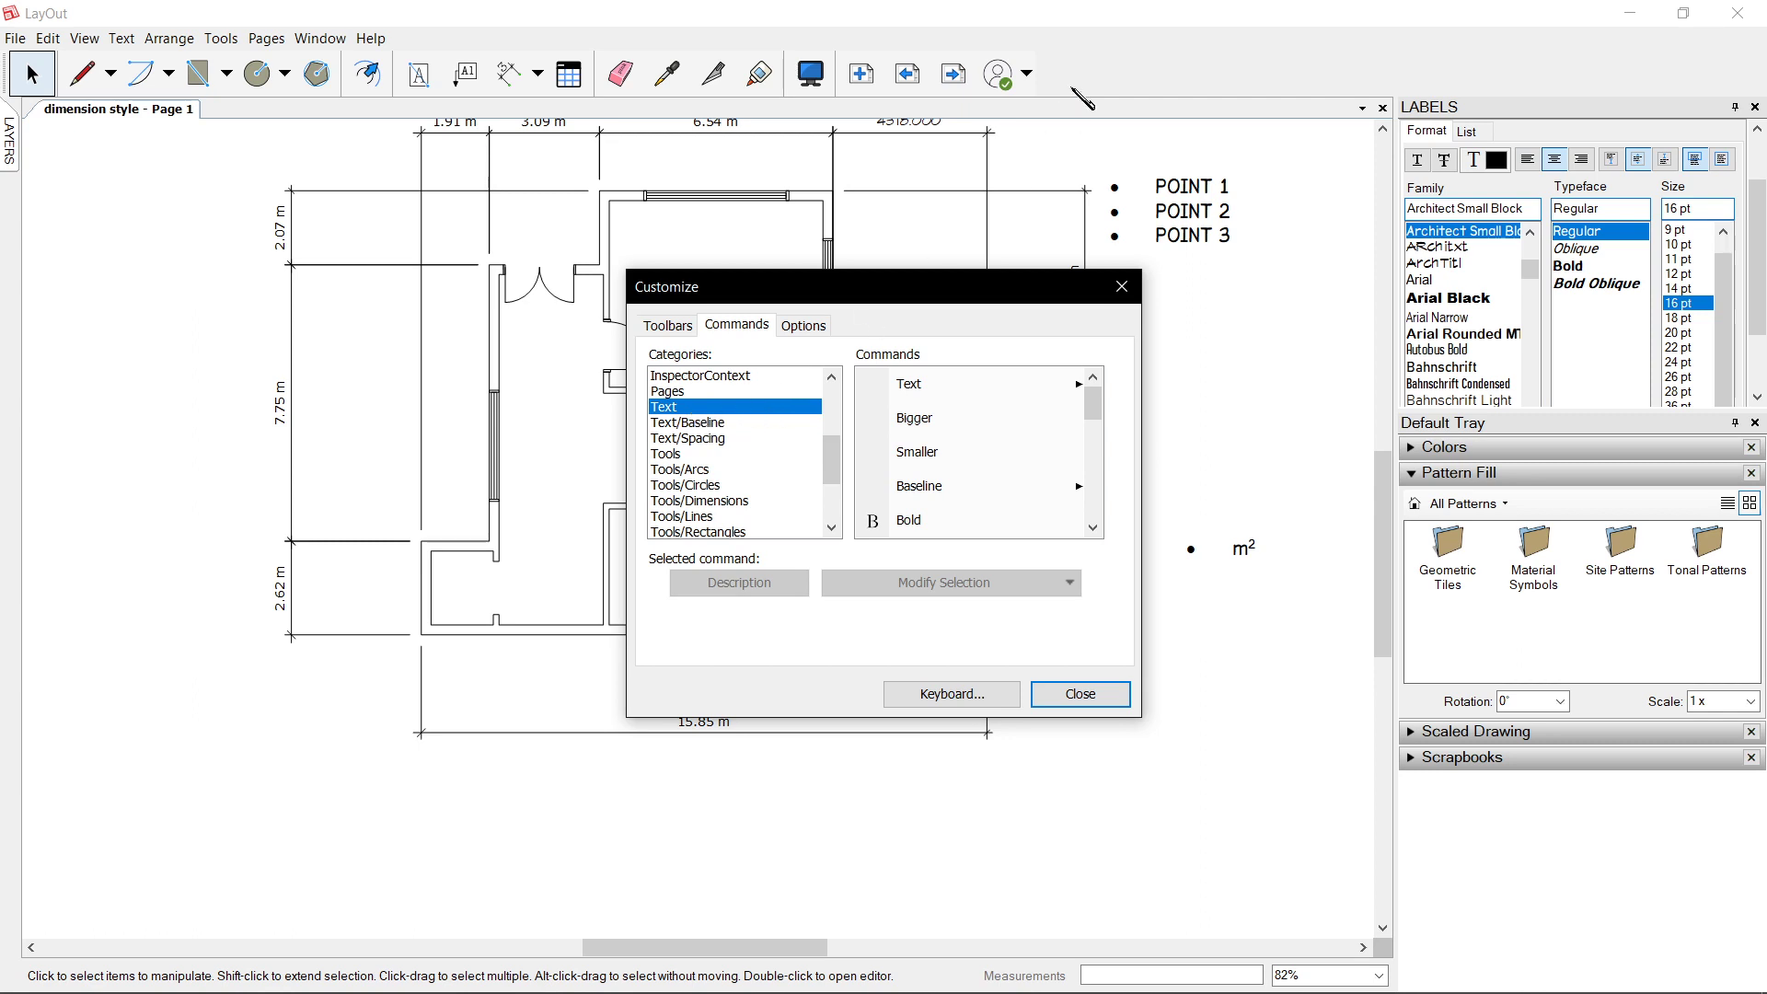
- Add the Smaller and Bigger text commands to the end of the Main Toolbar
scroll(957, 423, down, 3)
scroll(957, 470, up, 3)
click(931, 453)
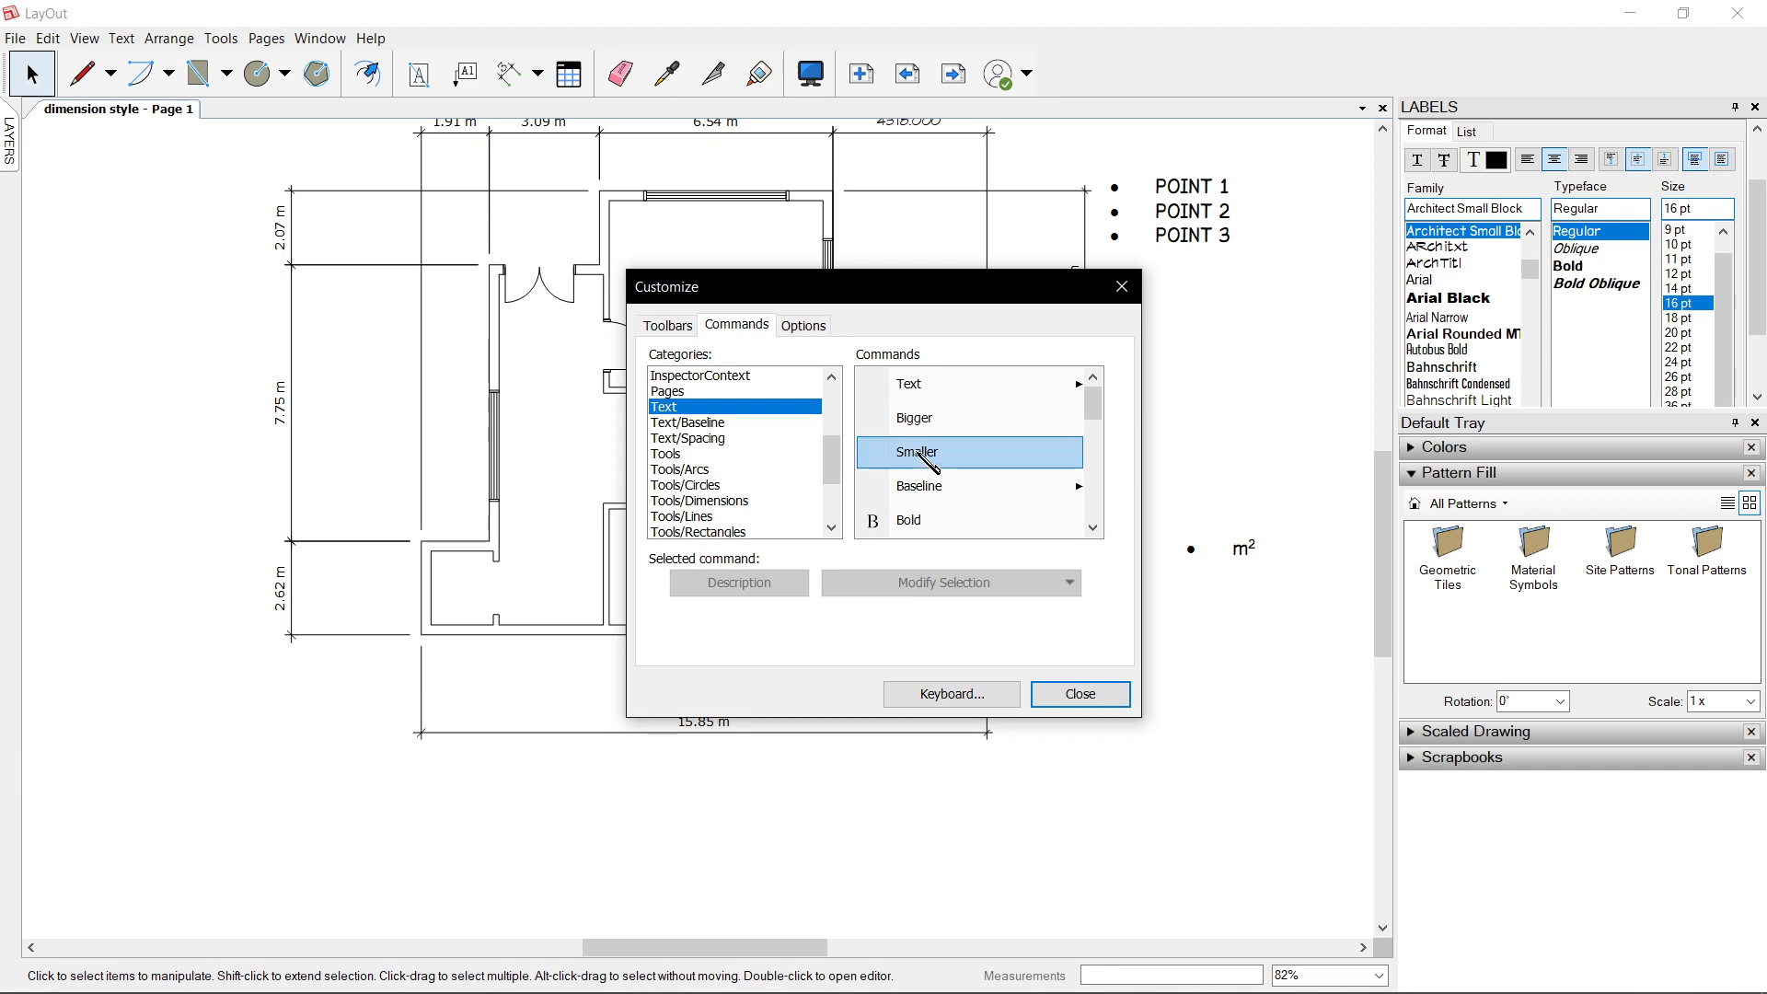
click(1027, 74)
drag(1027, 74, 1042, 76)
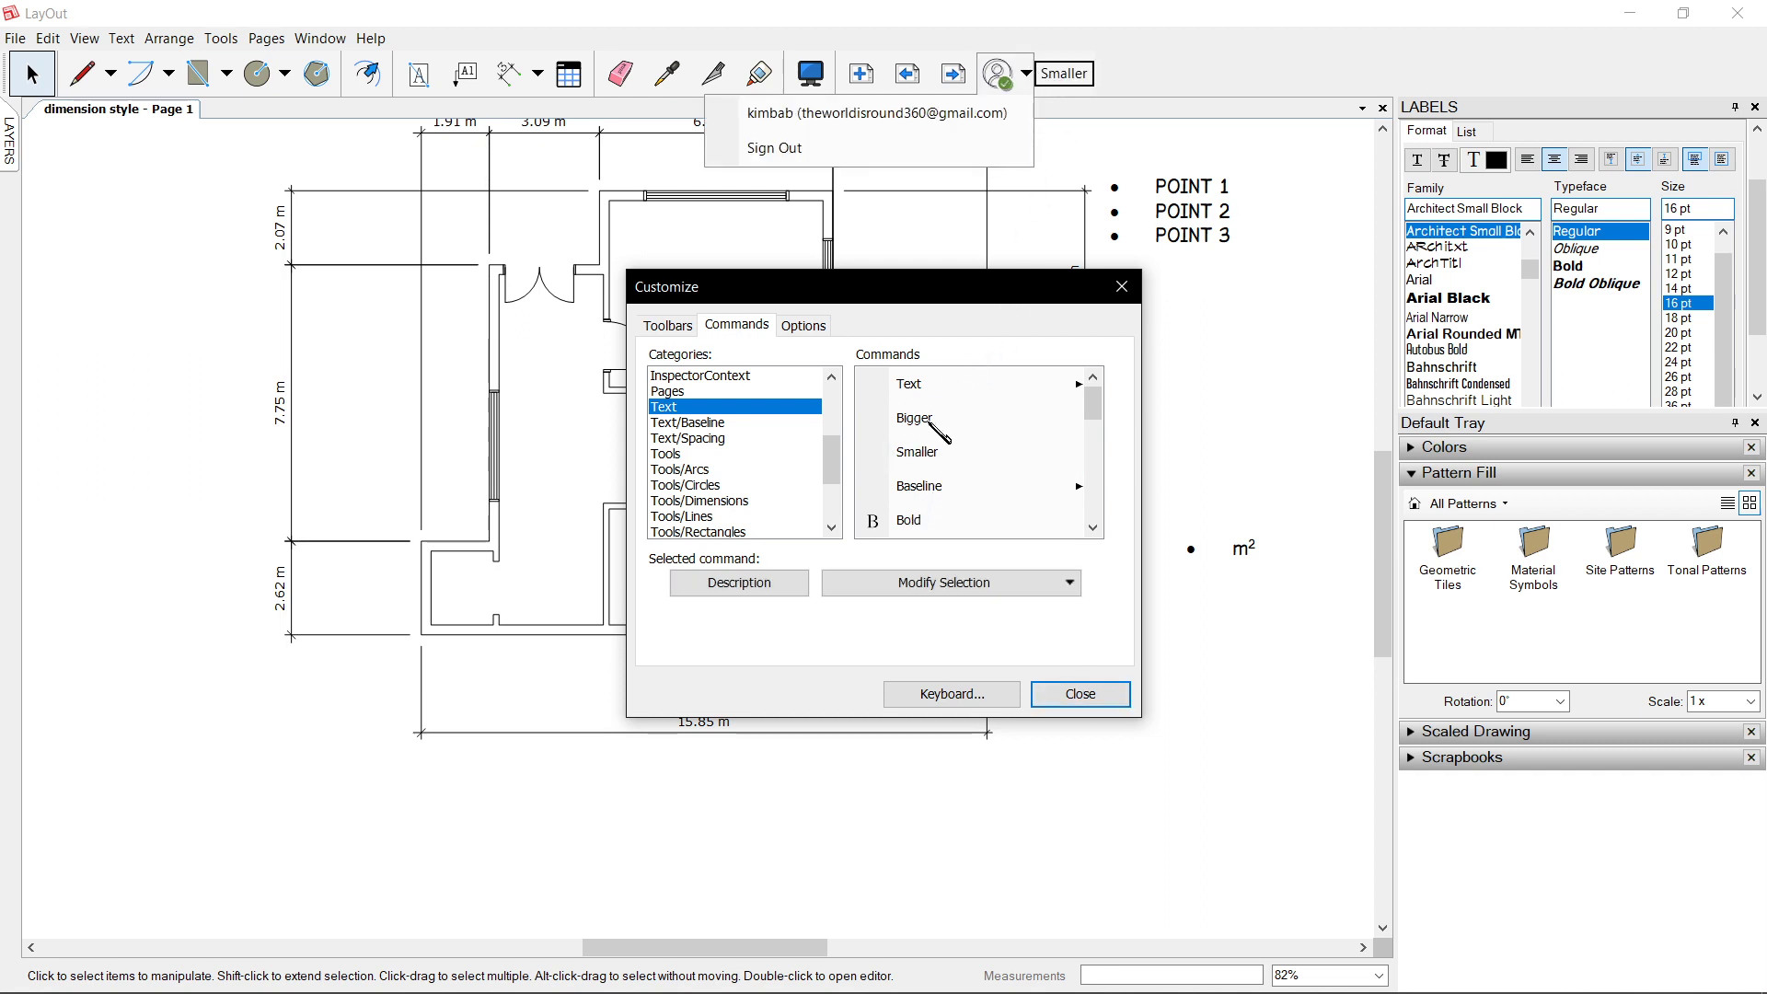
drag(939, 425, 1118, 75)
- Add the Left, Center and Right text alignment commands to the Main Toolbar after Bigger
scroll(988, 485, down, 1)
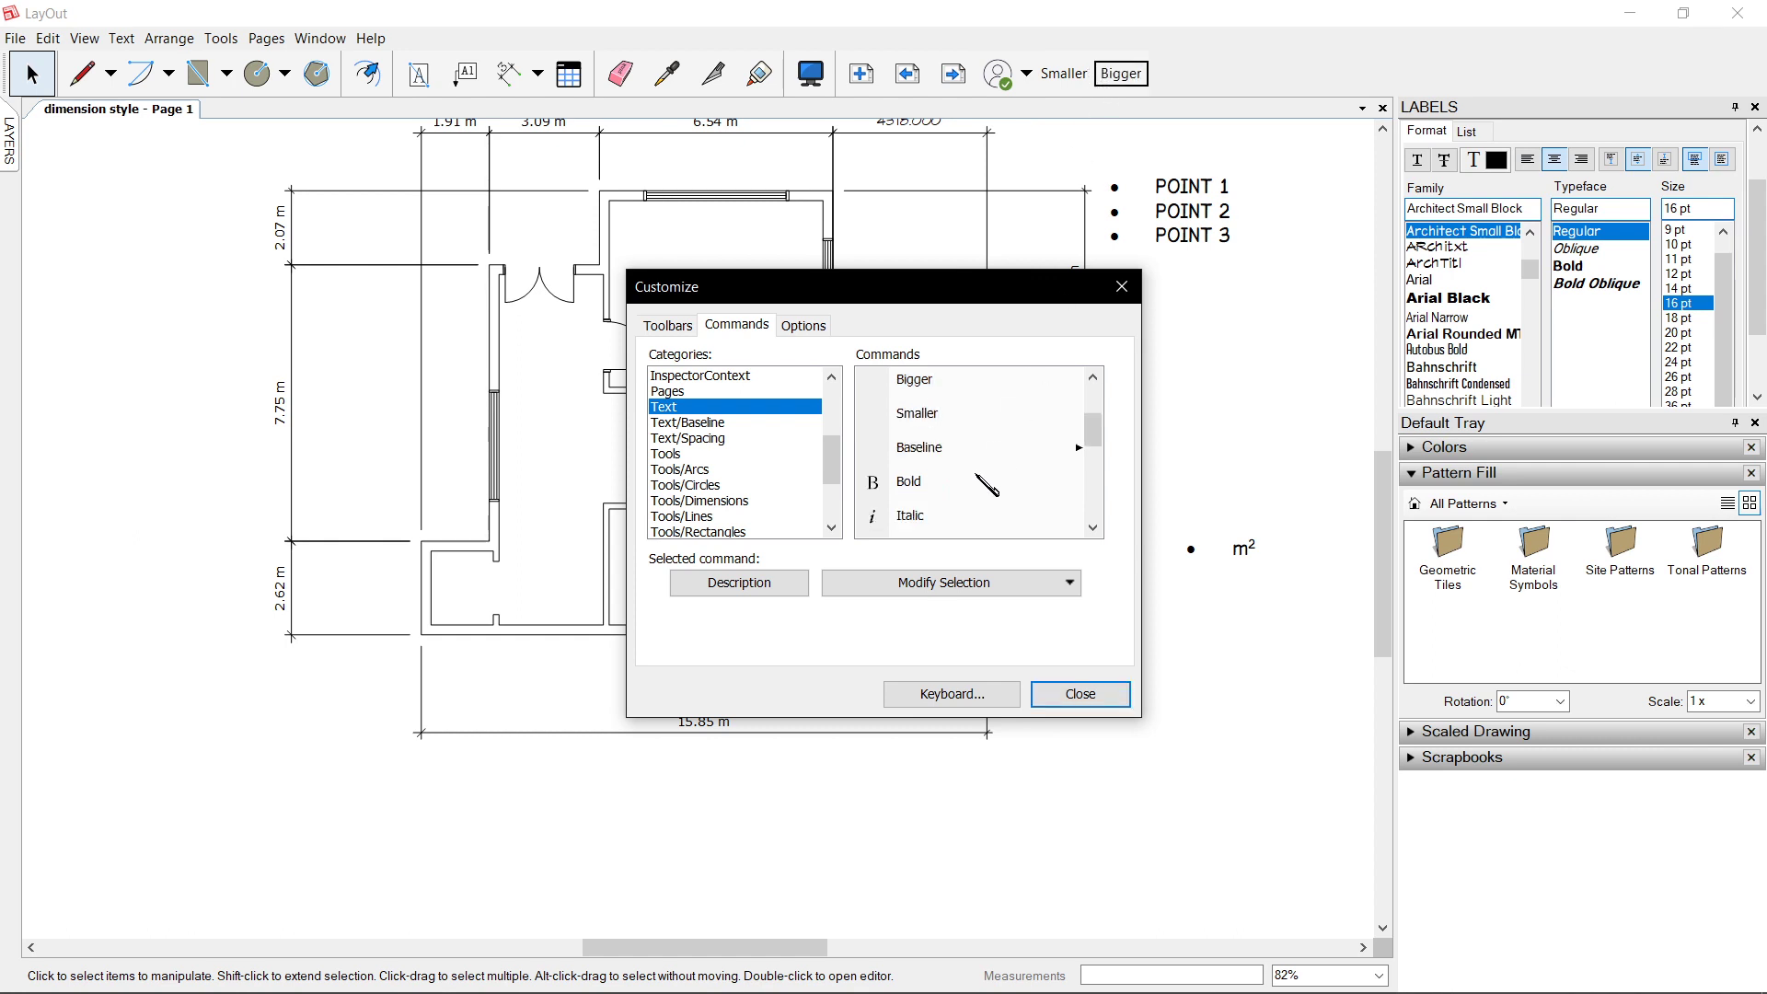
scroll(988, 485, down, 1)
scroll(941, 499, down, 3)
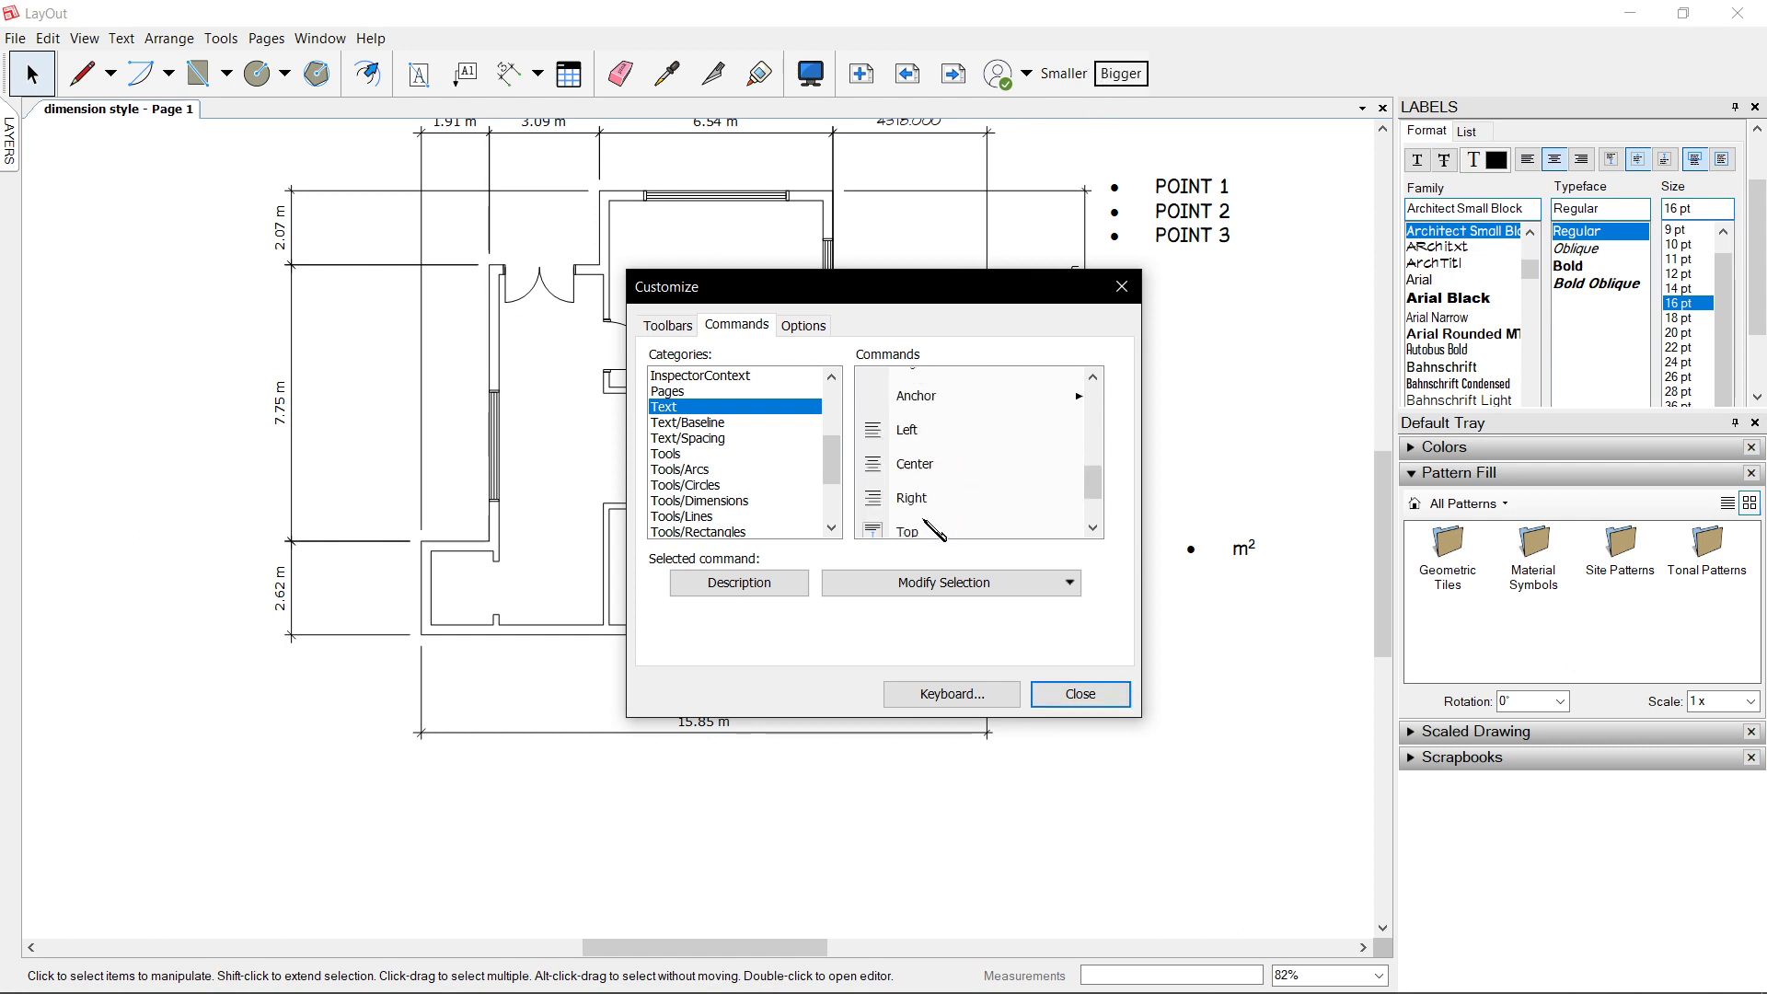
scroll(911, 446, up, 1)
drag(908, 420, 1162, 74)
drag(940, 453, 1215, 80)
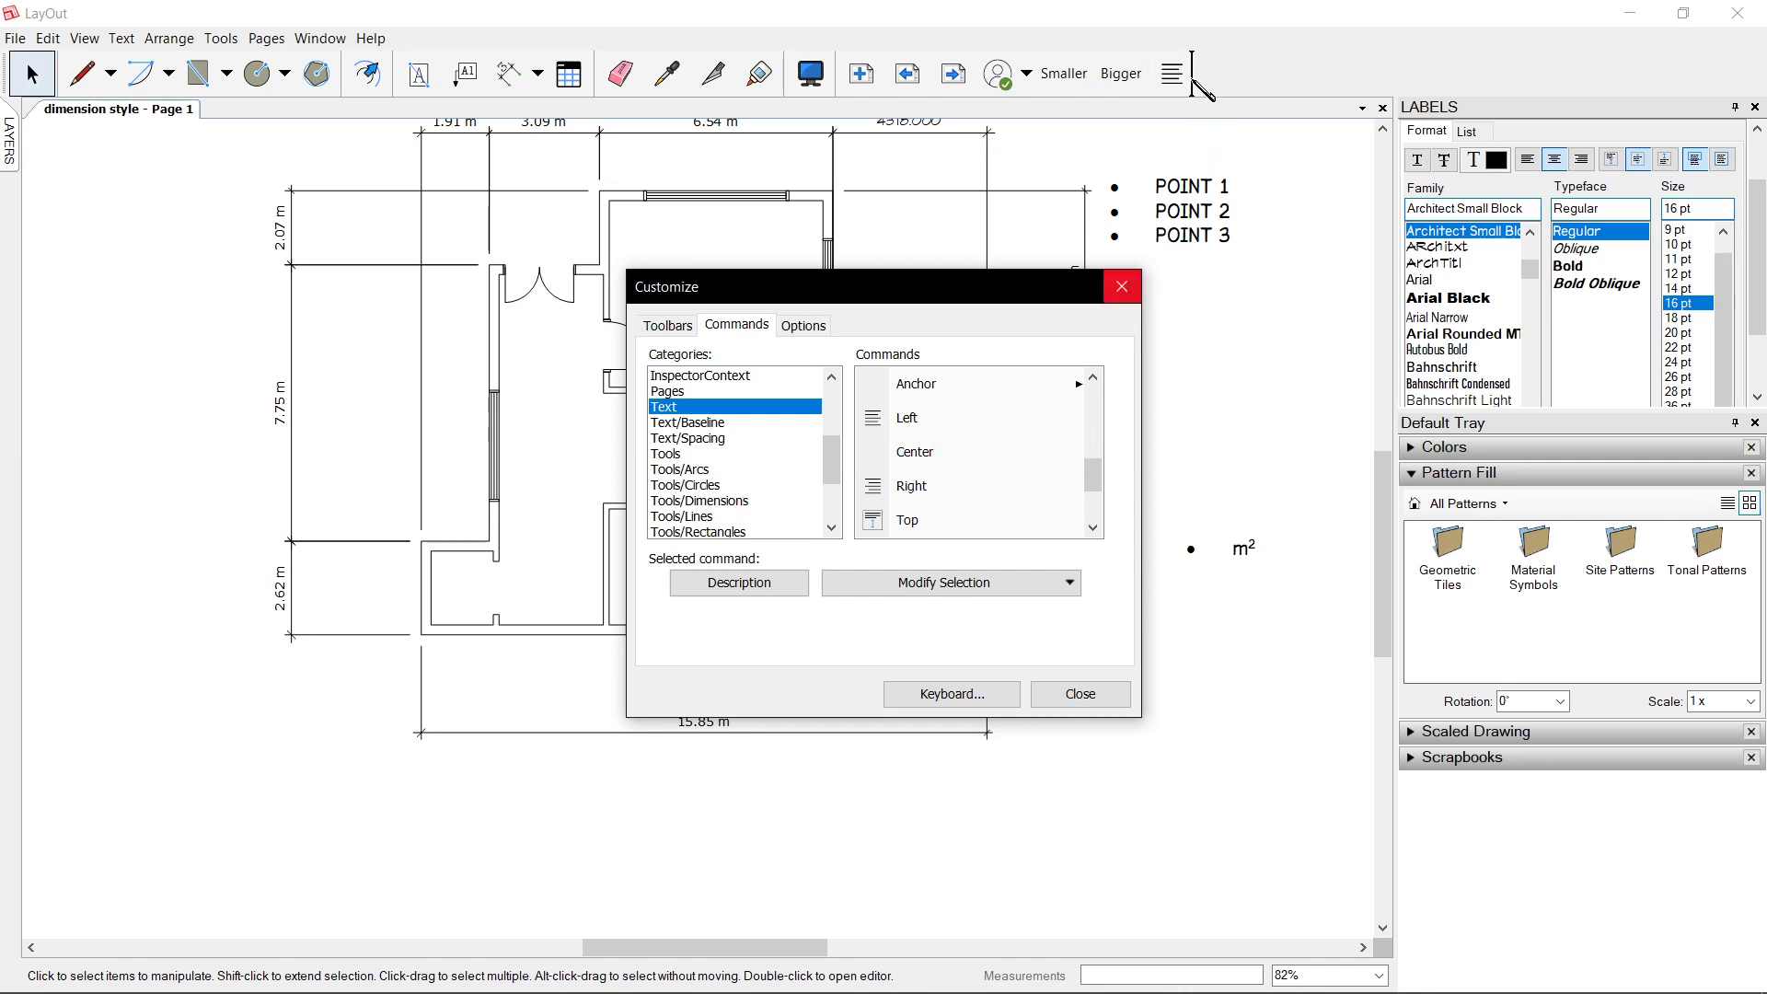
mouse_move(923, 486)
mouse_down()
mouse_move(1188, 140)
mouse_move(1250, 91)
mouse_up()
- Add the Superscript command from the Text/Baseline category to the Main Toolbar and finish customizing
click(716, 439)
click(719, 423)
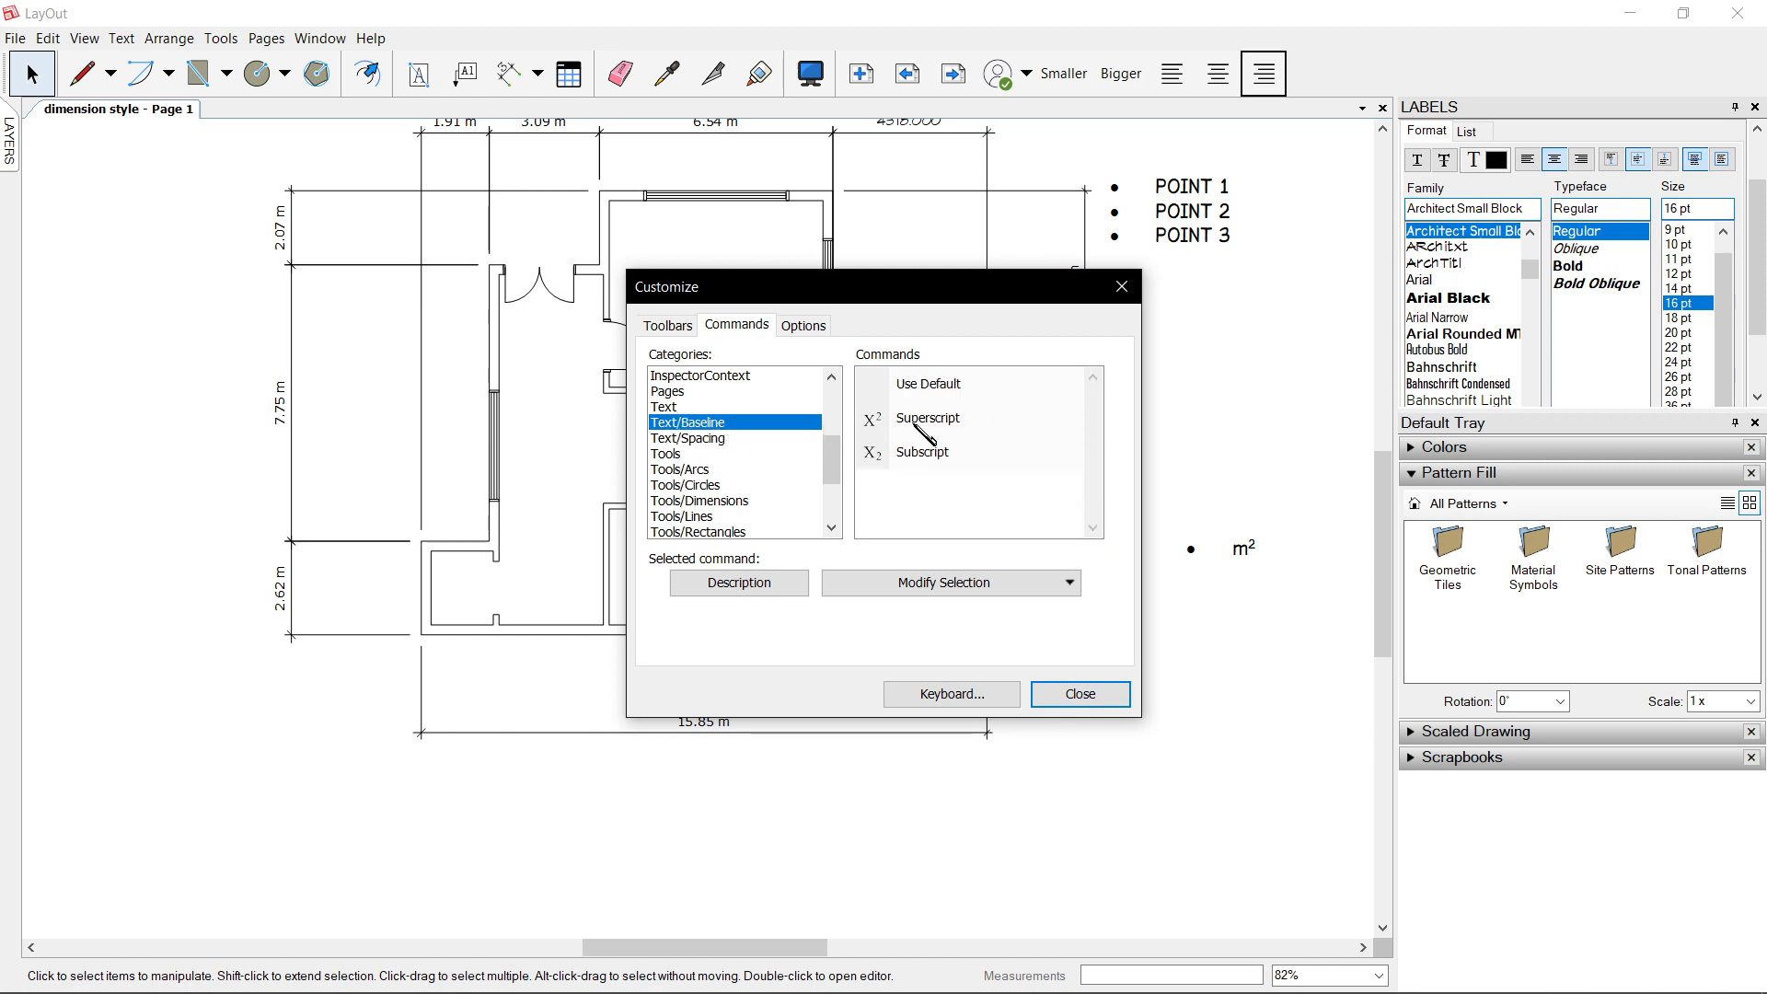
drag(924, 426, 1288, 75)
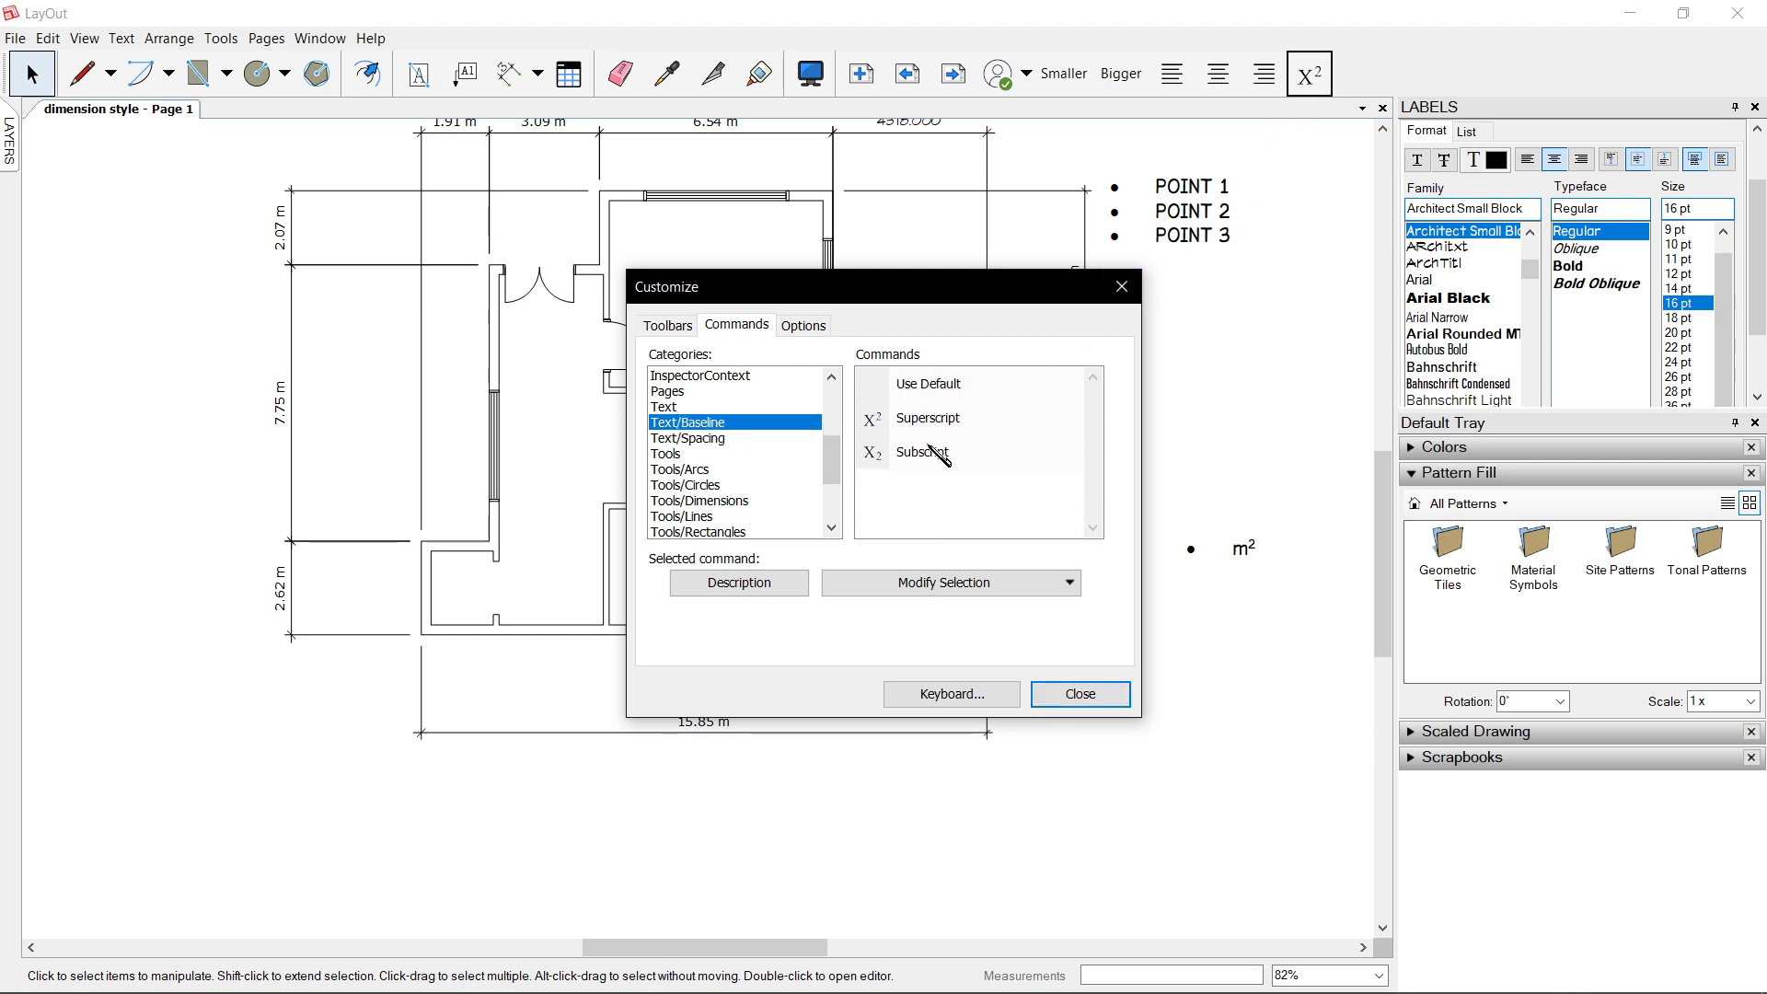
click(1068, 692)
- Append "m2" to the POINT 3 line of the bulleted list
scroll(1059, 428, up, 4)
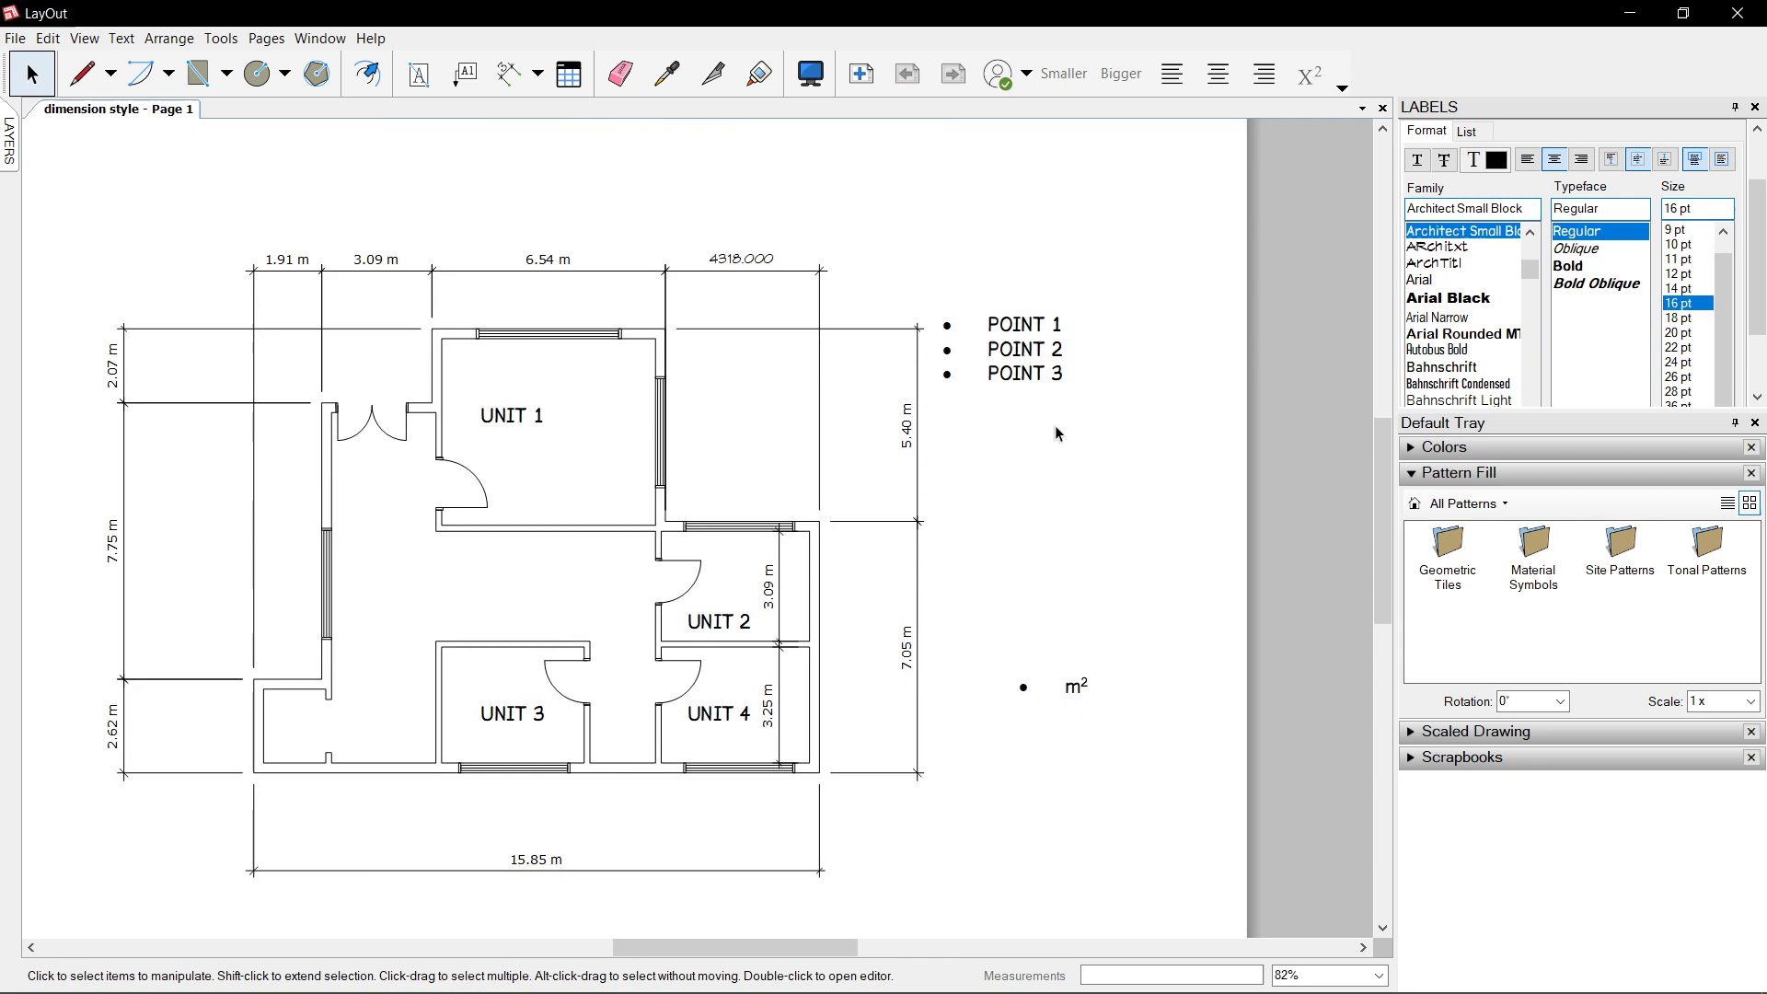
scroll(1058, 461, down, 4)
scroll(935, 651, up, 5)
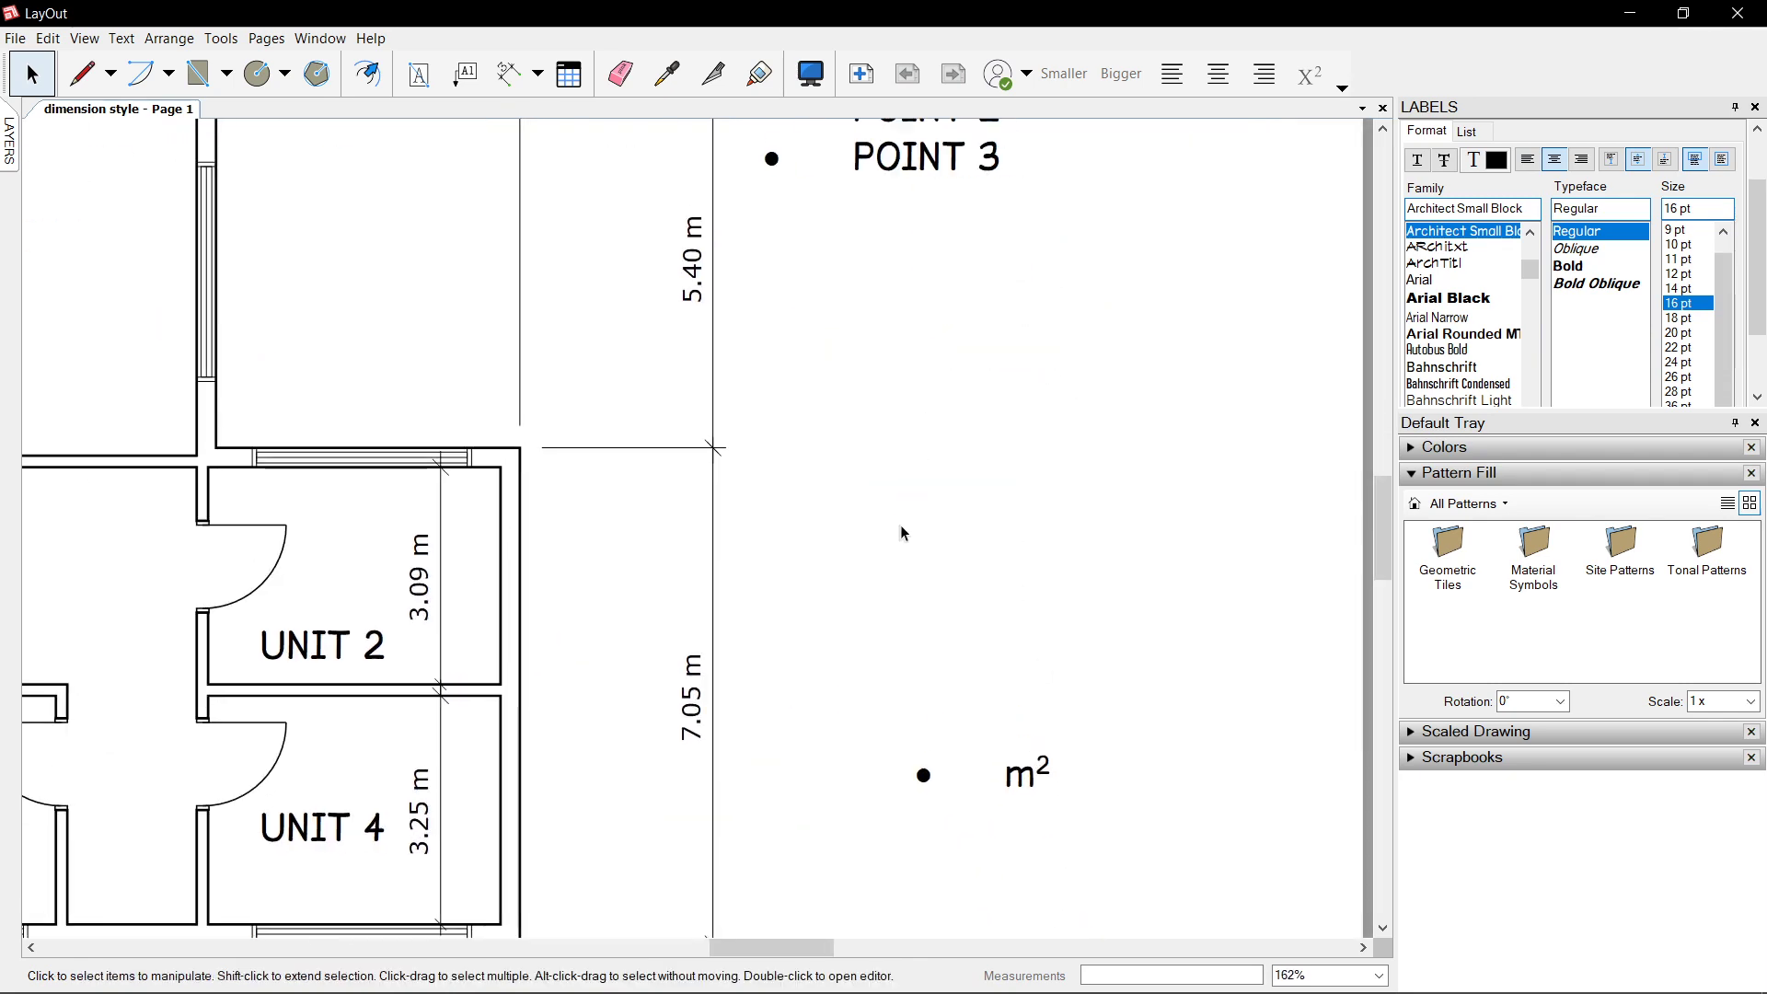
scroll(1025, 373, up, 1)
middle_drag(1025, 375, 1006, 670)
double_click(997, 345)
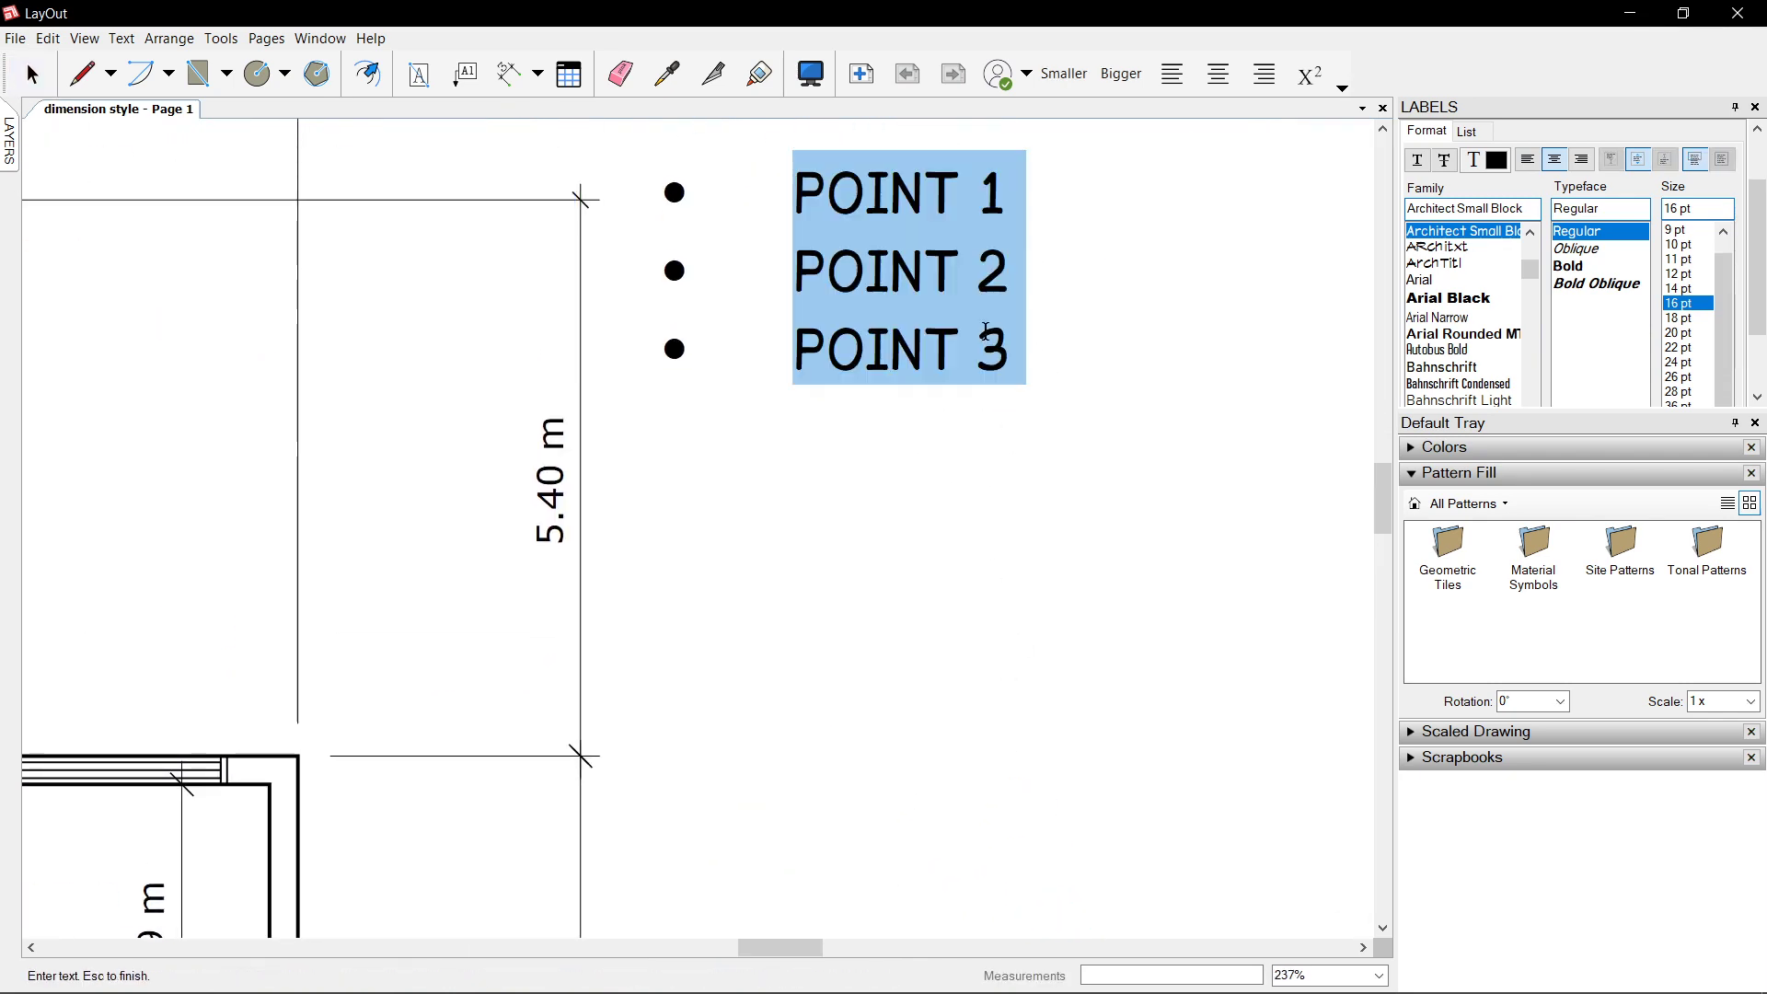
click(983, 354)
click(1007, 348)
text(m2)
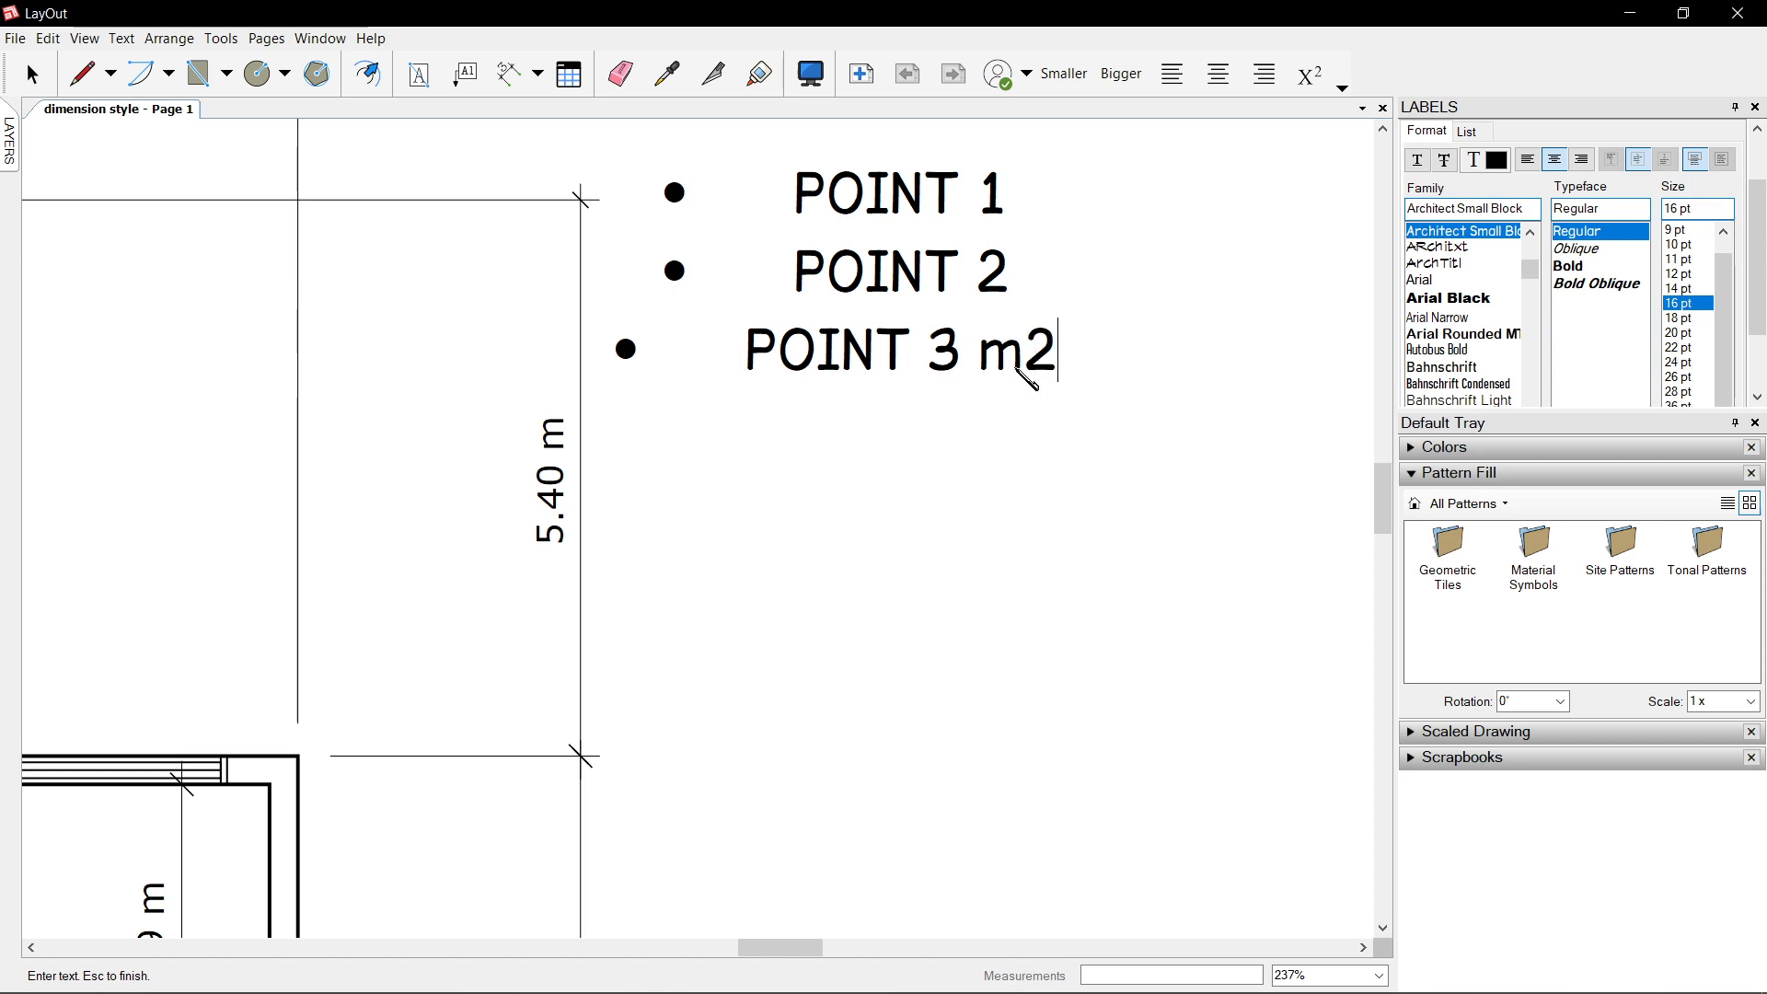
- Format the 2 after POINT 3 m as superscript and finish editing the list
drag(1035, 343, 1051, 343)
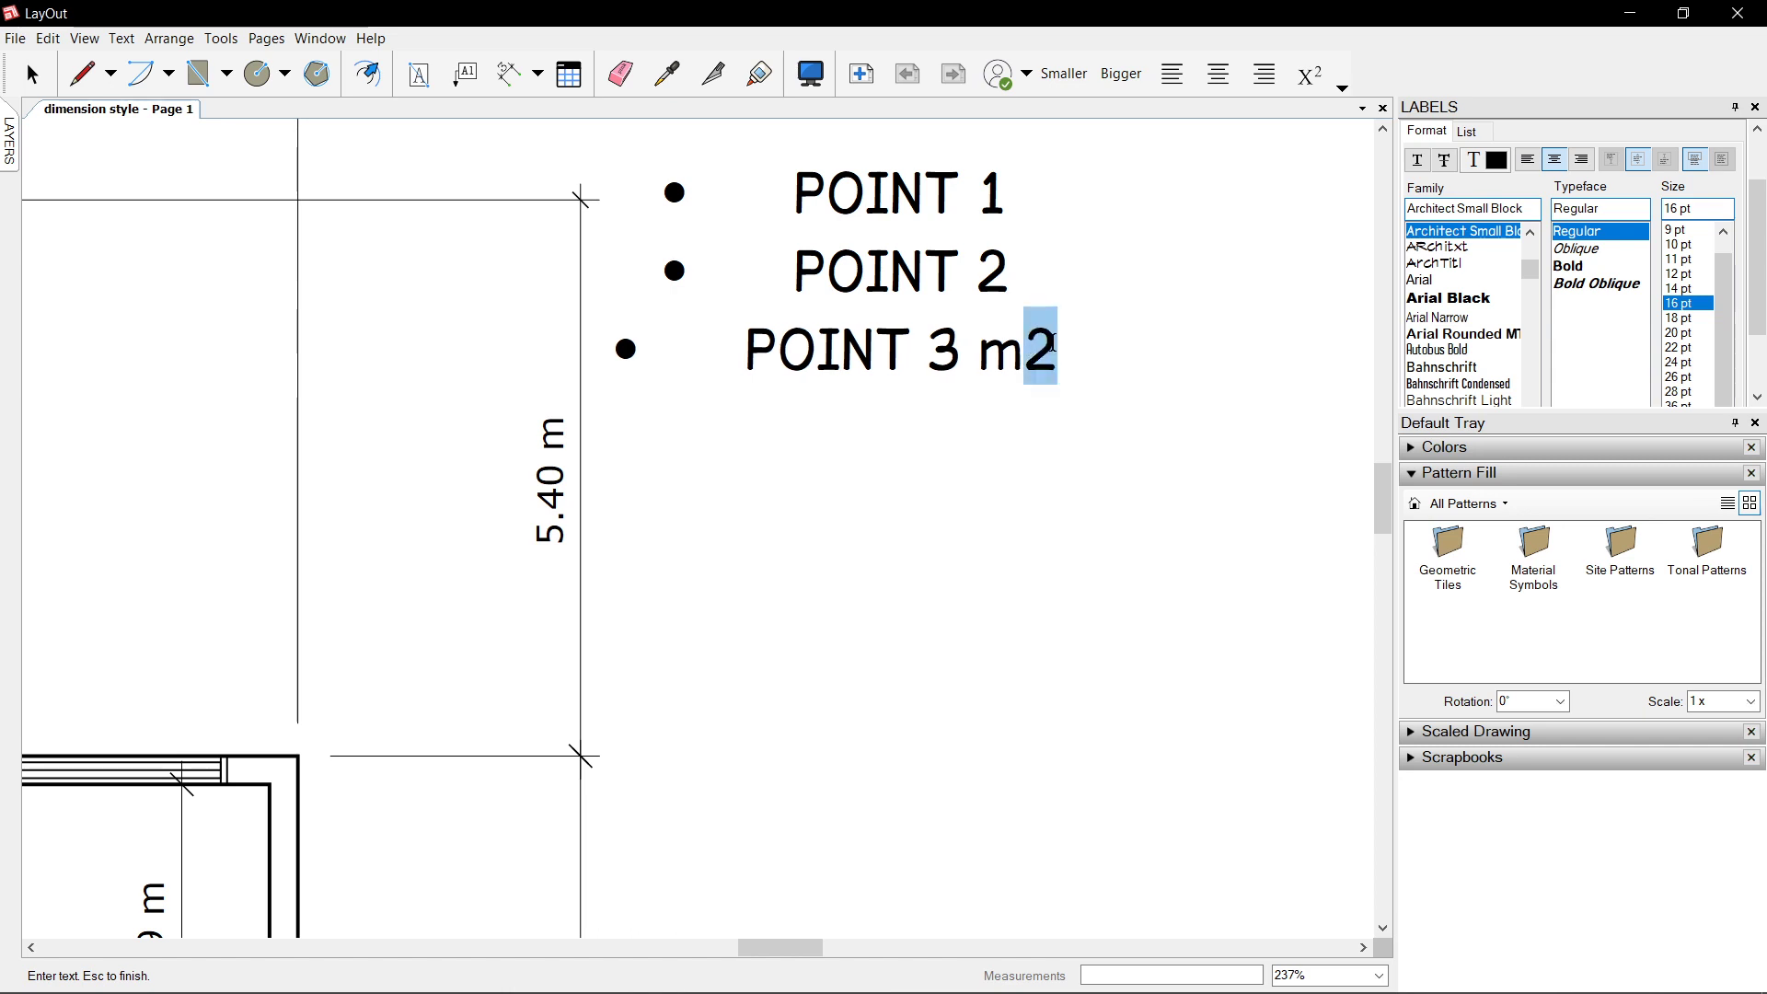
click(1310, 74)
click(1114, 322)
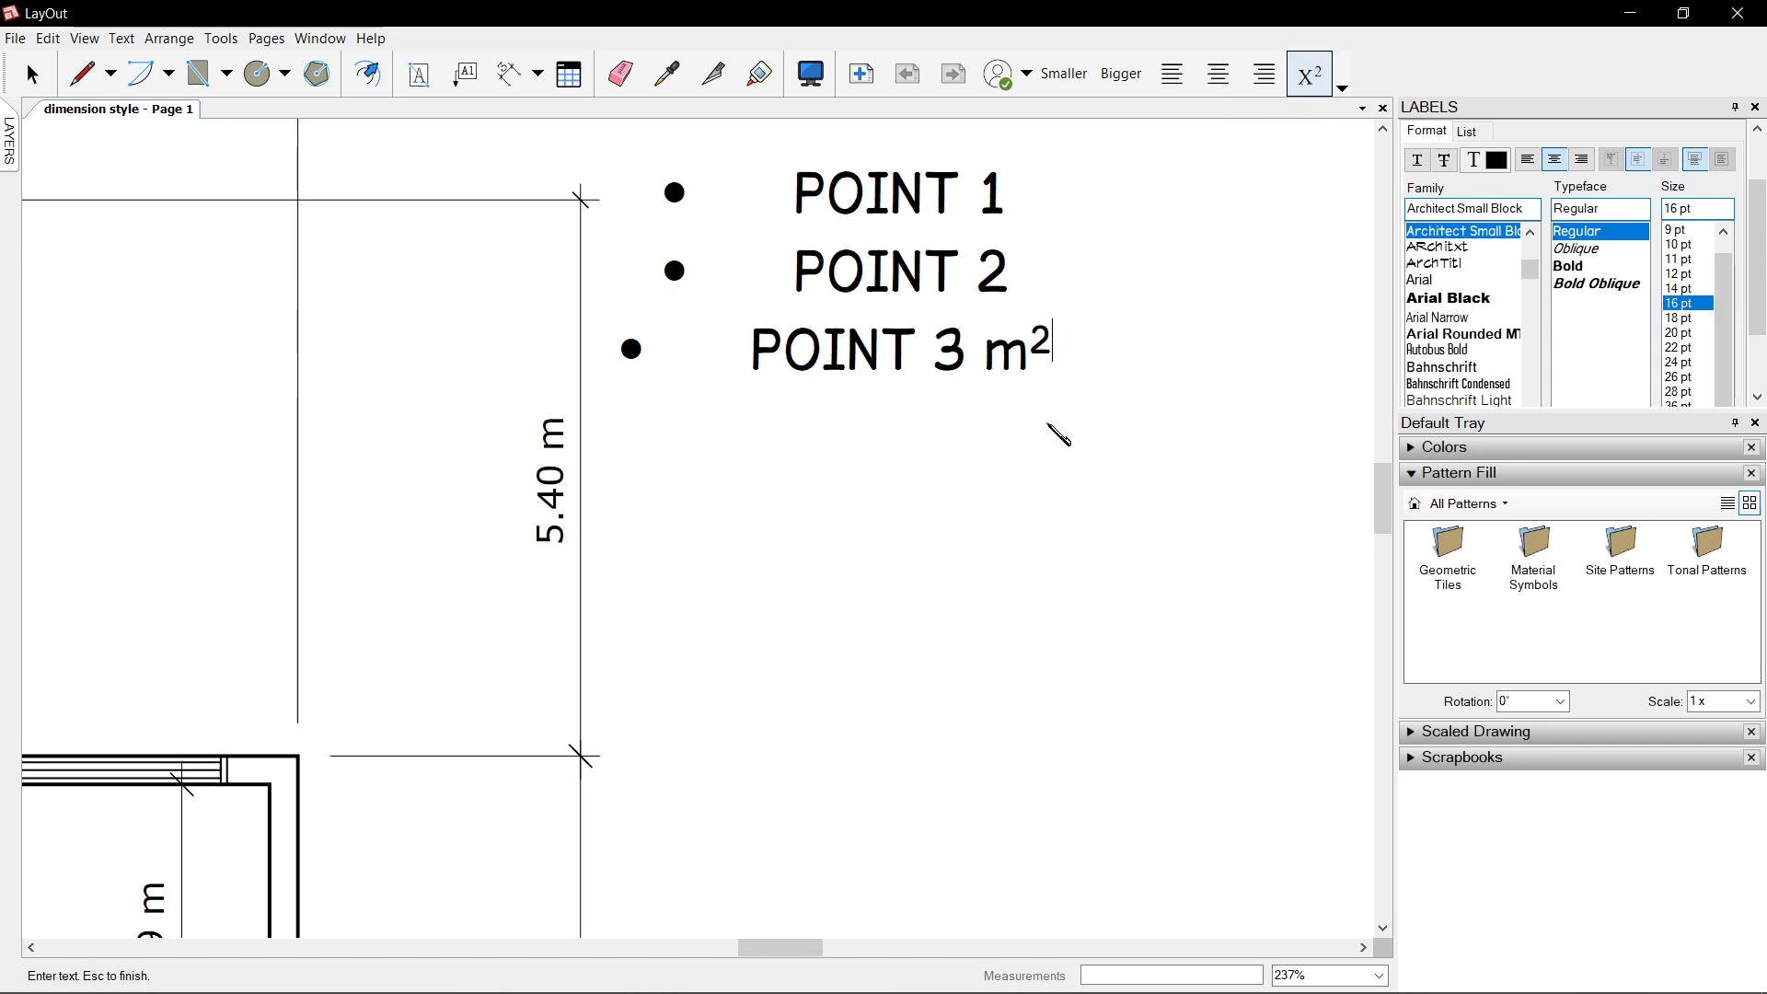
click(925, 556)
- Left-align the bulleted POINT list and move it clear of the 5.40 m dimension line
scroll(925, 556, down, 2)
scroll(930, 477, up, 1)
click(904, 368)
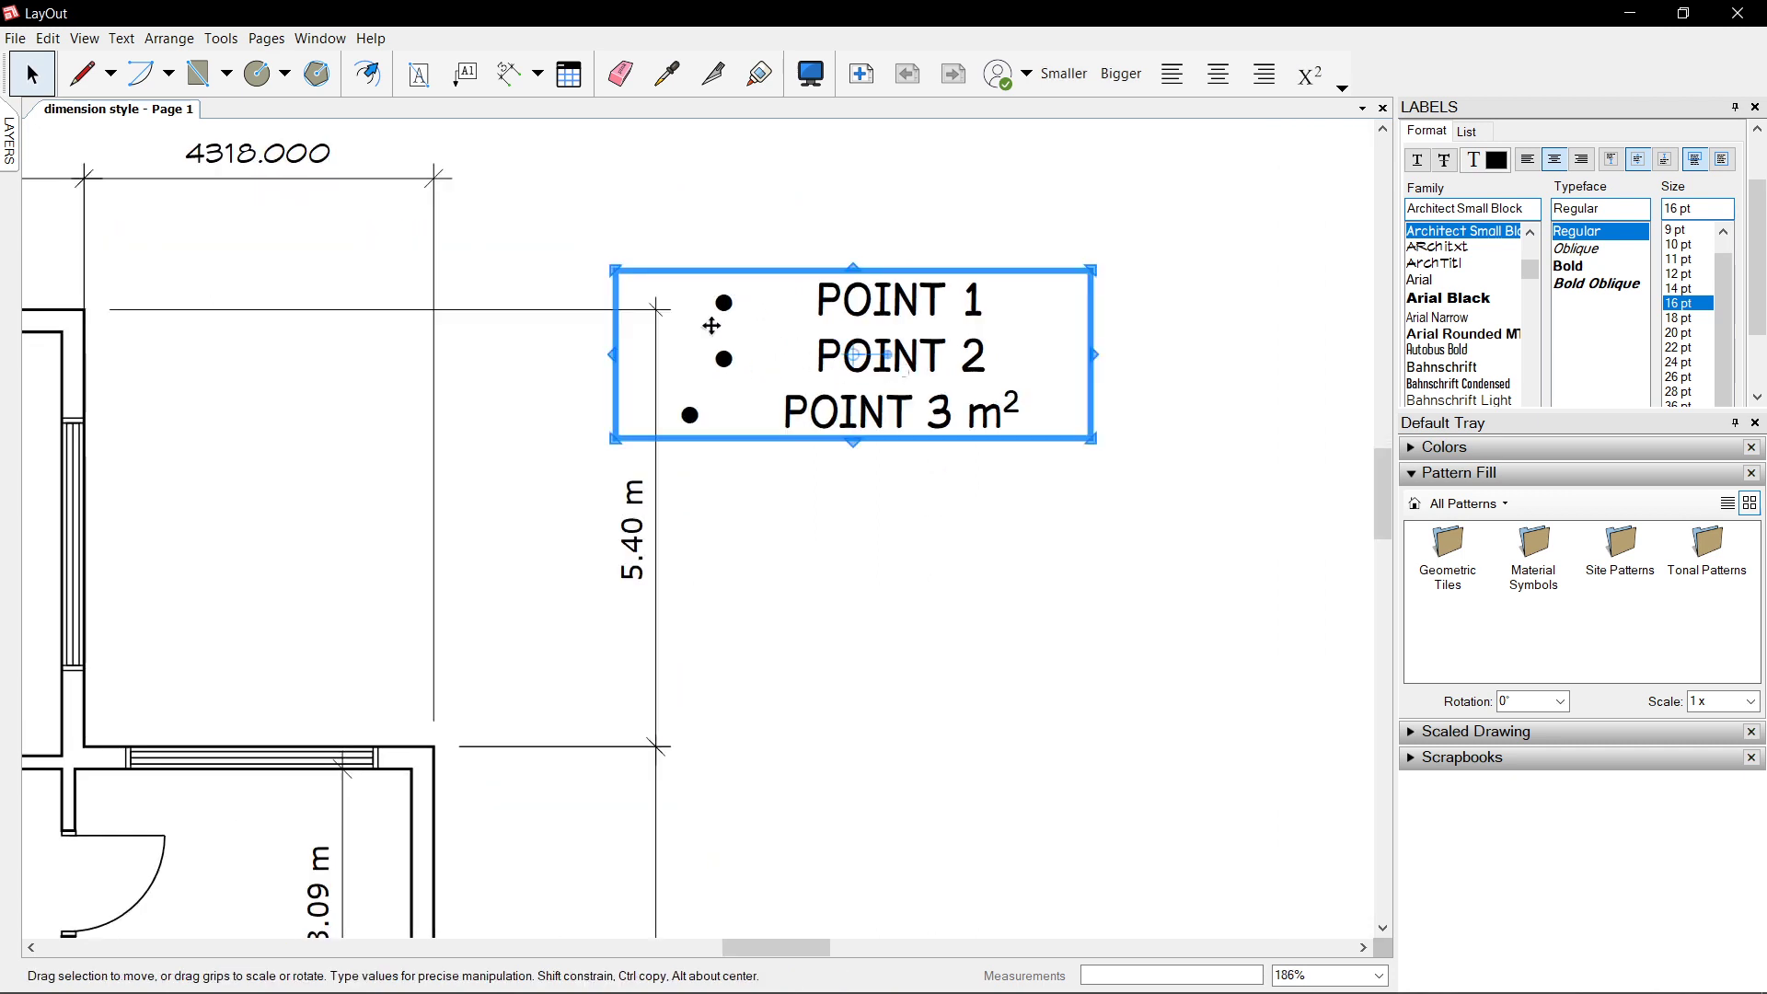
click(1172, 73)
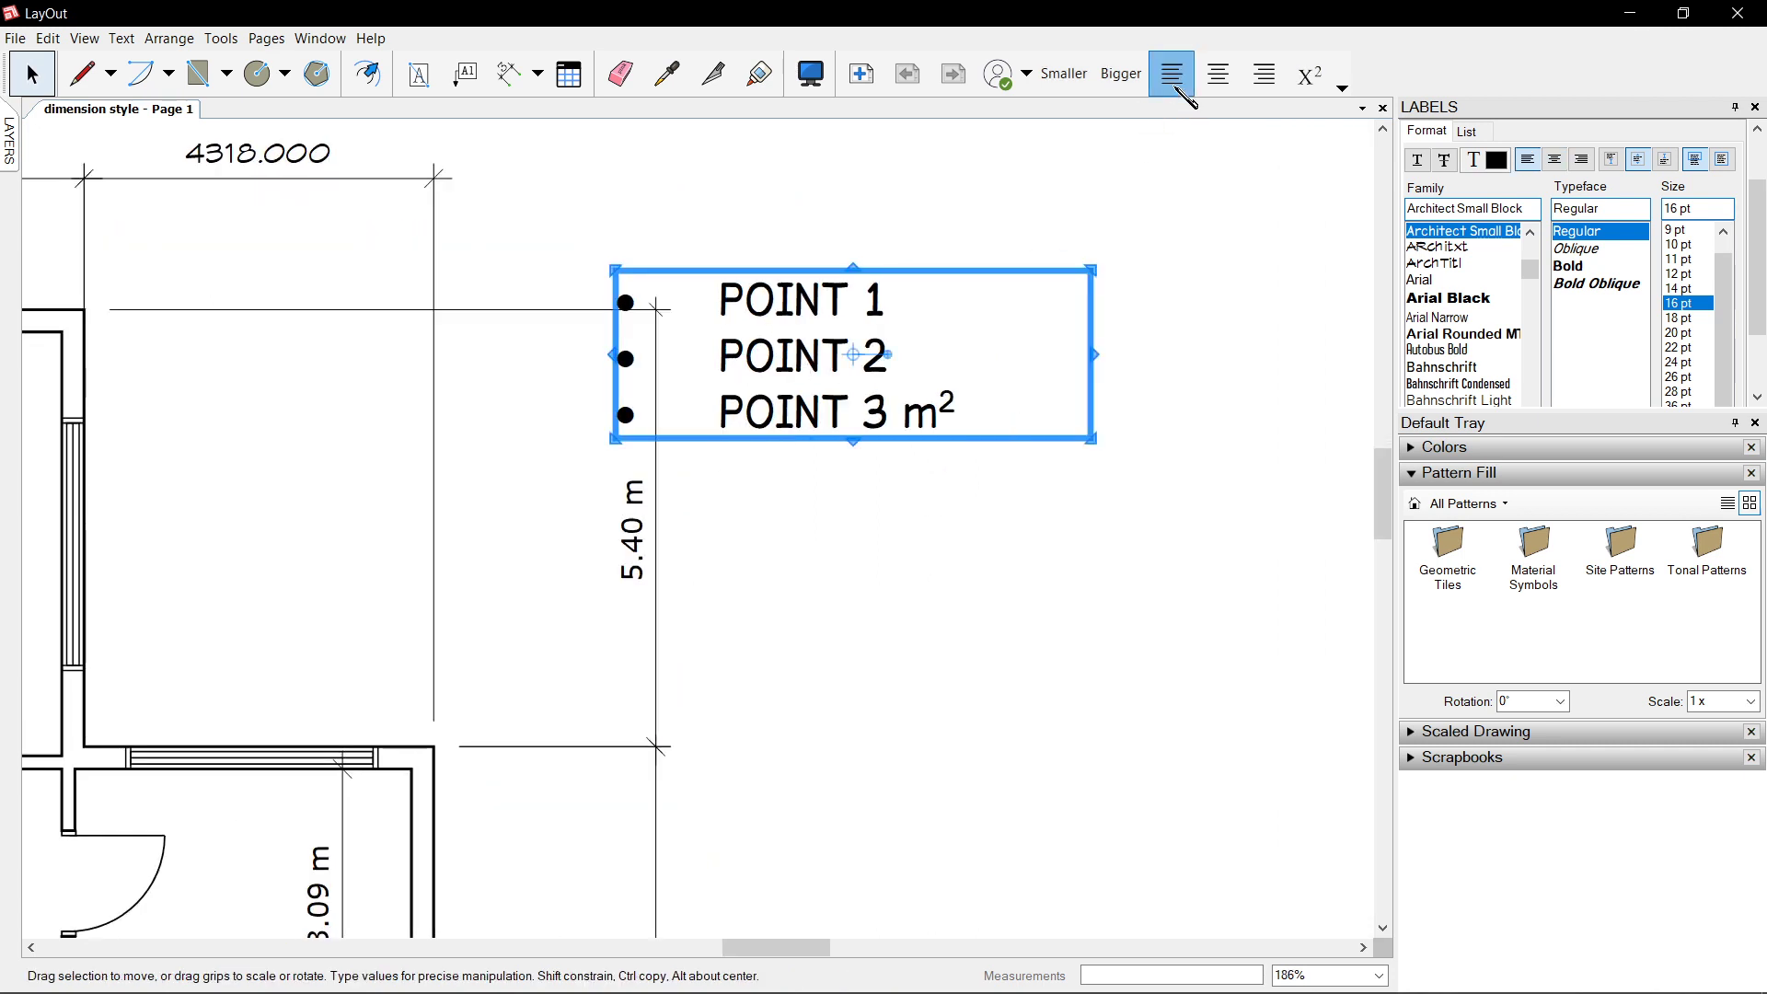
drag(858, 327, 958, 366)
click(1053, 218)
click(1217, 79)
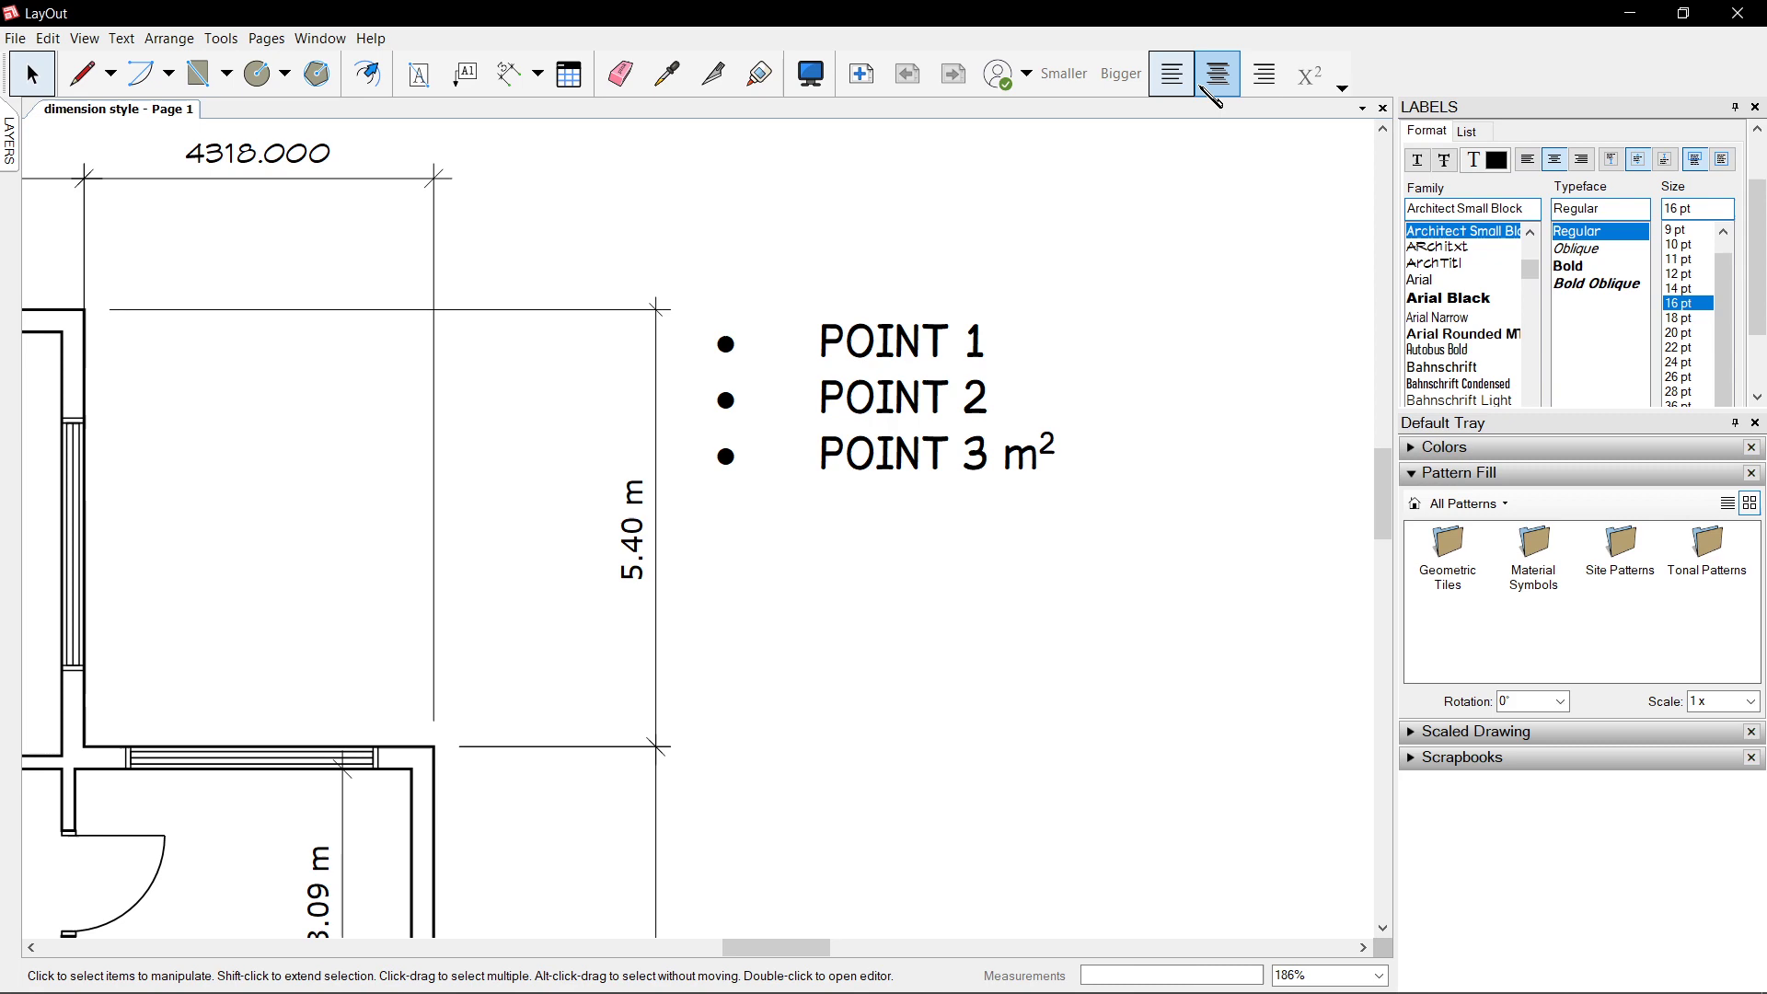
- Add a center-anchored bulleted text below the POINT list with two lines, each reading "anchor center"
scroll(1643, 276, up, 1)
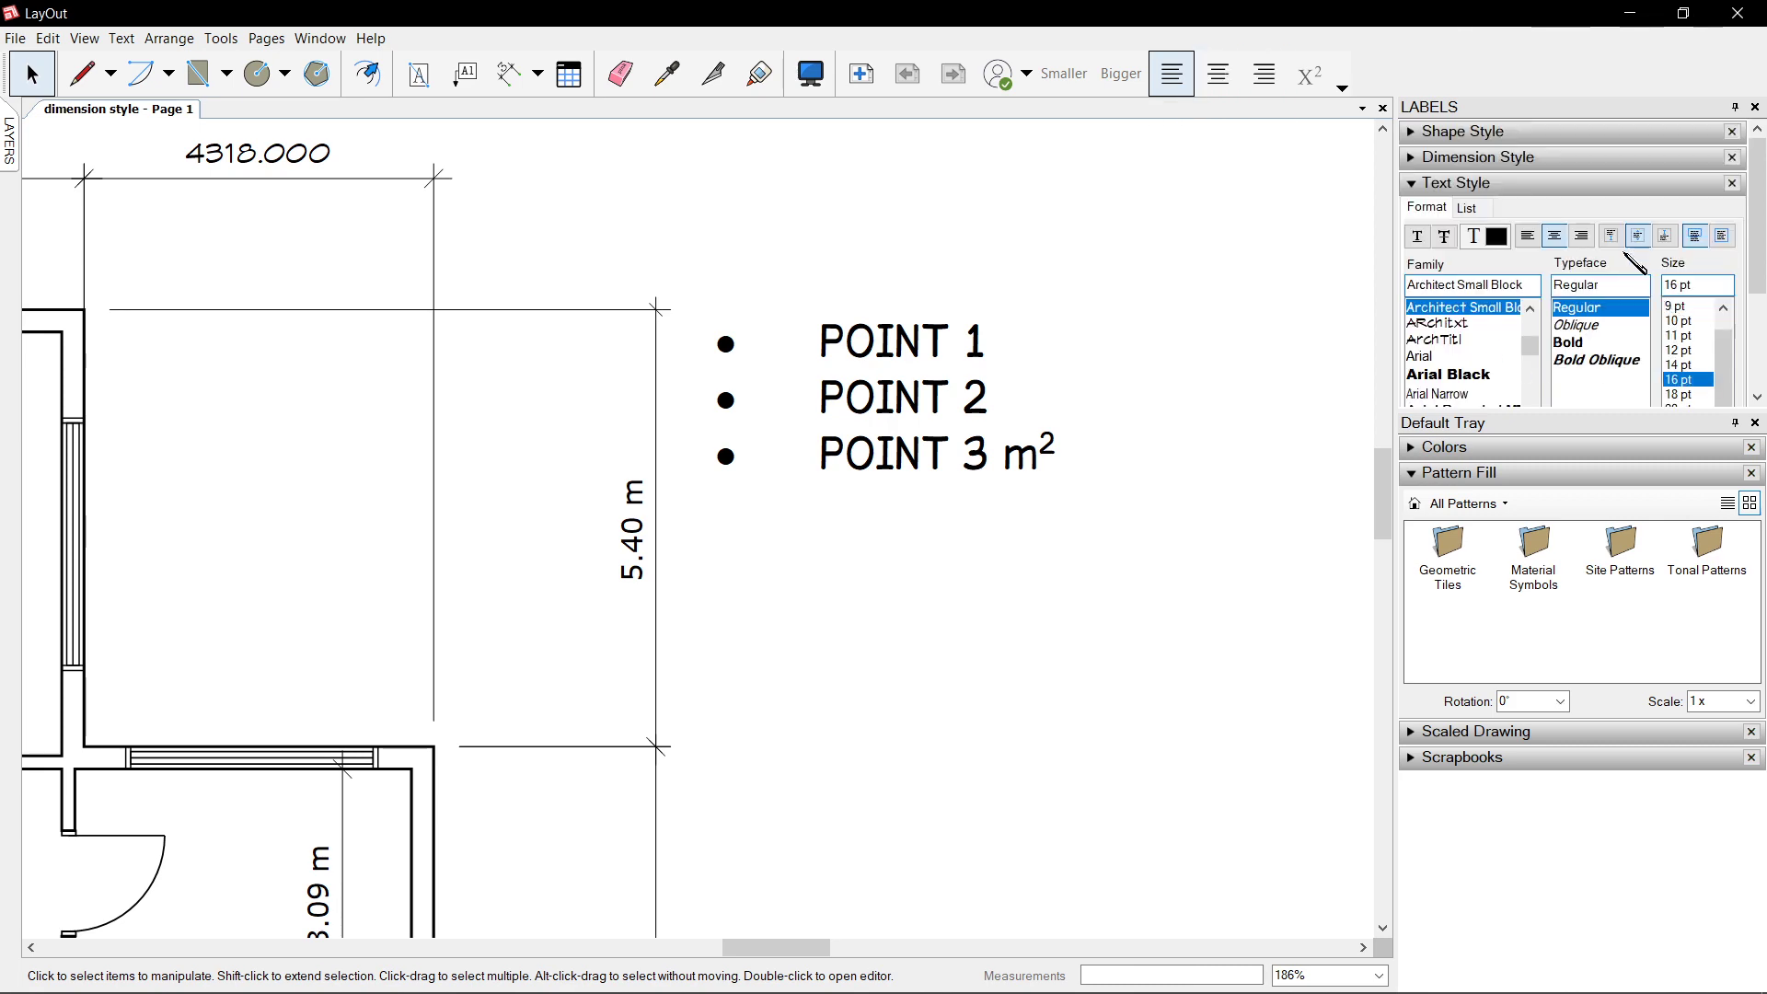
scroll(1040, 344, down, 4)
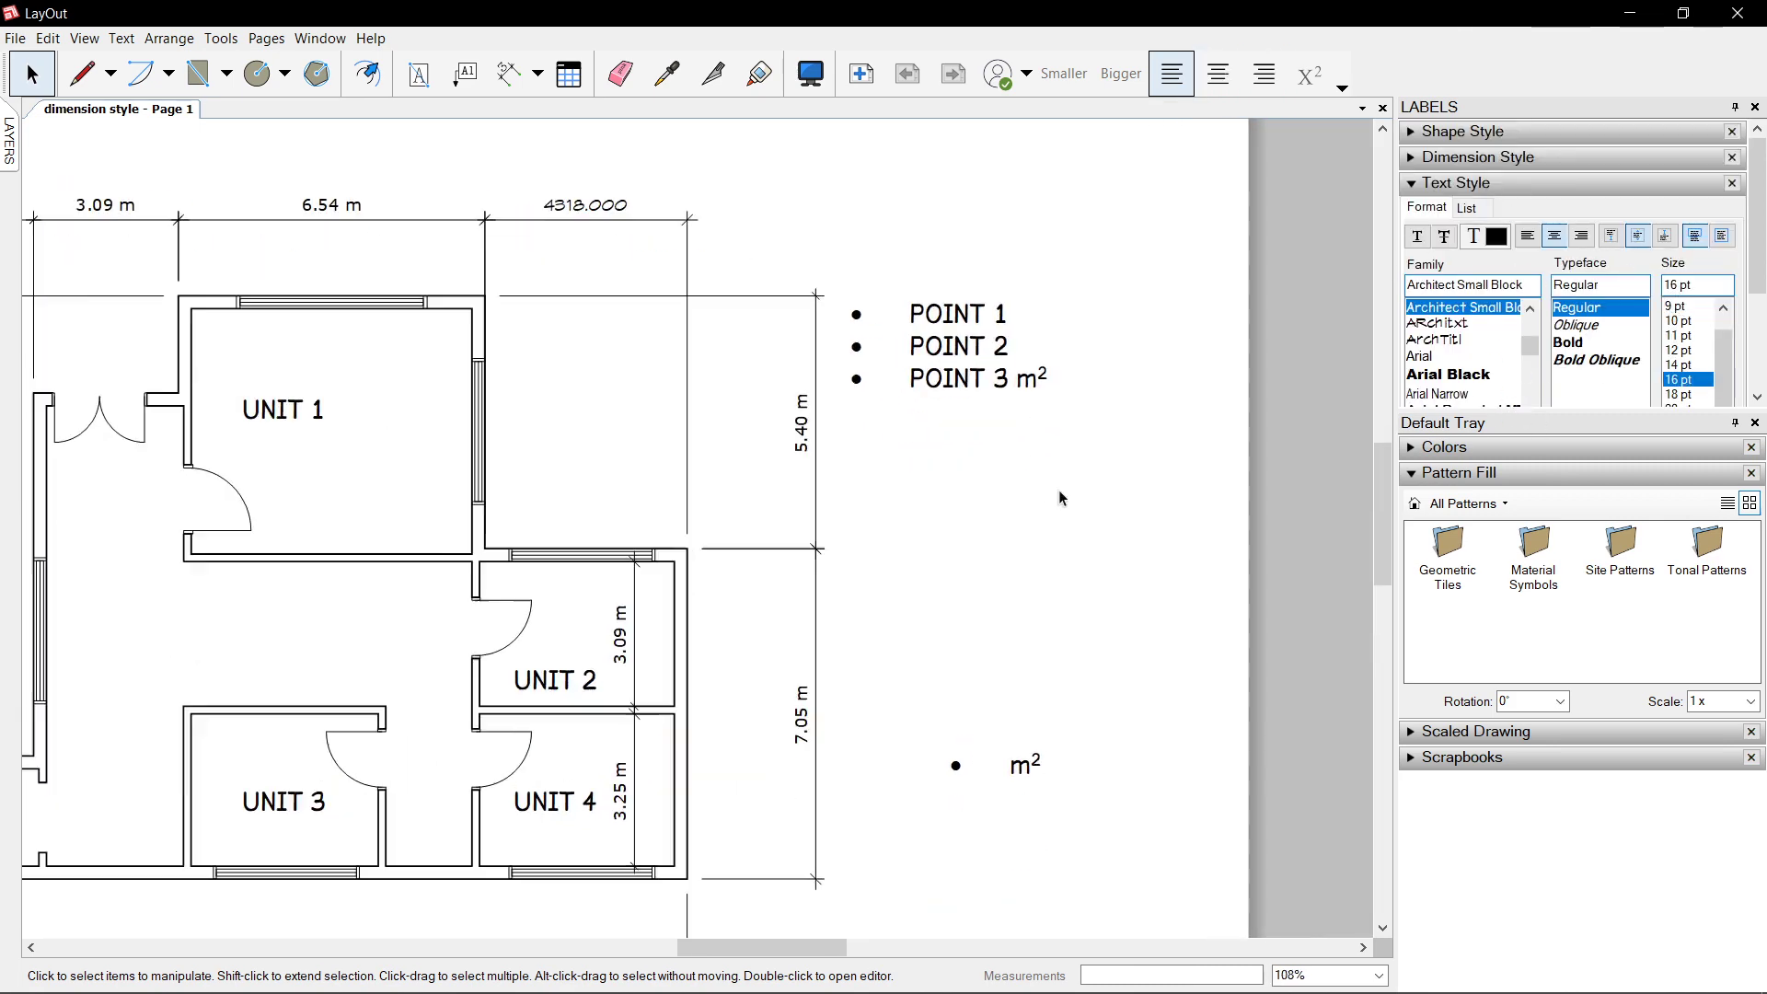
scroll(1362, 451, up, 3)
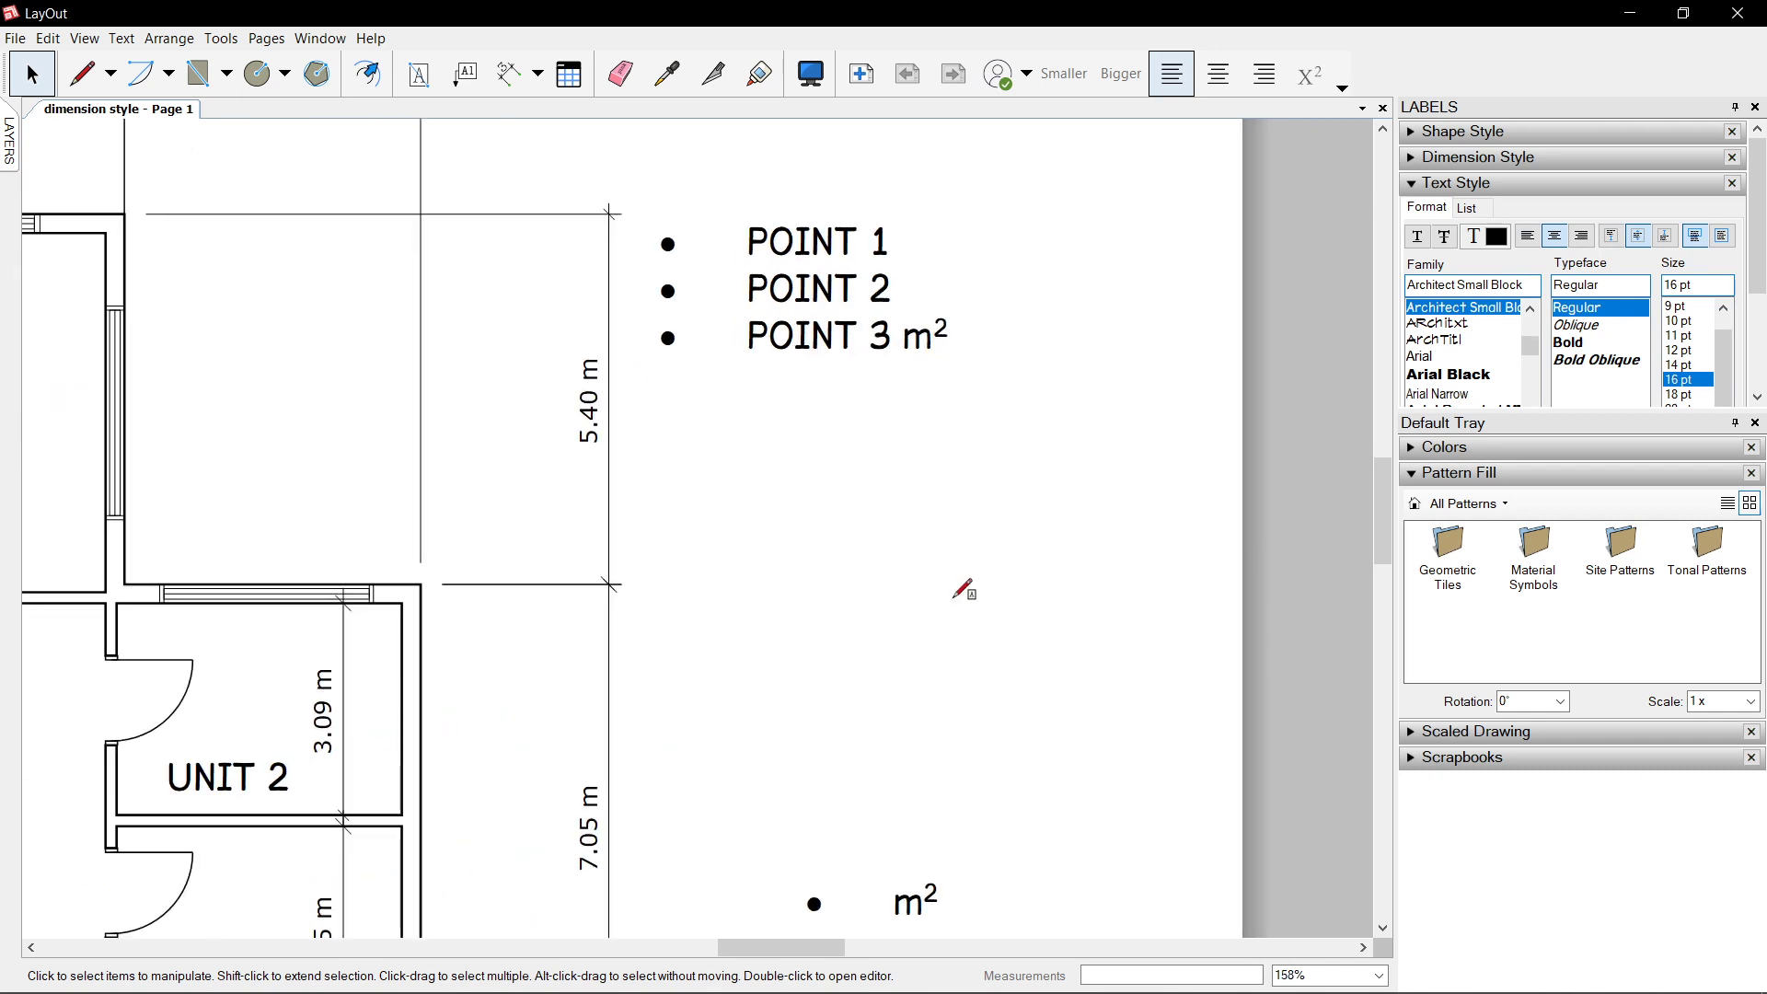
key(t)
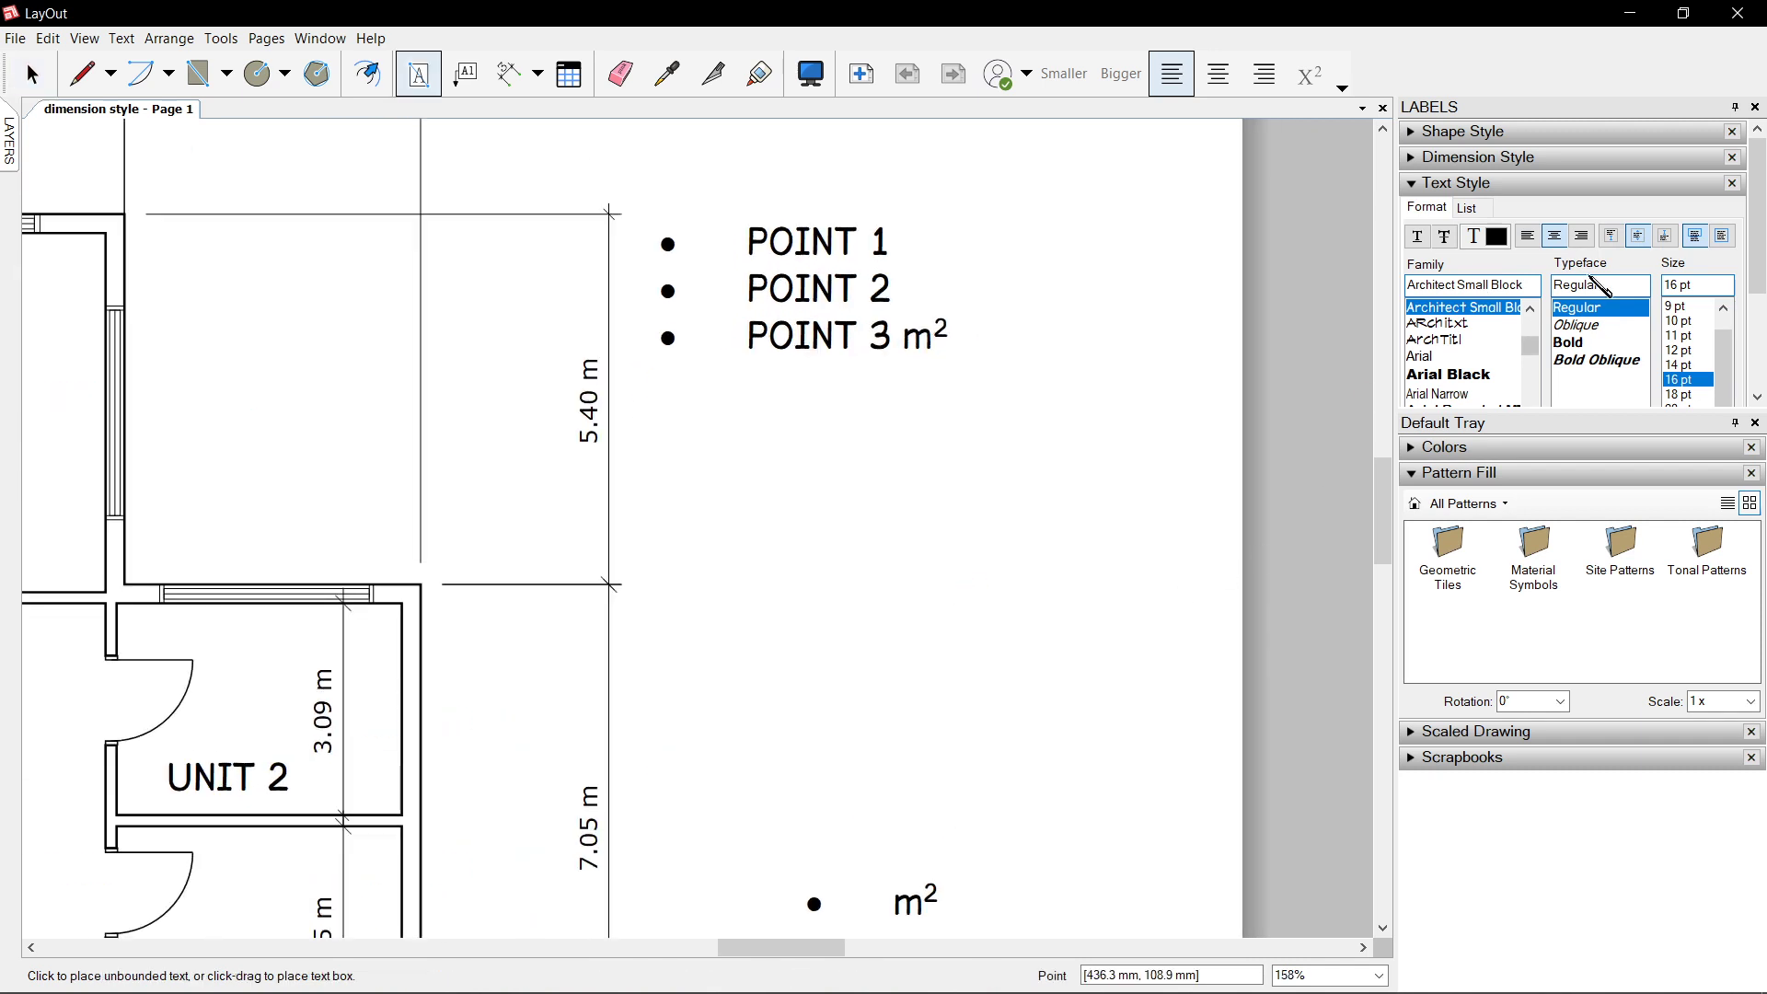
click(1637, 237)
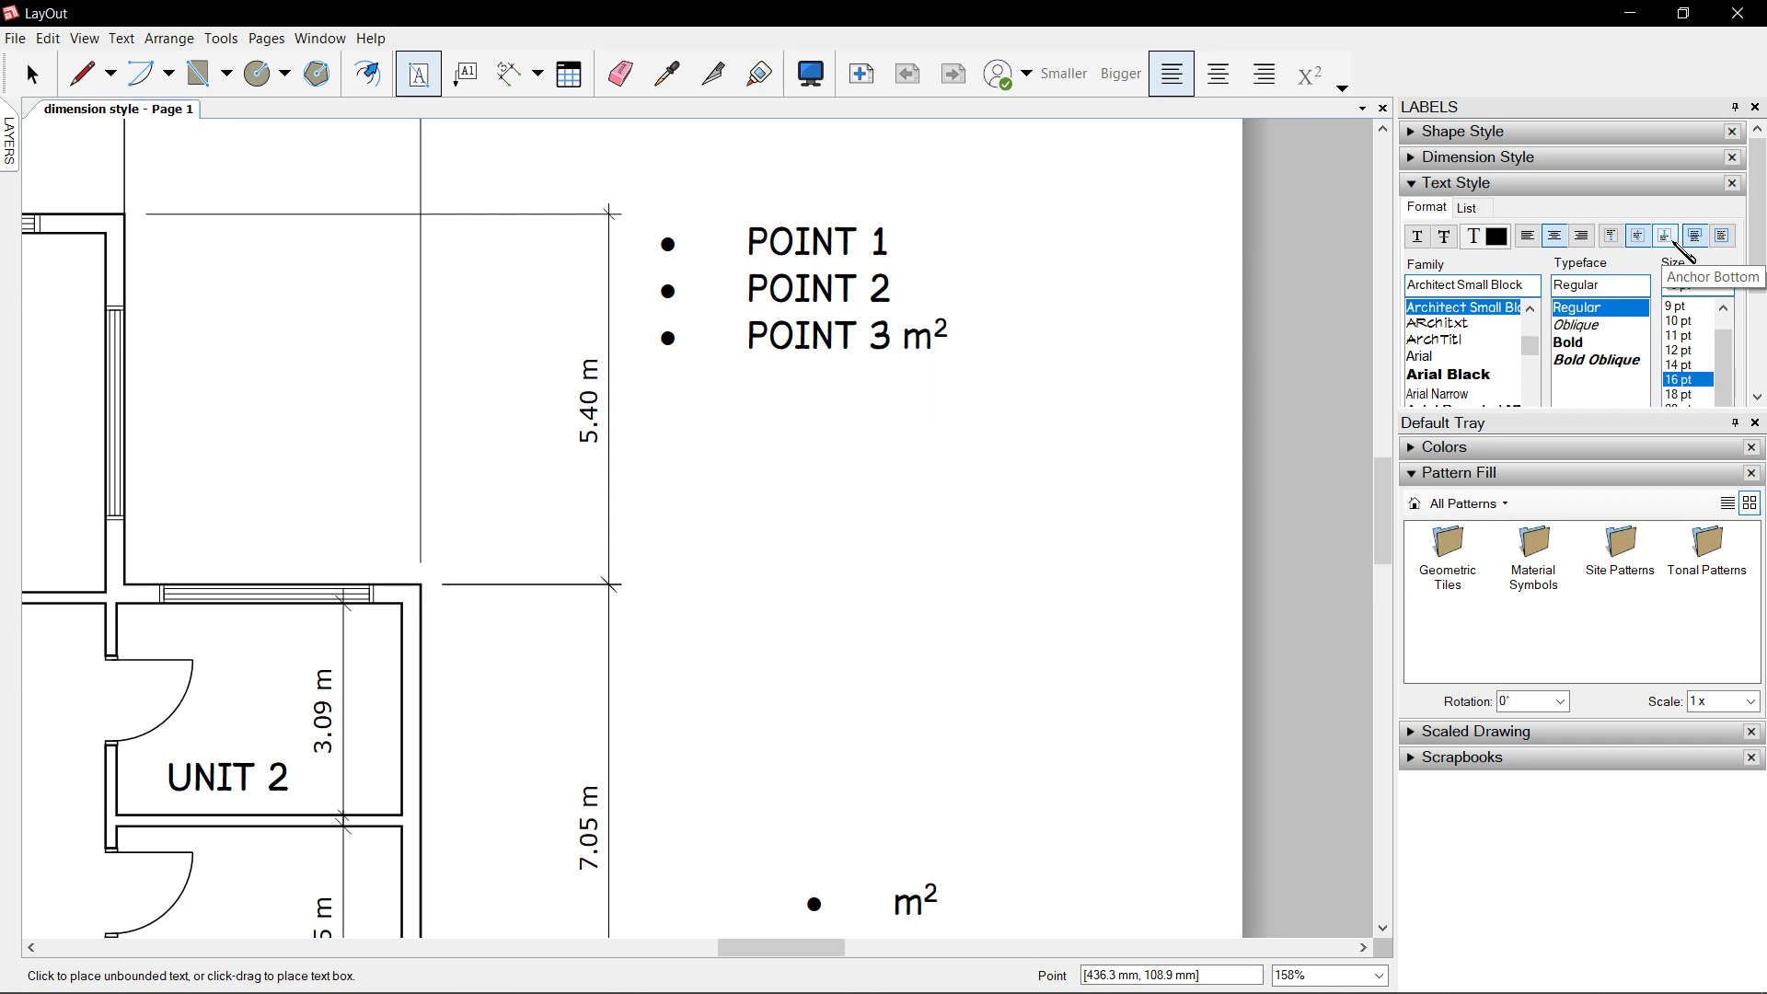
click(809, 592)
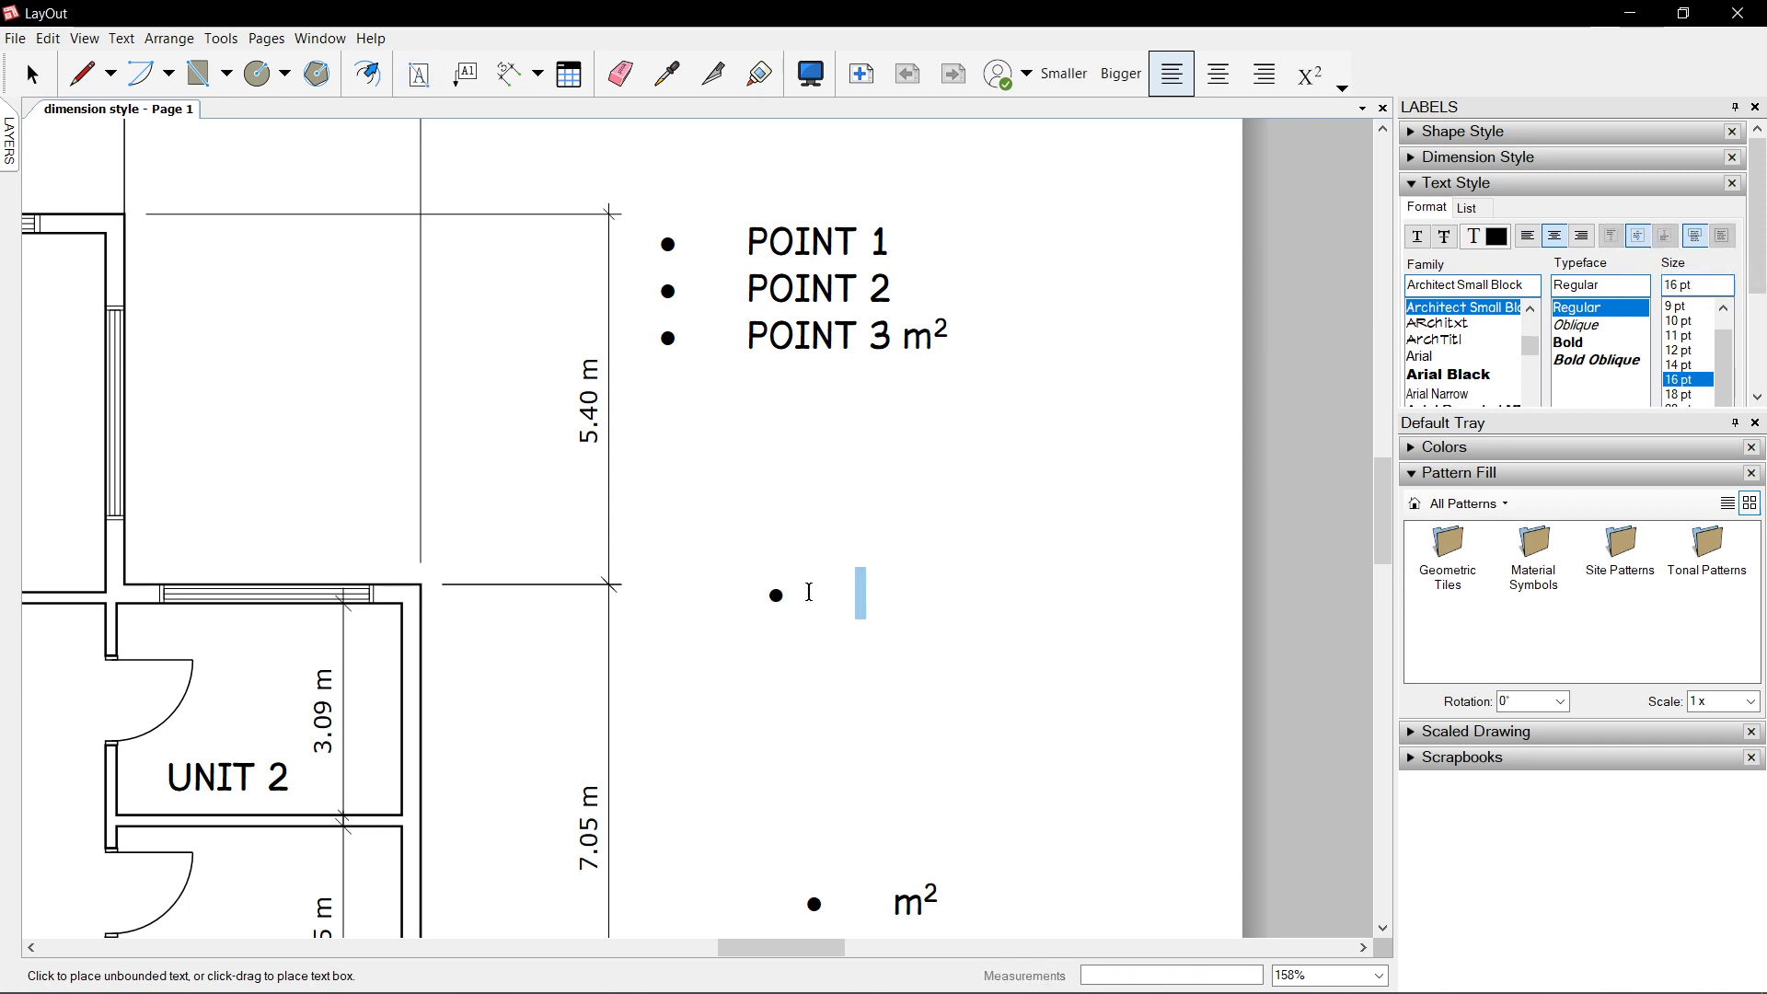
text(anchor ce)
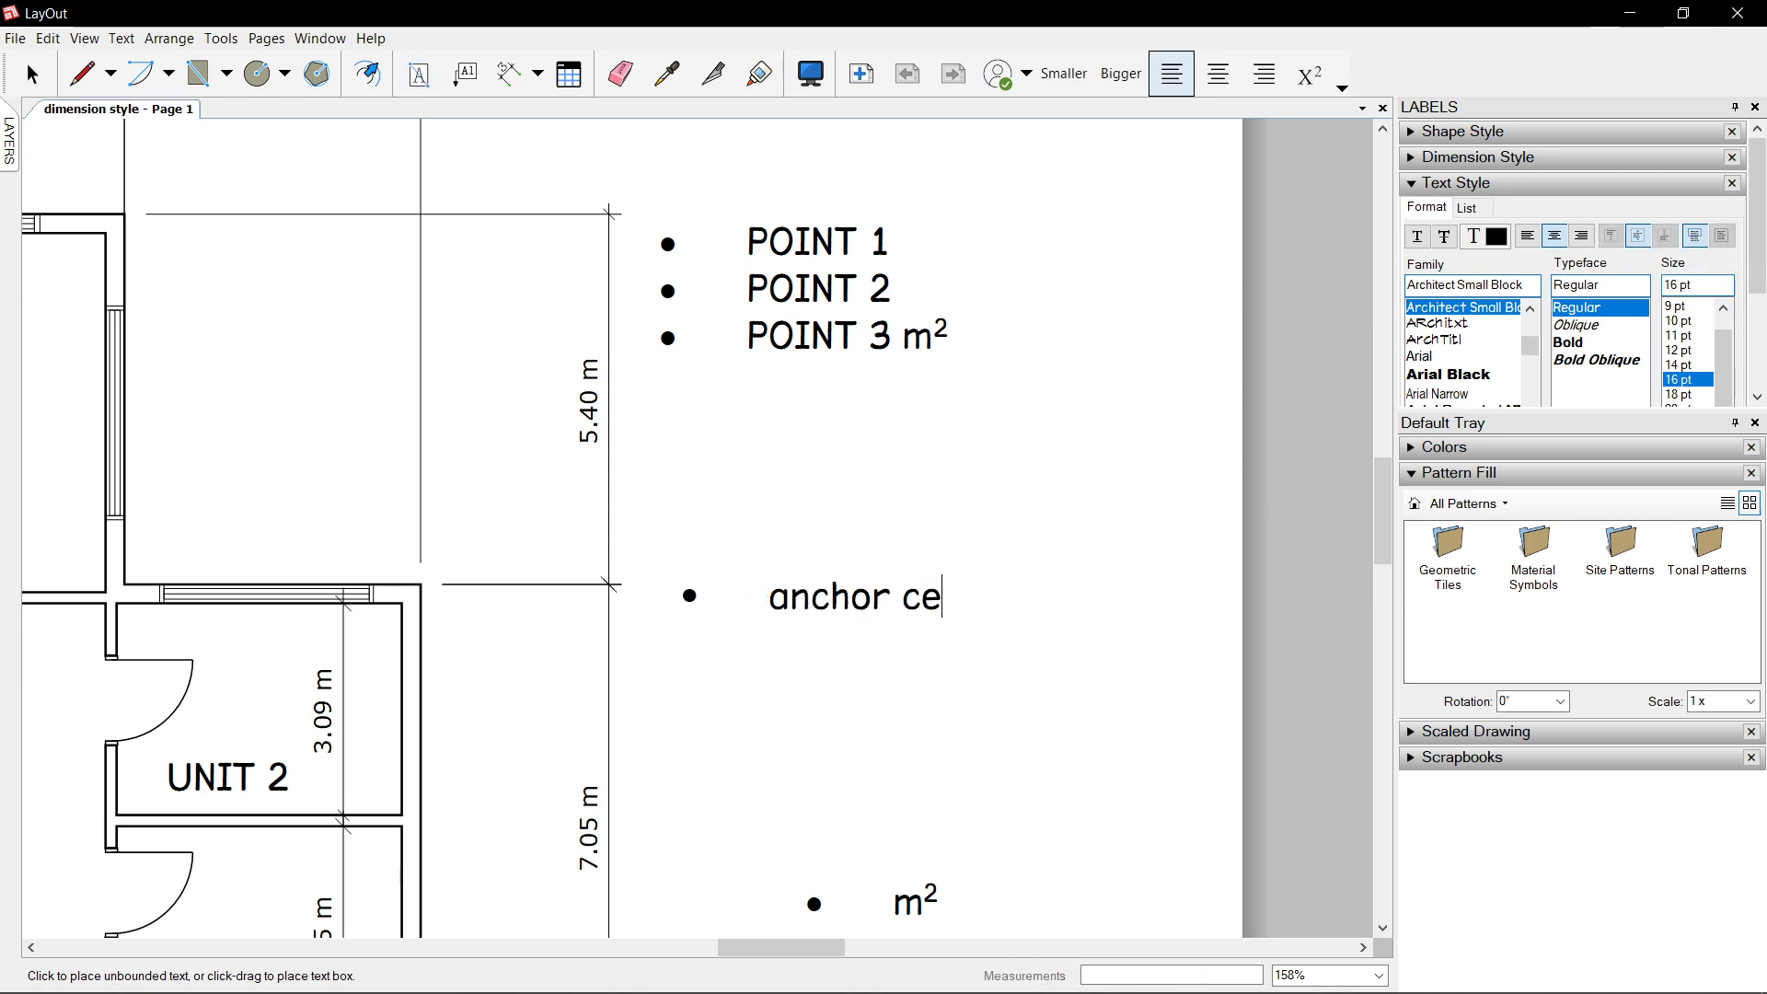
text(nter)
key(Return)
text(anchor )
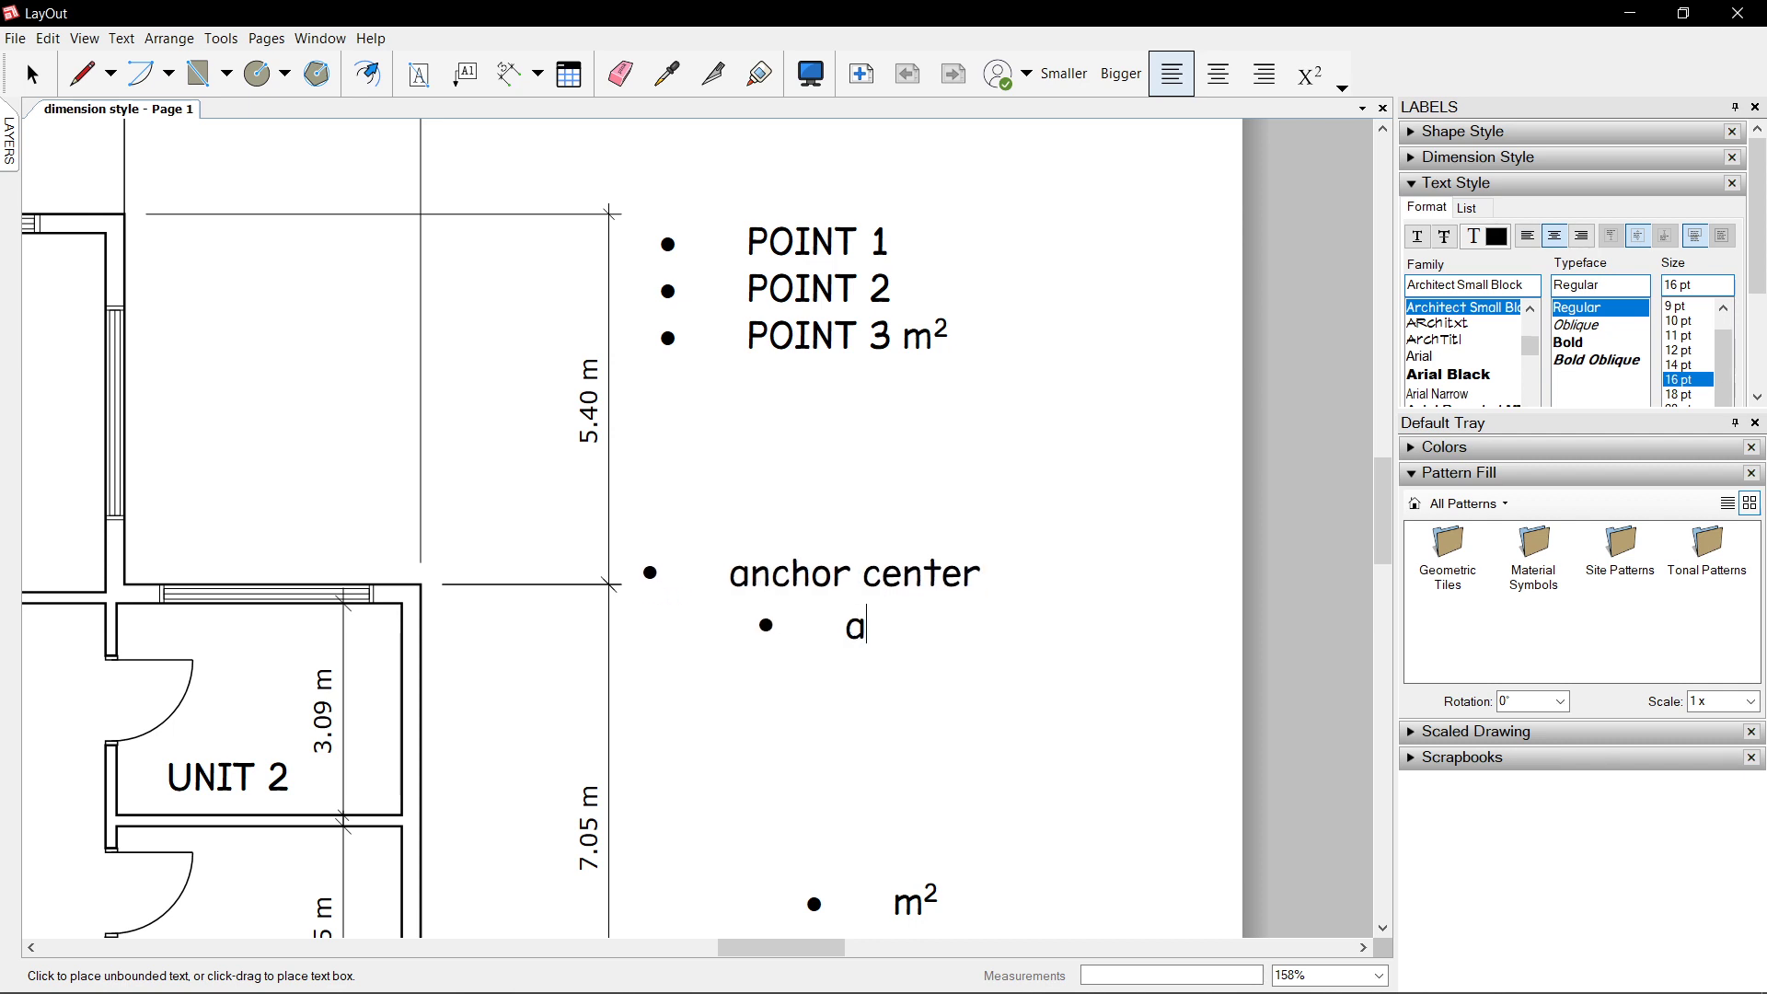
text(center)
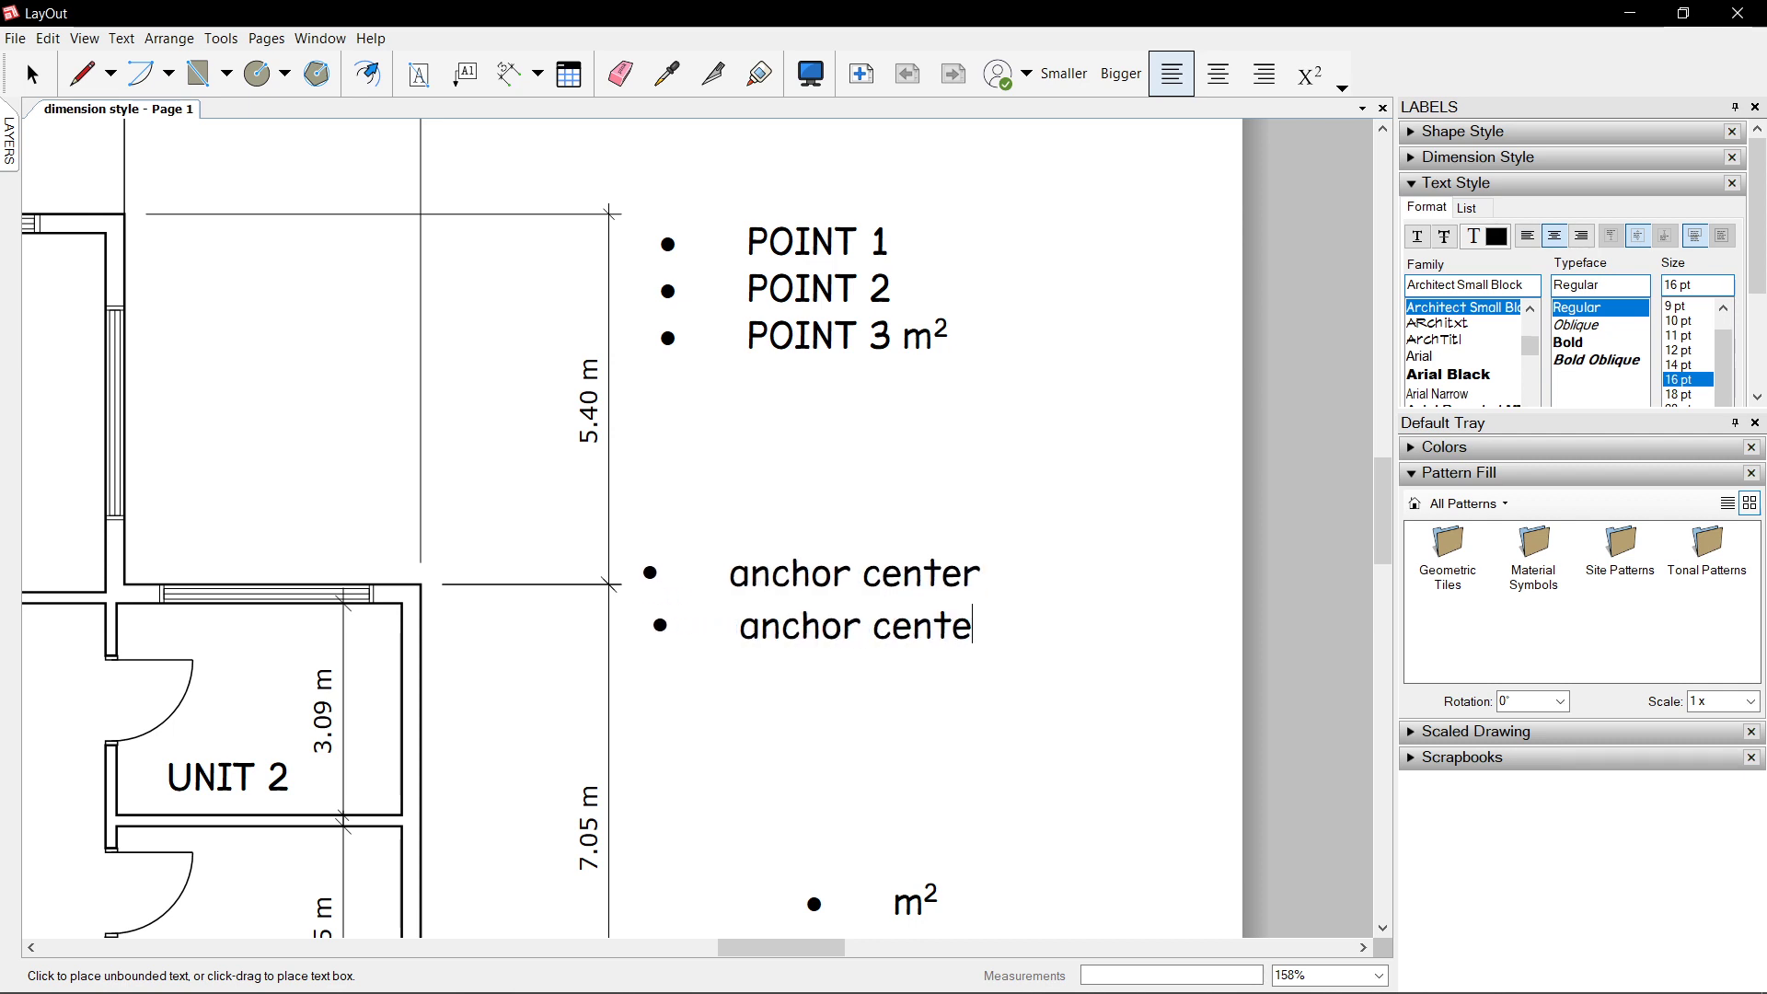
click(1003, 489)
key(space)
- Erase the separate bulleted m² text below the anchor center lines
scroll(939, 644, down, 1)
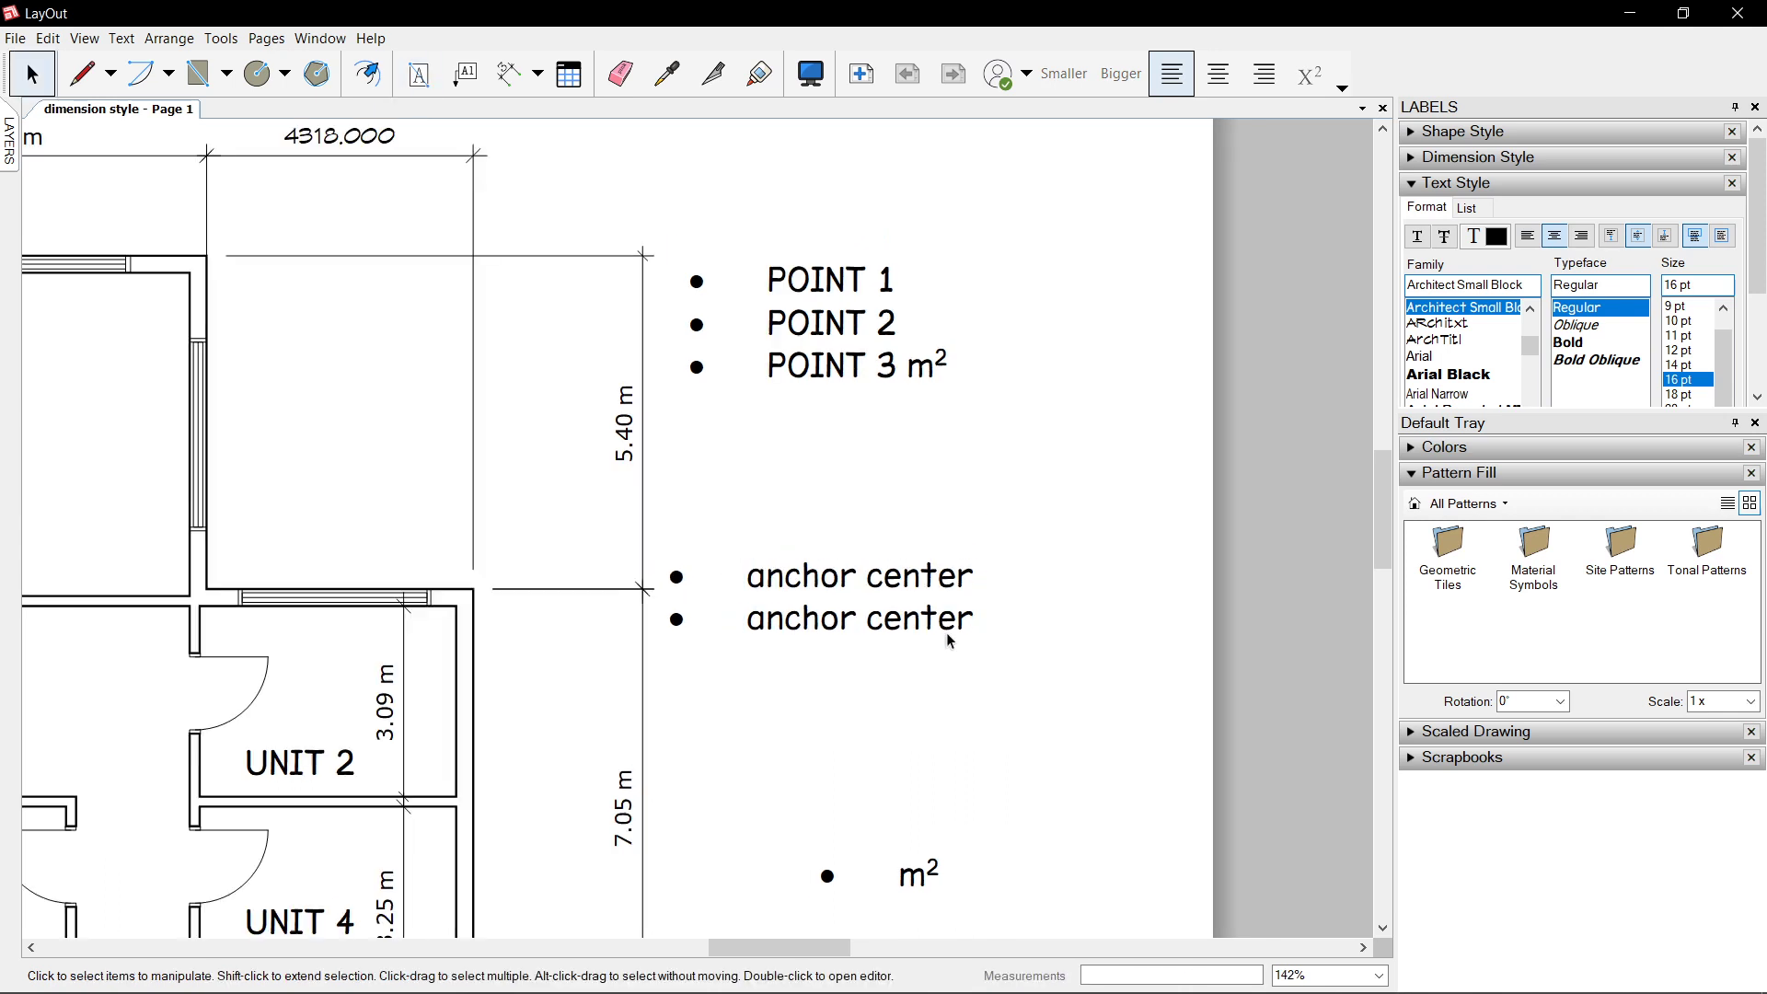
scroll(863, 741, up, 1)
middle_drag(863, 741, 921, 609)
key(e)
click(981, 762)
key(space)
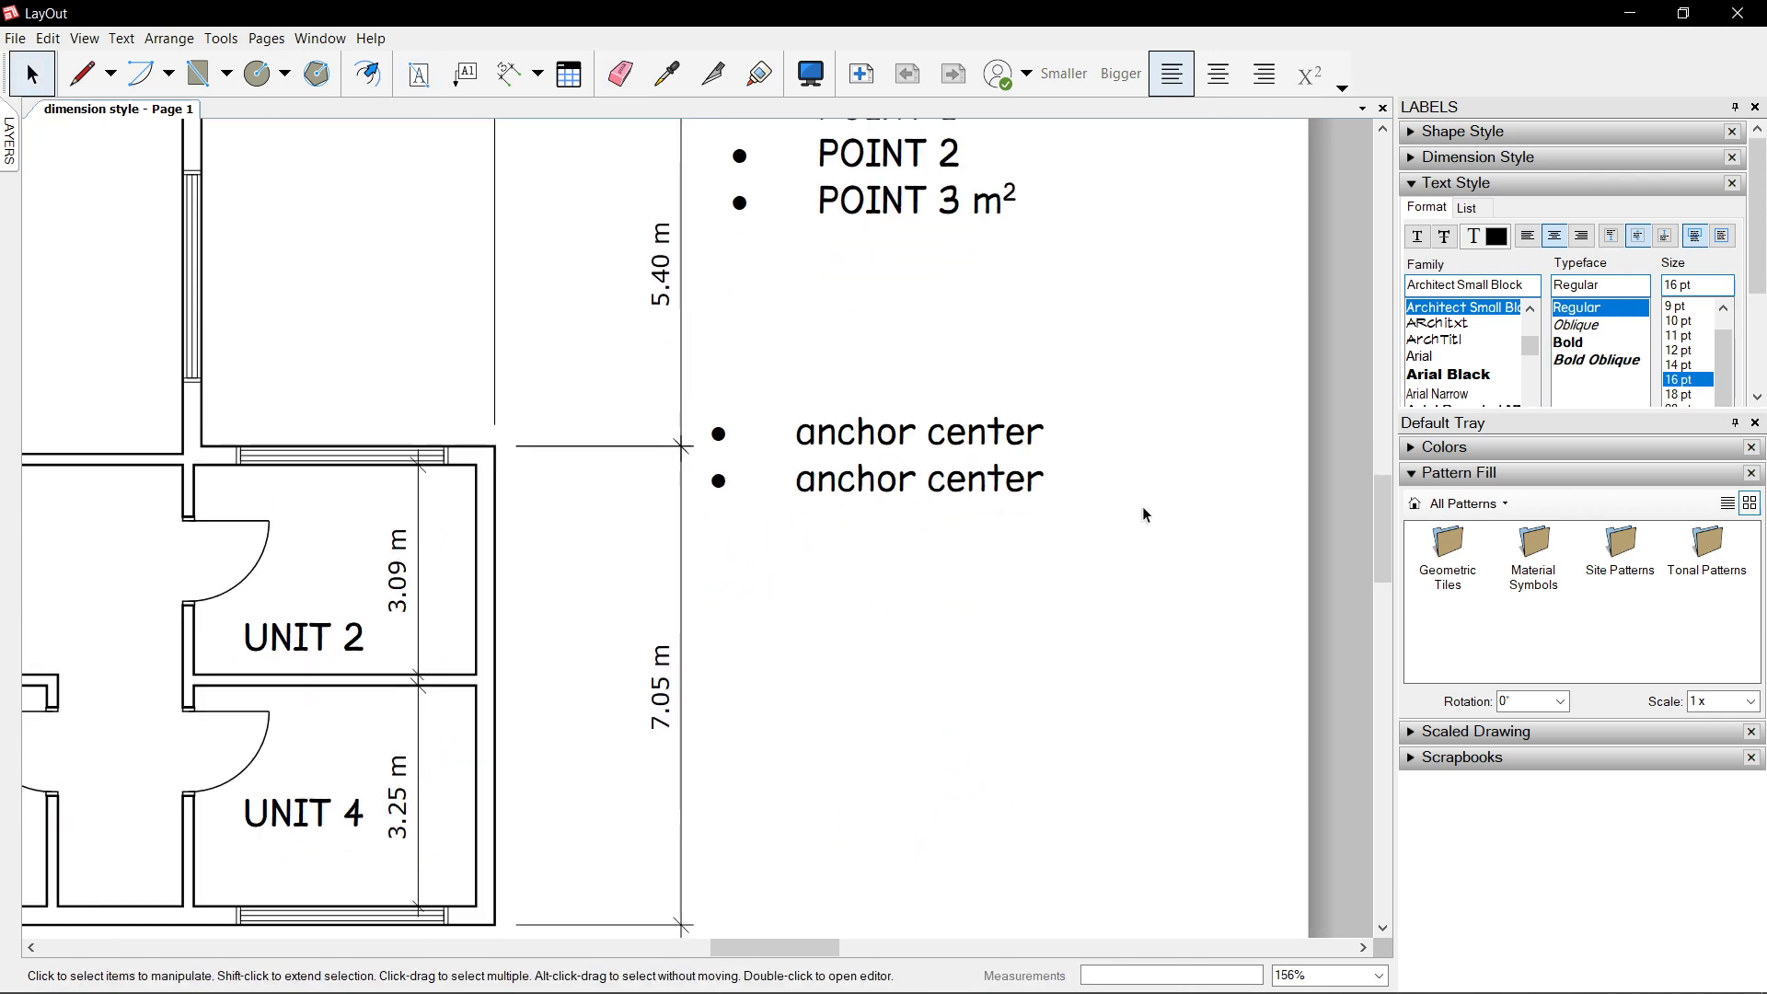
- Add a bottom-anchored bulleted text below the anchor center lines with two lines, each reading "anchor bottom"
click(1664, 235)
key(t)
click(806, 645)
text(anchor)
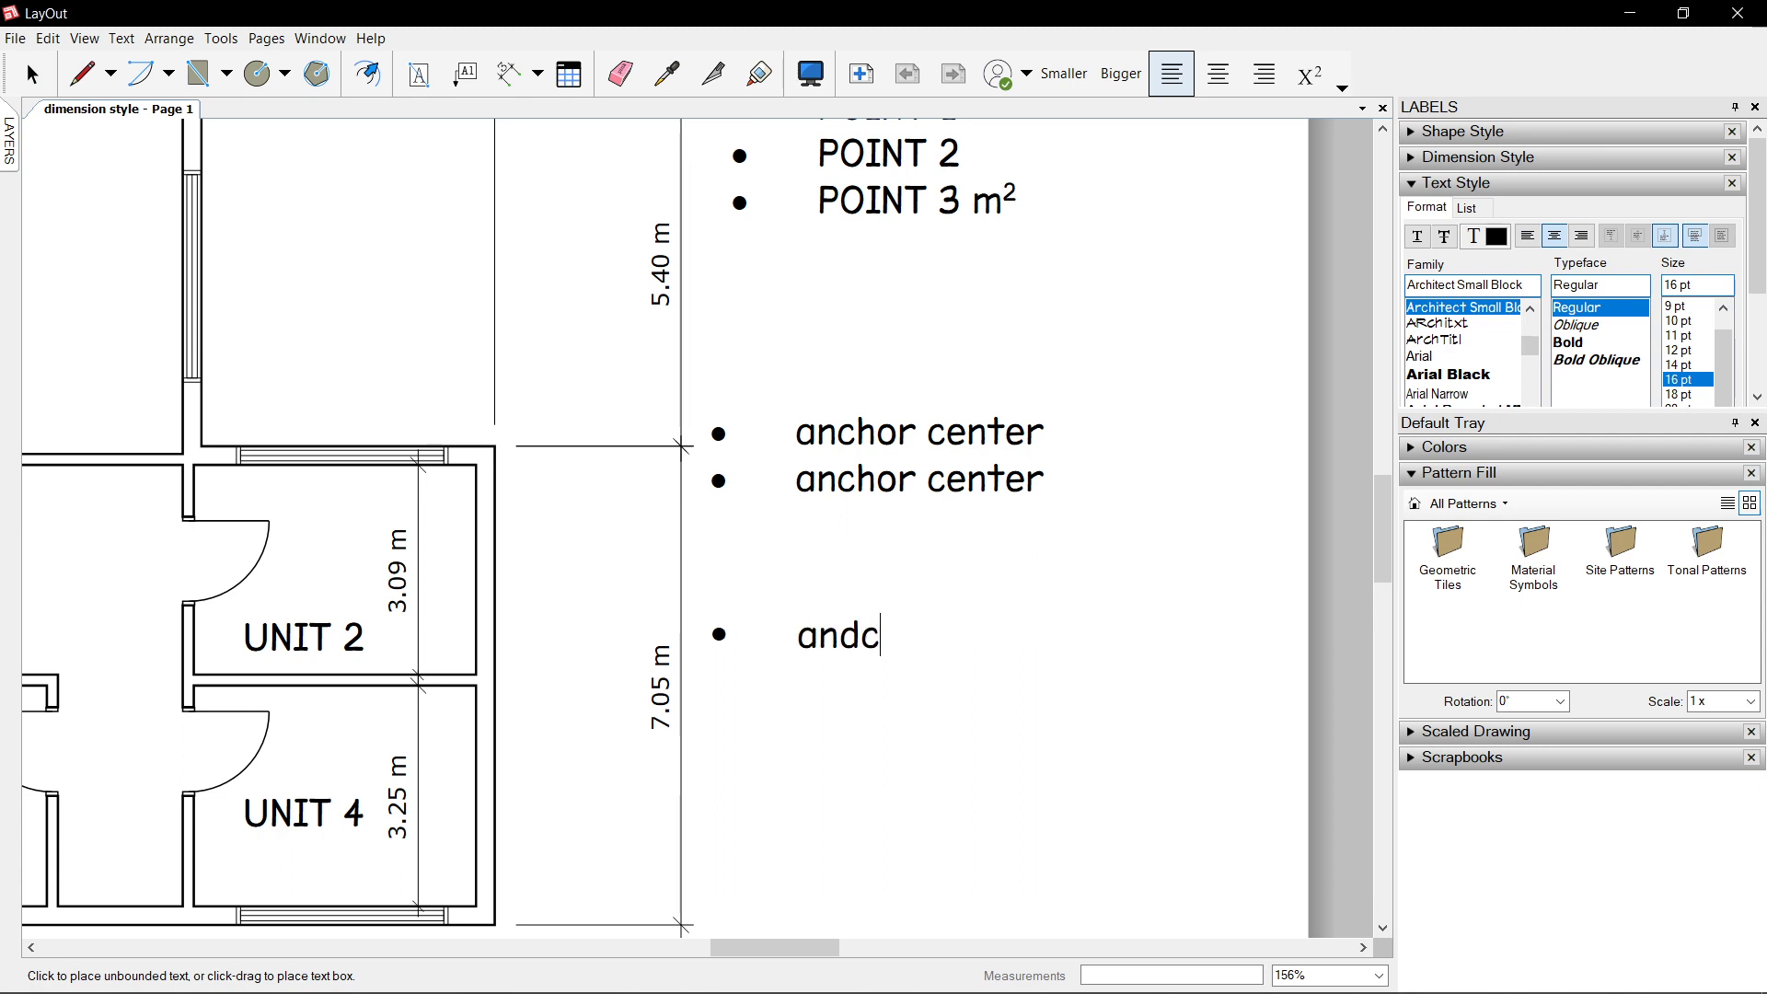
text( bottom)
key(Return)
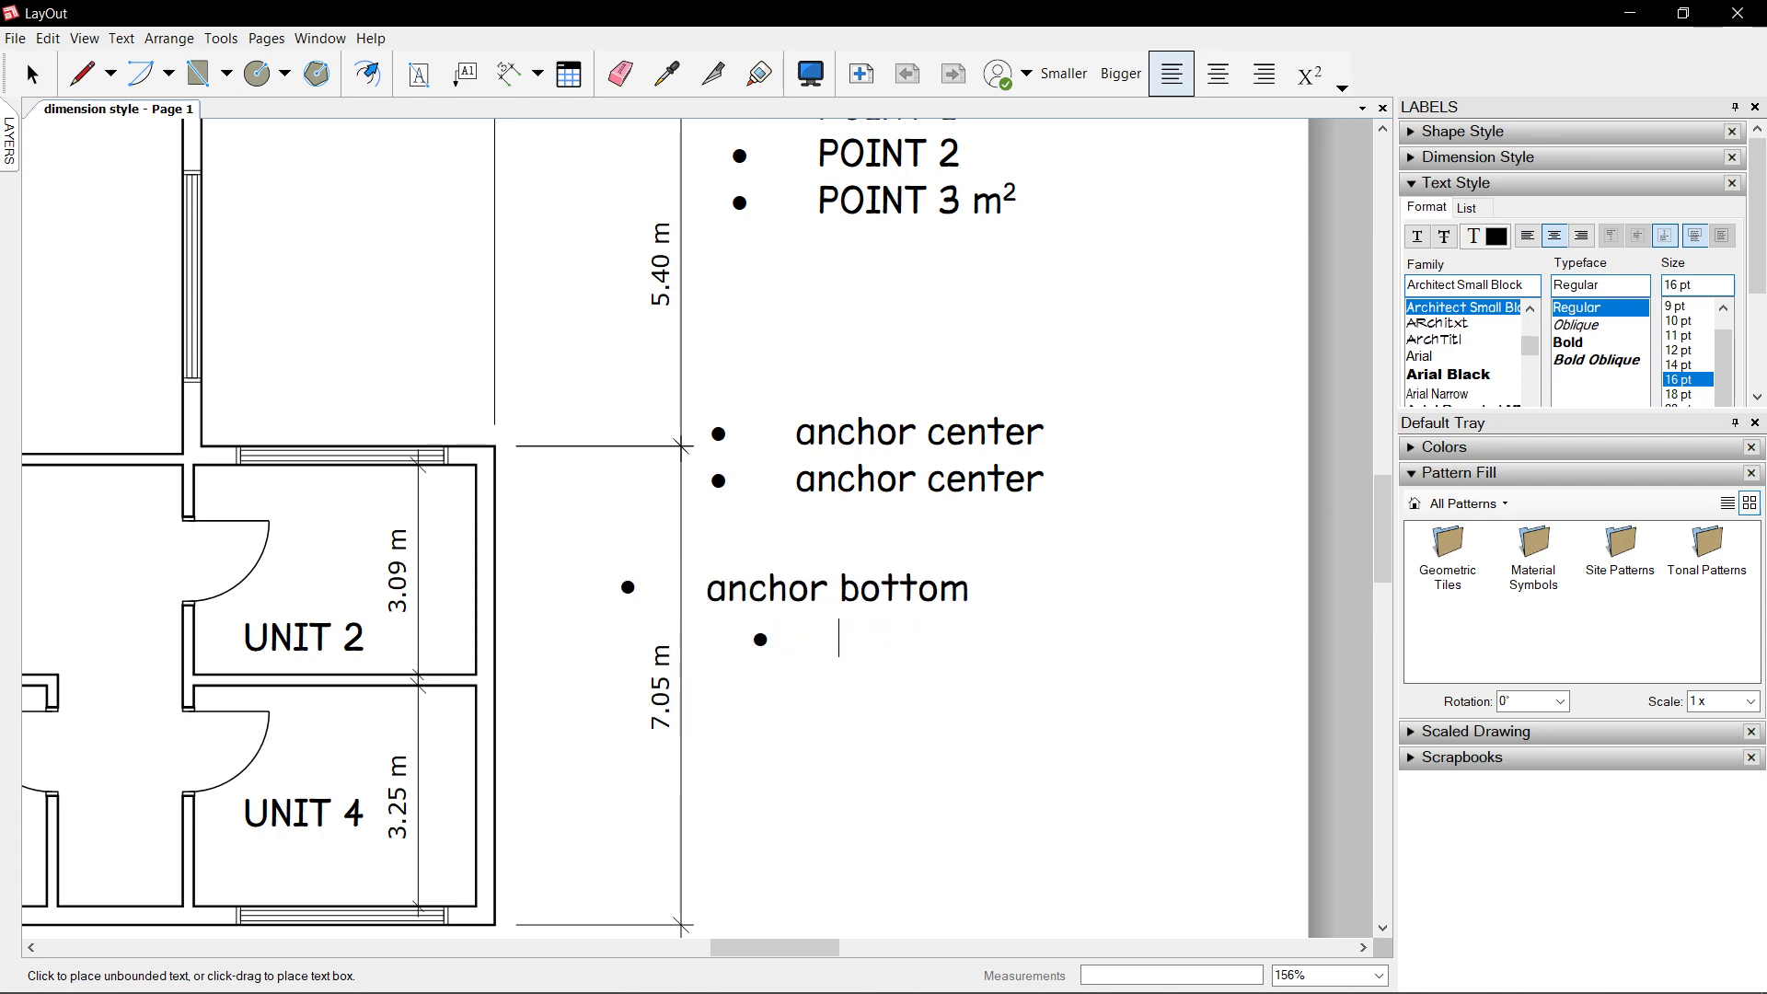
text(anchor bottom)
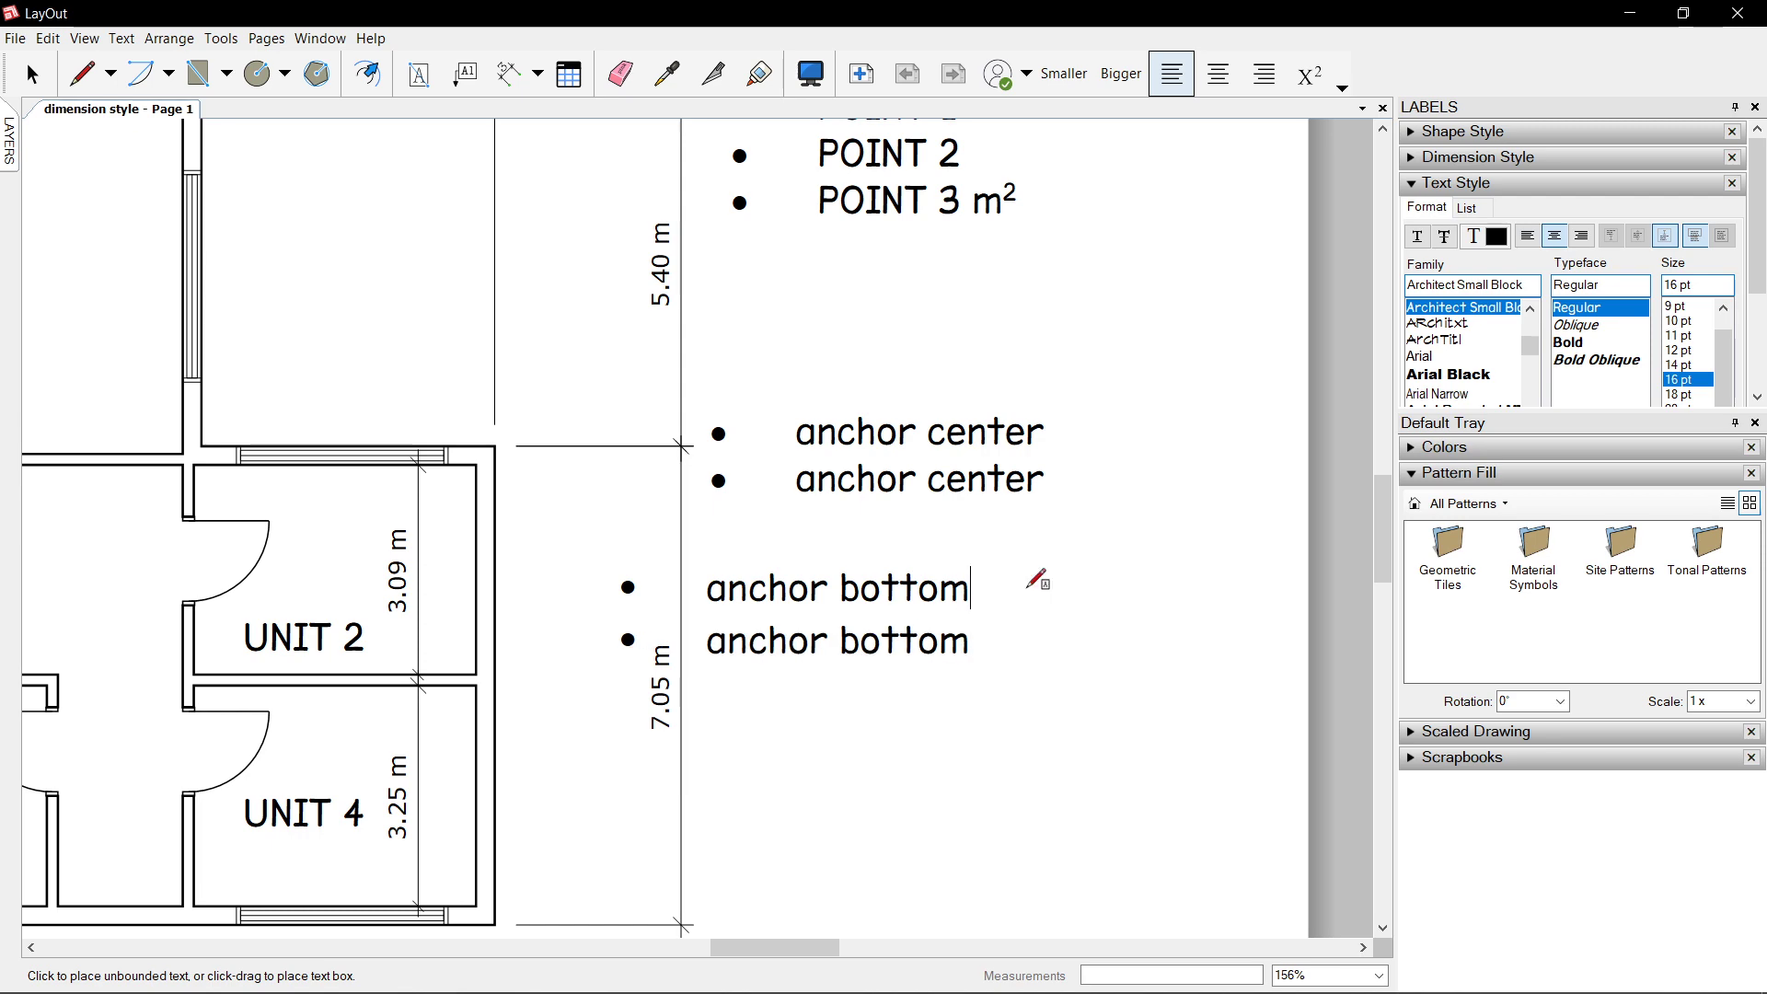
- Finish the anchor bottom text and move it directly beneath the anchor center lines, clear of the 7.05 m dimension line
key(Escape)
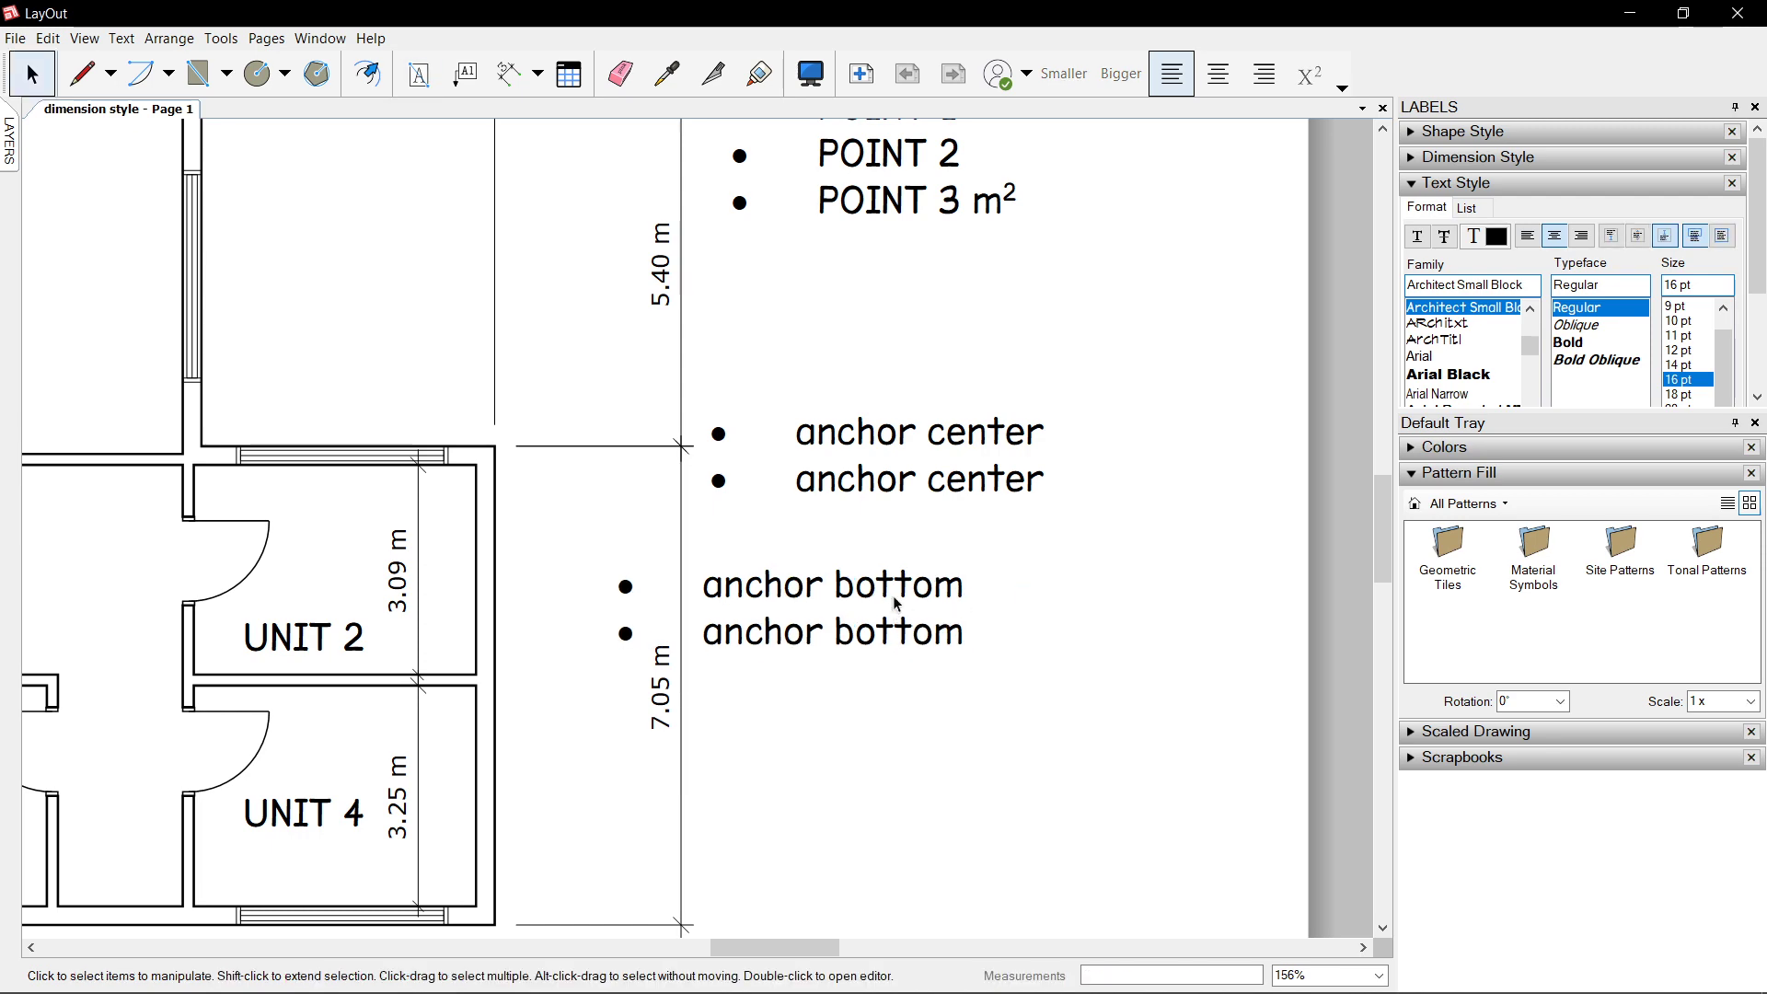
drag(855, 594, 954, 580)
click(1113, 477)
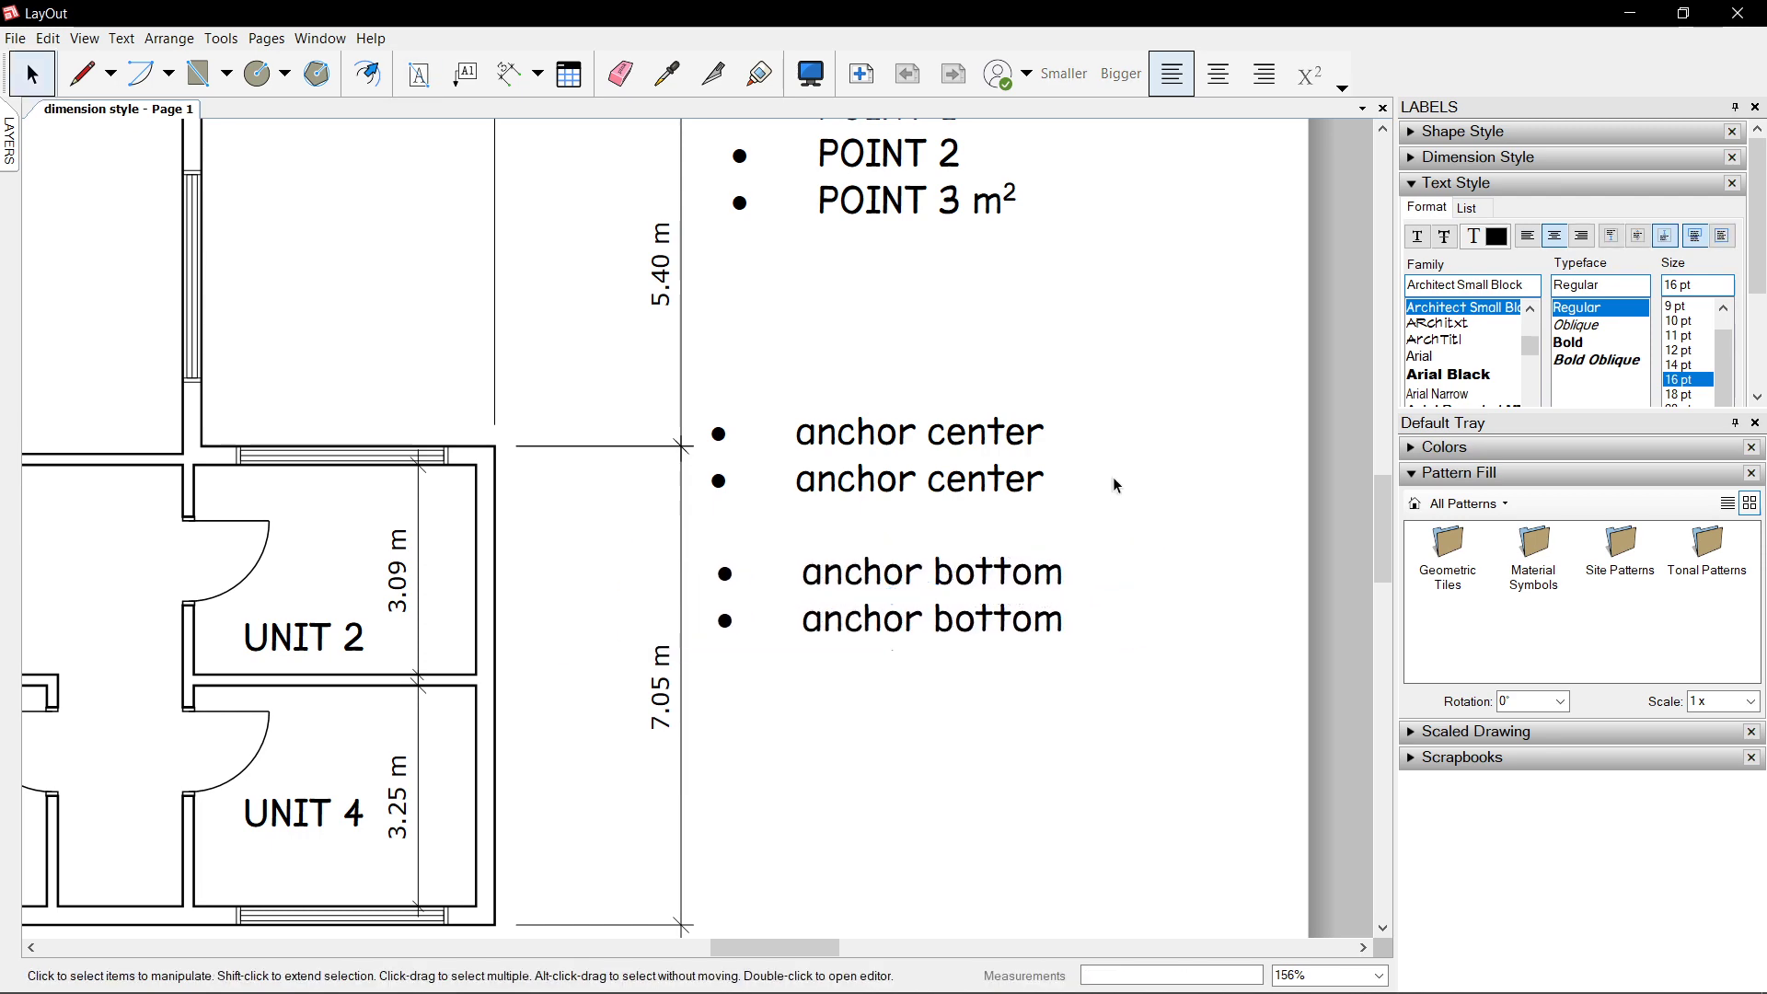
- Draw a horizontal line about 70 mm long outward from the lower end of the 7.05 m dimension
scroll(1119, 594, down, 2)
middle_drag(1079, 645, 1080, 491)
scroll(1058, 635, up, 3)
key(l)
click(781, 727)
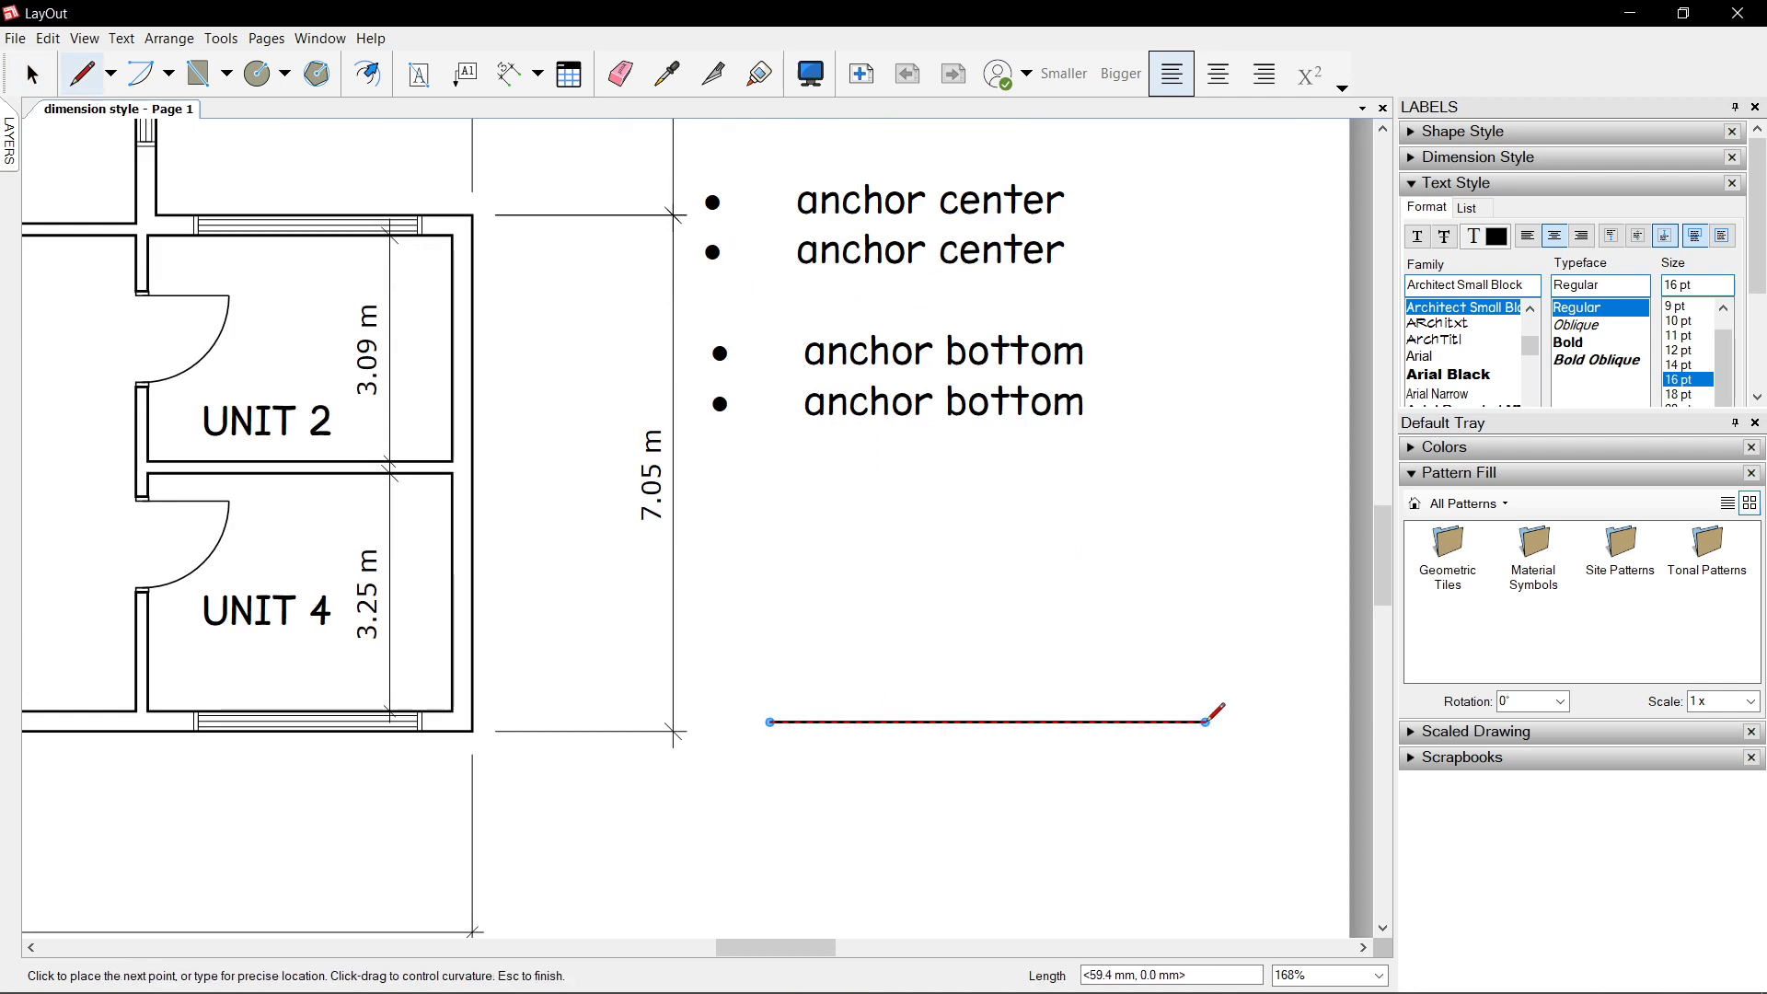
key(Escape)
click(674, 732)
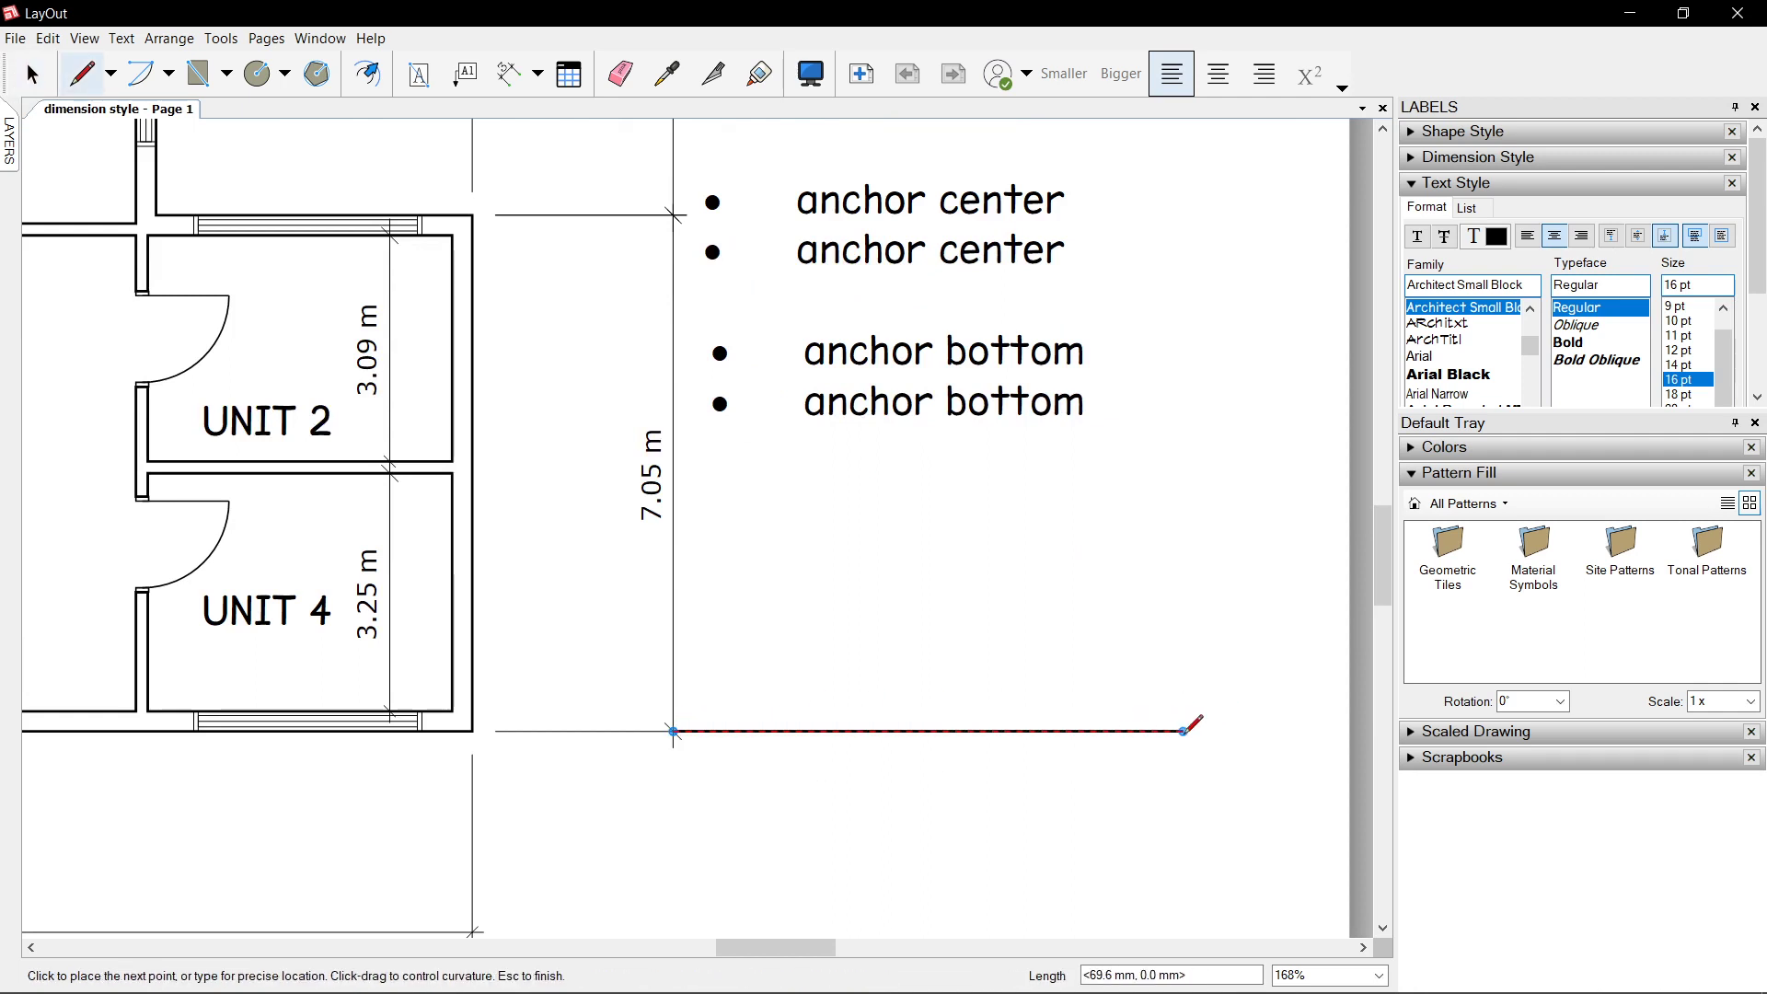
click(1201, 732)
key(space)
- Erase both the anchor center and the anchor bottom bulleted texts
scroll(1196, 732, up, 1)
scroll(1030, 750, down, 1)
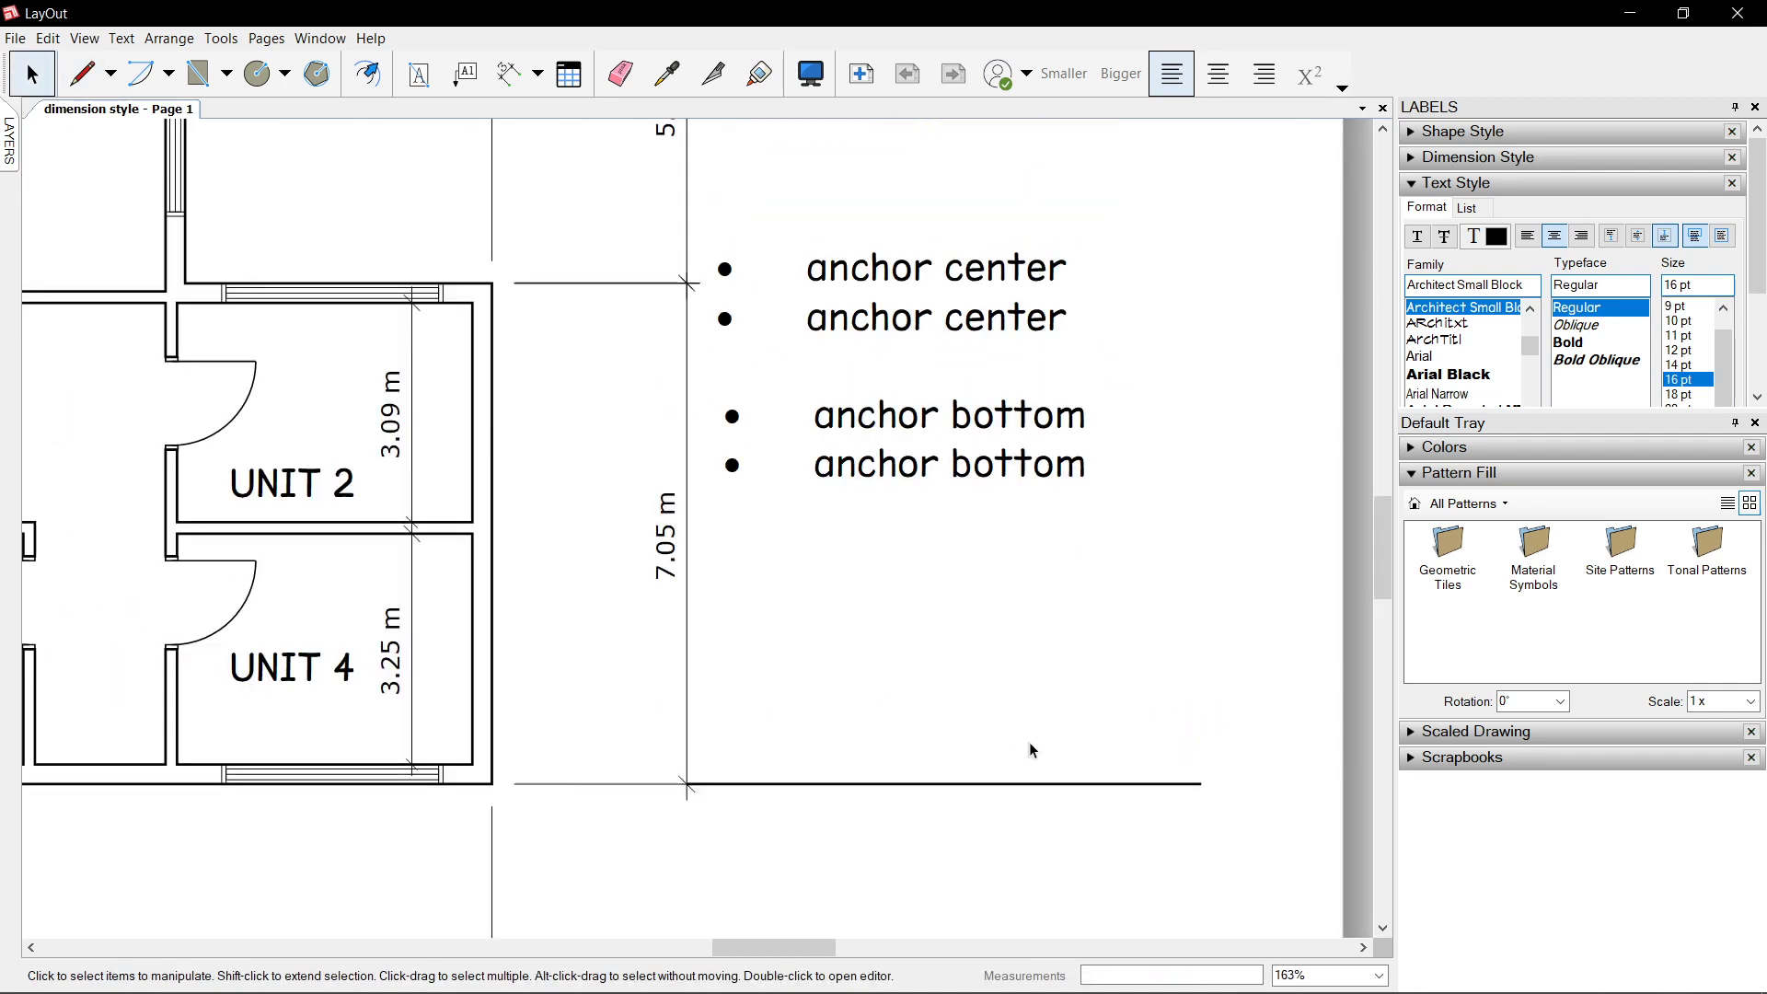
click(940, 481)
key(e)
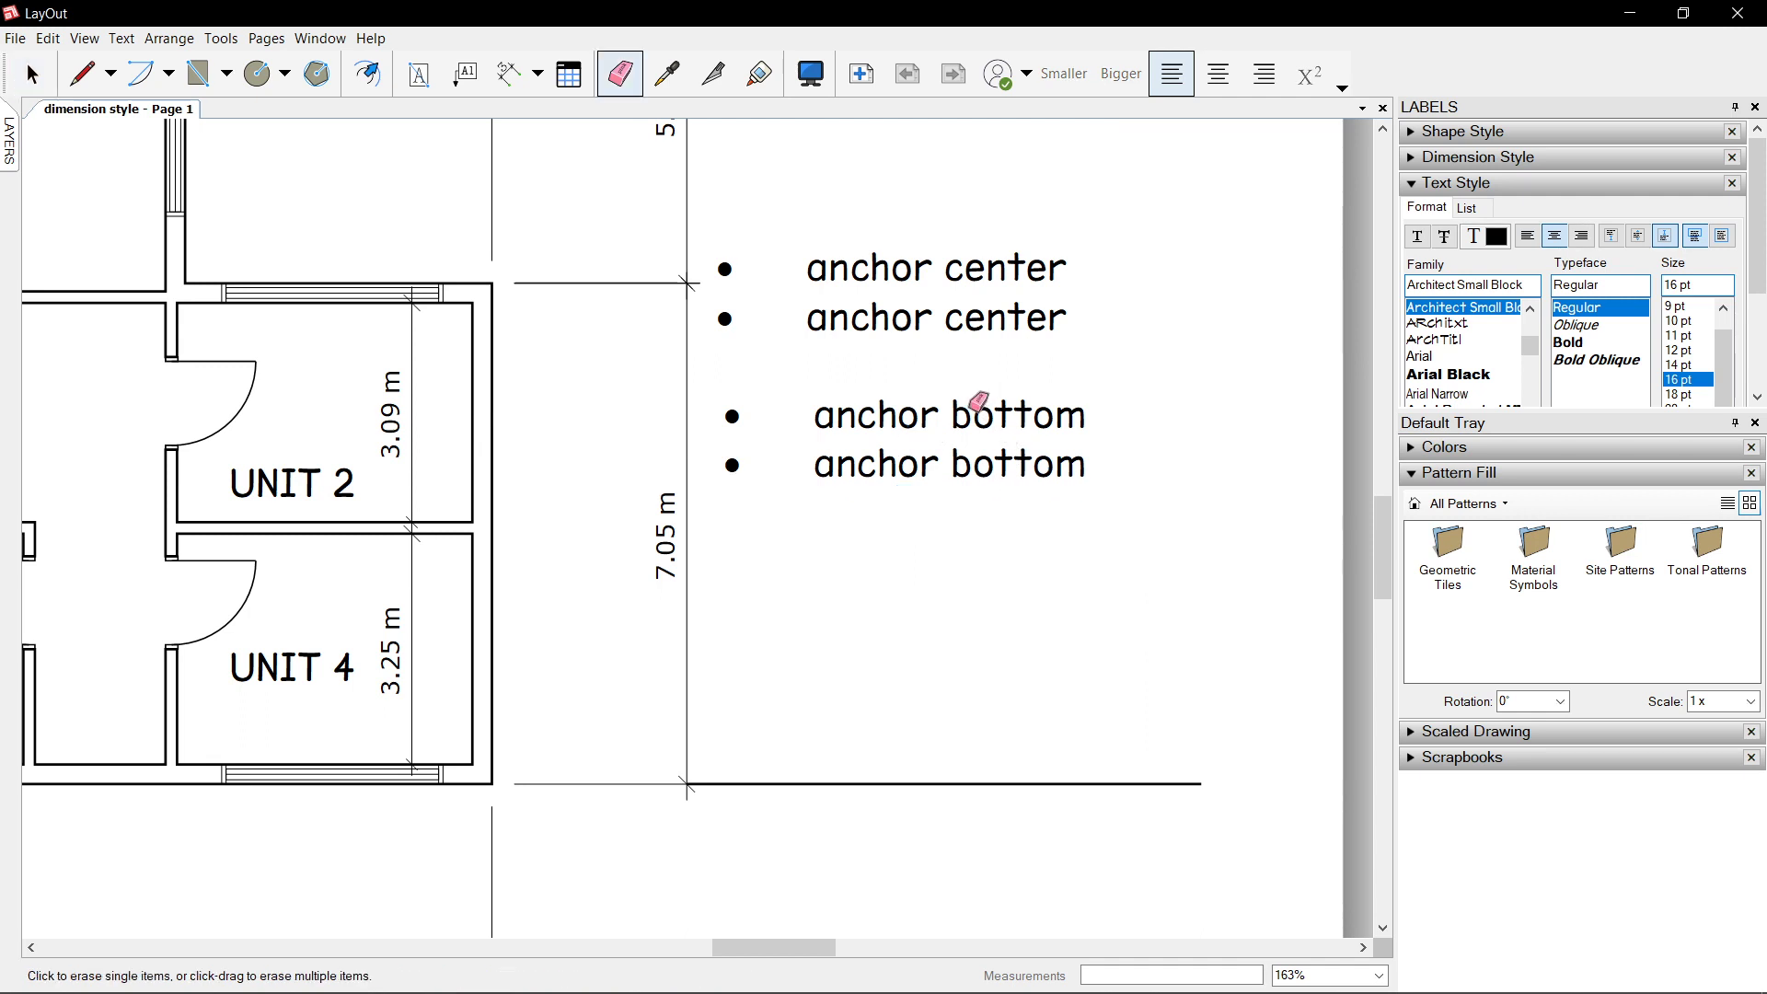
drag(975, 399, 1038, 315)
key(space)
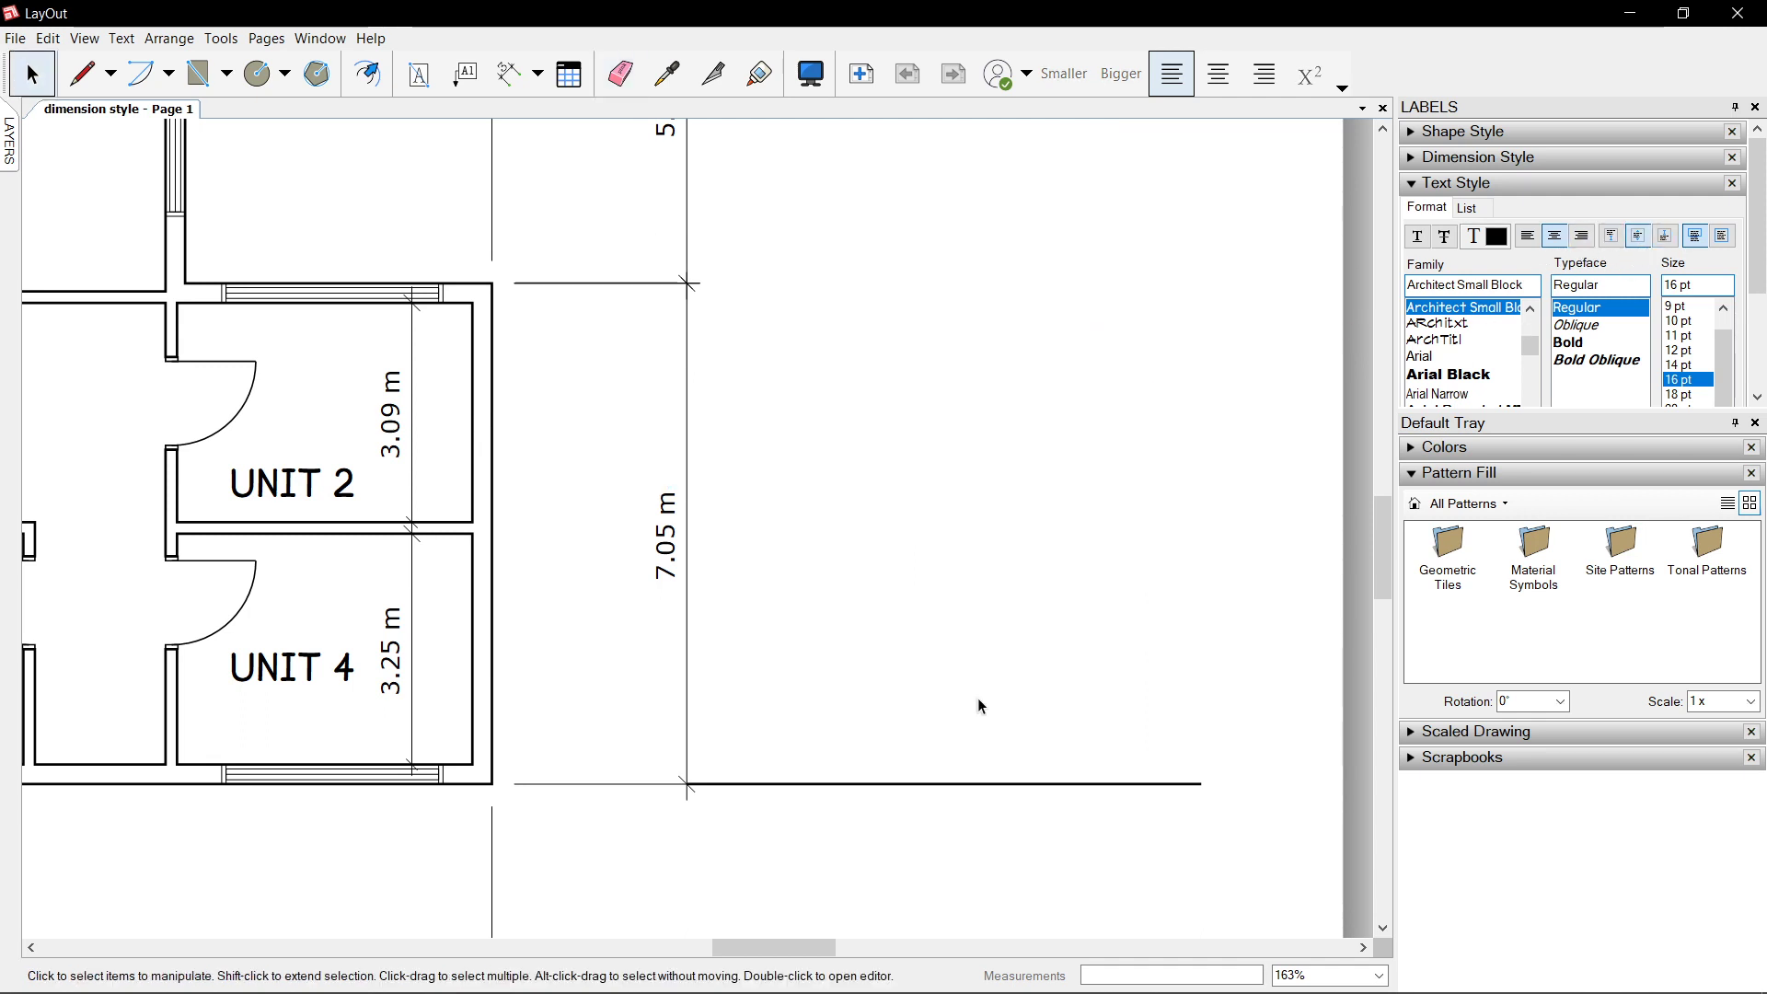
- Add a center-anchored bulleted text reading "natural grade line" on the new horizontal line
key(t)
scroll(810, 791, up, 1)
scroll(776, 766, up, 1)
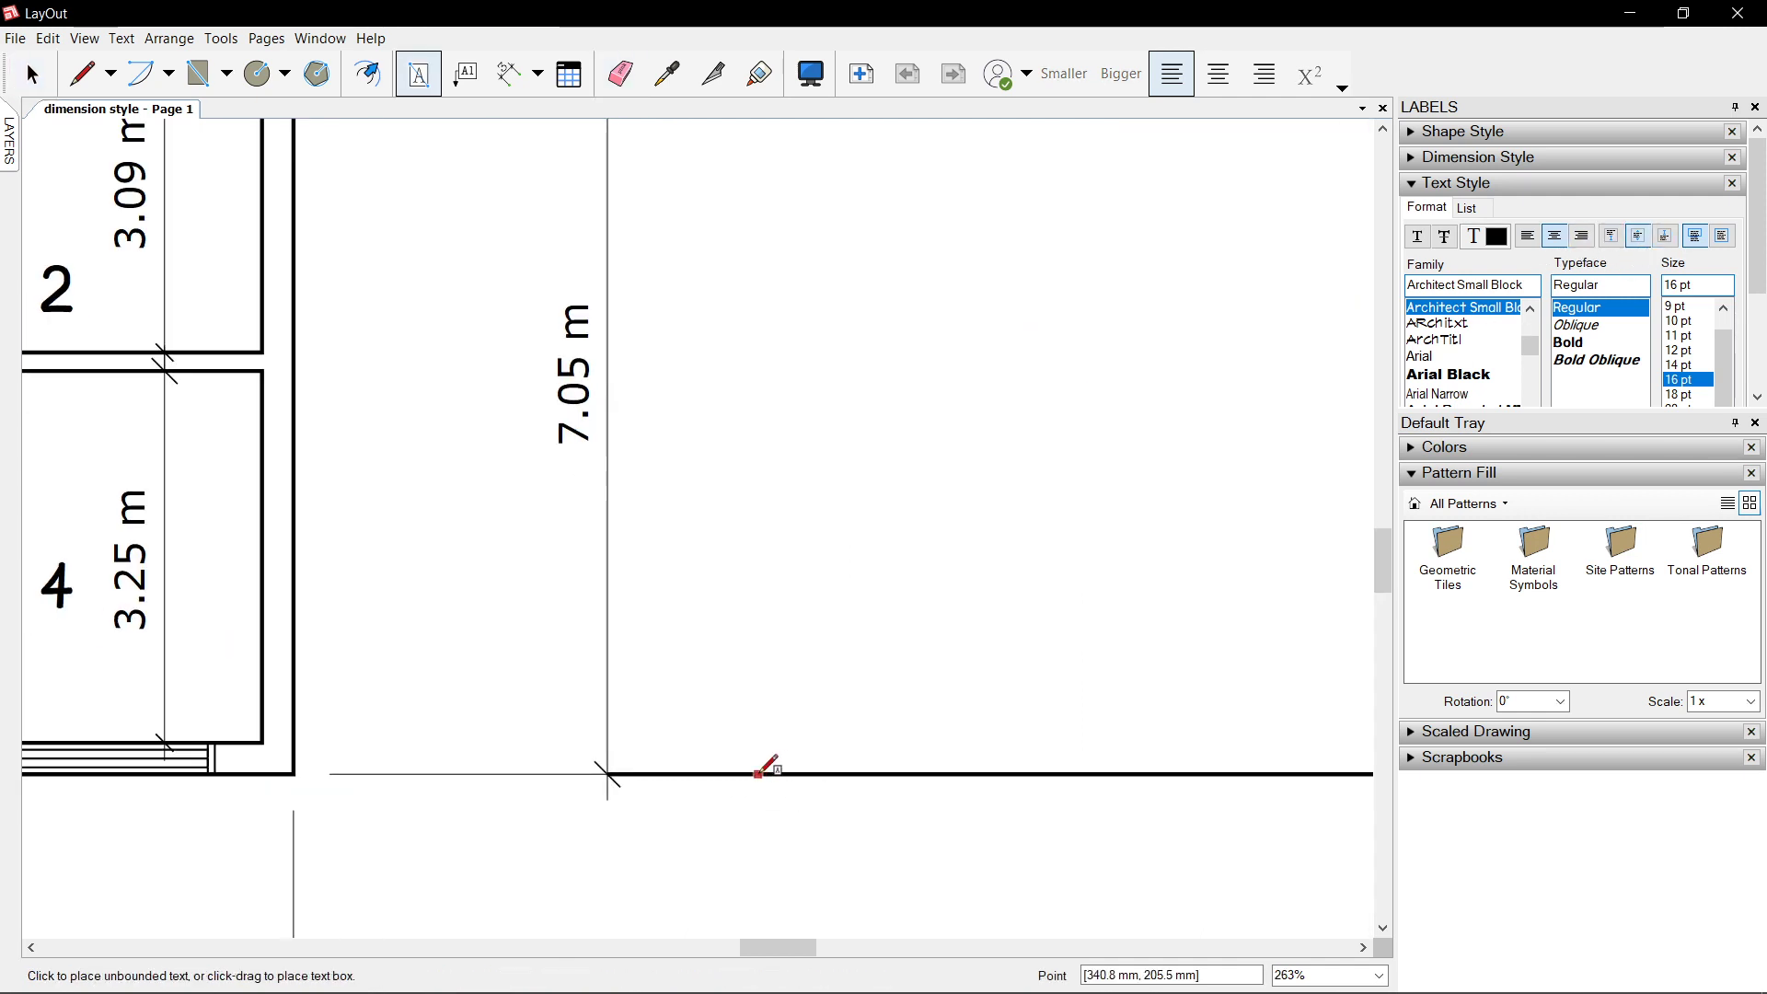
click(768, 764)
scroll(828, 644, down, 1)
text(natural grade line)
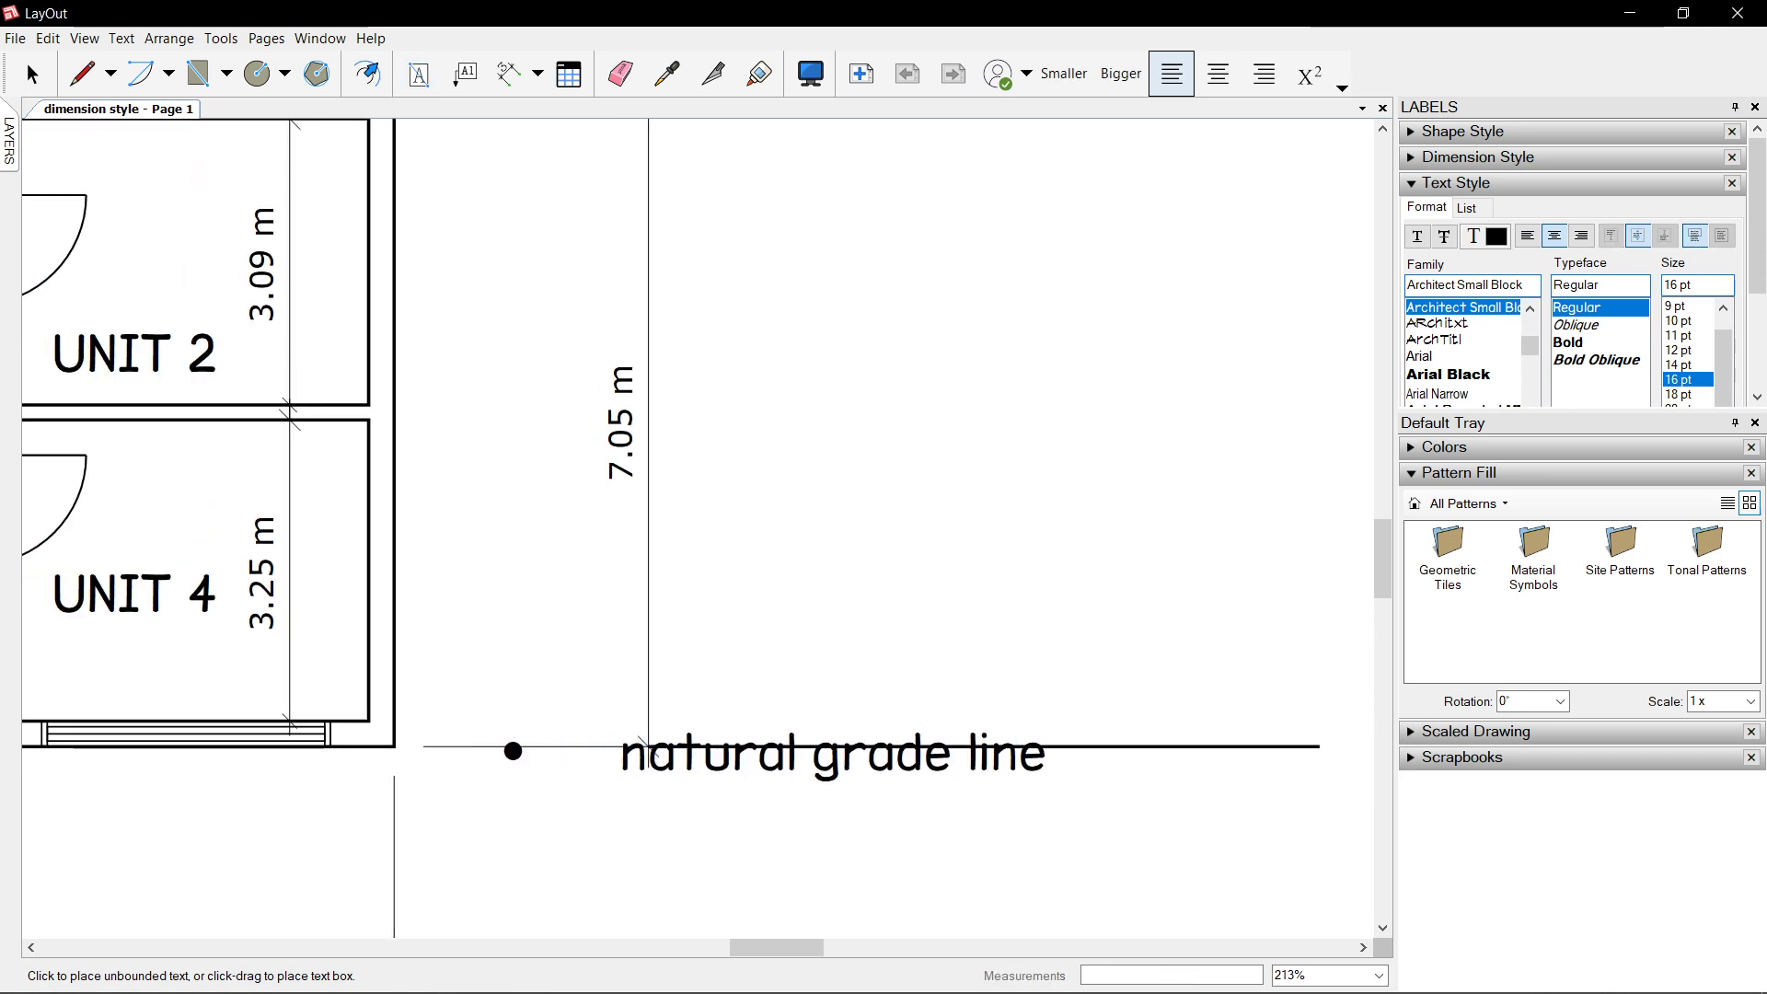
scroll(921, 764, up, 2)
key(Escape)
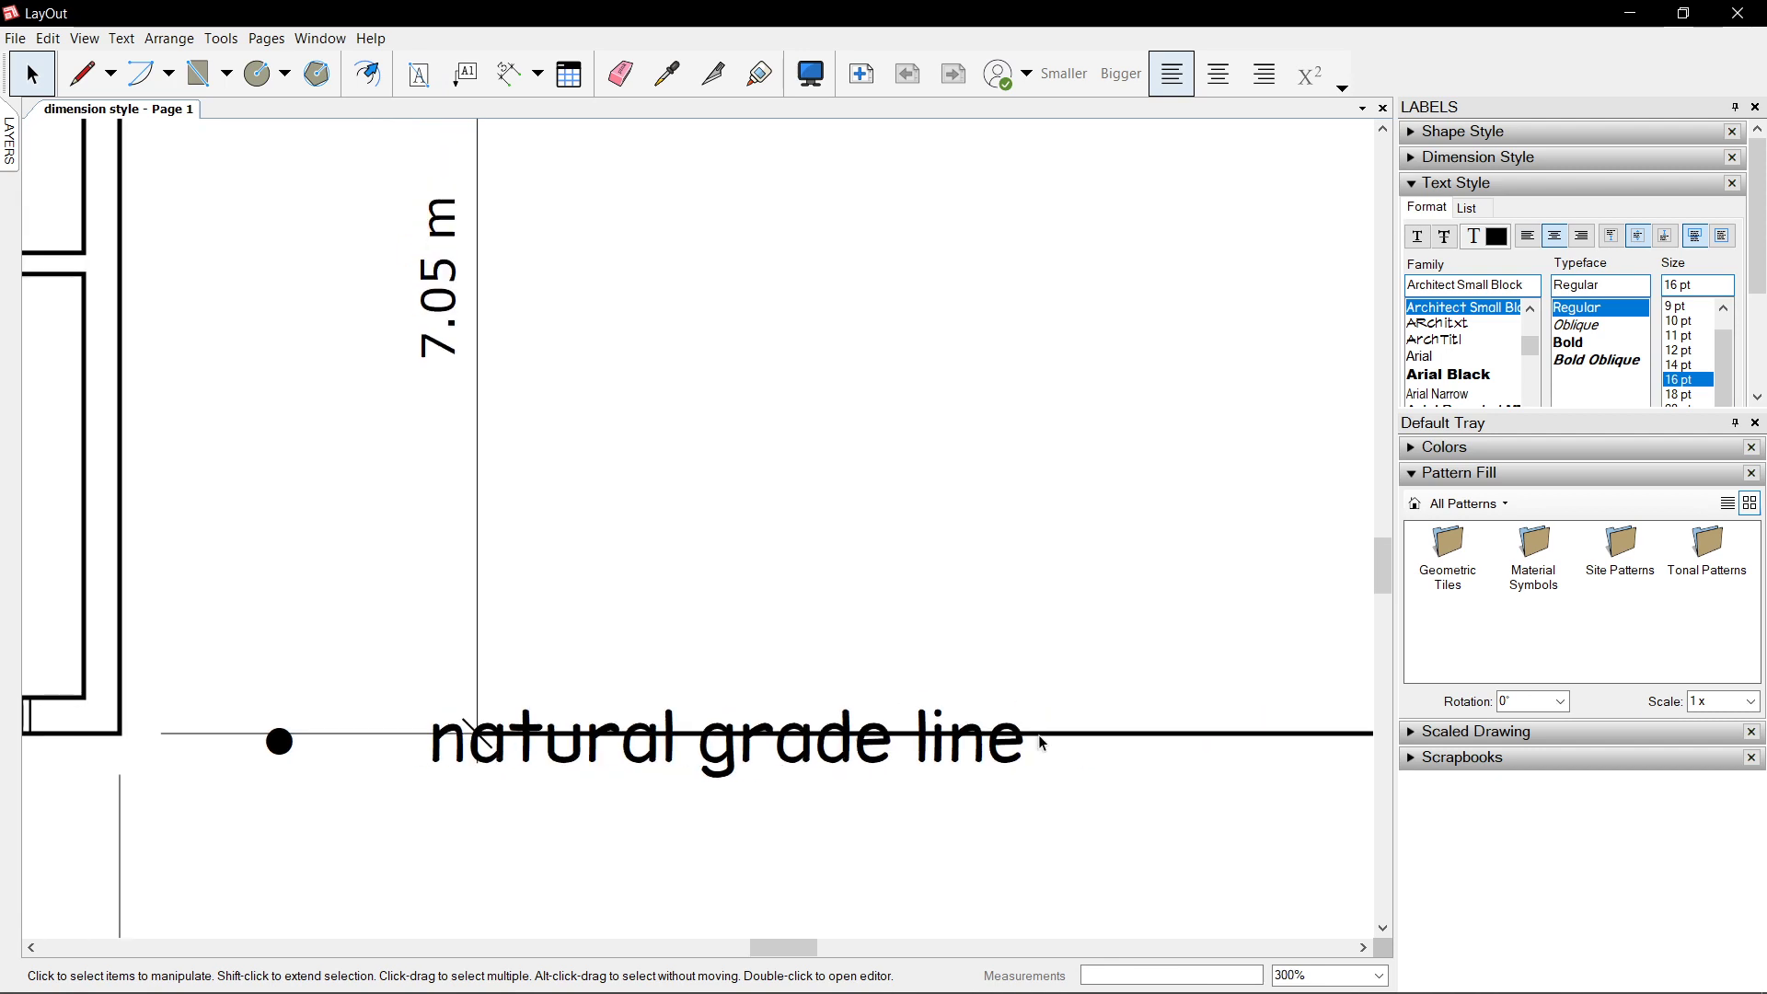
- Delete the center-anchored natural grade line text
click(1038, 734)
scroll(1038, 734, down, 2)
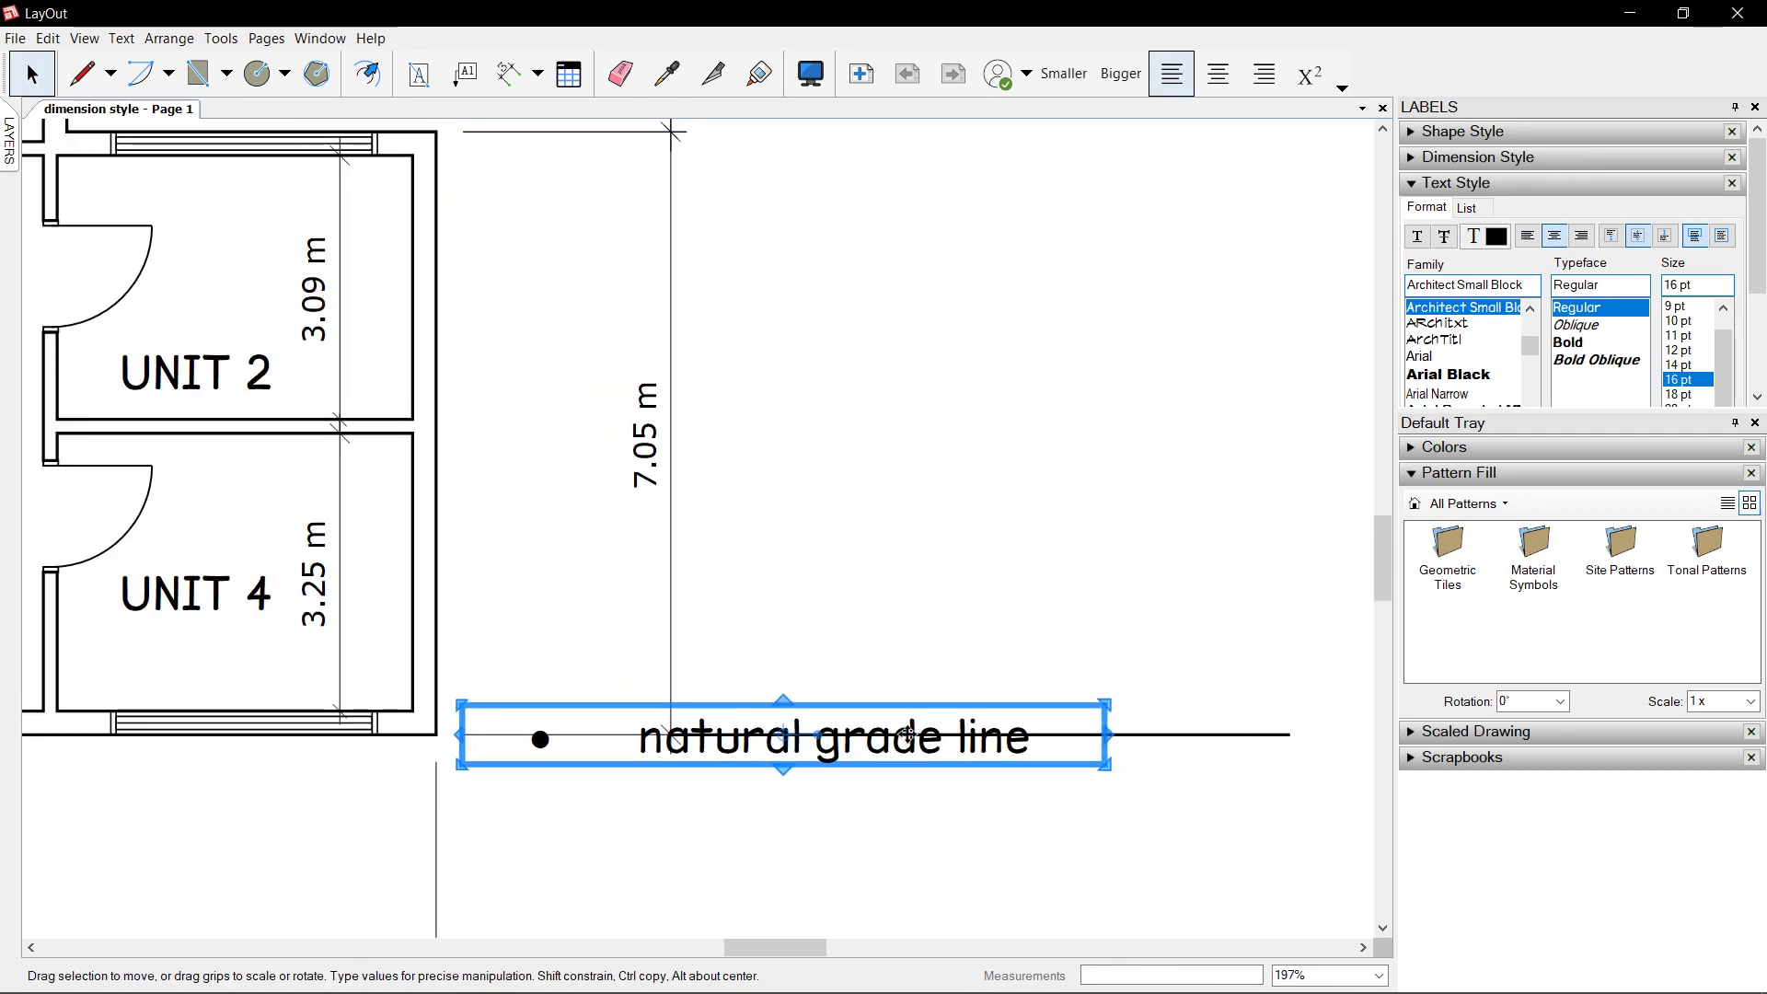
key(Delete)
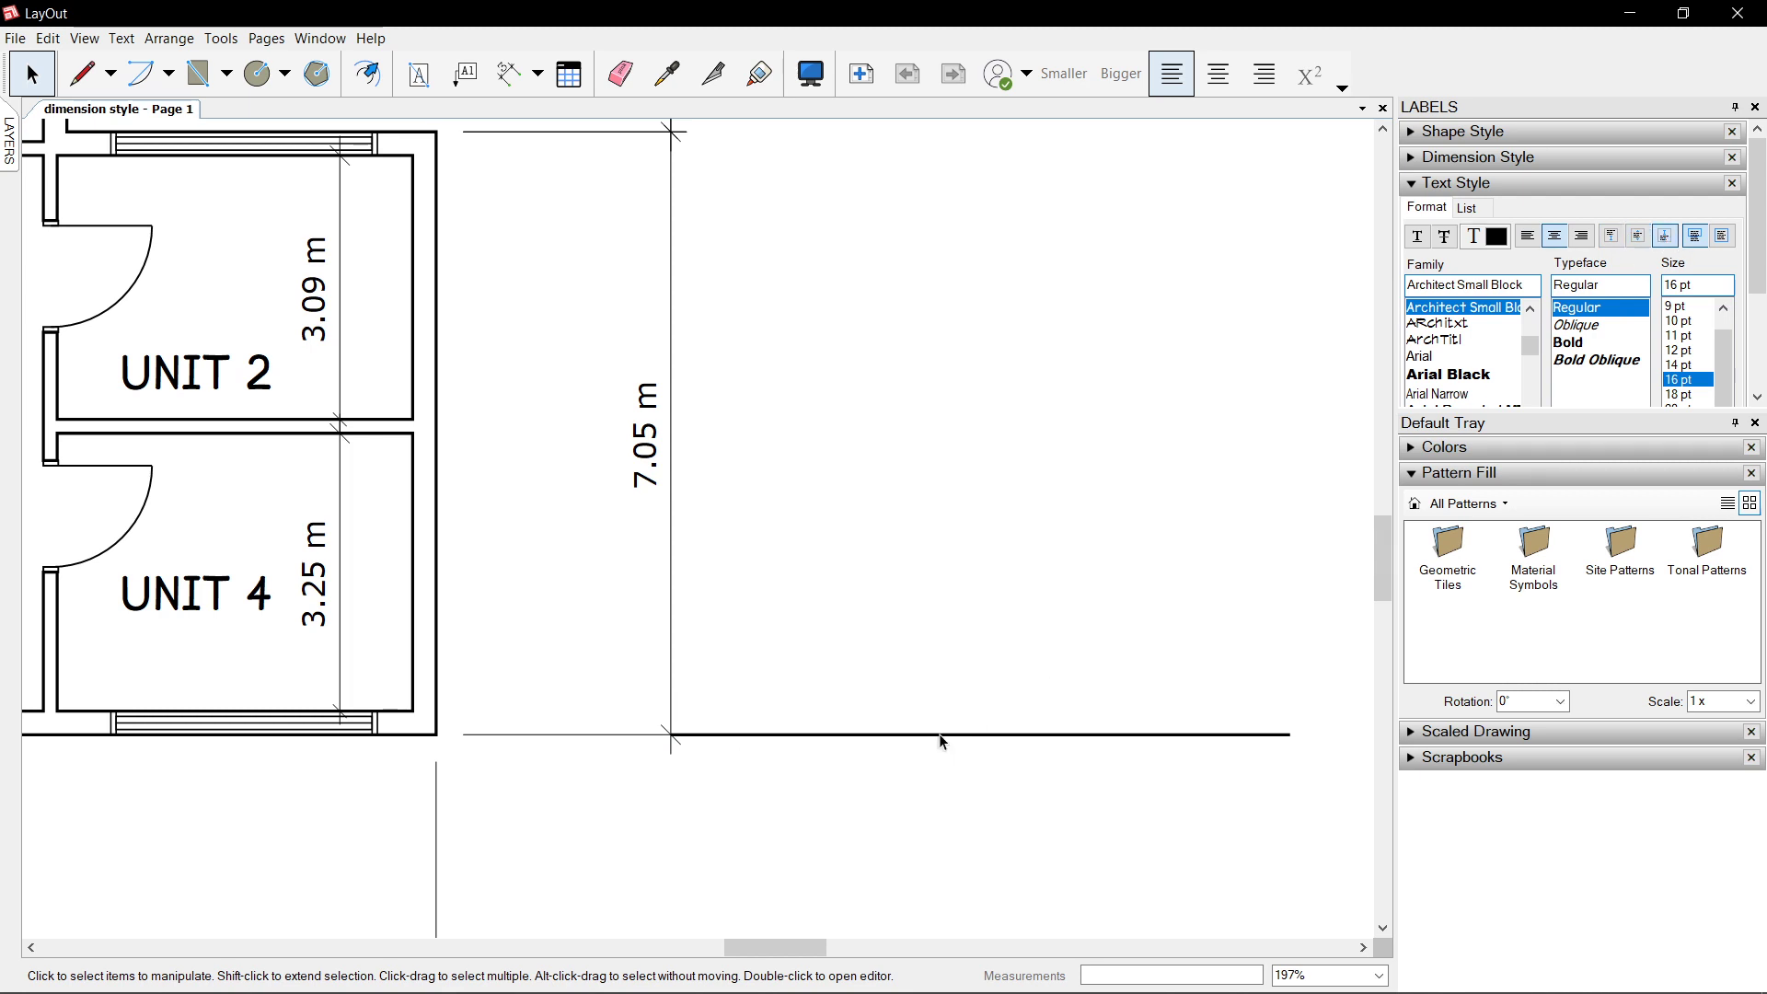
- Add a bottom-anchored, center-aligned bulleted text reading "natural grade line" on the horizontal line and select it
scroll(939, 733, up, 2)
key(t)
click(741, 734)
text(na)
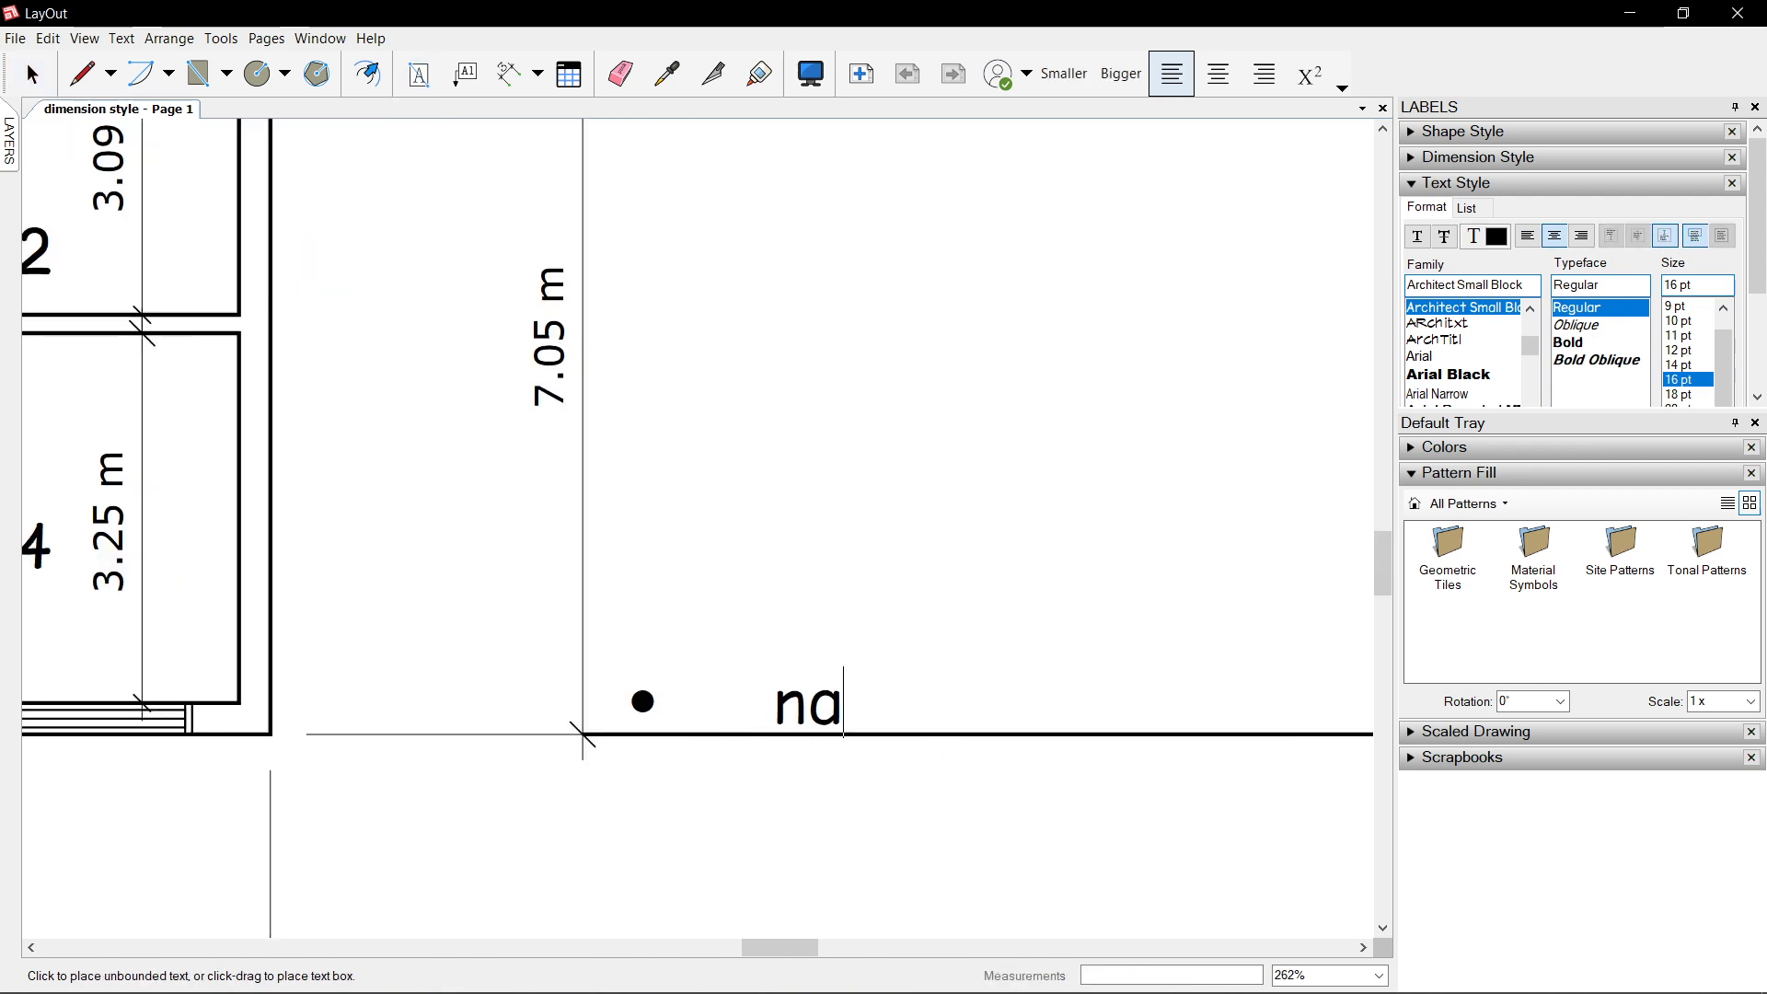
text(tural grade line)
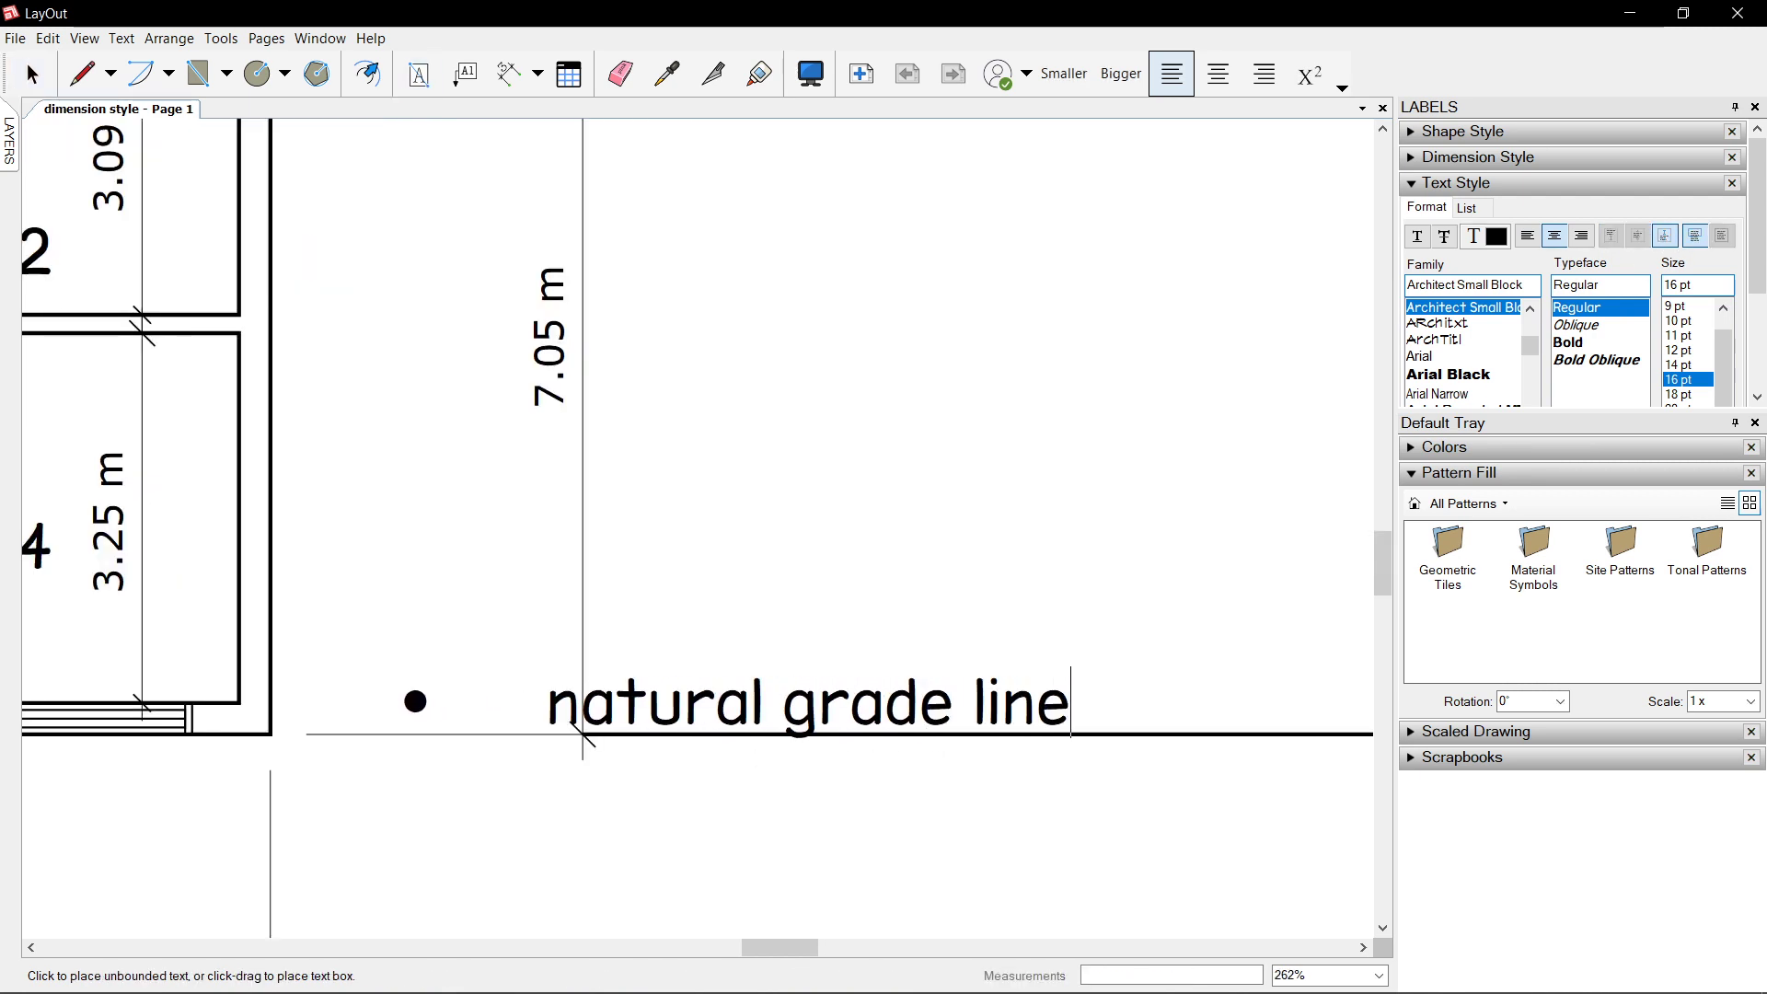
click(869, 429)
scroll(769, 690, up, 2)
key(space)
click(821, 724)
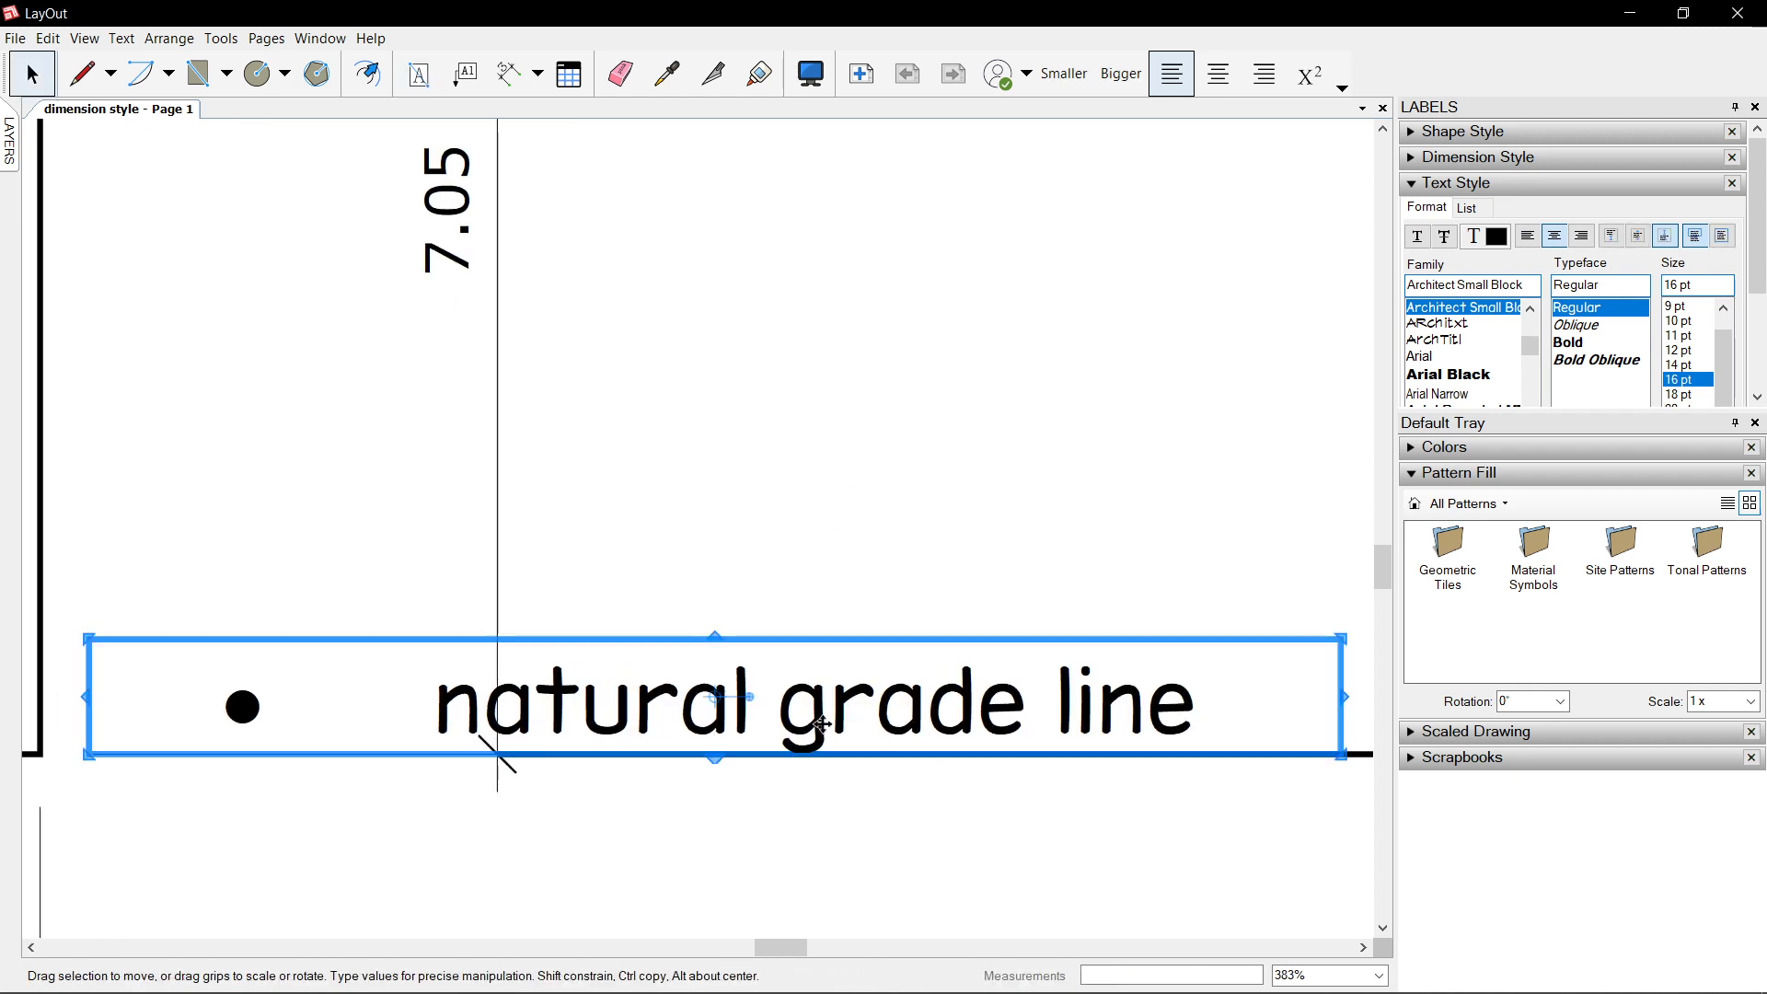
scroll(860, 710, down, 2)
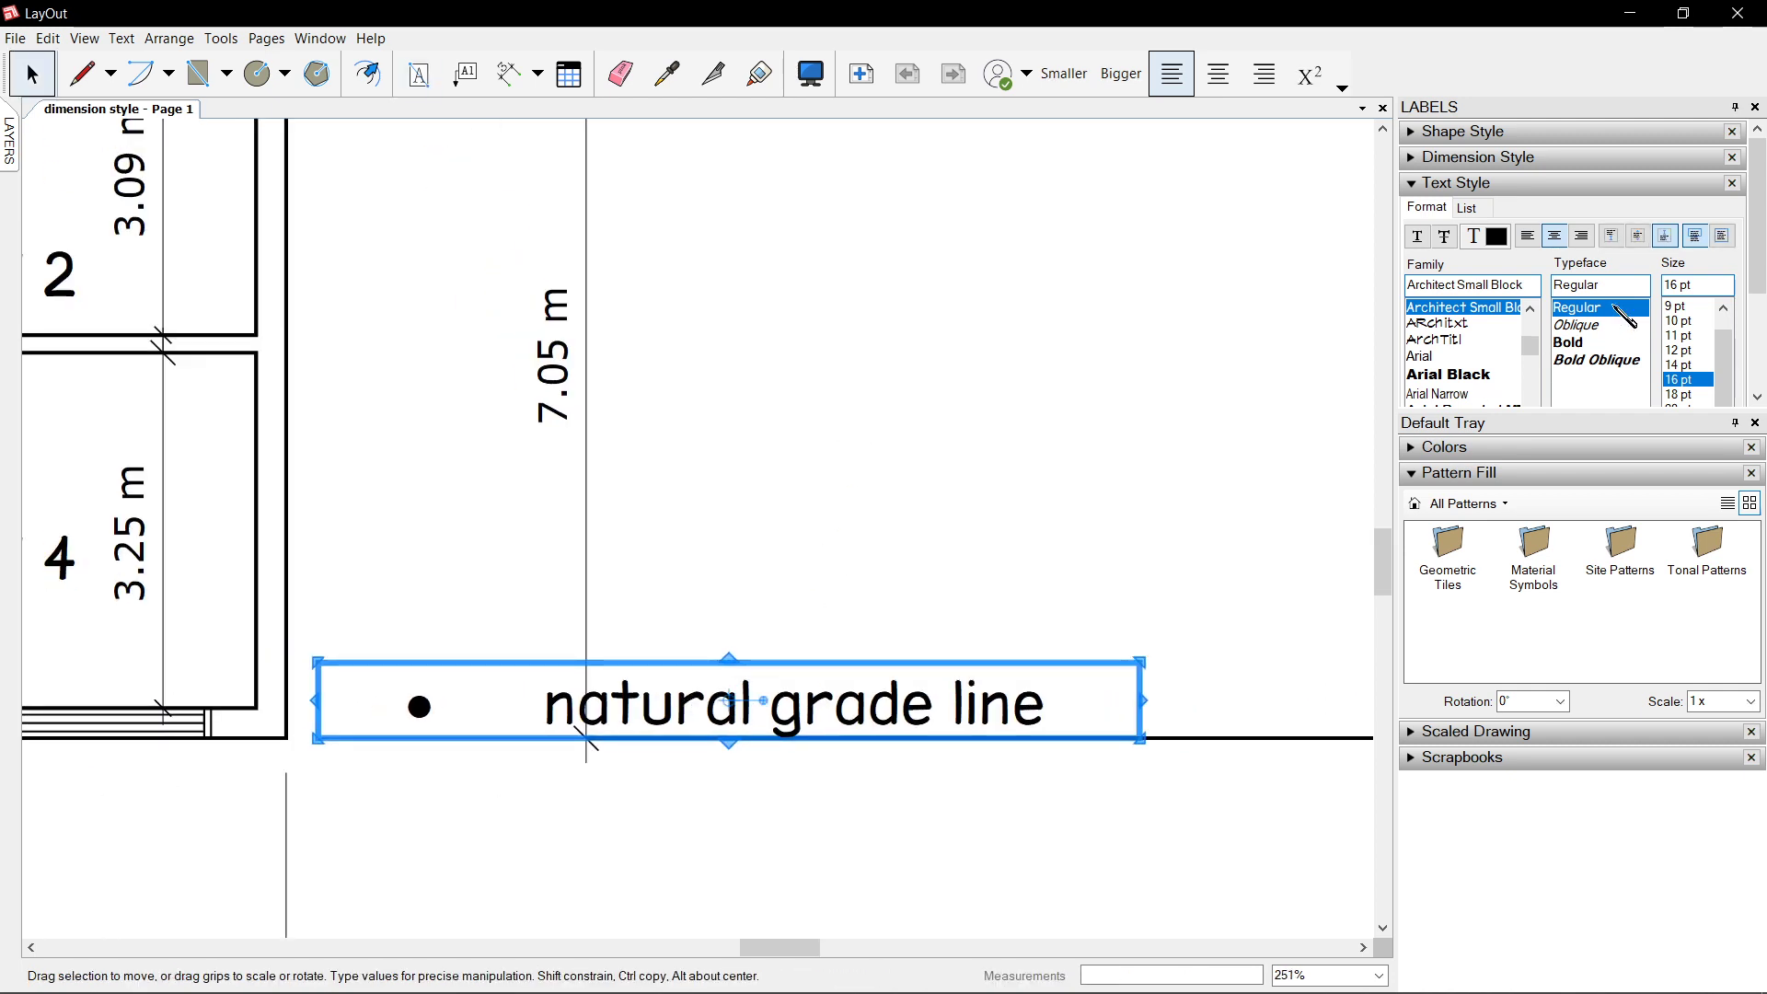
- Erase the center-aligned natural grade line text from the horizontal line
key(e)
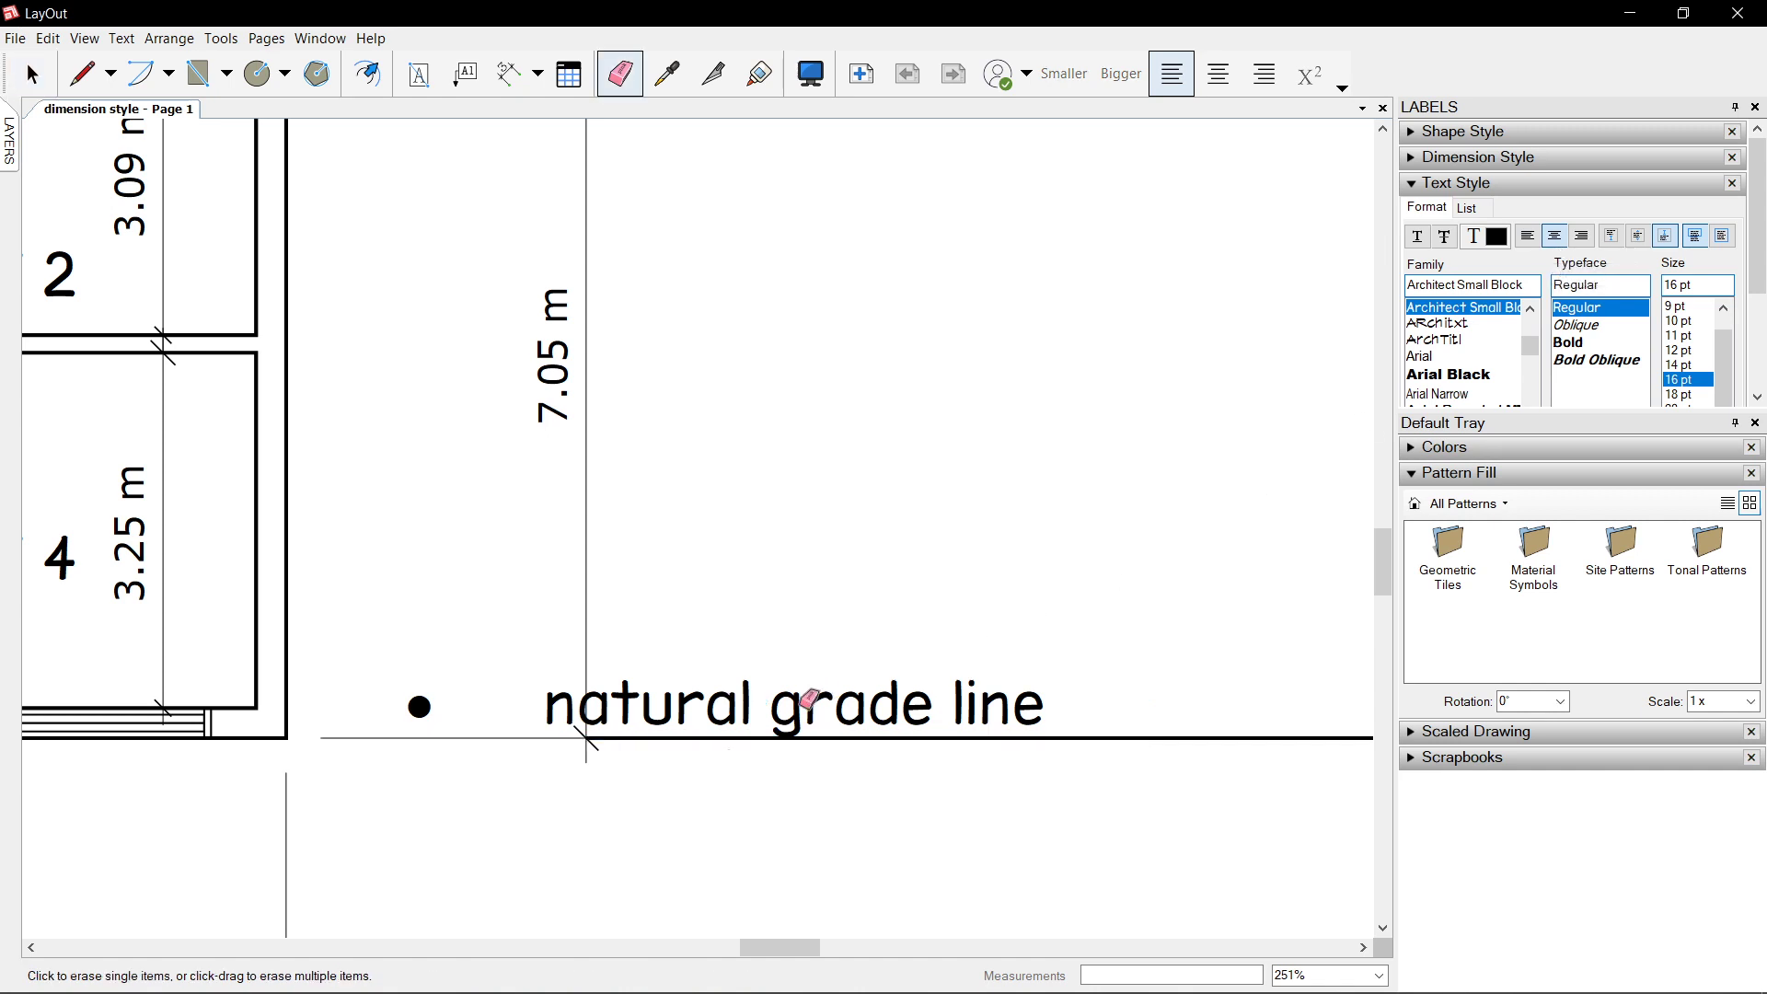
click(809, 702)
key(space)
- Set left alignment and add a bottom-anchored bulleted text reading "natural grade line" near the start of the horizontal line
scroll(926, 586, down, 1)
scroll(924, 578, up, 1)
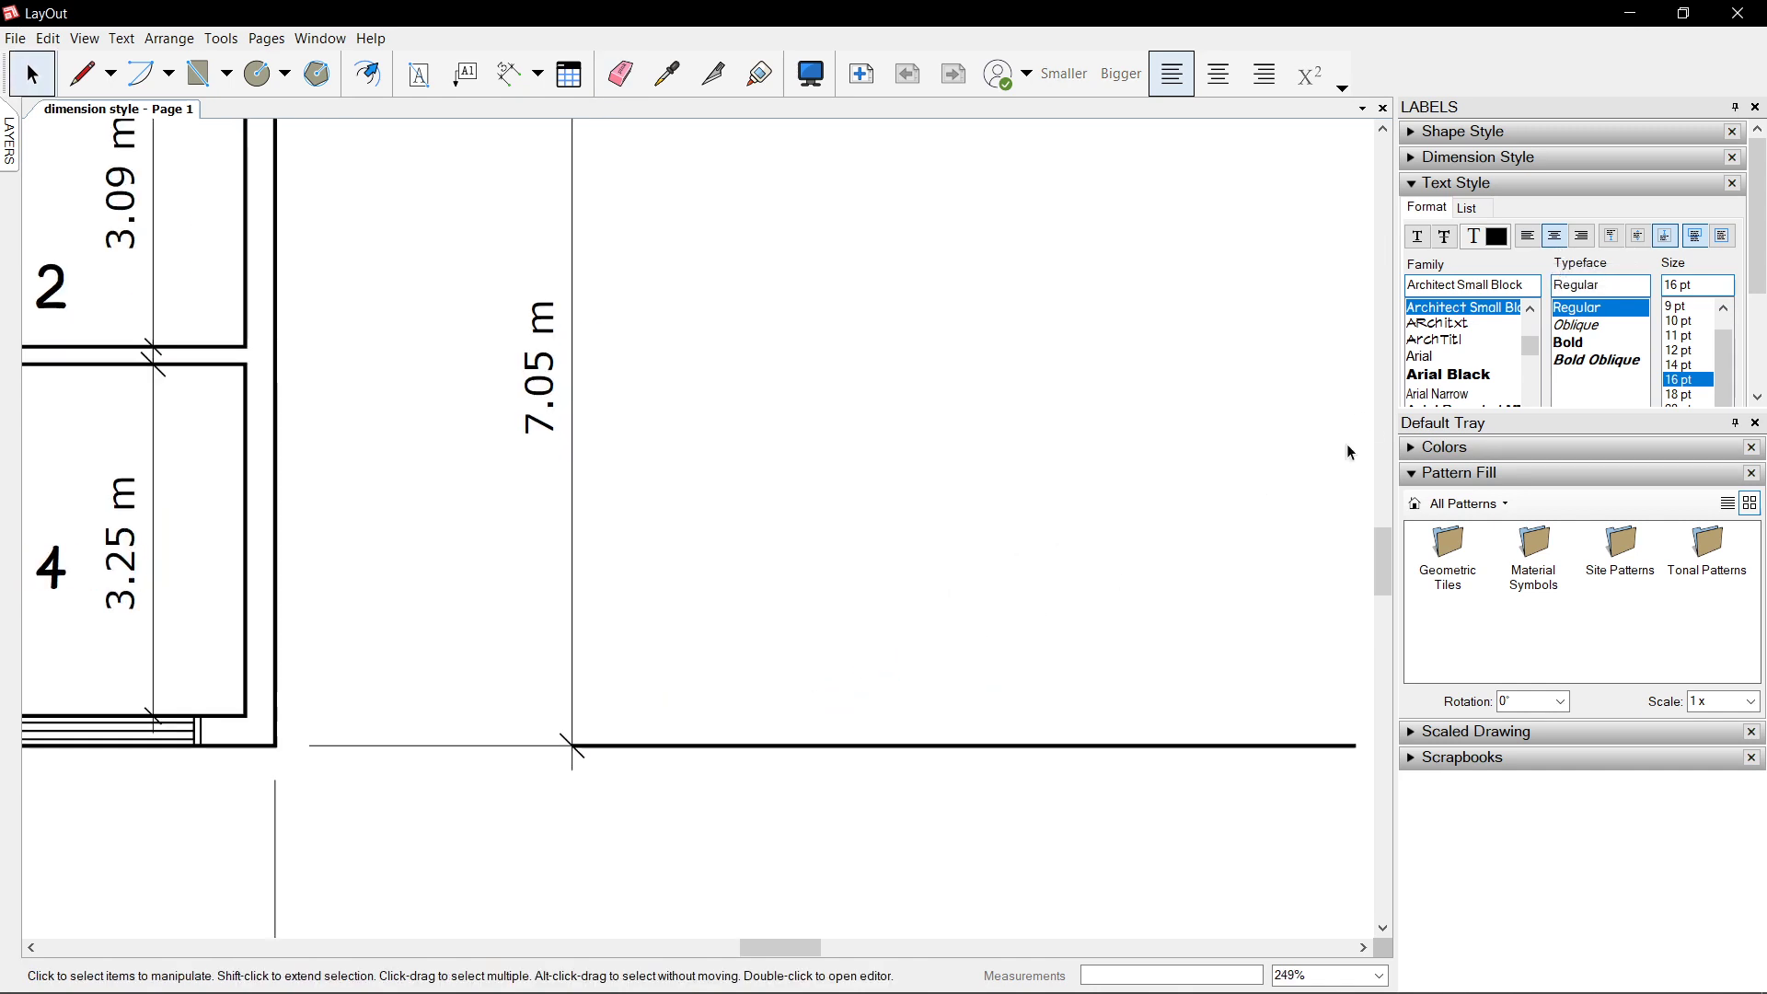
click(1533, 243)
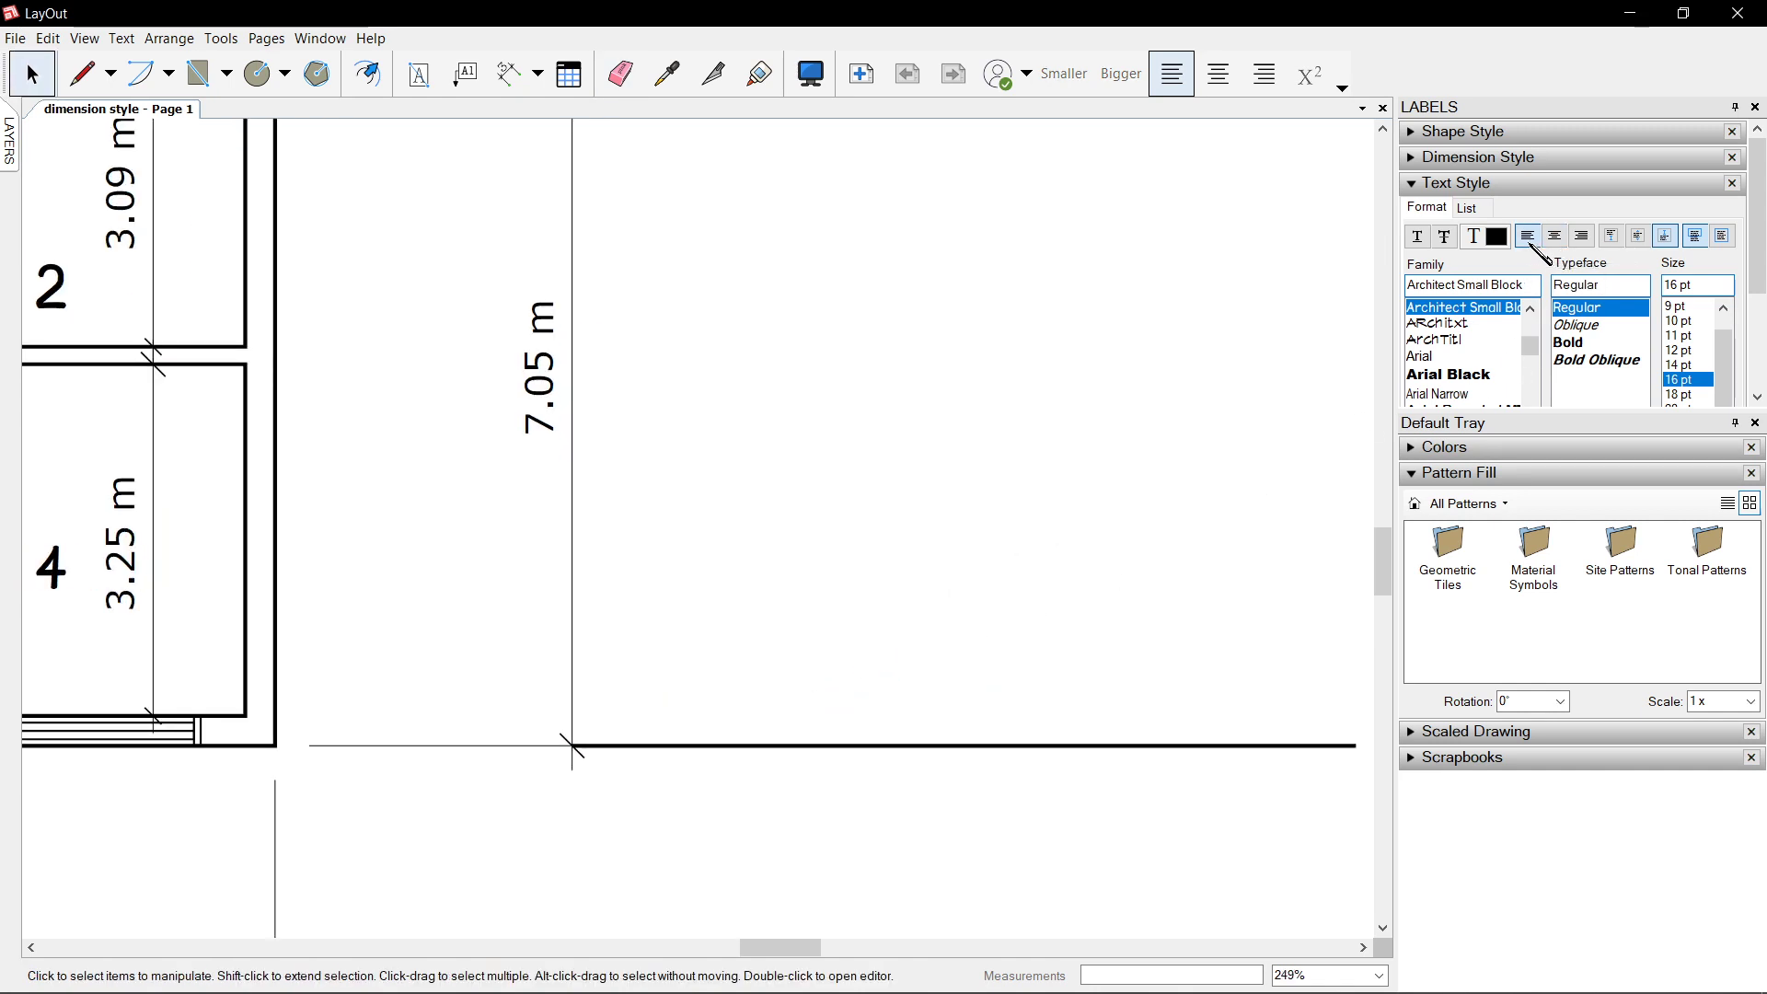
key(t)
click(648, 747)
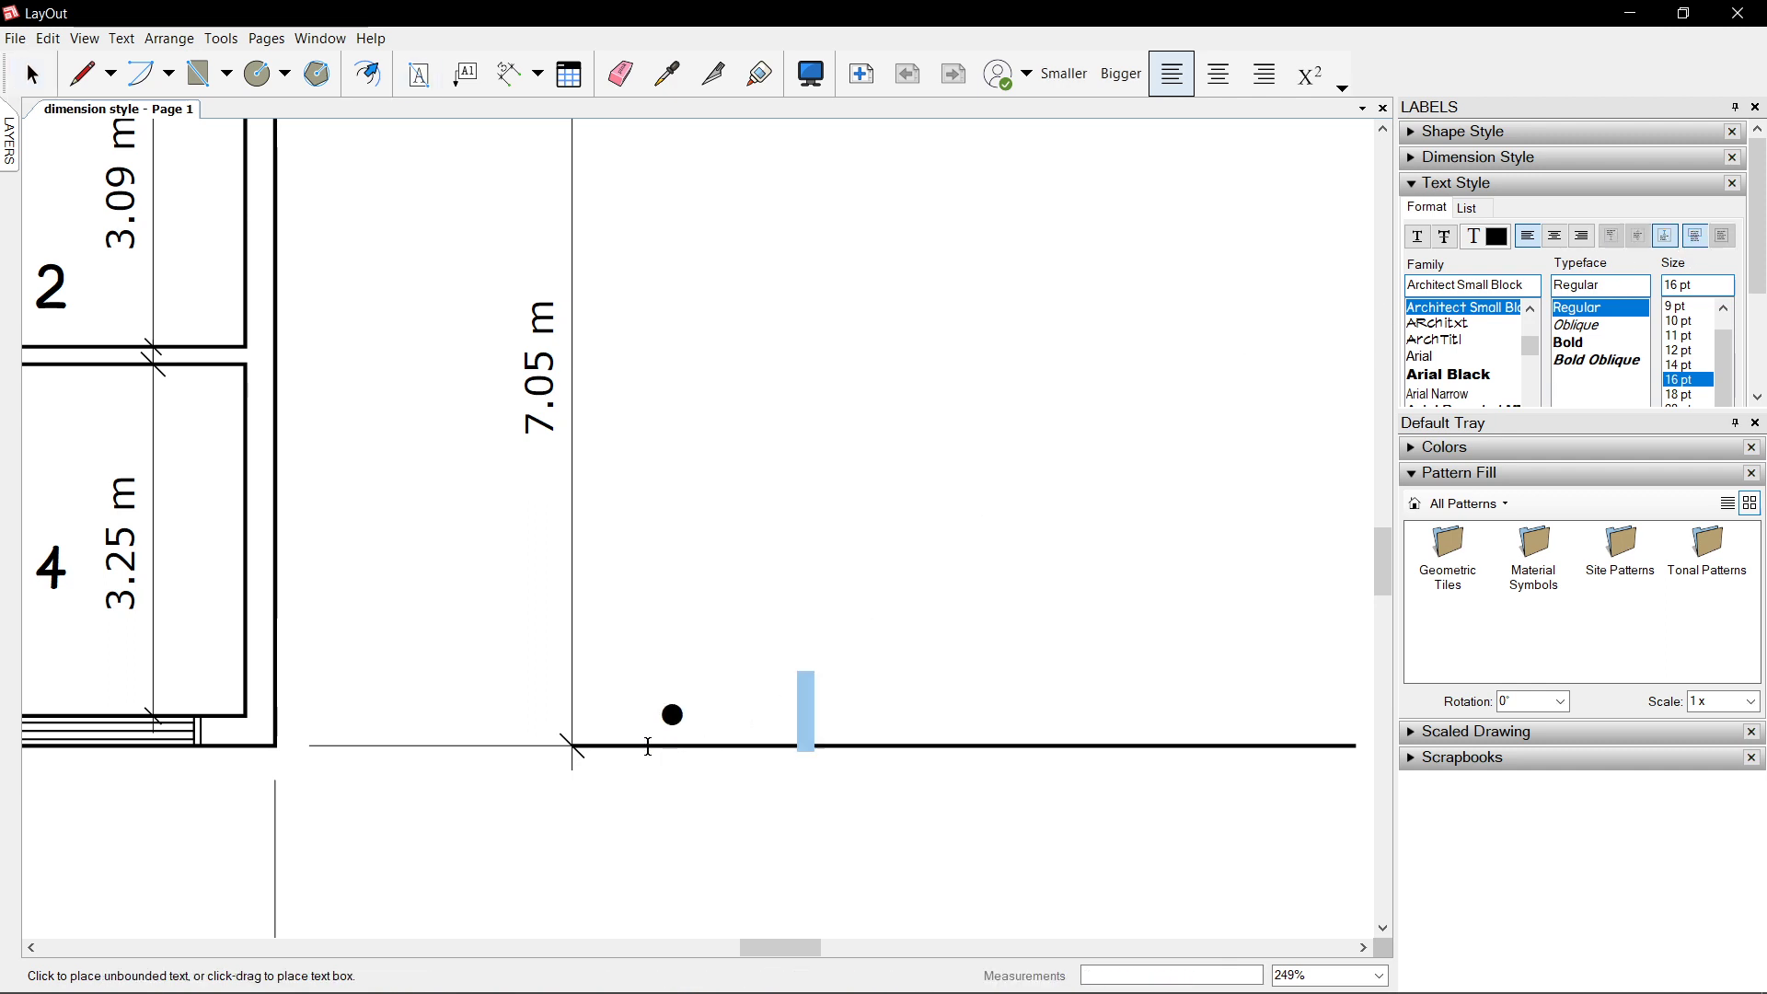
text(natural grd)
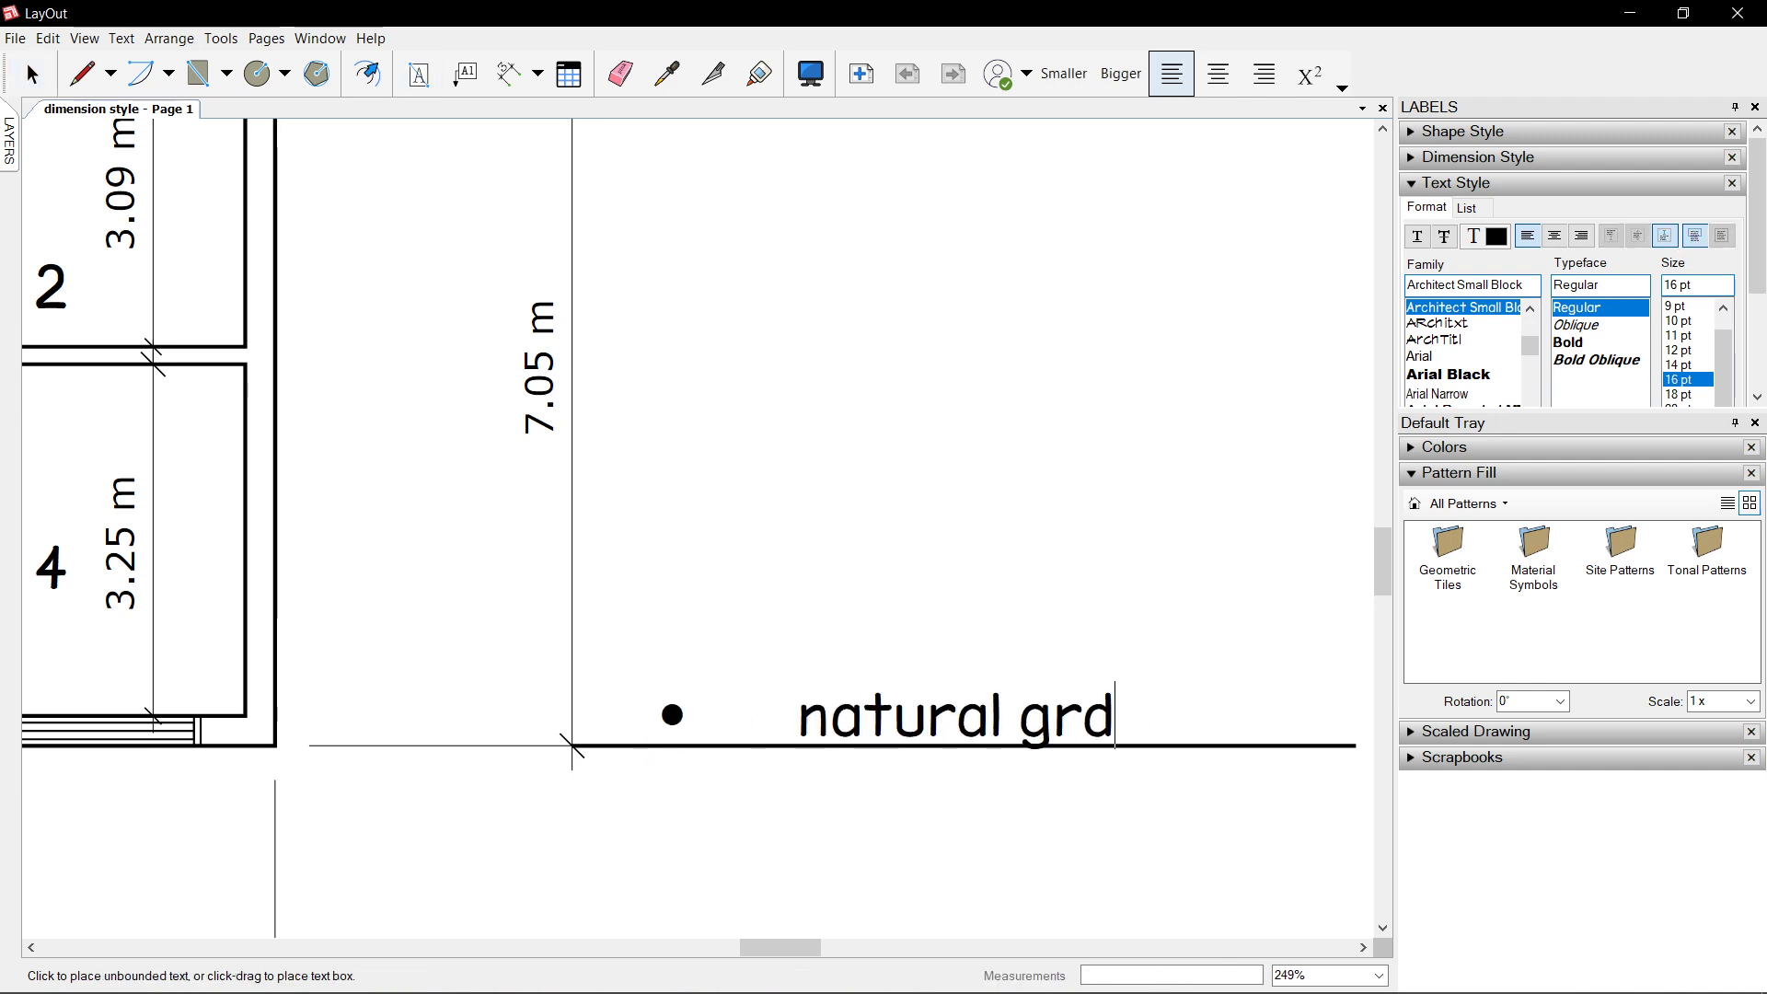
key(BackSpace)
text(ade line)
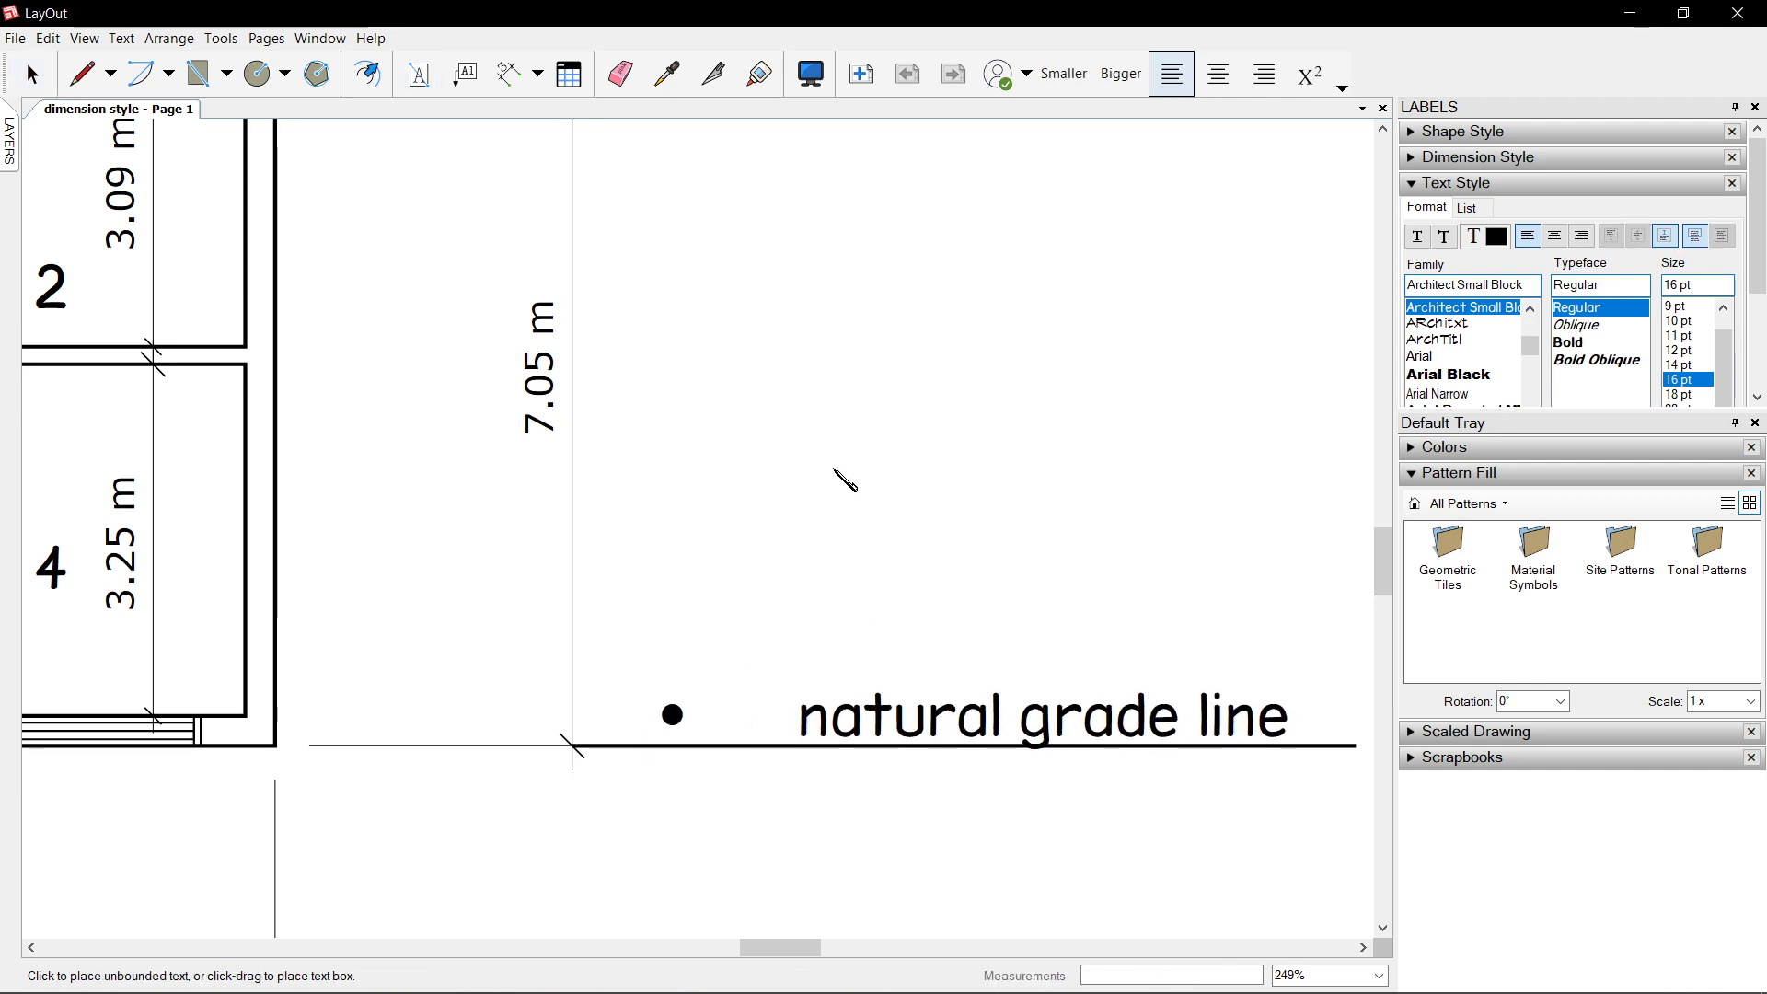
key(Escape)
- Copy the natural grade line text together with its horizontal line straight up to about the middle of the 7.05 m dimension
scroll(854, 511, down, 4)
scroll(1063, 722, down, 2)
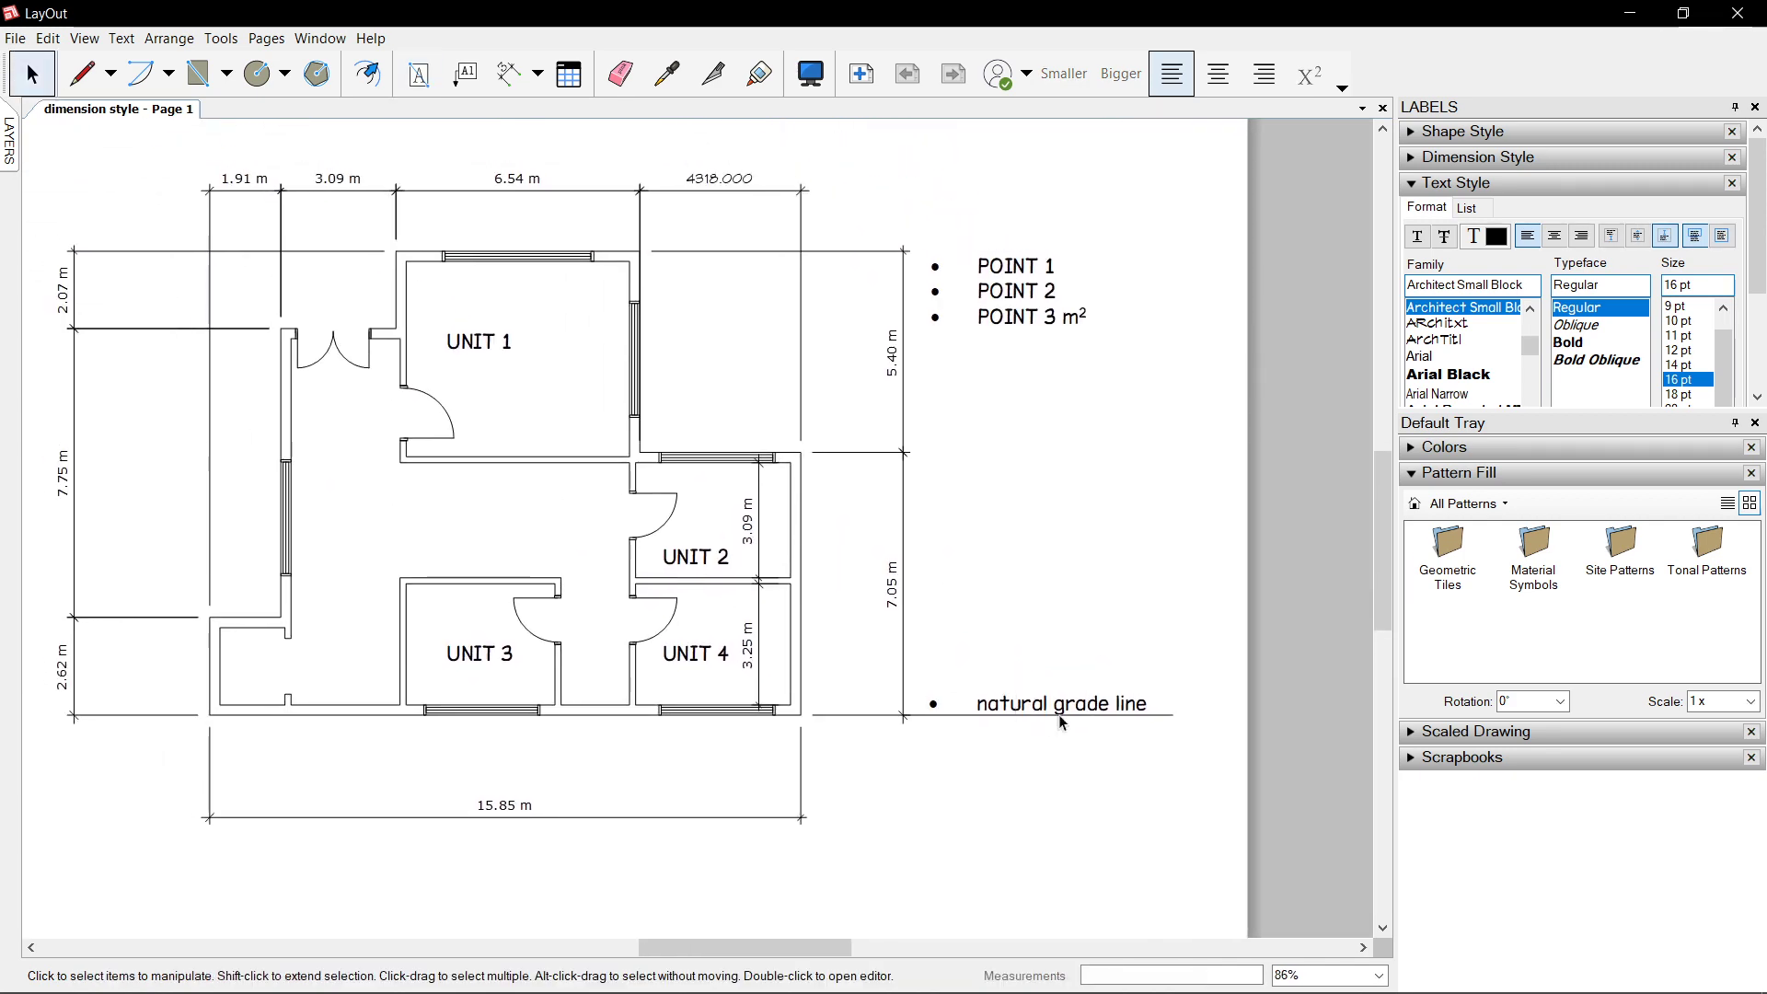
scroll(1062, 717, up, 2)
click(1070, 705)
drag(1221, 604, 1129, 771)
scroll(1056, 702, up, 1)
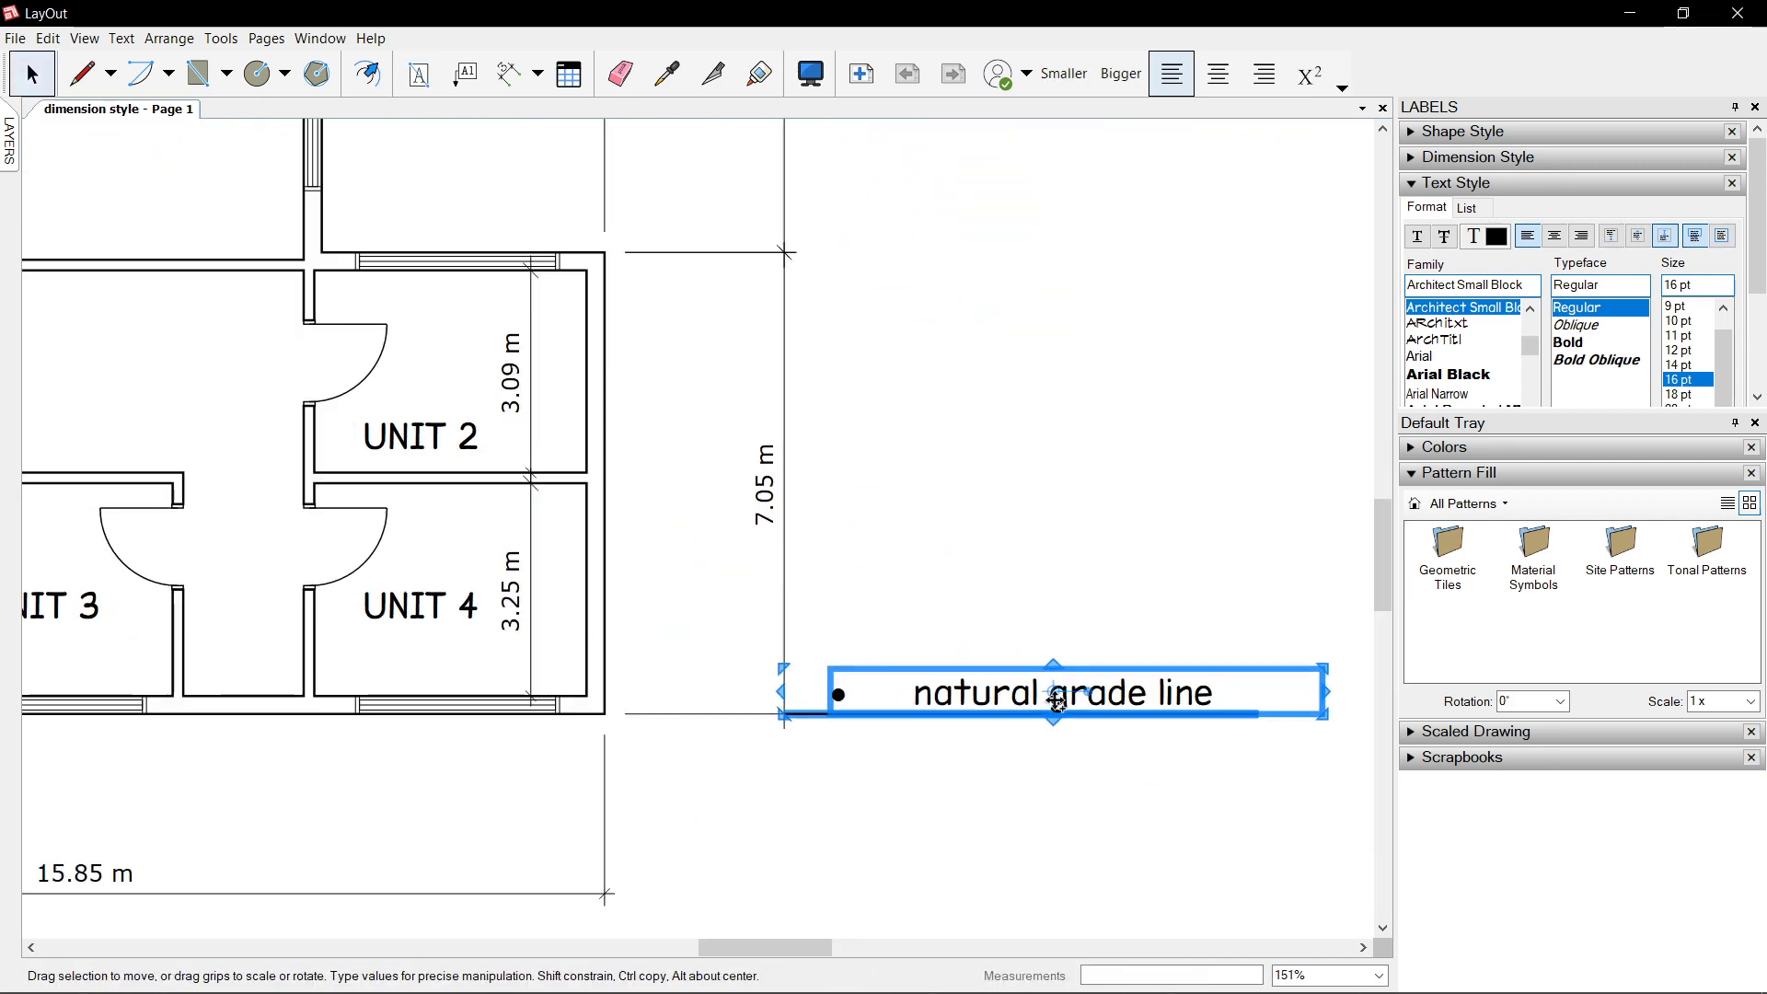
ctrl+drag(1058, 701, 1057, 473)
key(Escape)
scroll(1056, 473, up, 1)
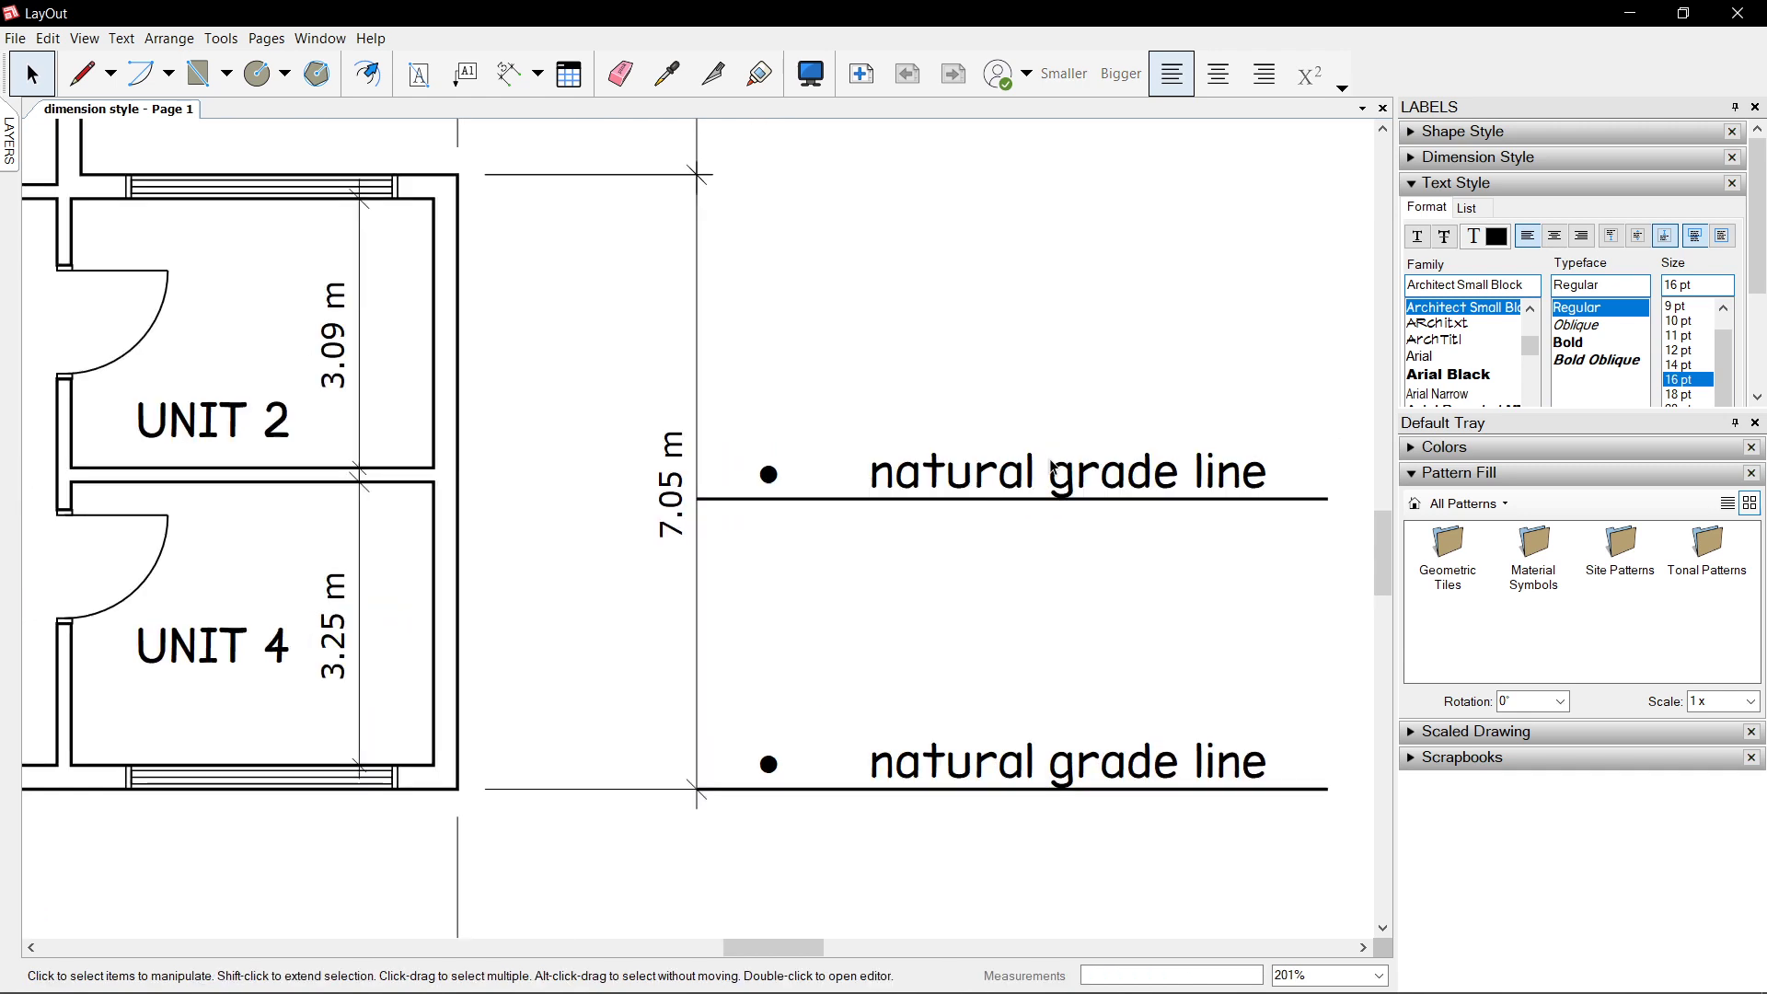
- Replace the copied text on the upper line with a new bulleted text for the second floor finish line
click(1049, 466)
key(e)
click(1033, 468)
key(t)
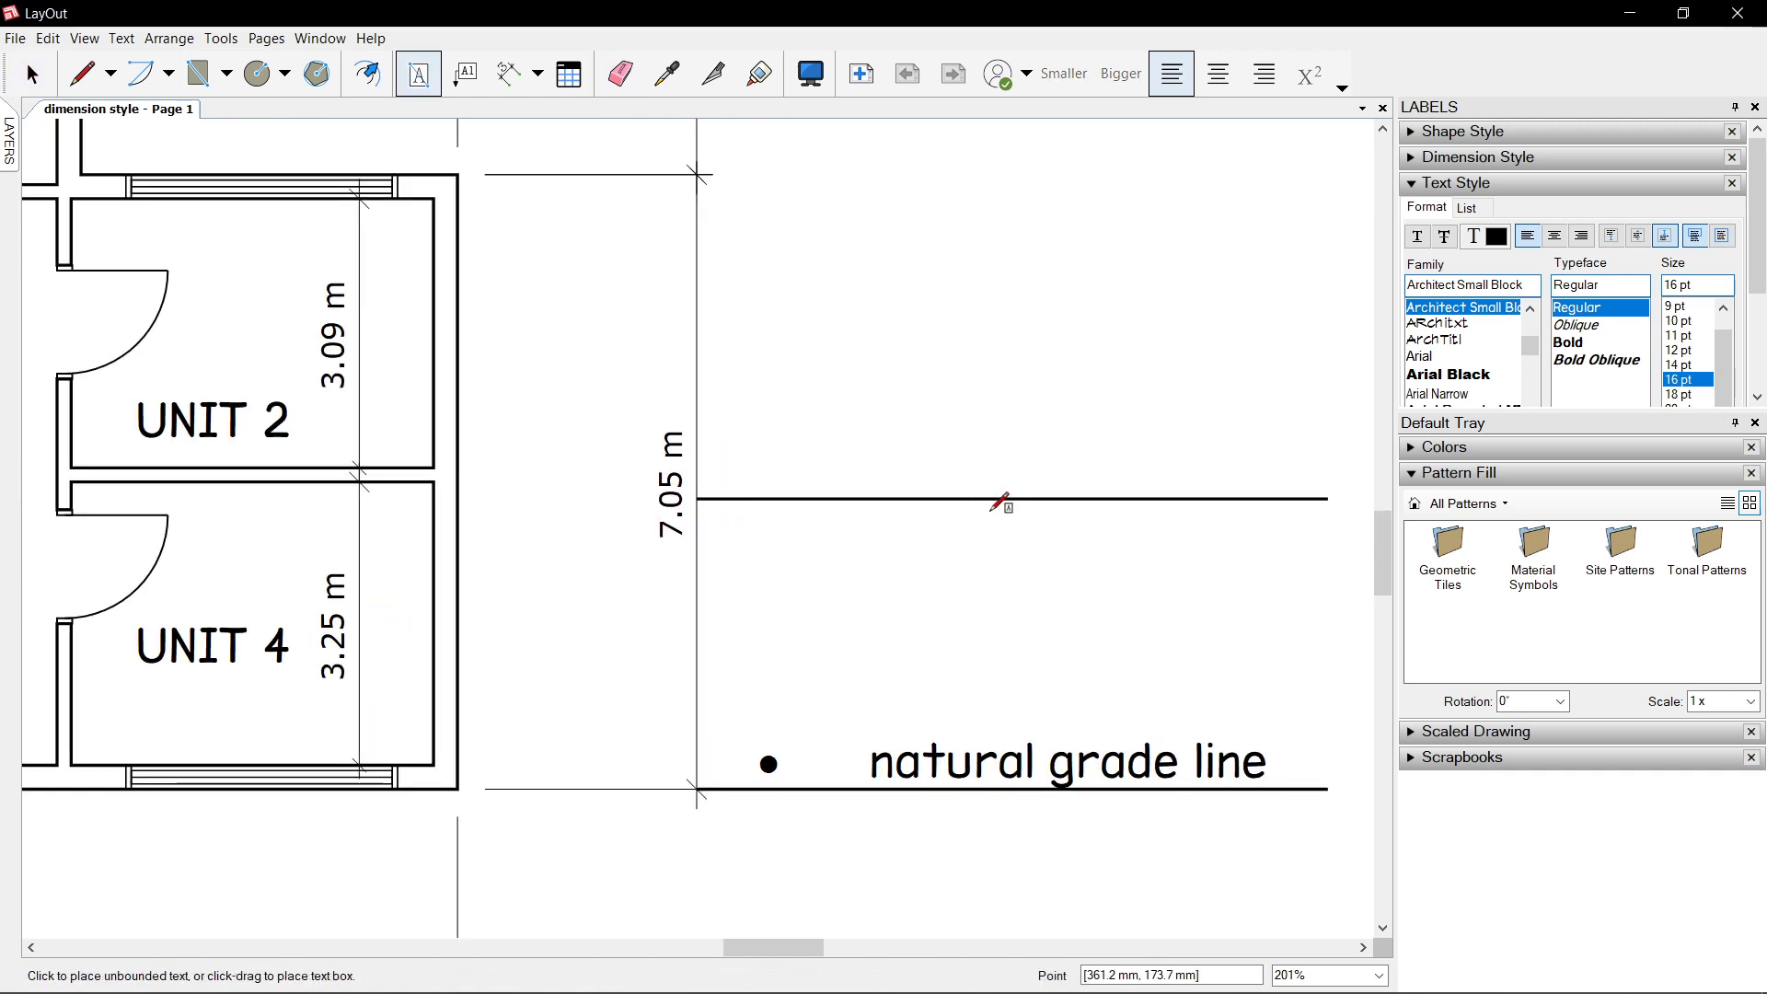
click(976, 498)
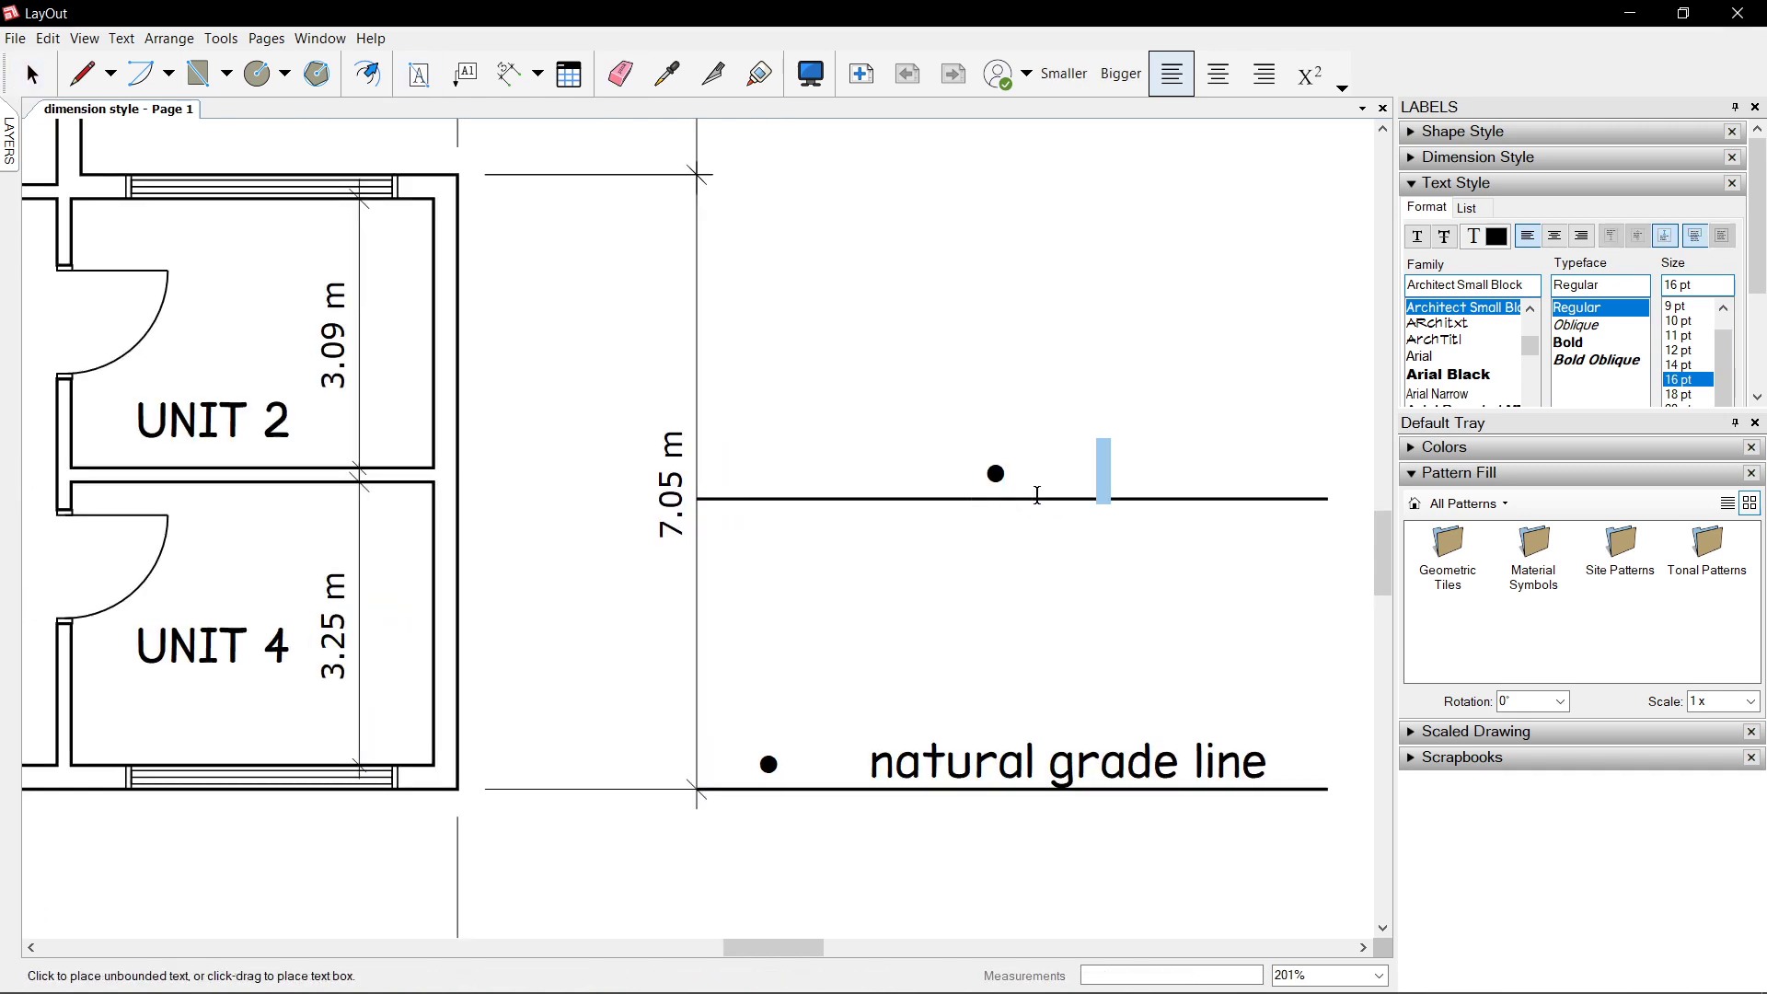
text(fir)
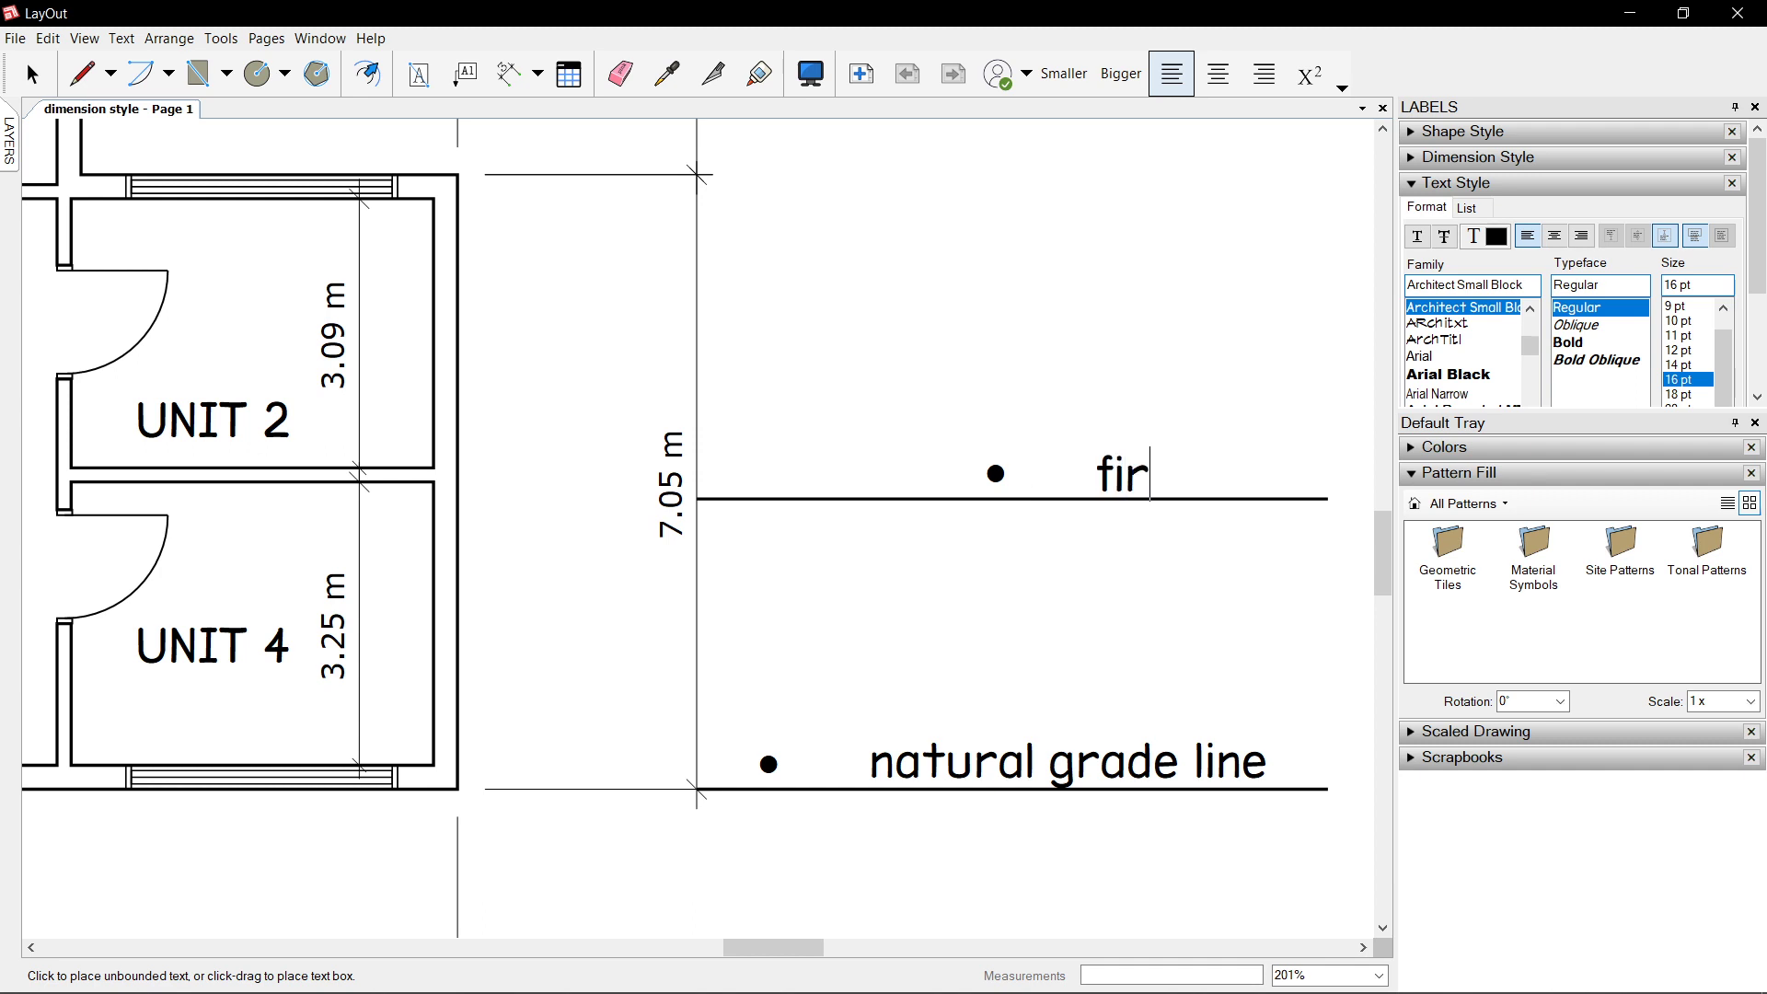
text(second floor)
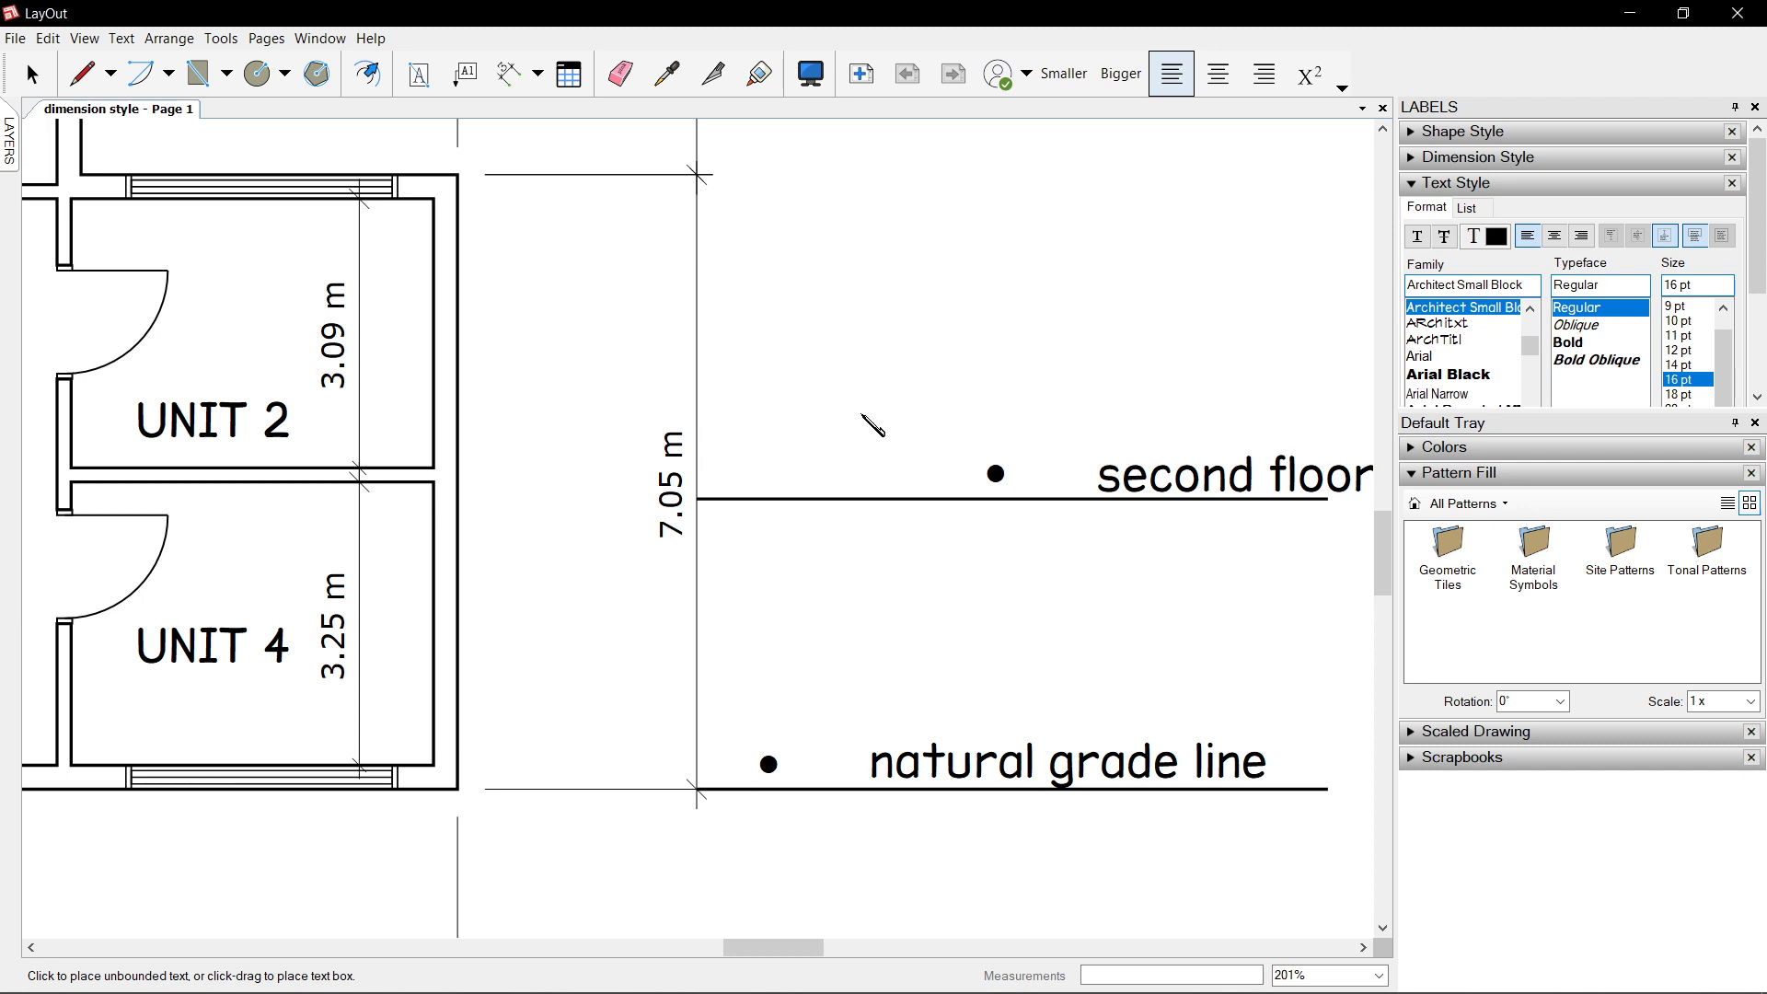
- Correct the doubled letter so that the upper text reads "second floor finish line"
scroll(874, 401, down, 5)
middle_drag(888, 398, 756, 441)
scroll(756, 442, up, 3)
key(space)
double_click(1138, 485)
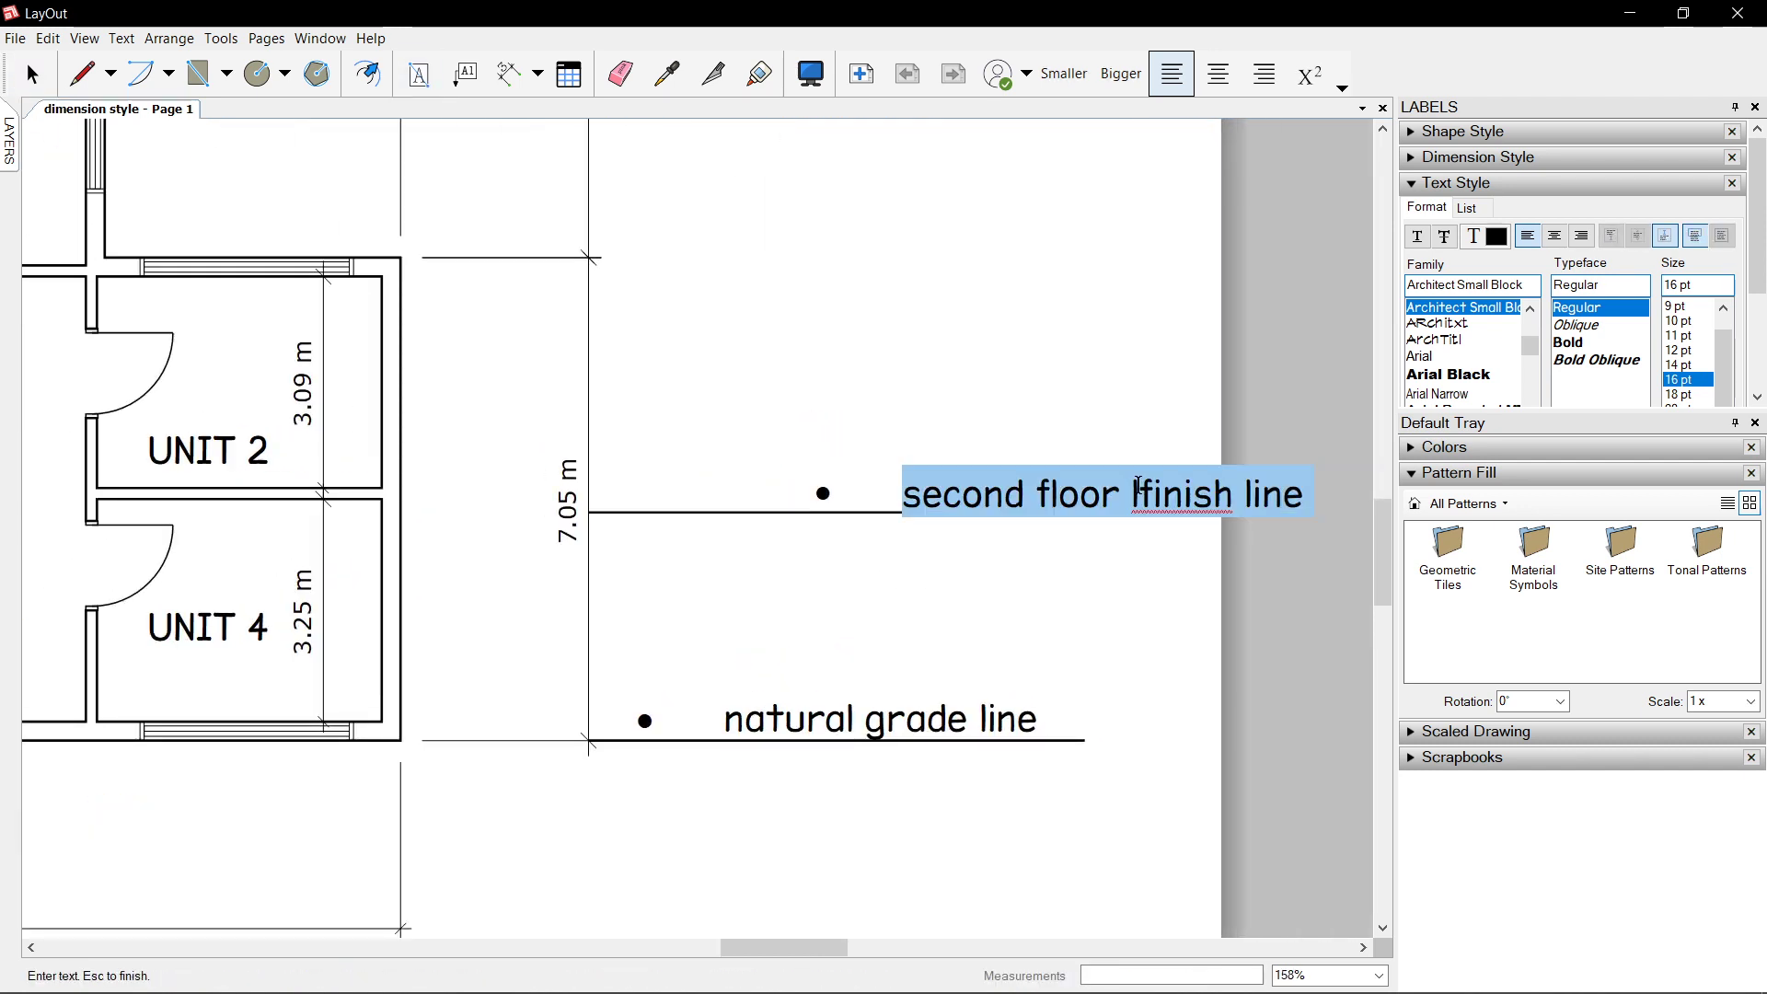
click(1138, 485)
key(BackSpace)
key(Escape)
- Try to move the second floor finish line text freehand toward the start of its line, and undo the move
click(1105, 506)
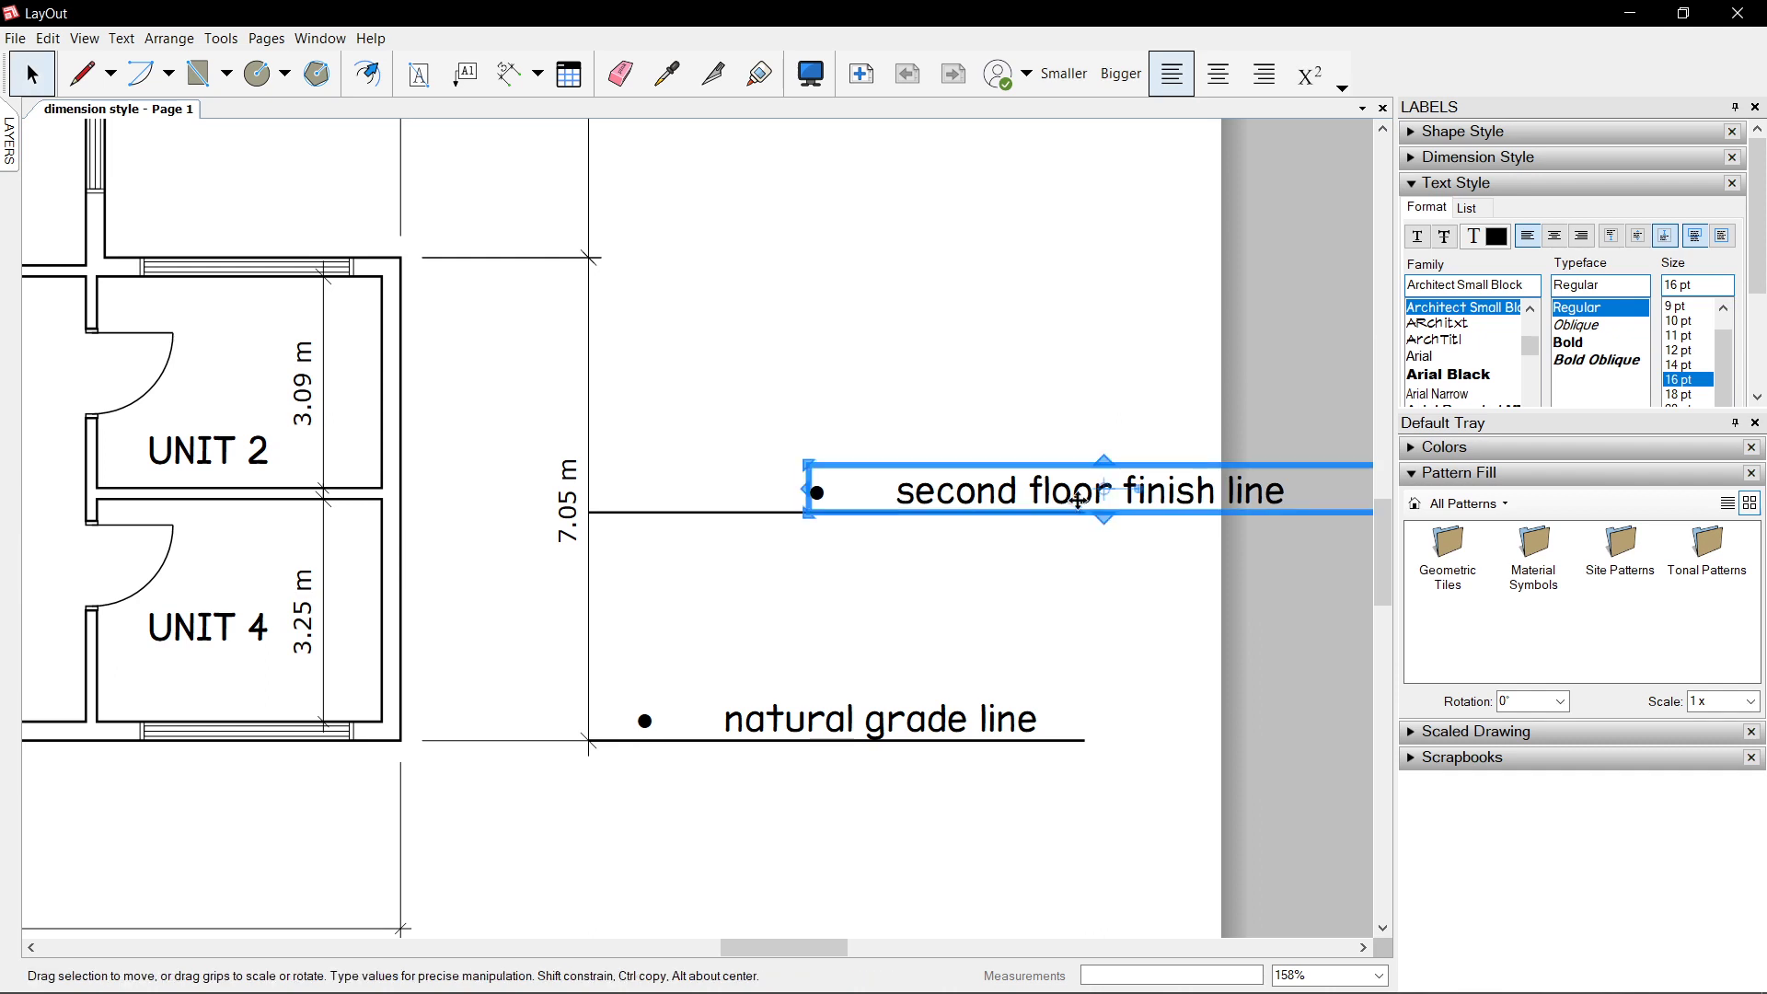
drag(1035, 478, 881, 509)
key(ctrl+z)
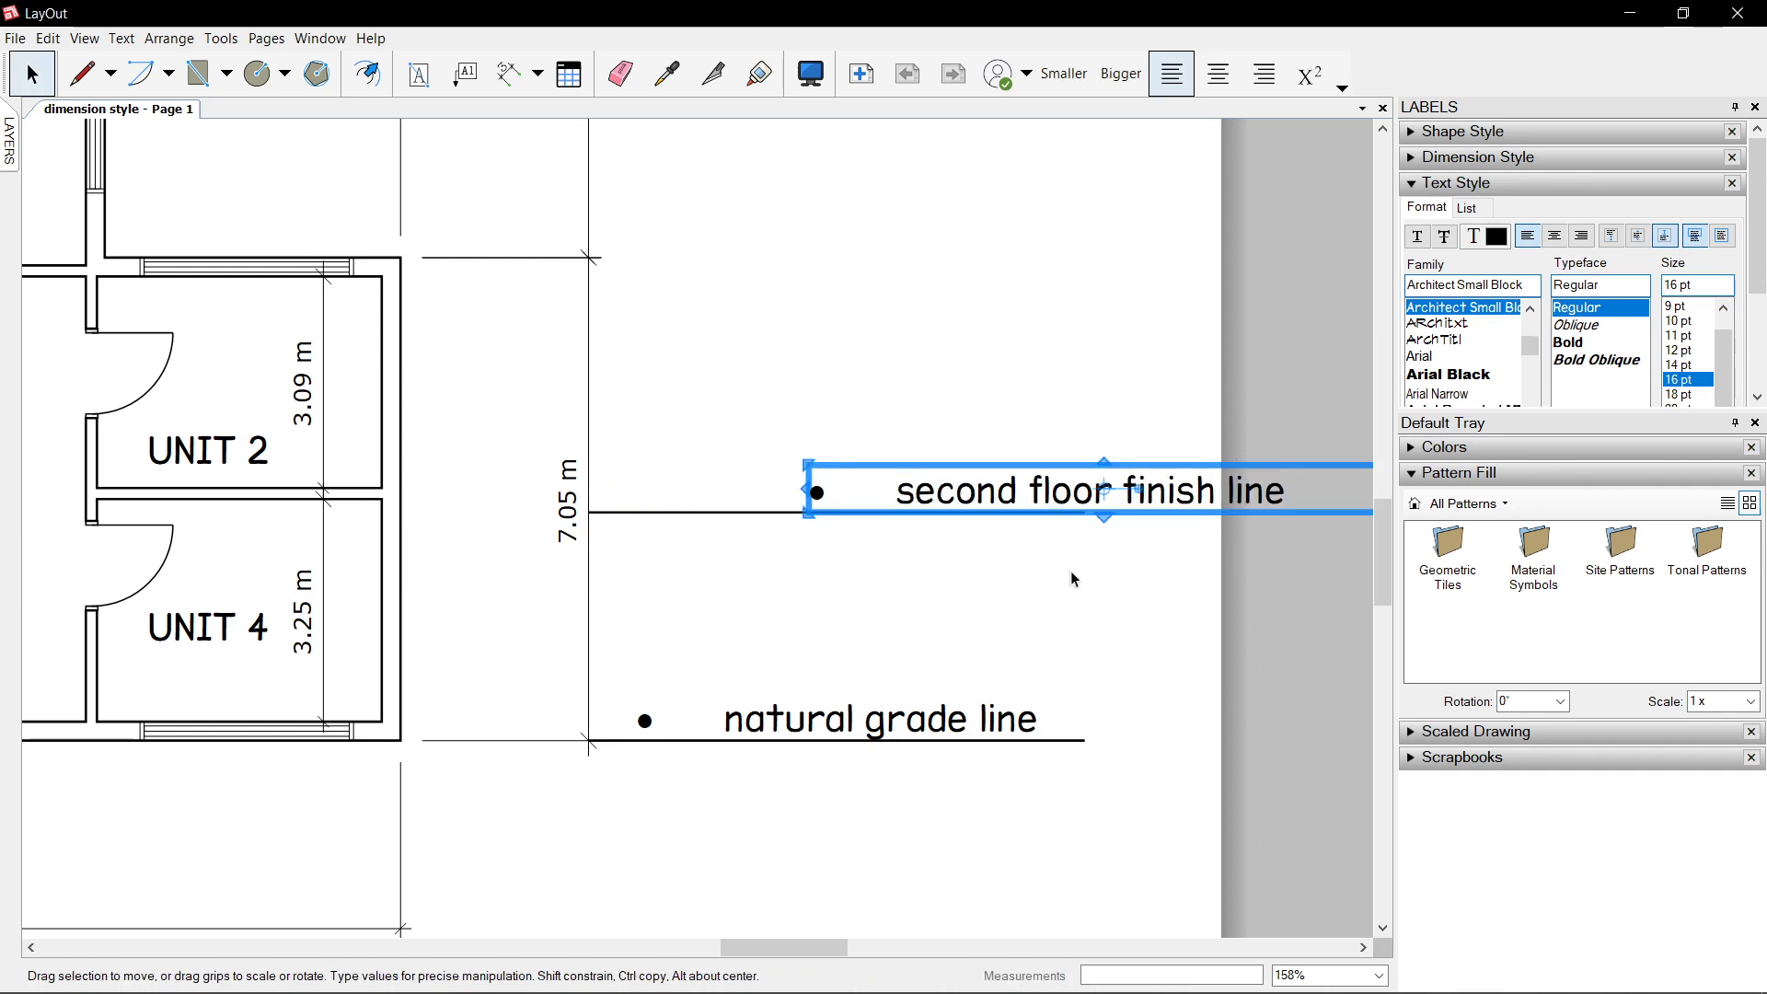
- Align the second floor finish line and natural grade line texts to each other along their left edges
shift+click(1054, 704)
scroll(1054, 700, up, 2)
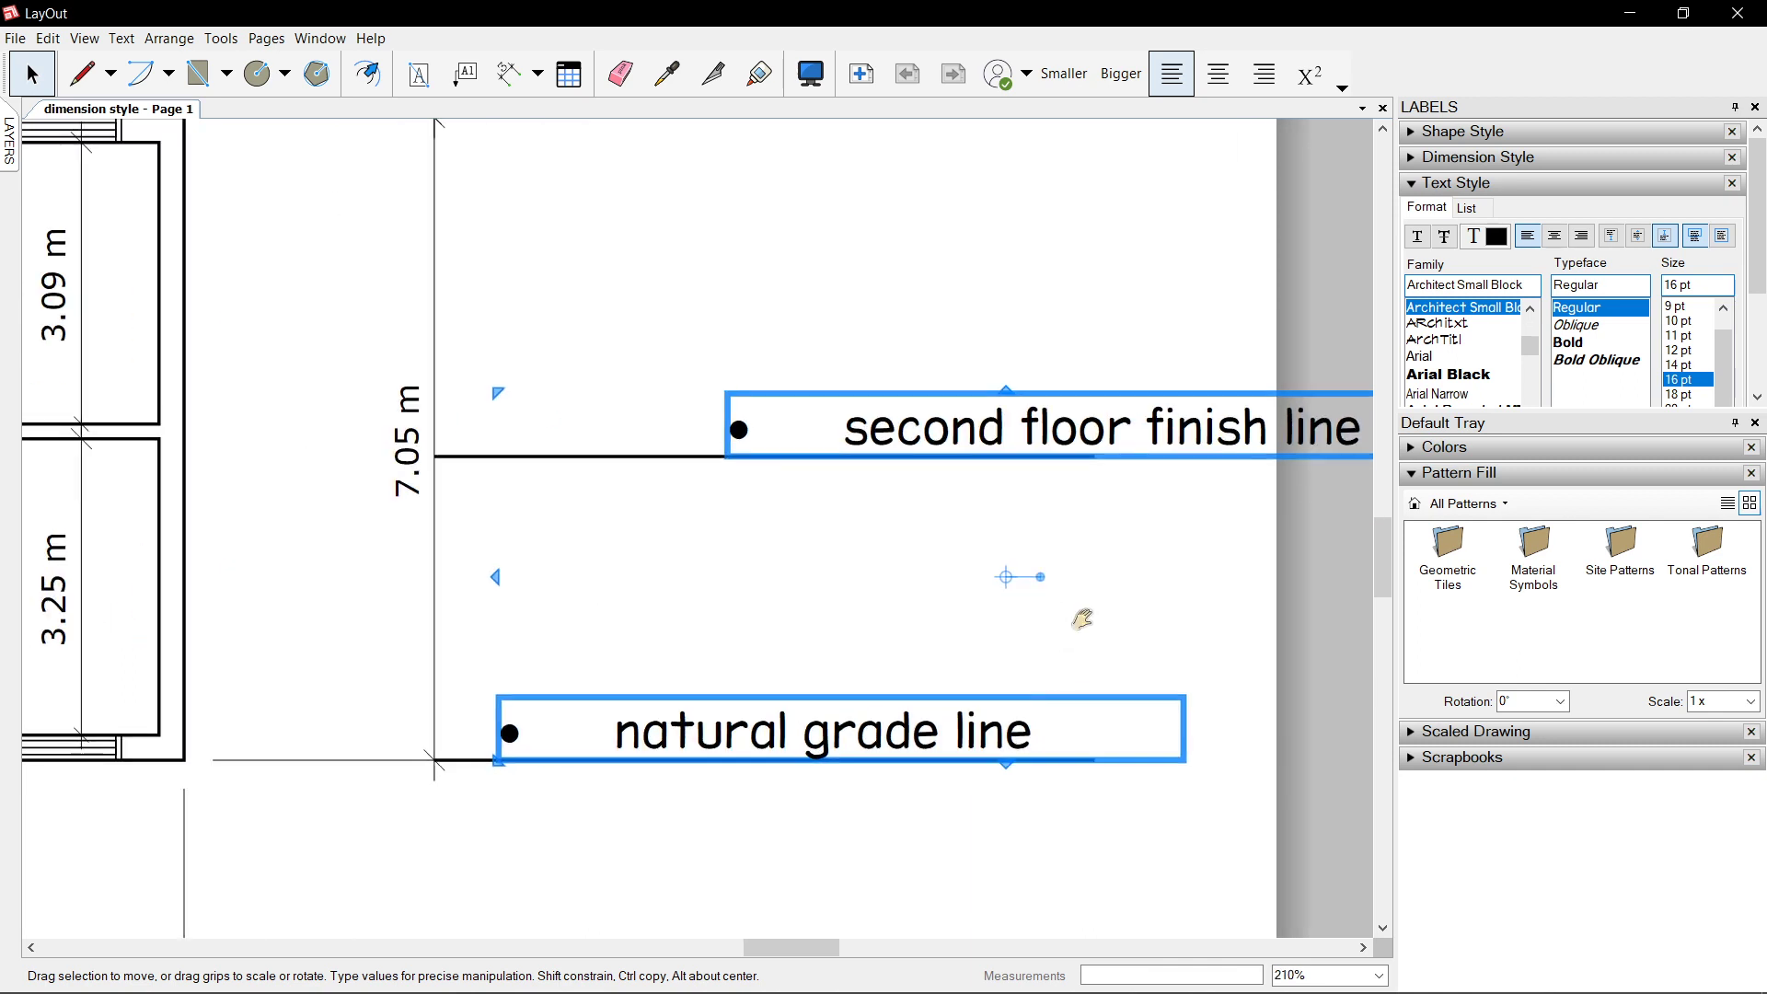
middle_drag(1083, 619, 966, 631)
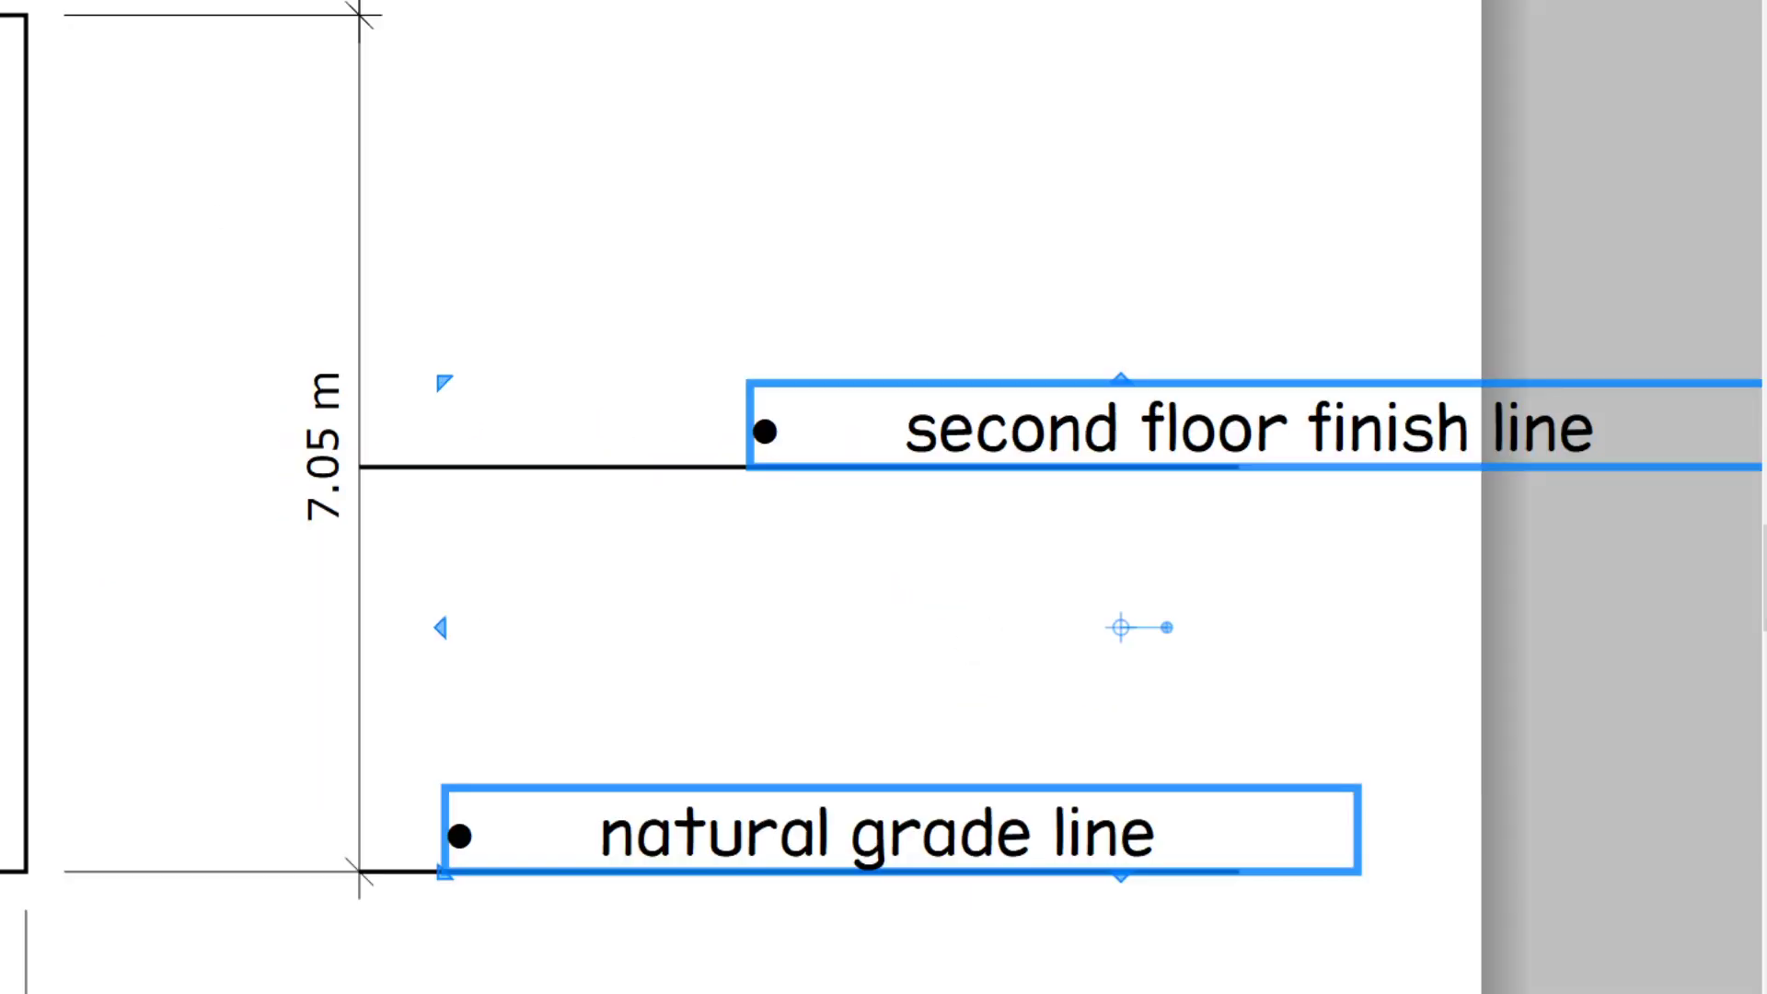
right_click(1035, 440)
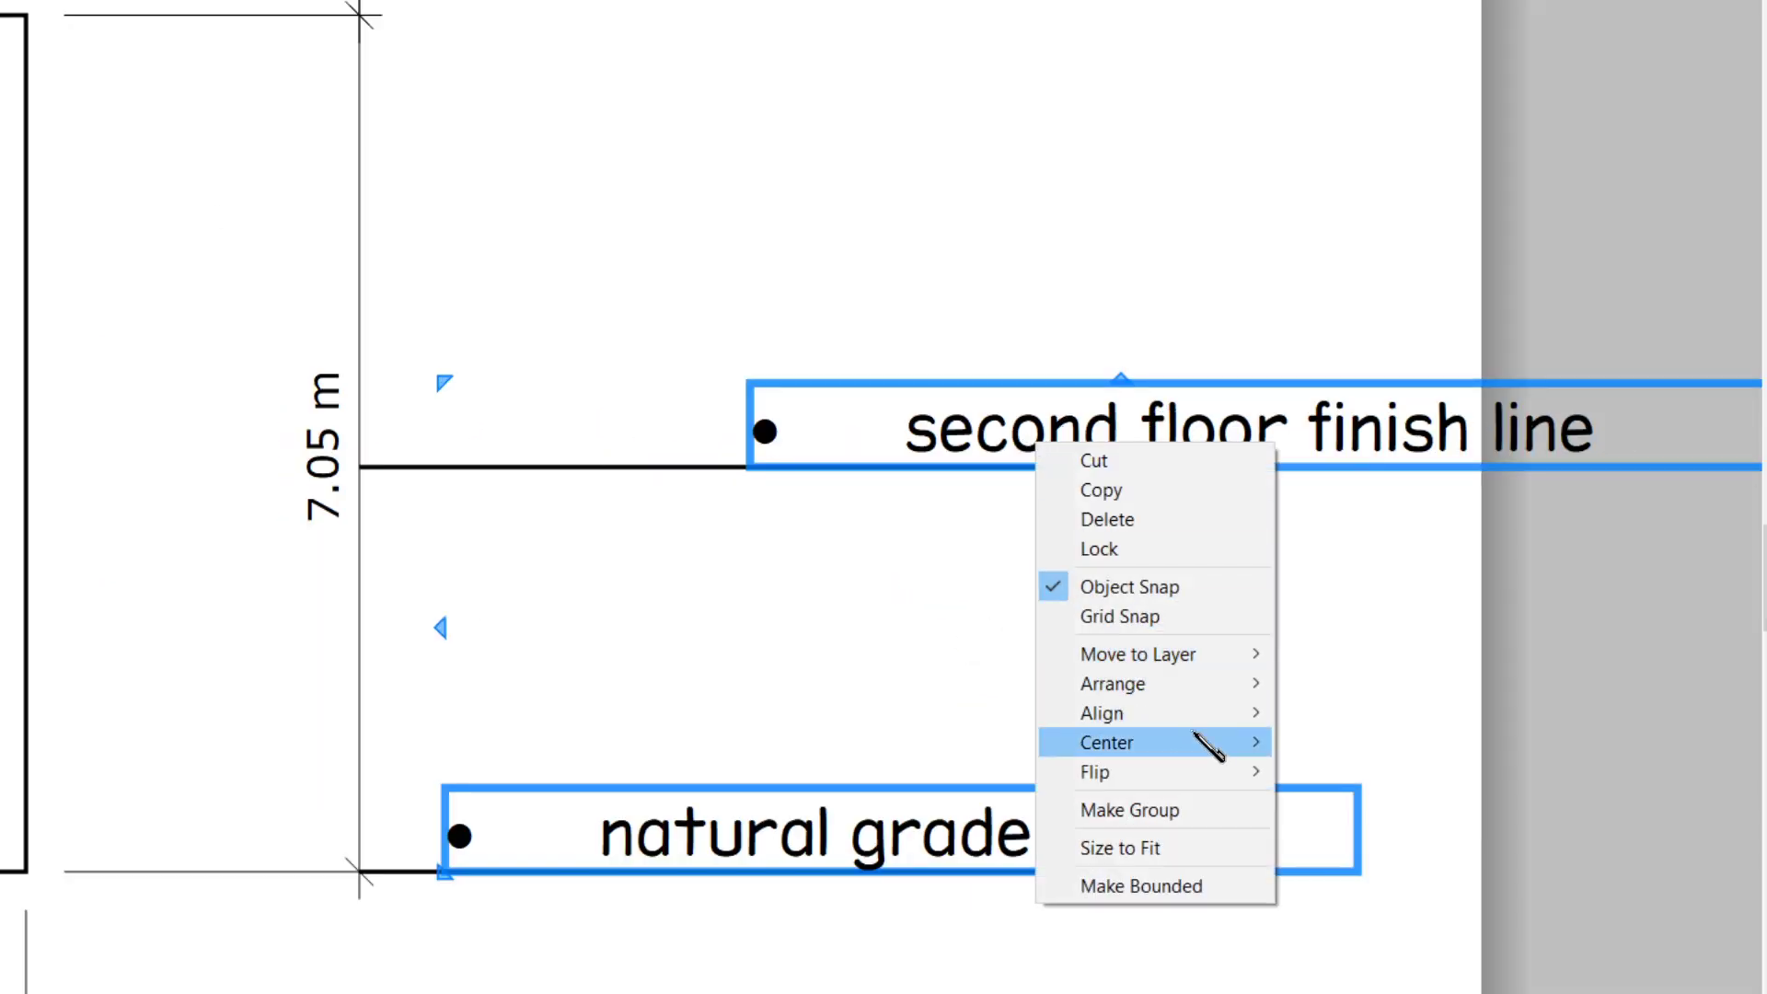
mouse_move(1234, 713)
click(1330, 715)
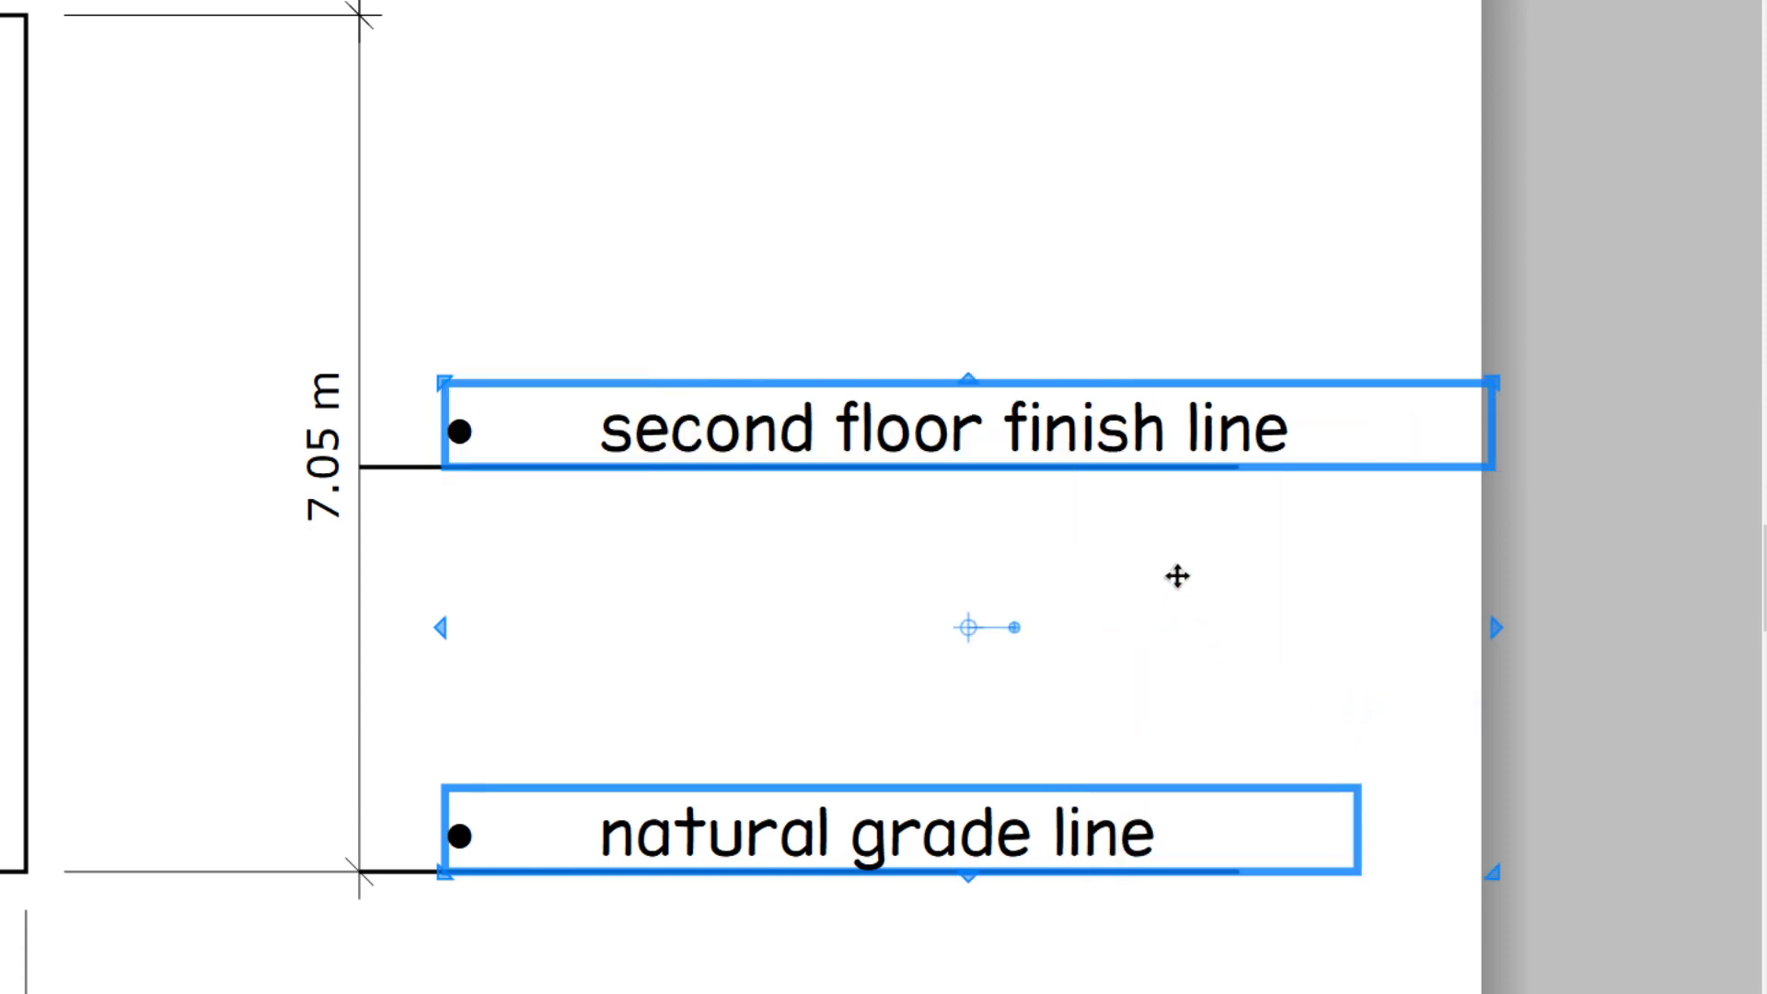
click(1141, 497)
scroll(1129, 480, down, 2)
scroll(937, 567, down, 2)
middle_drag(937, 567, 1205, 603)
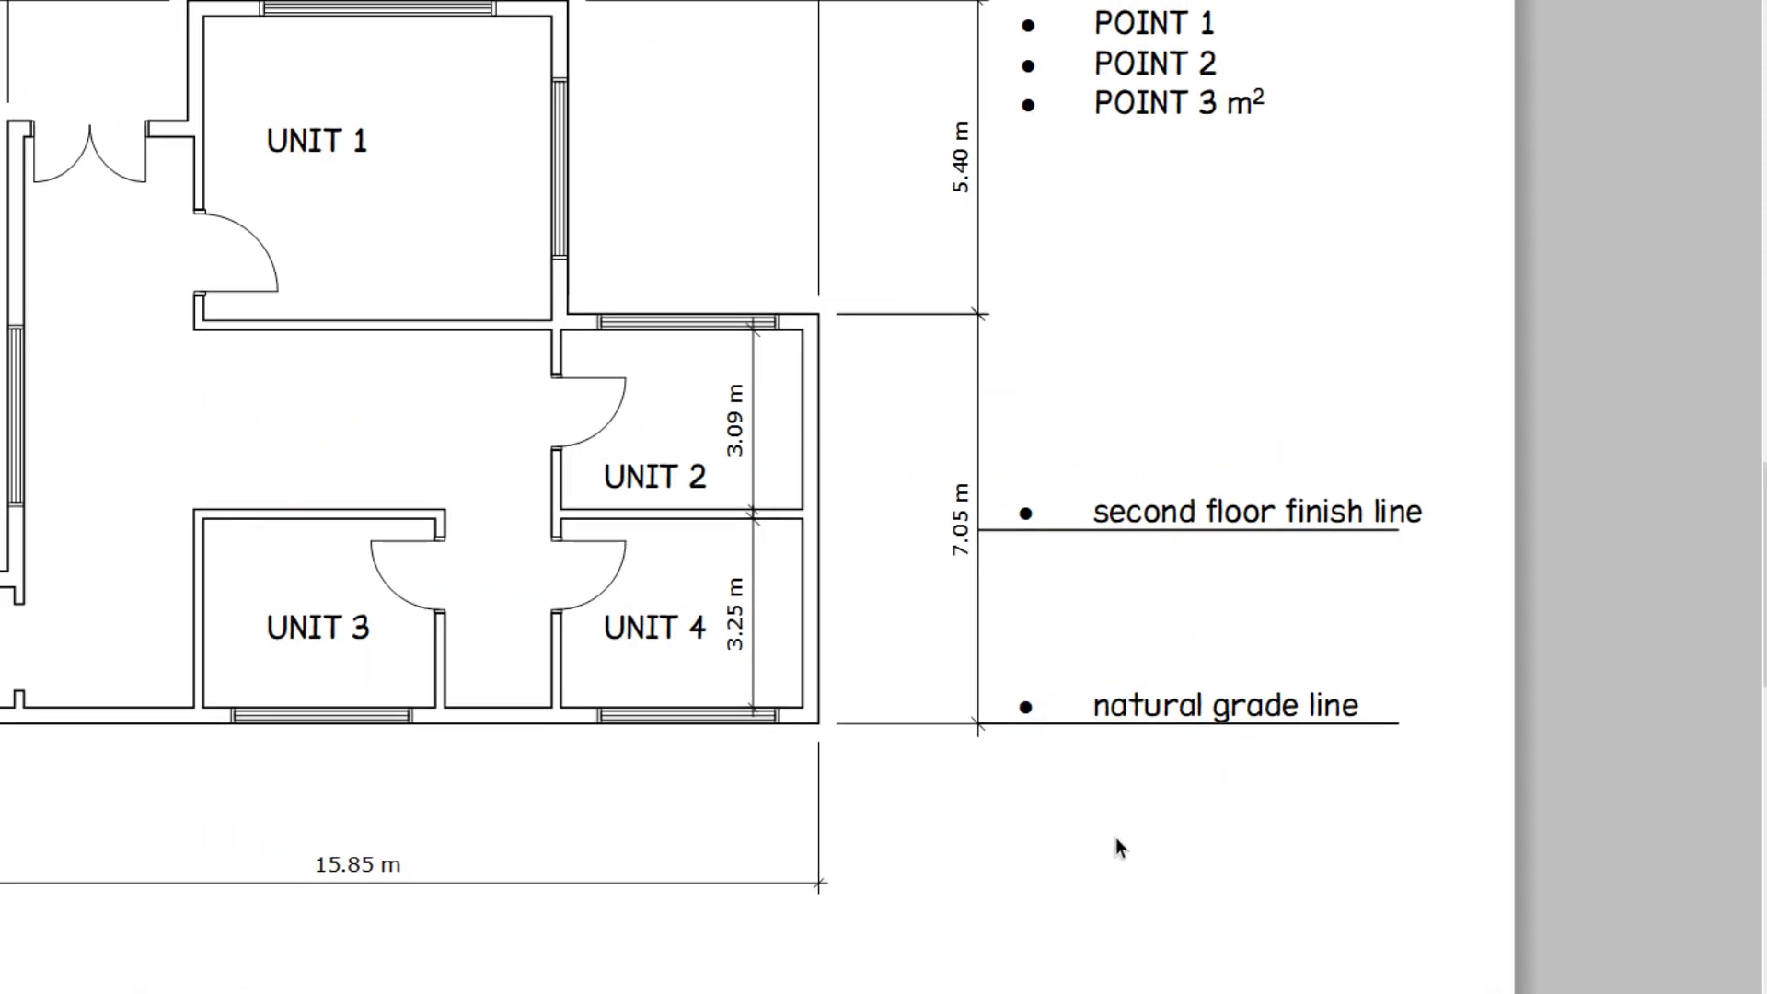